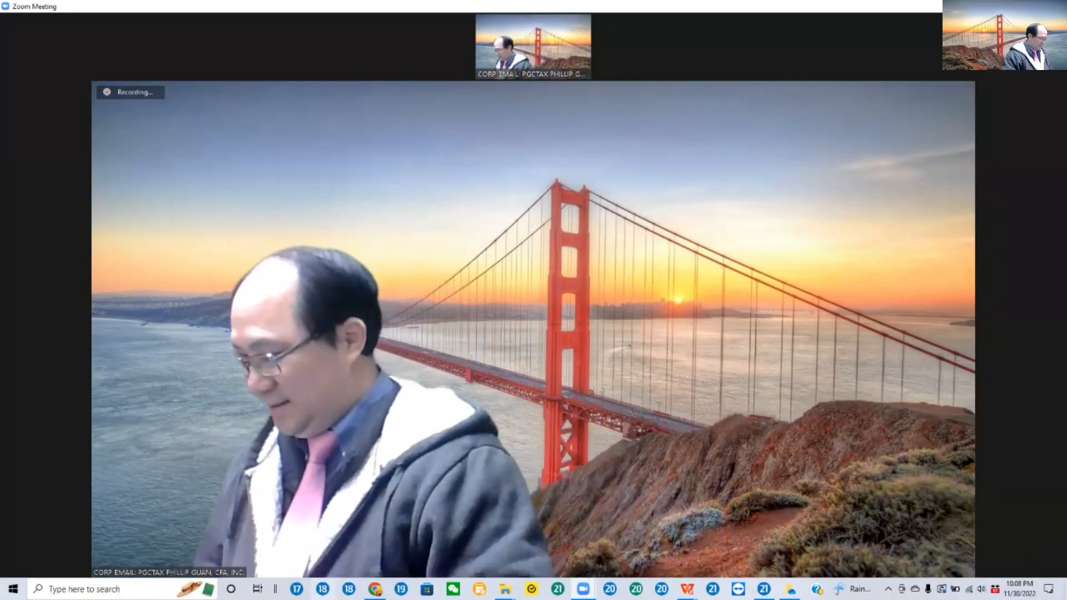
# Step: Switch to File Explorer and bring the Drake-Tax-Practice-Returns folder window to the front
pyautogui.click(375, 589)
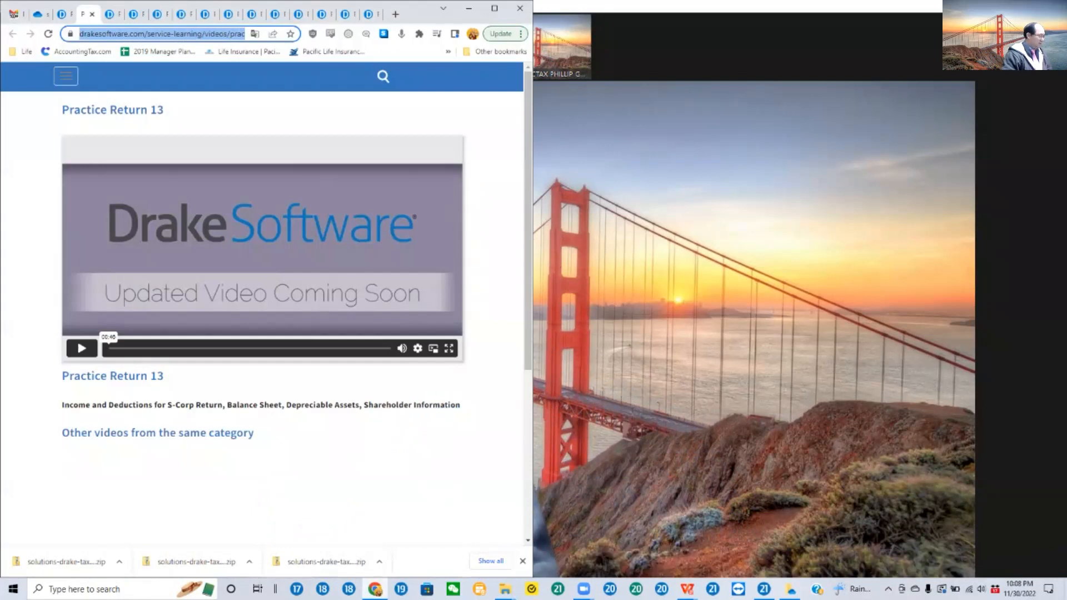
pyautogui.moveTo(375, 589)
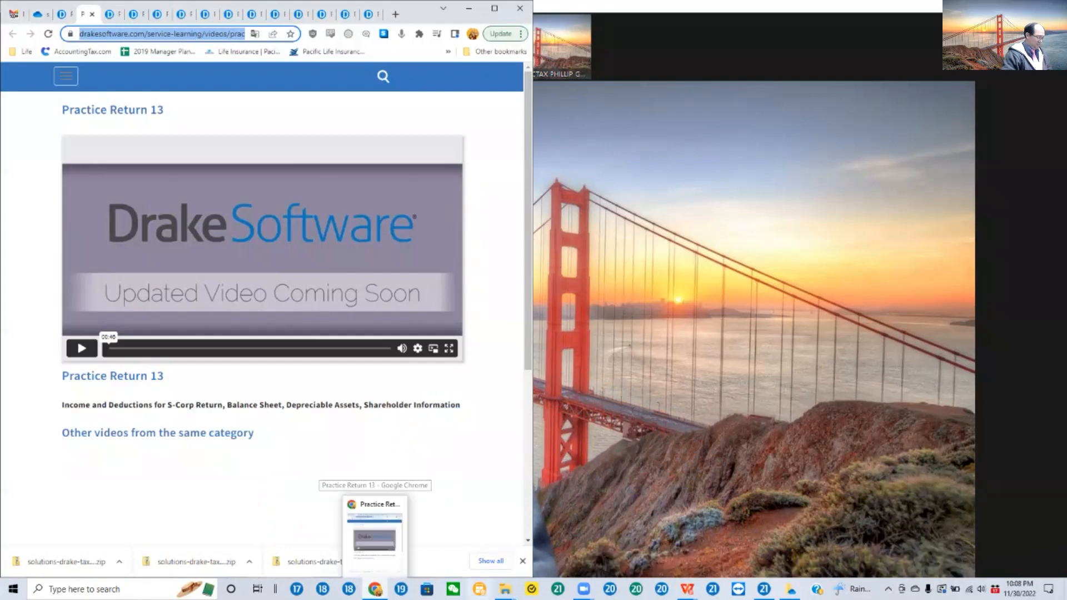
pyautogui.moveTo(504, 589)
pyautogui.click(537, 555)
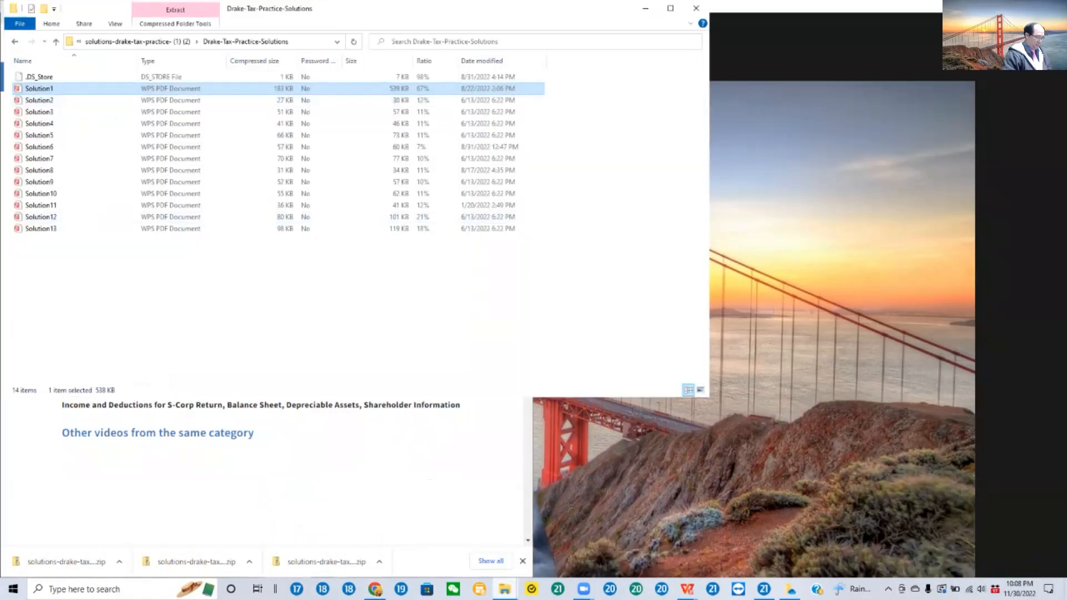
pyautogui.moveTo(505, 589)
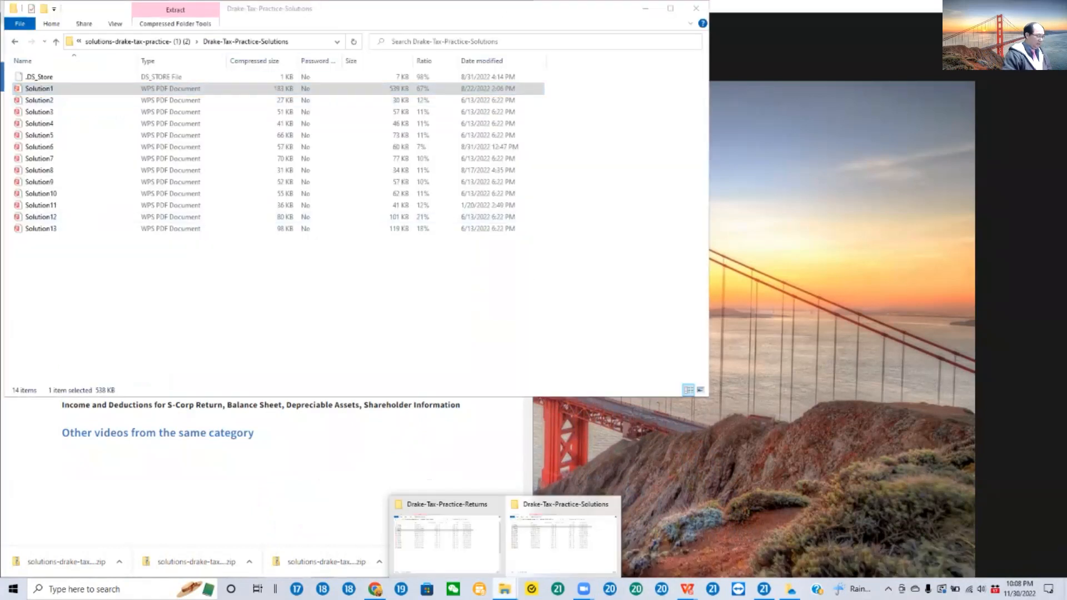
pyautogui.click(470, 562)
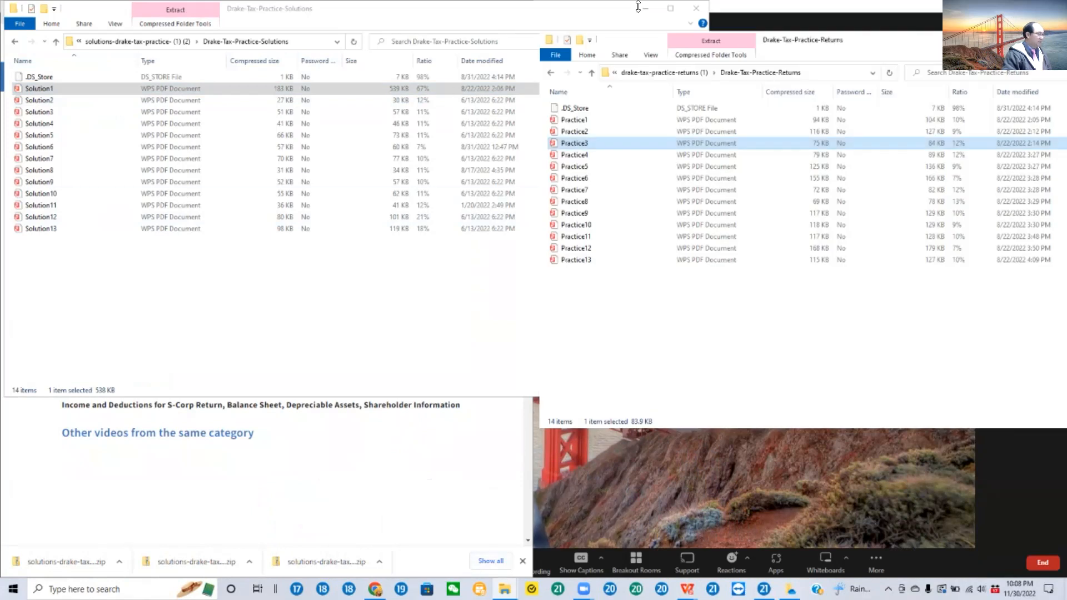
# Step: Try to open the Practice3 PDF directly from the compressed Drake-Tax-Practice-Returns folder
pyautogui.doubleClick(712, 146)
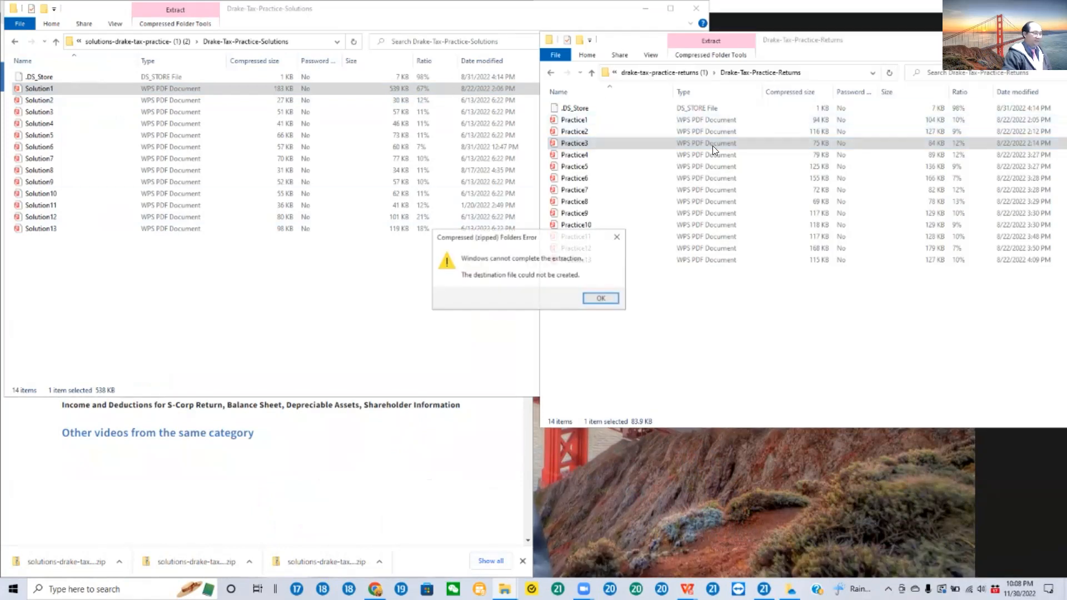
pyautogui.click(593, 295)
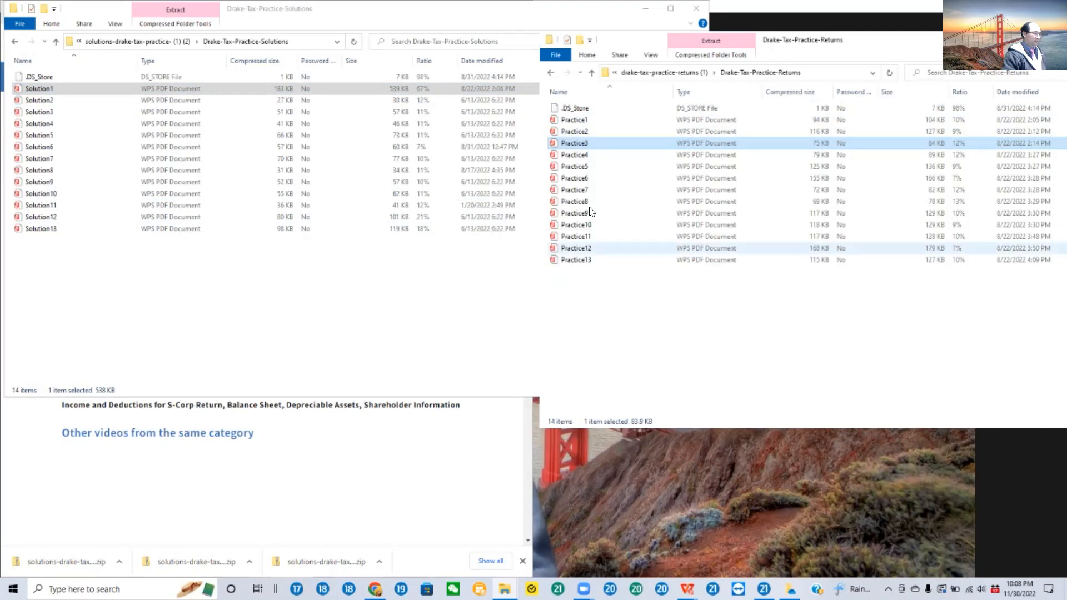
pyautogui.doubleClick(572, 142)
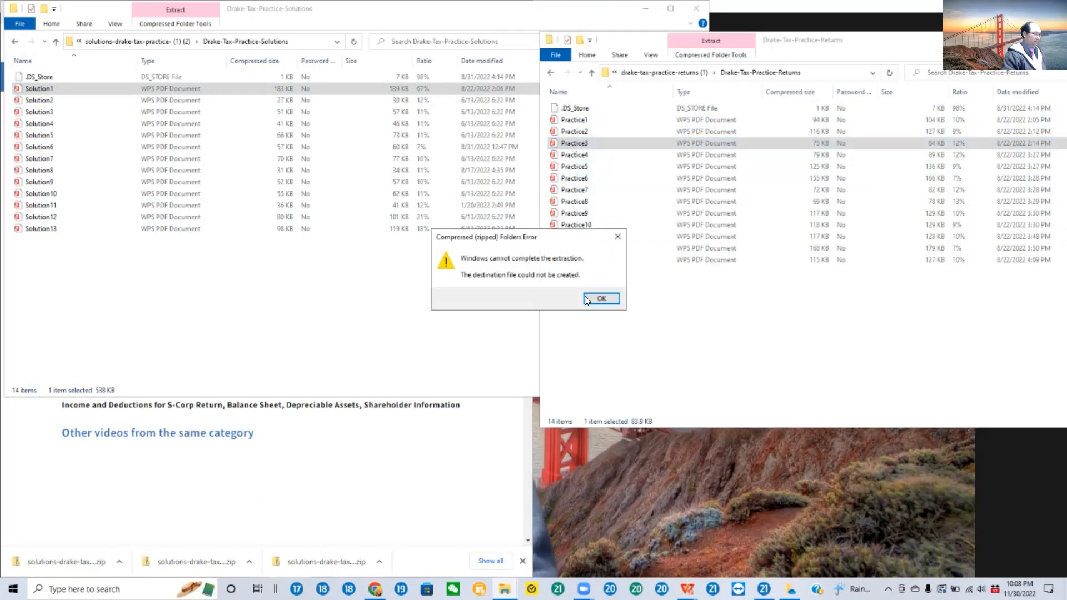
pyautogui.click(601, 299)
# Step: Go back to the parent folder, re-enter Drake-Tax-Practice-Returns and retry opening the Practice3 PDF
pyautogui.click(378, 536)
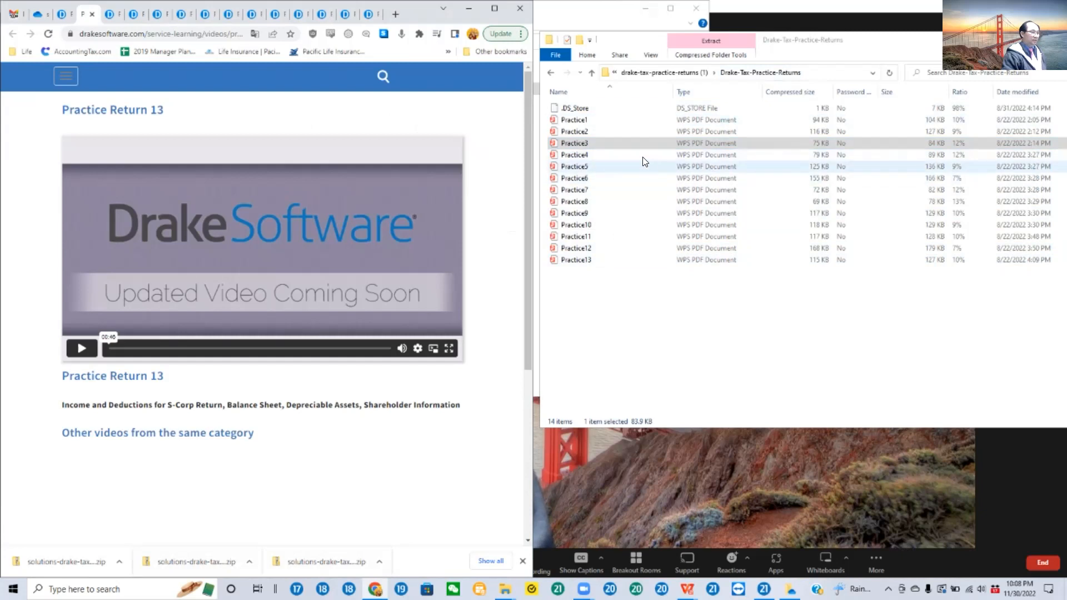
pyautogui.click(571, 146)
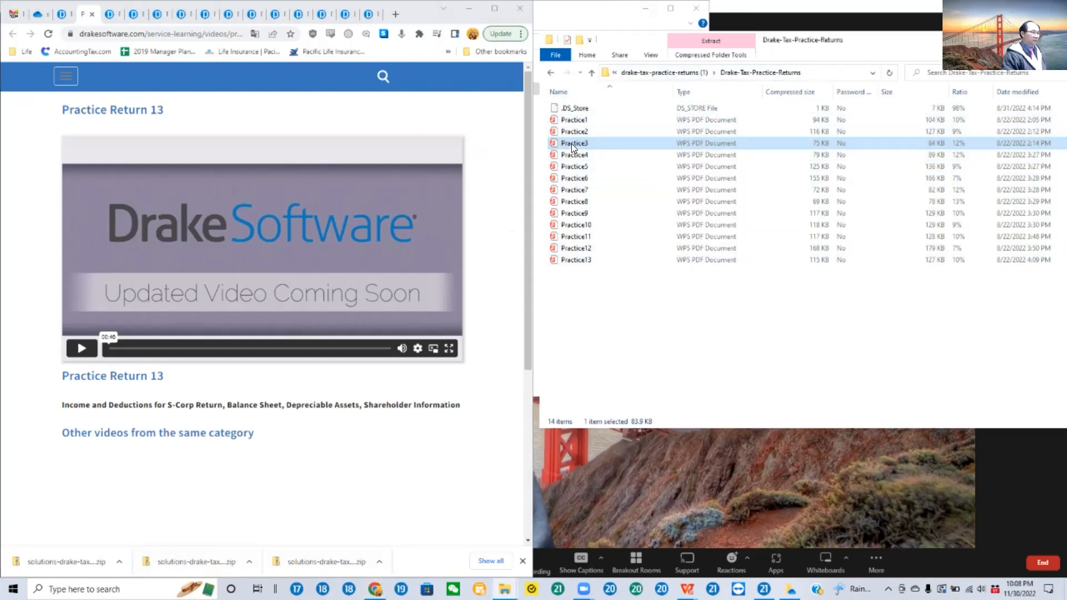
pyautogui.click(551, 73)
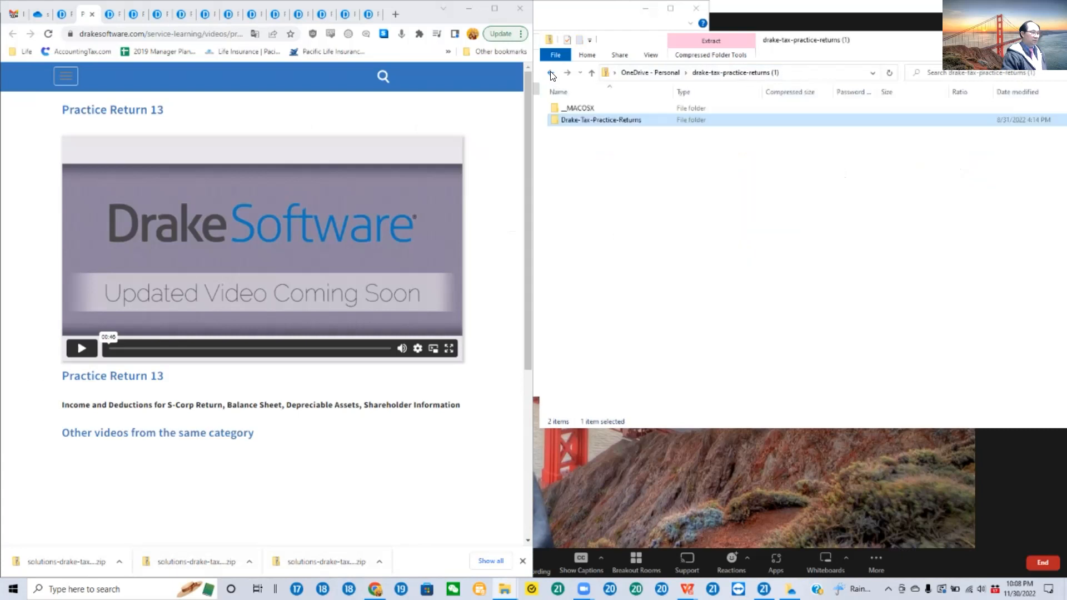
pyautogui.doubleClick(584, 120)
pyautogui.doubleClick(585, 142)
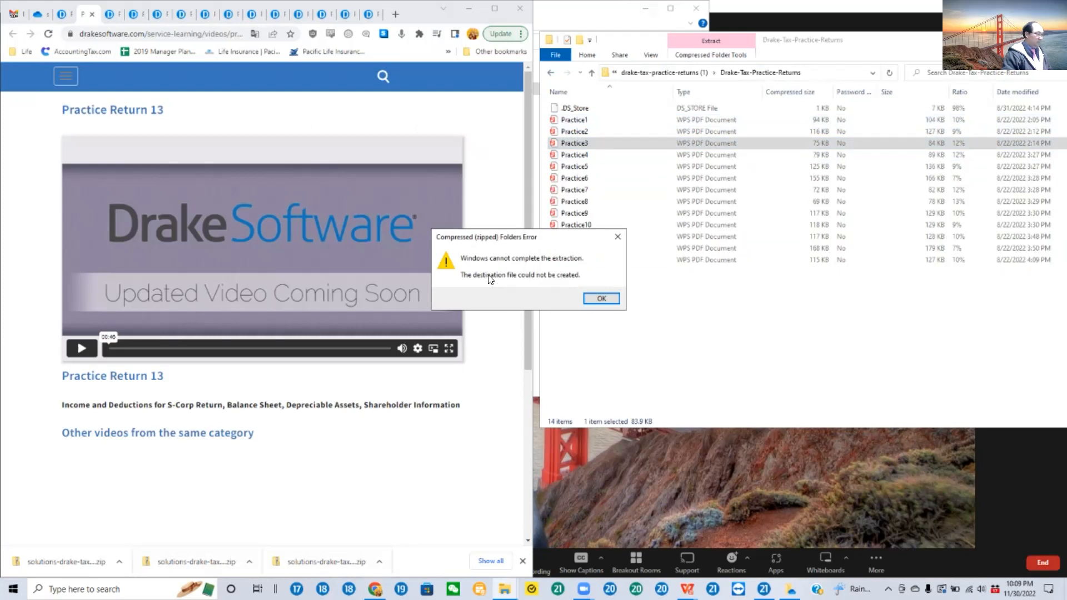
pyautogui.click(601, 300)
# Step: Switch to WPS Office with Practice3.pdf and show the scenario list on its first page
pyautogui.click(687, 589)
pyautogui.click(721, 560)
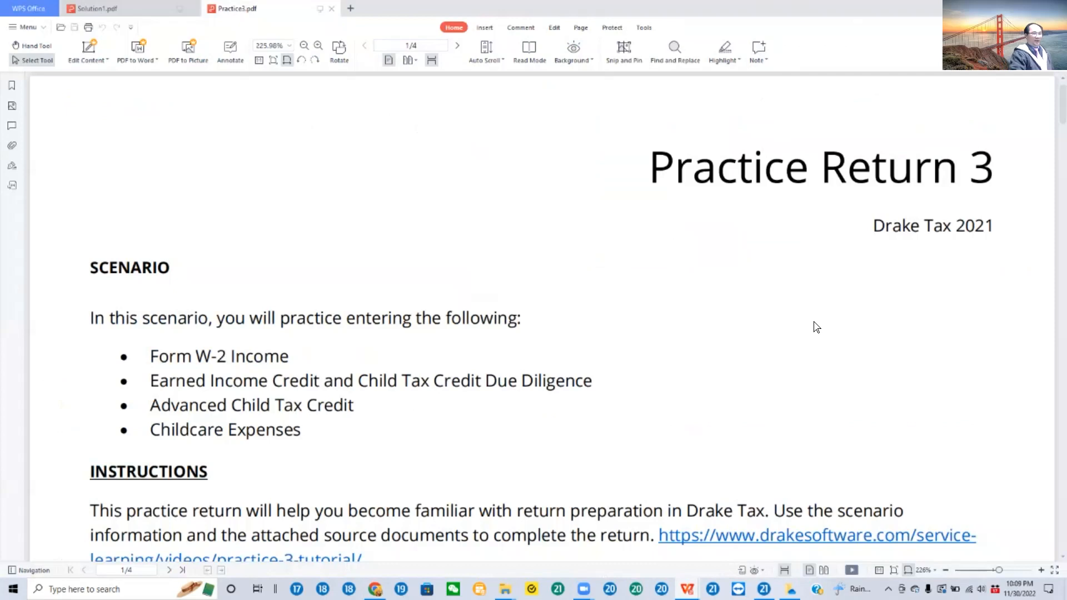
pyautogui.scroll(-1, 836, 321)
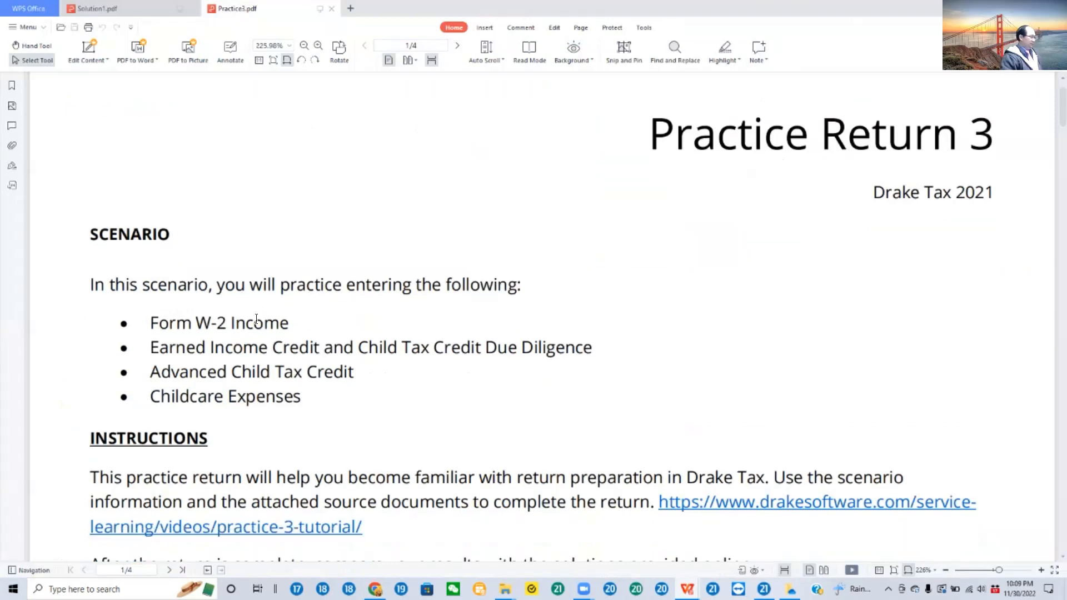
# Step: Mark in turn the scenario topics Form W-2, Earned Income Credit, Child Tax Credit, Advanced Child Tax Credit and Childcare Expenses
pyautogui.moveTo(154, 321); pyautogui.dragTo(231, 322)
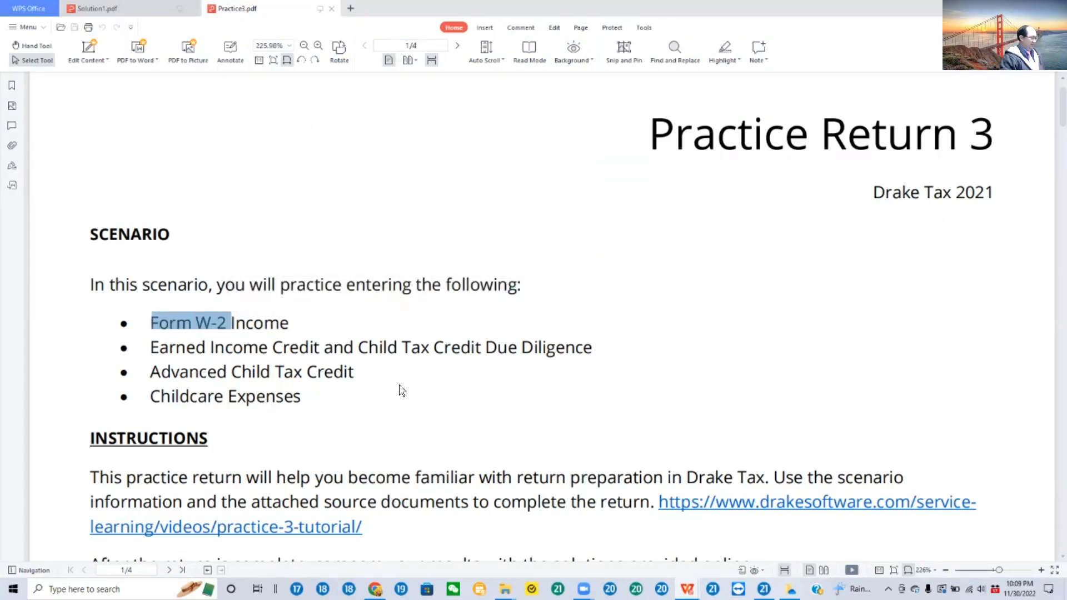
pyautogui.moveTo(151, 350); pyautogui.dragTo(315, 336)
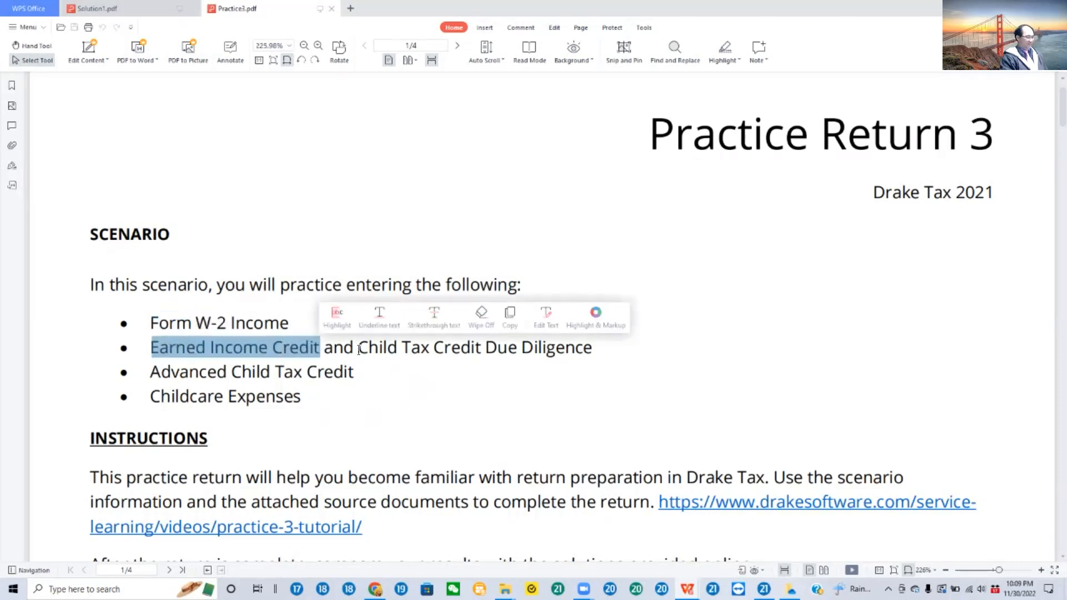
pyautogui.click(387, 347)
pyautogui.moveTo(359, 347); pyautogui.dragTo(474, 346)
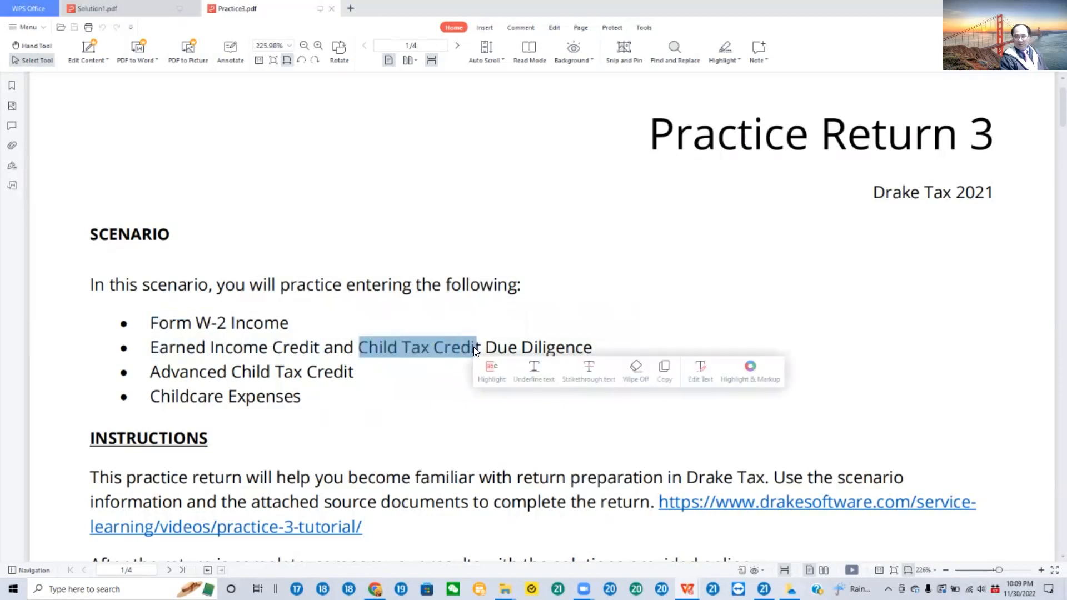
pyautogui.click(788, 315)
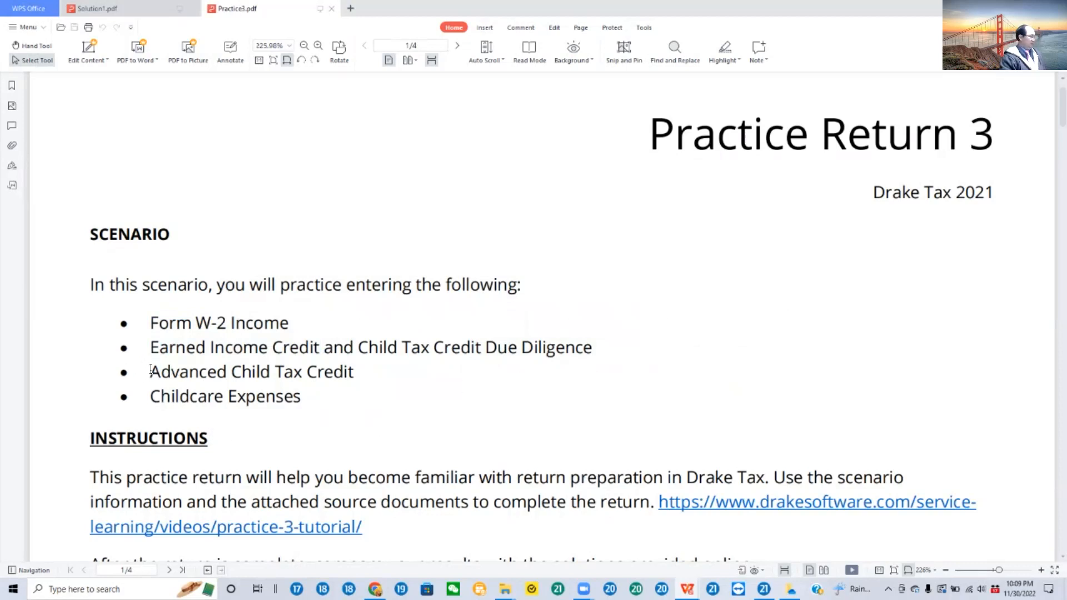
pyautogui.moveTo(154, 369); pyautogui.dragTo(340, 370)
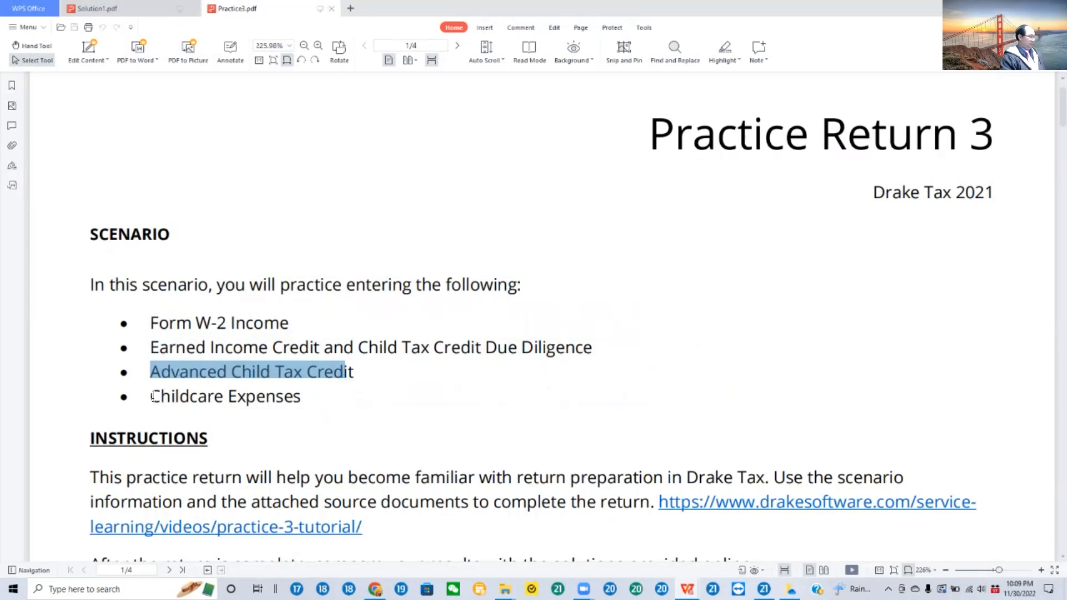
pyautogui.moveTo(152, 395); pyautogui.dragTo(303, 395)
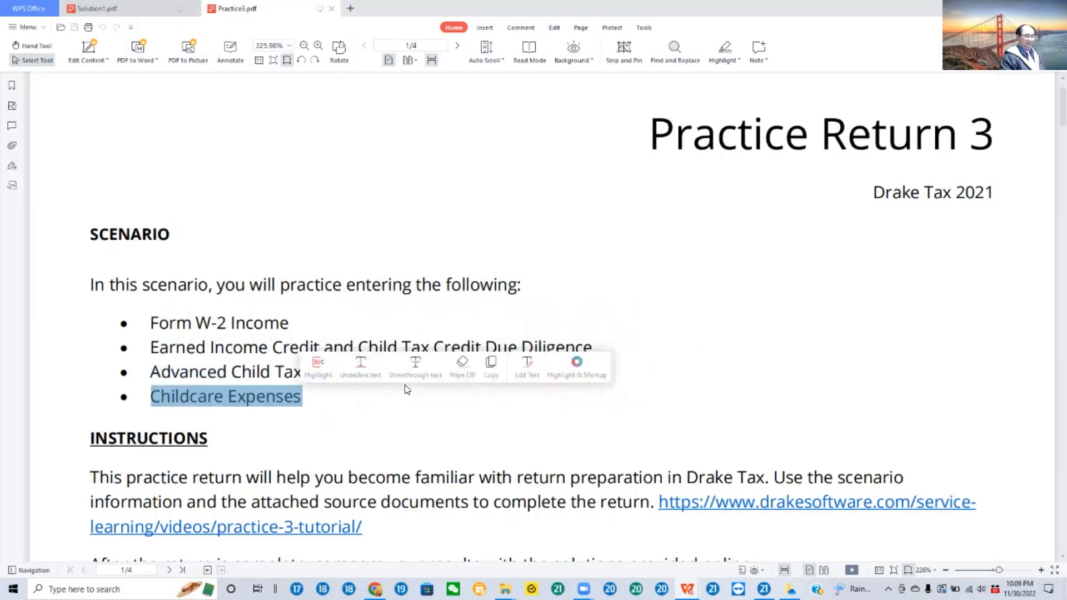
pyautogui.click(438, 411)
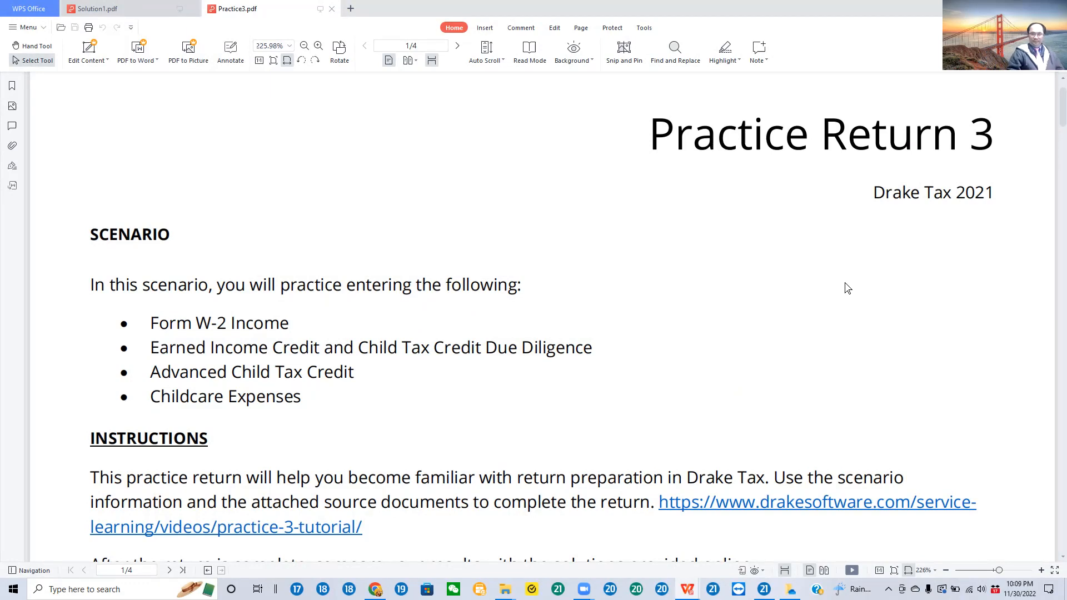
# Step: Read the Instructions section of Practice Return 3, including the requirements for agreeing with the provided solutions
pyautogui.scroll(-1, 633, 318)
pyautogui.scroll(-4, 632, 318)
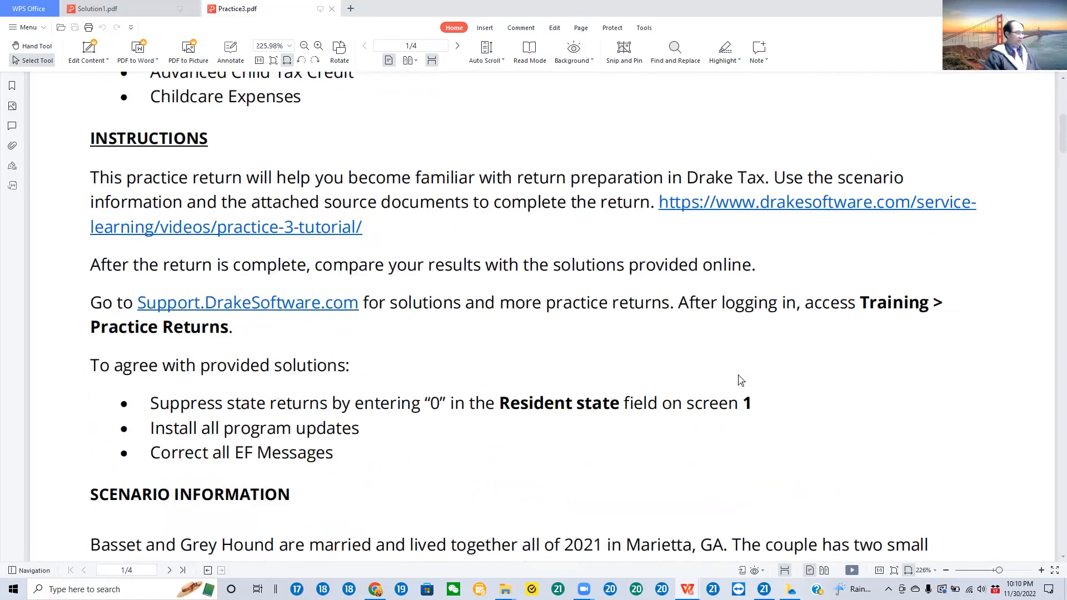
pyautogui.scroll(-3, 633, 272)
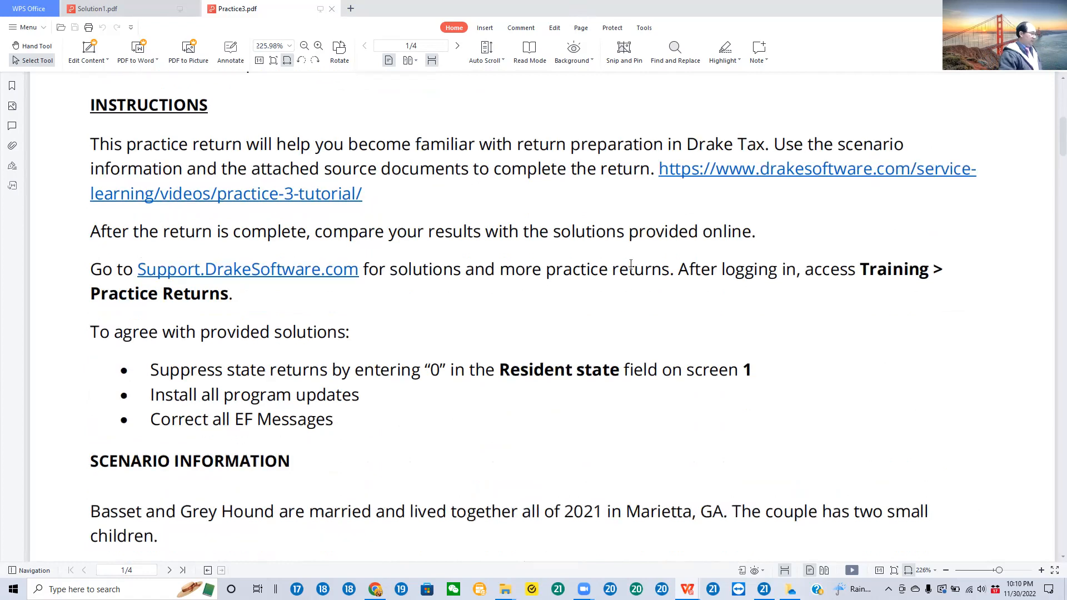
pyautogui.scroll(-2, 635, 275)
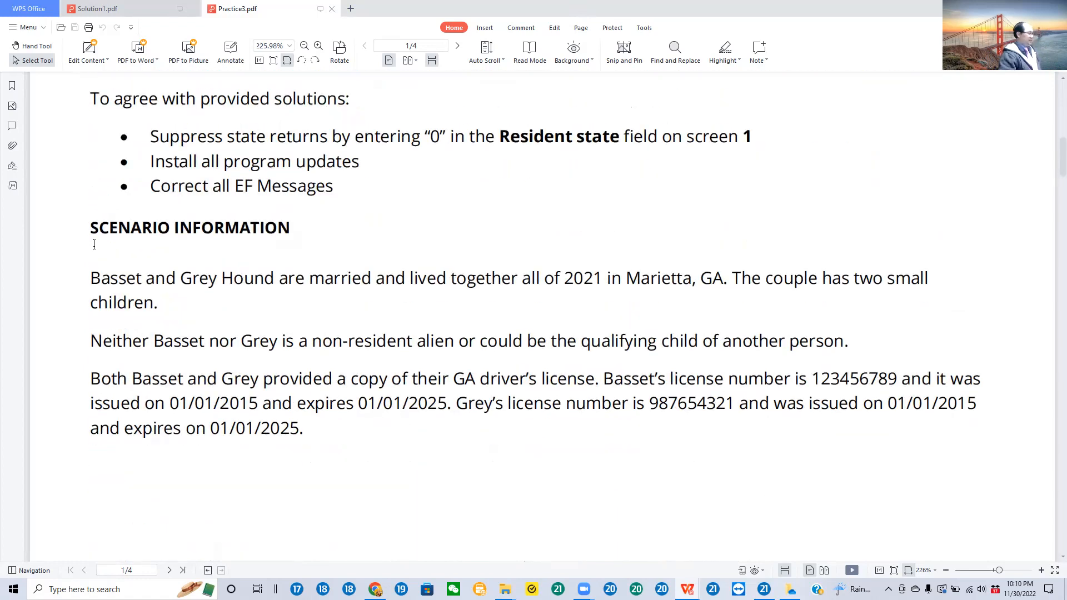
# Step: Select and read the Scenario Information text on the couple's marital status, residency, children and driver's licenses
pyautogui.moveTo(91, 278); pyautogui.dragTo(732, 299)
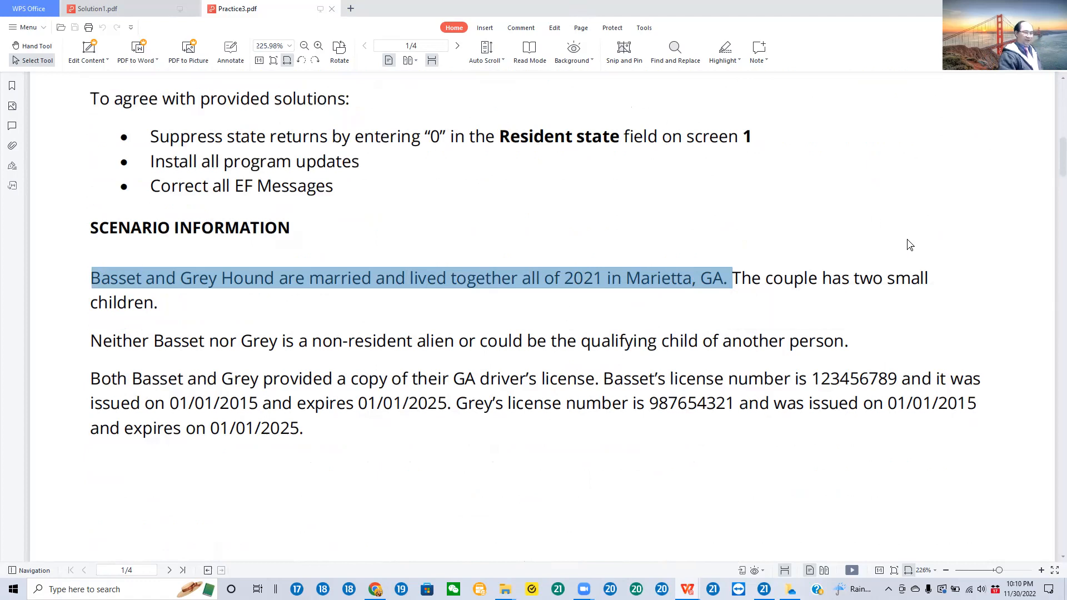
pyautogui.click(733, 278)
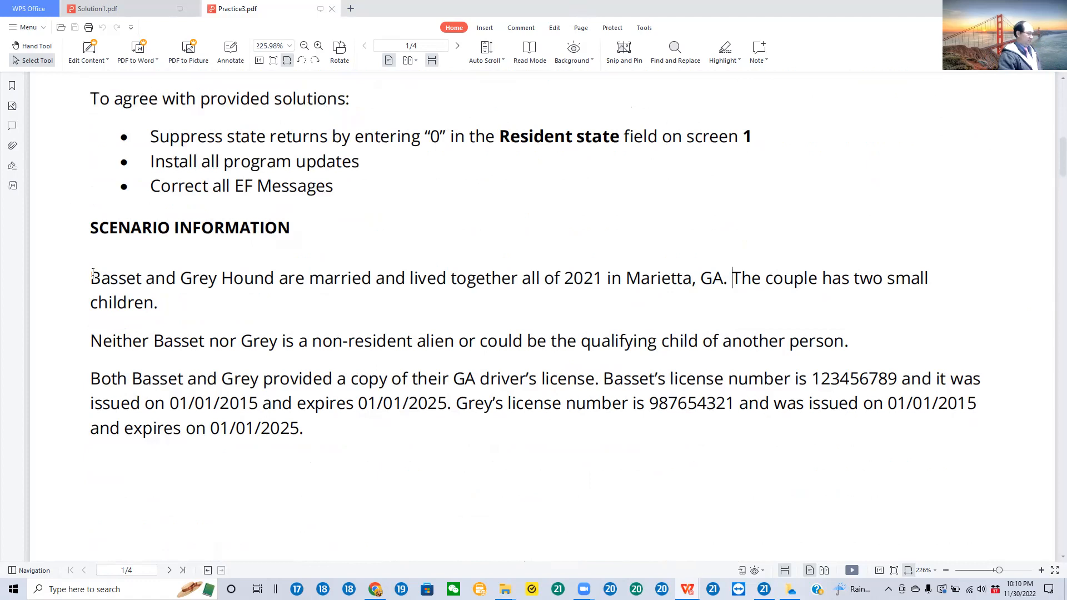
pyautogui.moveTo(93, 277); pyautogui.dragTo(161, 305)
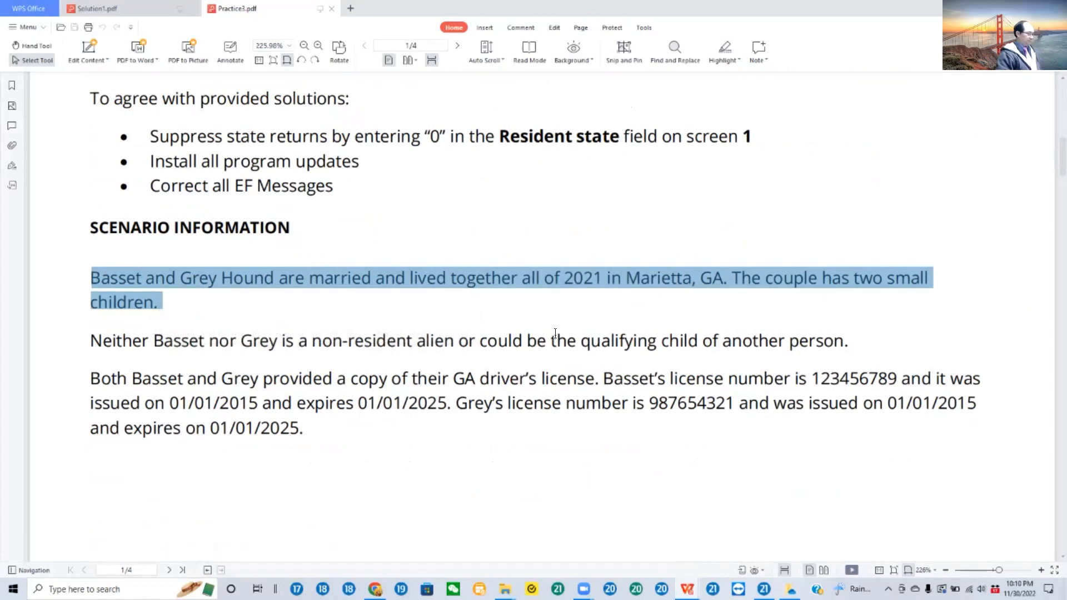
pyautogui.scroll(-1, 564, 336)
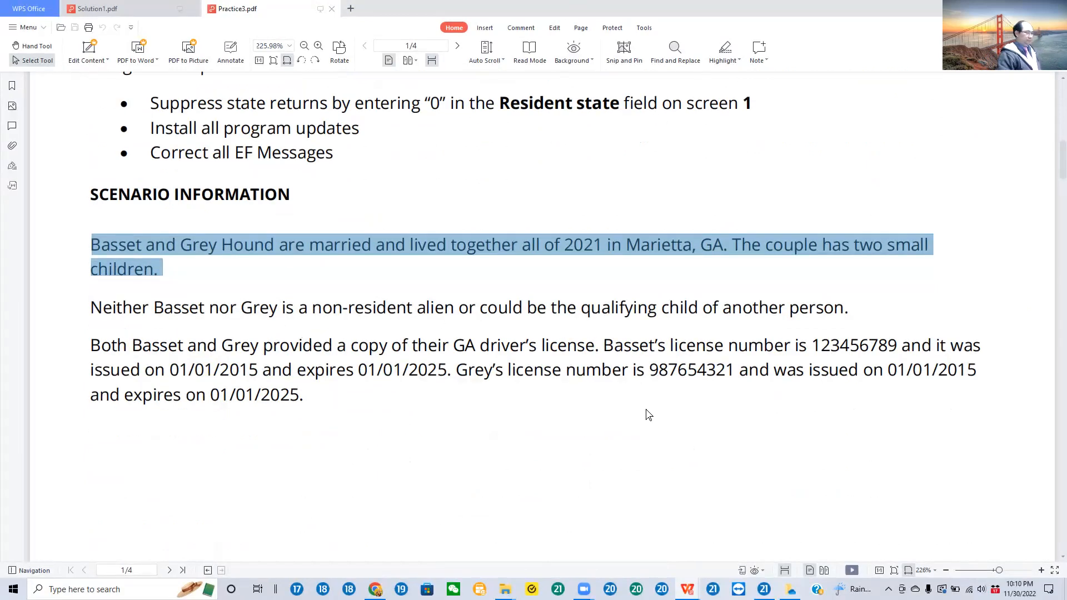
pyautogui.moveTo(91, 306); pyautogui.dragTo(846, 315)
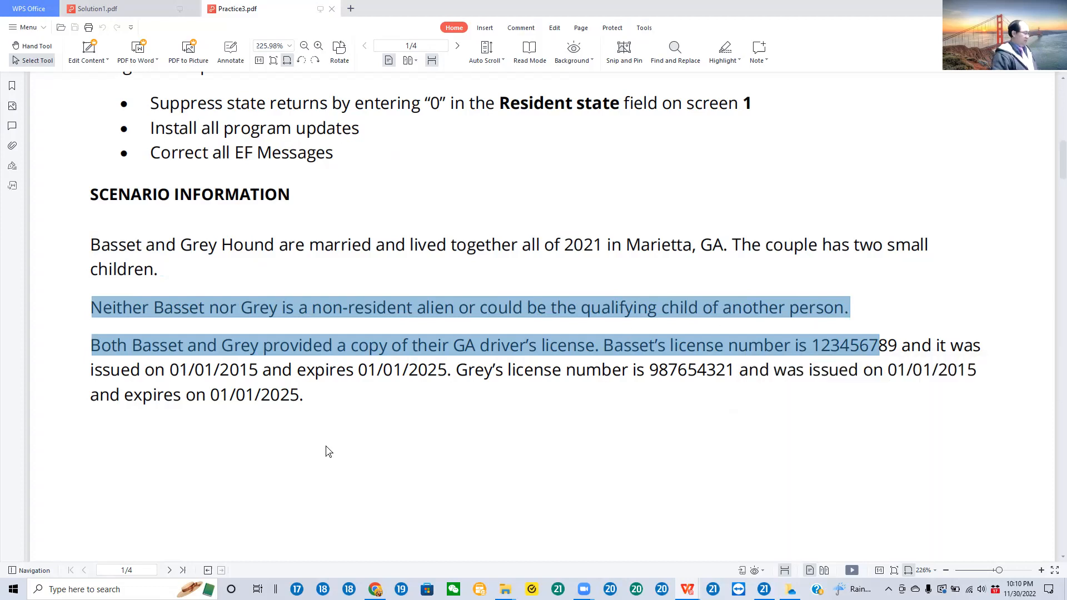
# Step: Select the whole Taxpayer Information table on page 2 to review the taxpayer's details
pyautogui.scroll(-3, 531, 395)
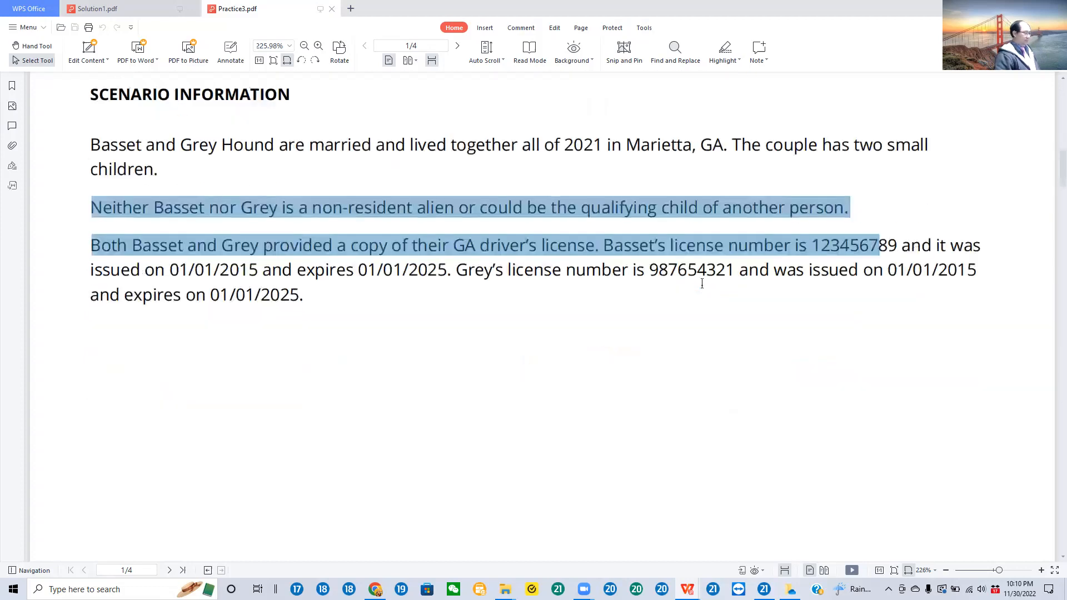
pyautogui.scroll(-8, 698, 277)
pyautogui.scroll(-9, 693, 271)
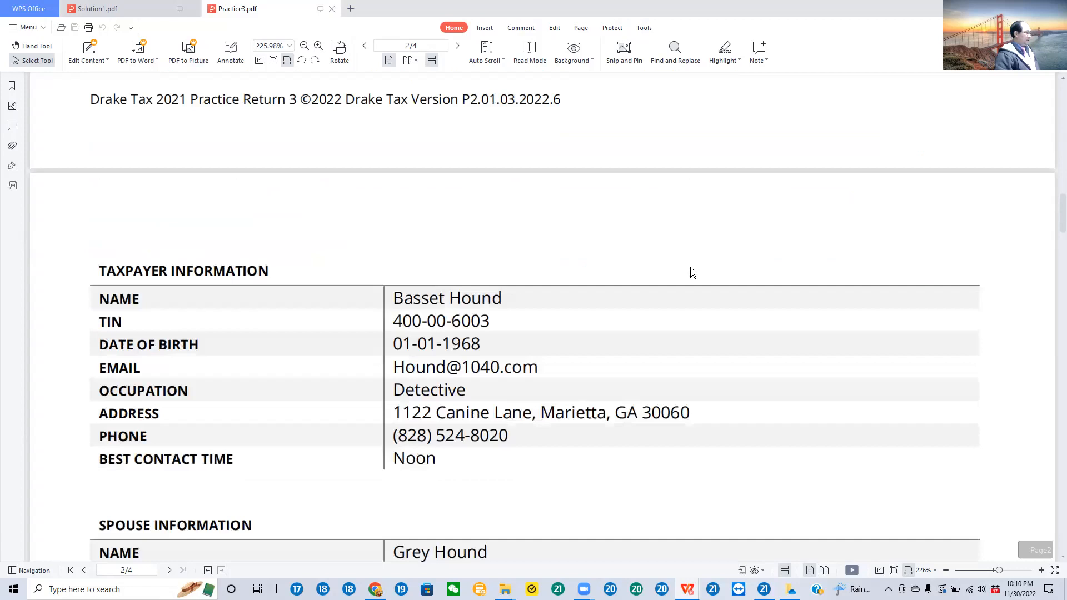
pyautogui.moveTo(93, 231); pyautogui.dragTo(657, 444)
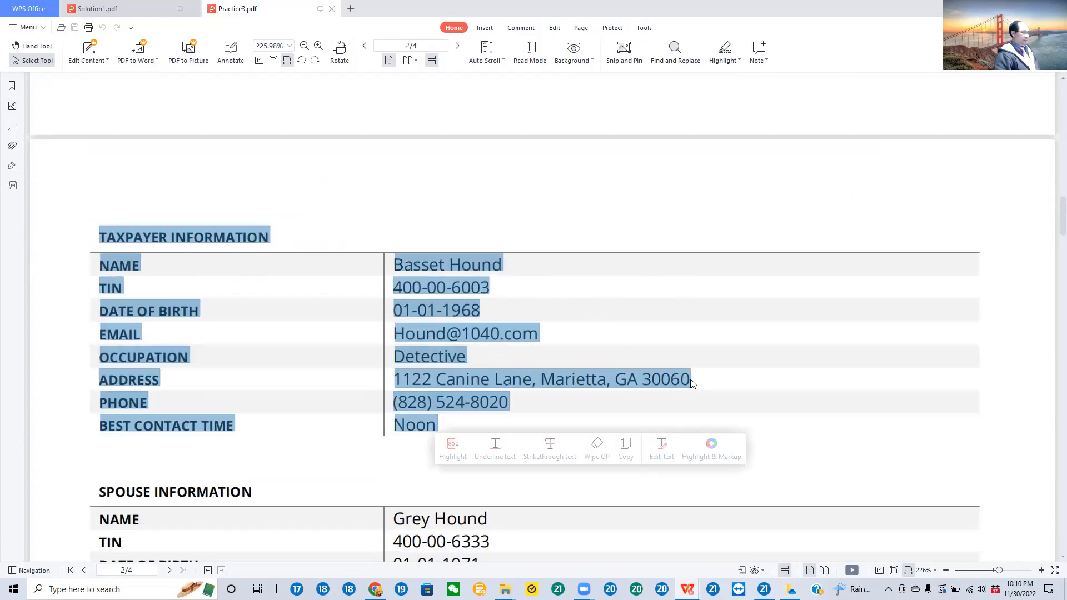
# Step: Select the Spouse Information table for review and return to the Taxpayer Information table above it
pyautogui.scroll(-3, 692, 383)
pyautogui.scroll(-3, 703, 388)
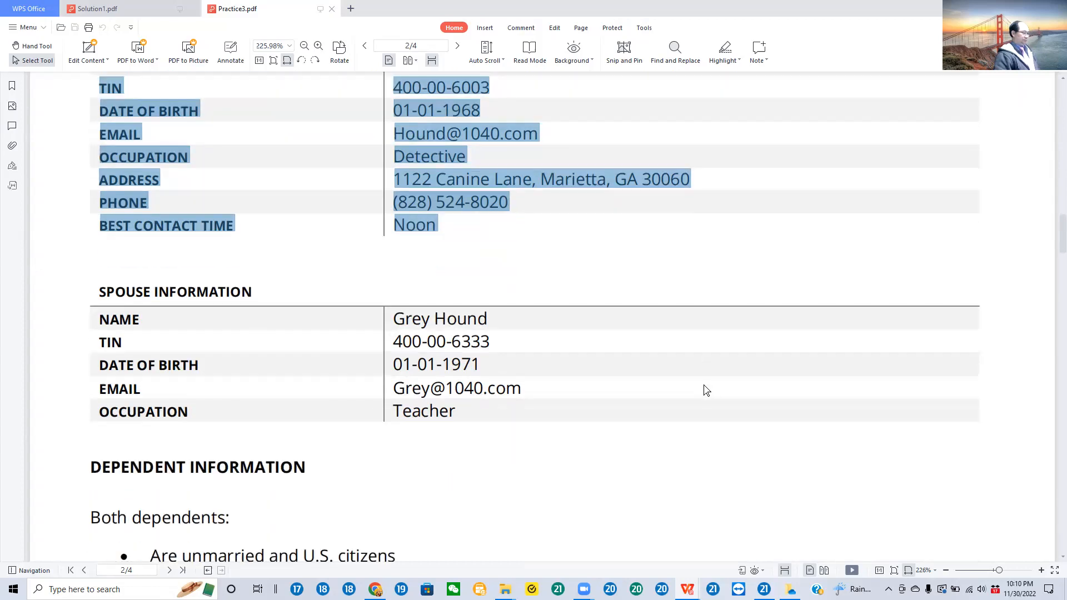
pyautogui.scroll(-1, 706, 390)
pyautogui.moveTo(95, 263); pyautogui.dragTo(509, 394)
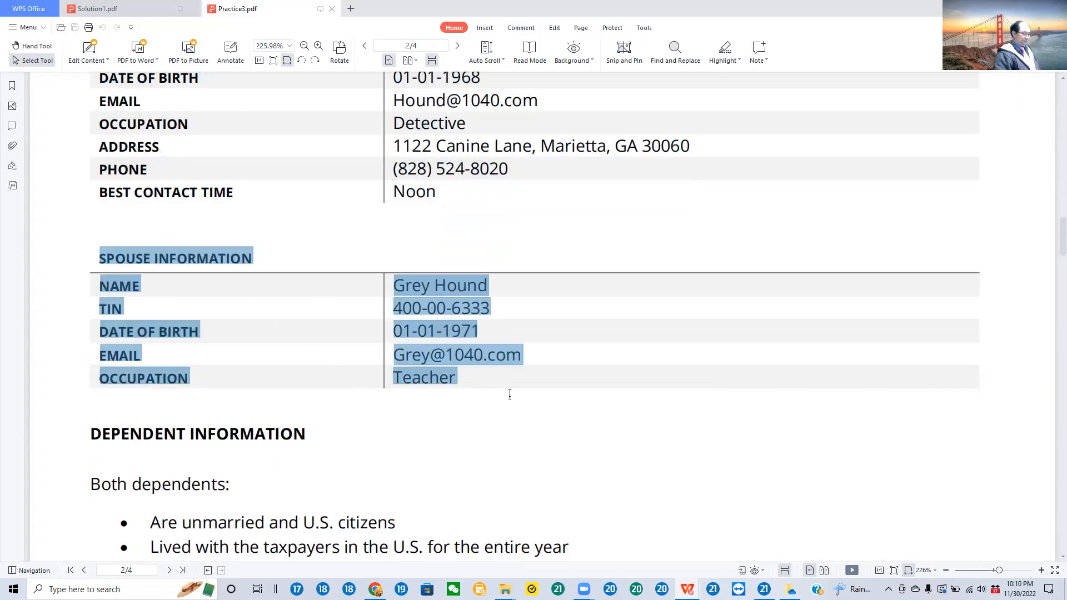
pyautogui.scroll(5, 606, 353)
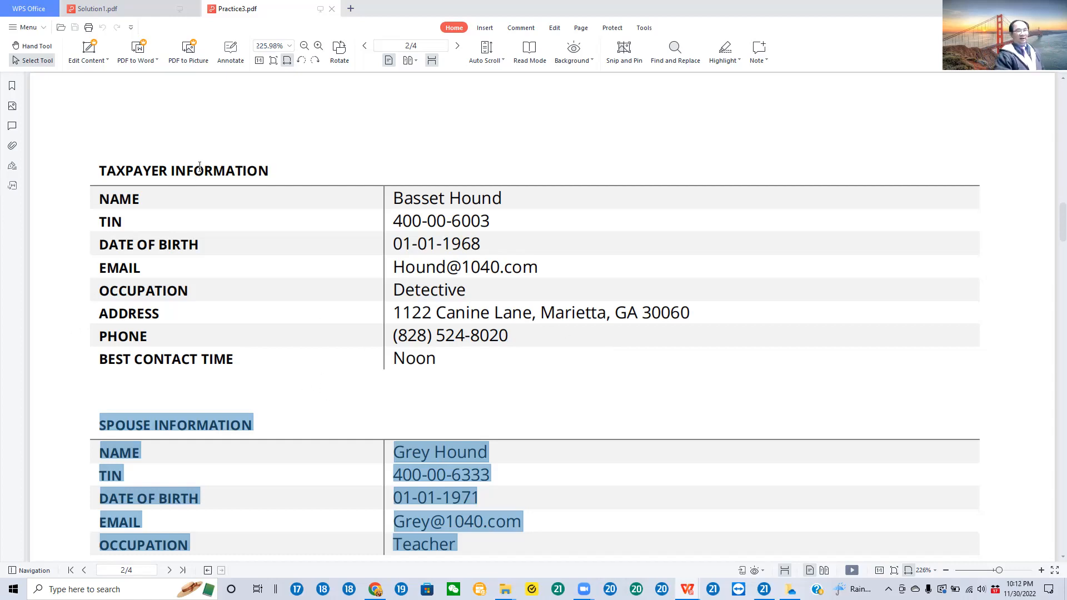
# Step: Select the Dependent Information text on page 2, then its phrase "Advanced Child Tax Credit", to review the facts about both dependents
pyautogui.scroll(-5, 575, 301)
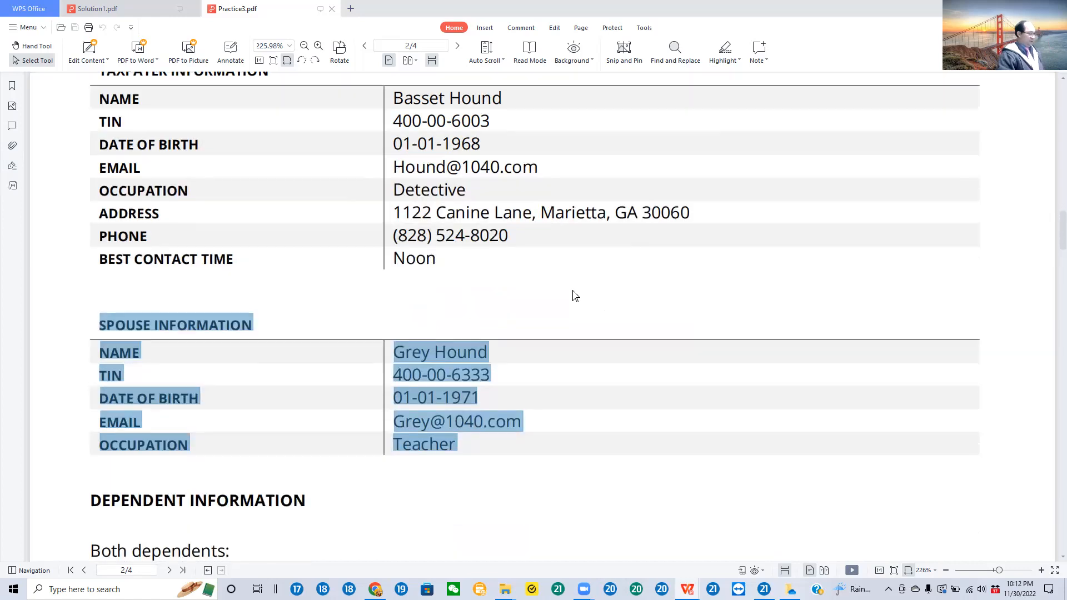
pyautogui.scroll(-1, 575, 301)
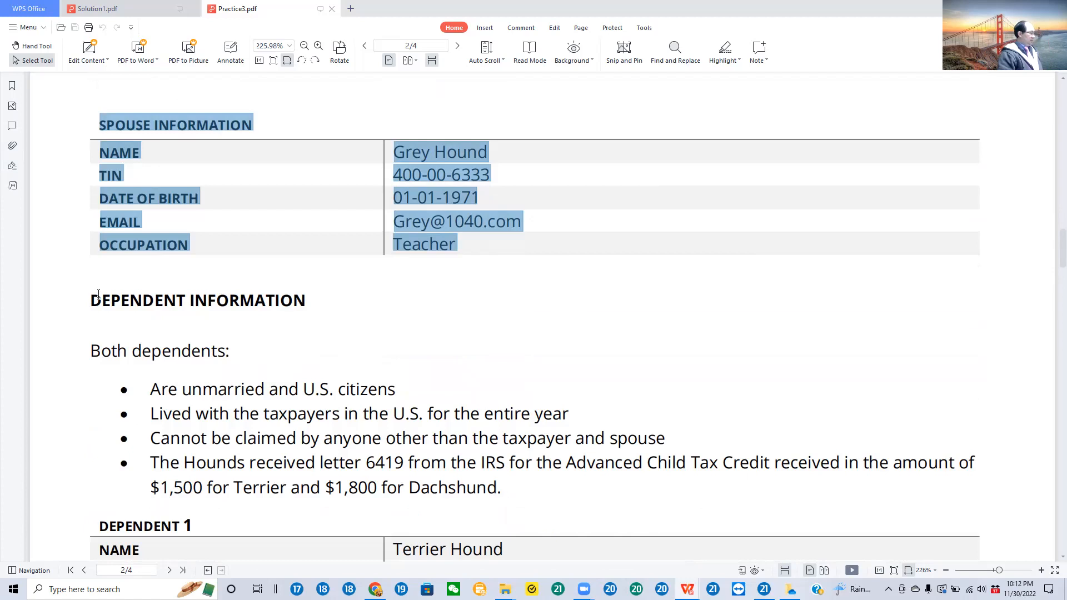
pyautogui.moveTo(90, 302); pyautogui.dragTo(493, 488)
pyautogui.scroll(-3, 560, 365)
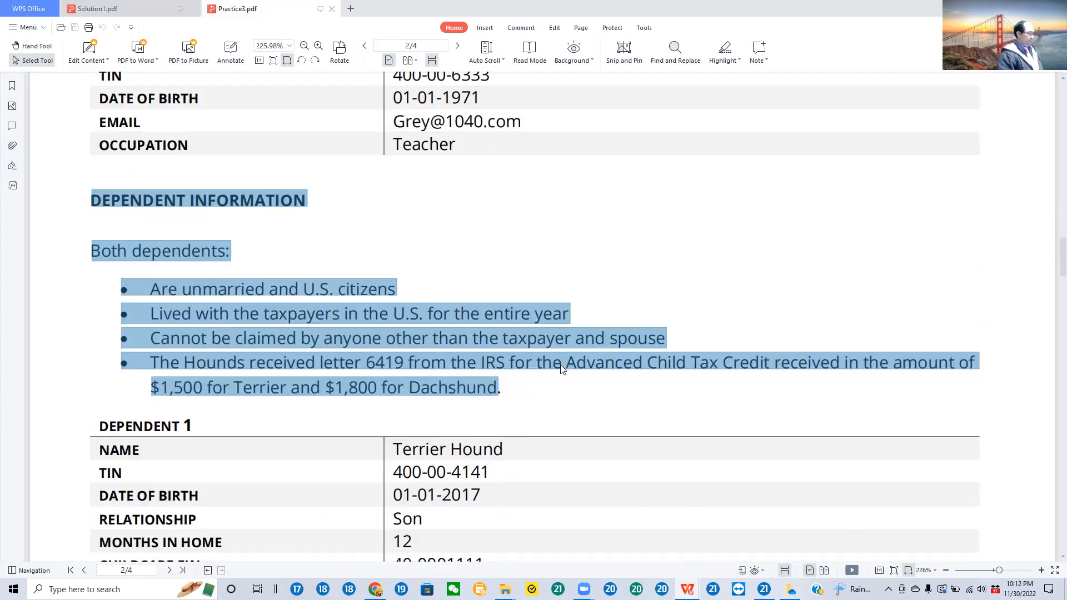
pyautogui.click(565, 382)
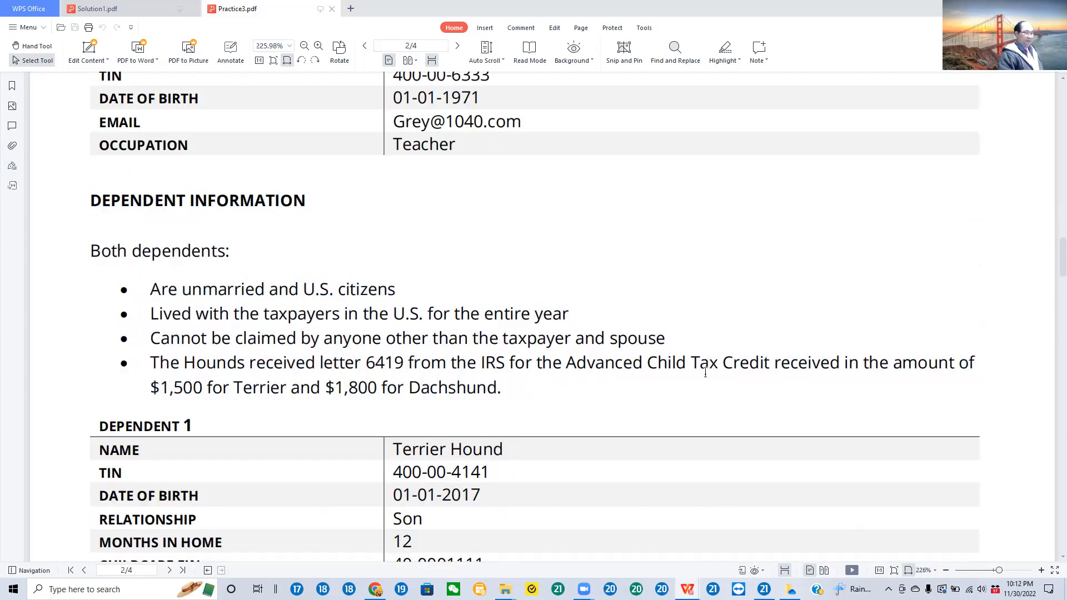
pyautogui.moveTo(569, 364); pyautogui.dragTo(767, 375)
# Step: Select the Dependent 1 and Dependent 2 tables in turn to review each child's personal and childcare details
pyautogui.scroll(-4, 759, 372)
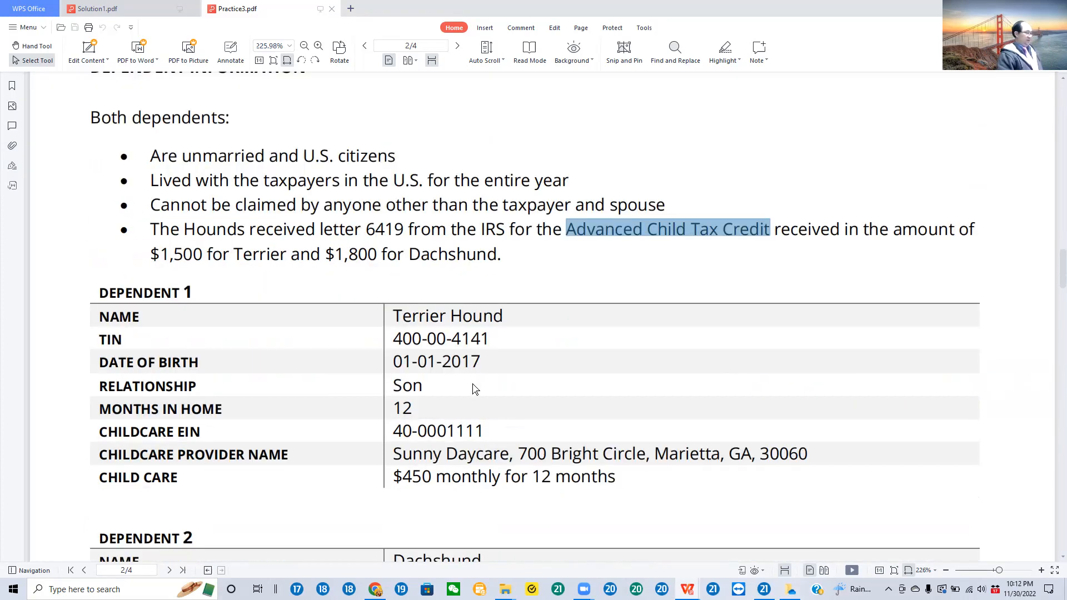
pyautogui.moveTo(102, 301); pyautogui.dragTo(643, 501)
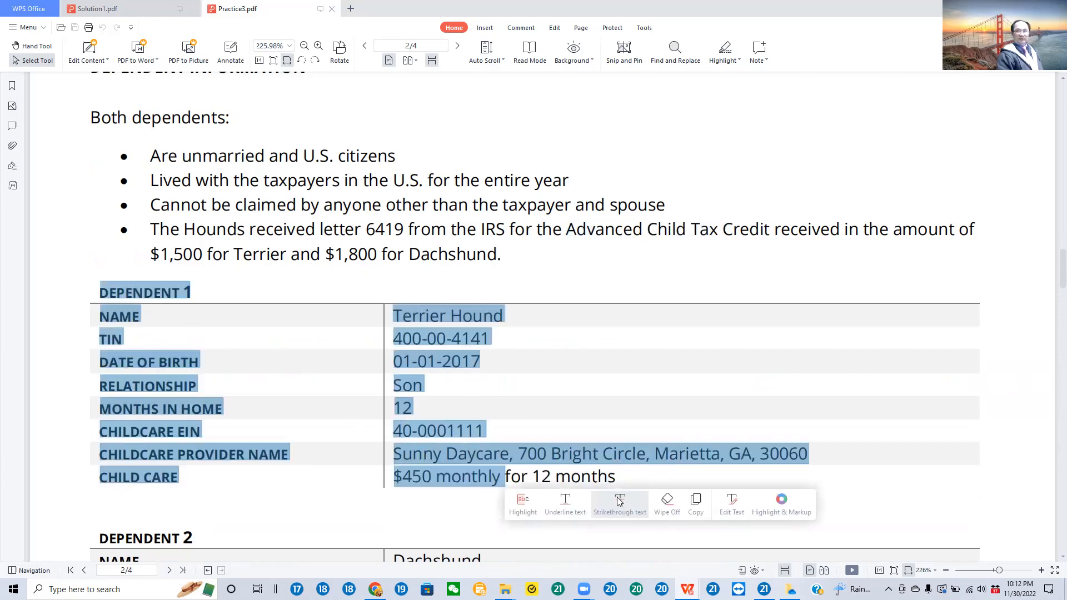
pyautogui.scroll(-2, 620, 494)
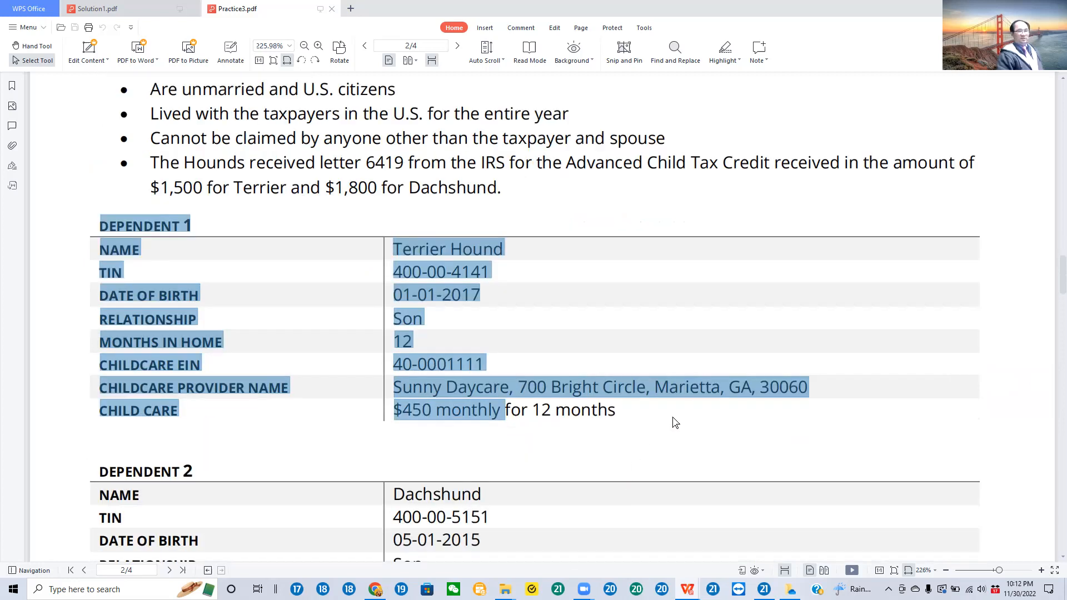
pyautogui.scroll(-9, 699, 381)
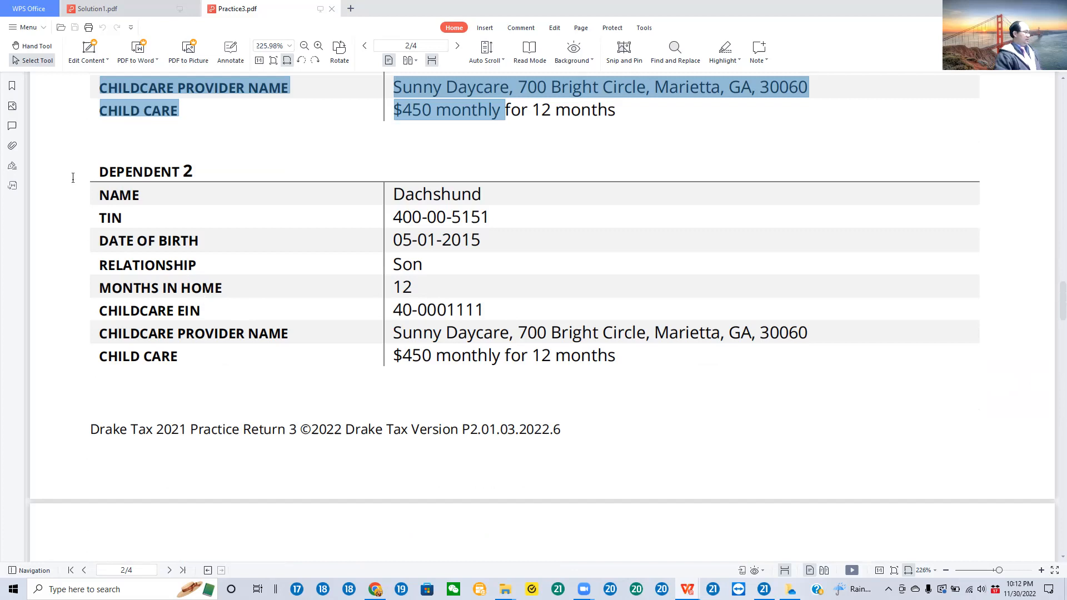
pyautogui.scroll(3, 333, 239)
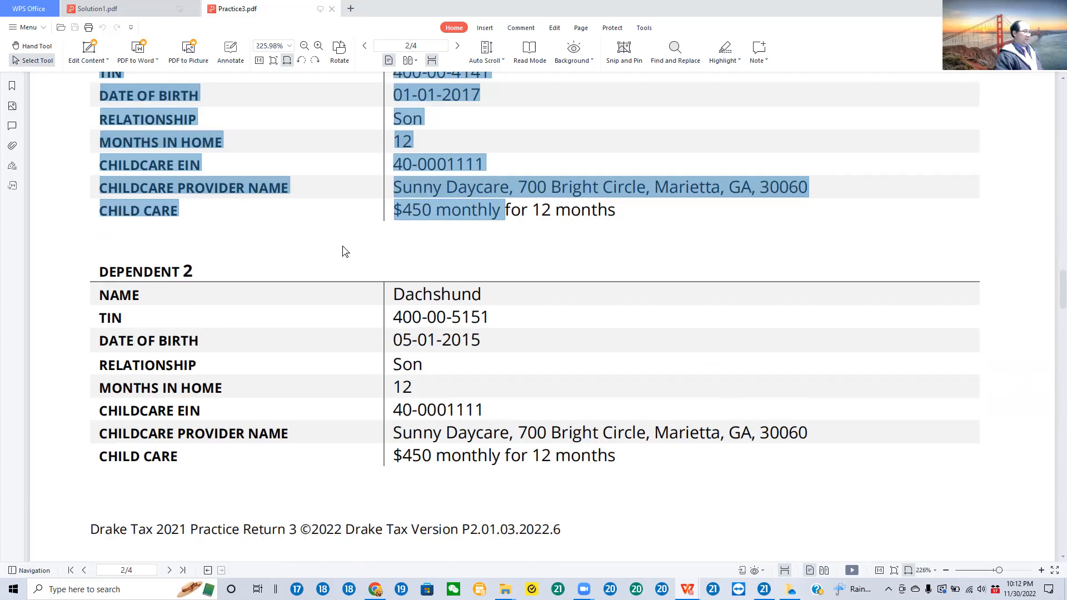
pyautogui.scroll(1, 344, 250)
pyautogui.scroll(1, 437, 205)
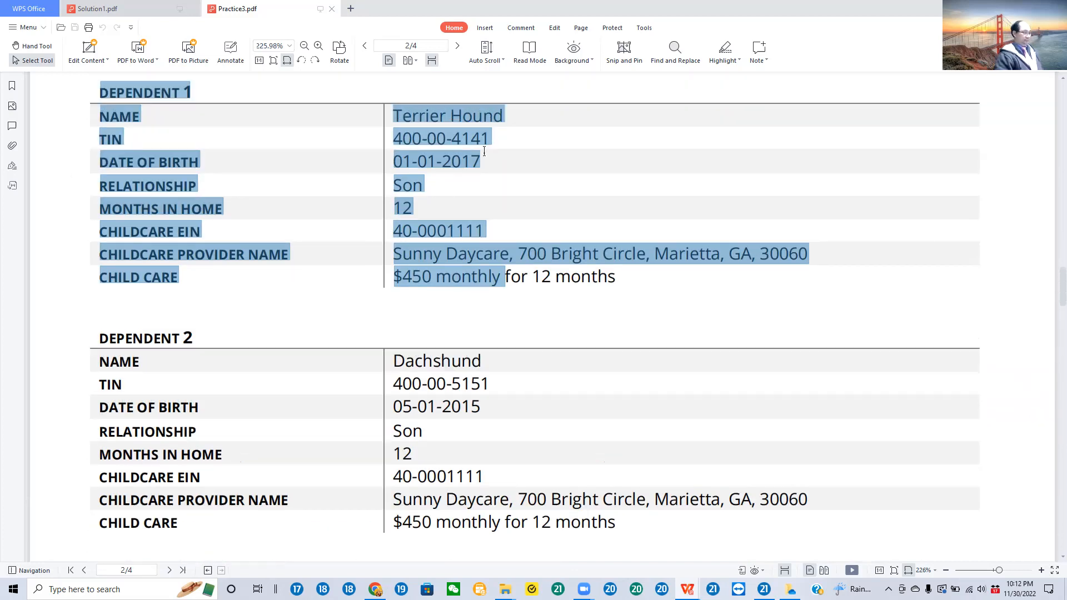
pyautogui.click(485, 157)
pyautogui.scroll(-2, 359, 356)
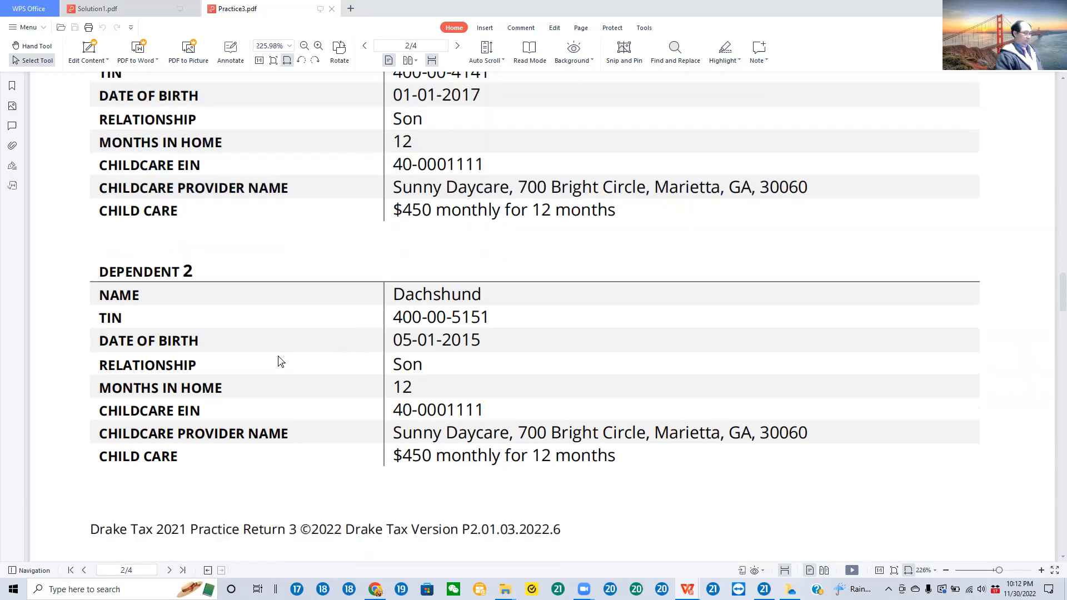
pyautogui.moveTo(98, 275); pyautogui.dragTo(716, 487)
# Step: Read the paragraph on day care costs and Form 8332 at the start of page 3, selecting its opening sentence
pyautogui.scroll(-6, 708, 428)
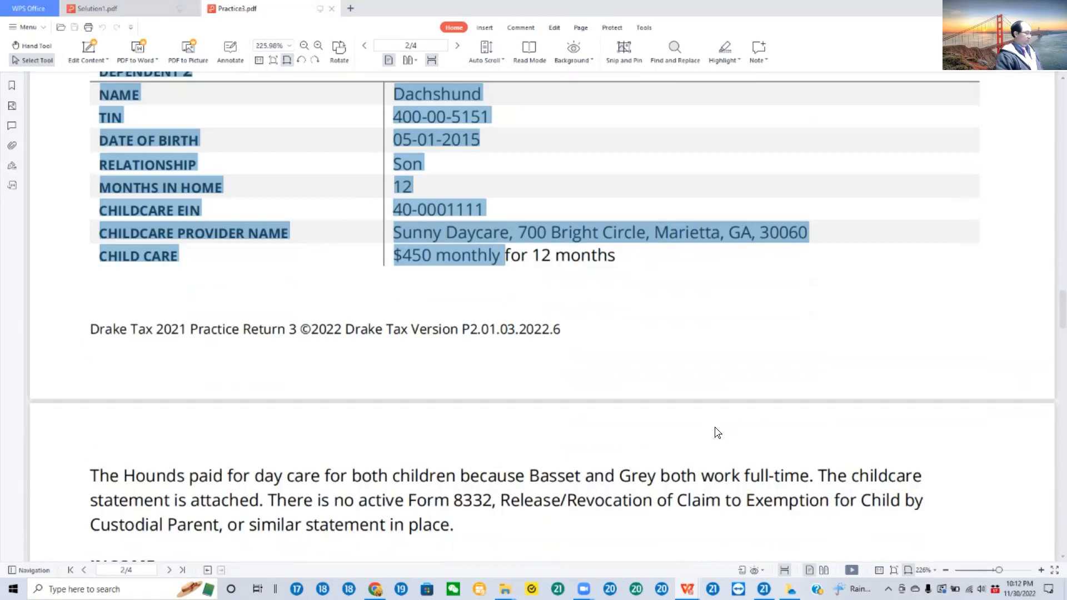
pyautogui.scroll(-4, 715, 431)
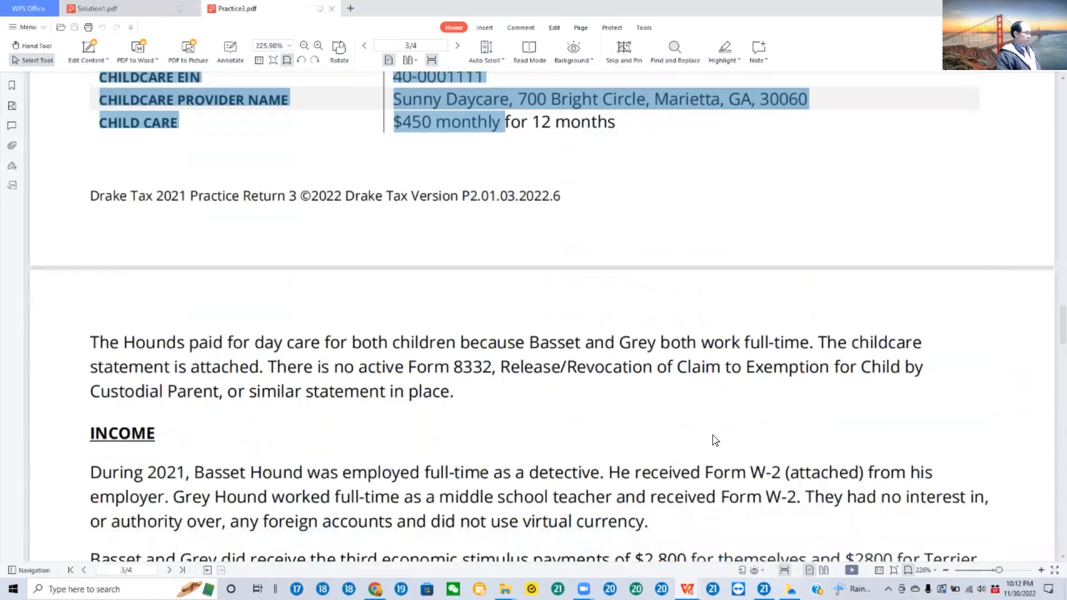
pyautogui.scroll(-1, 710, 431)
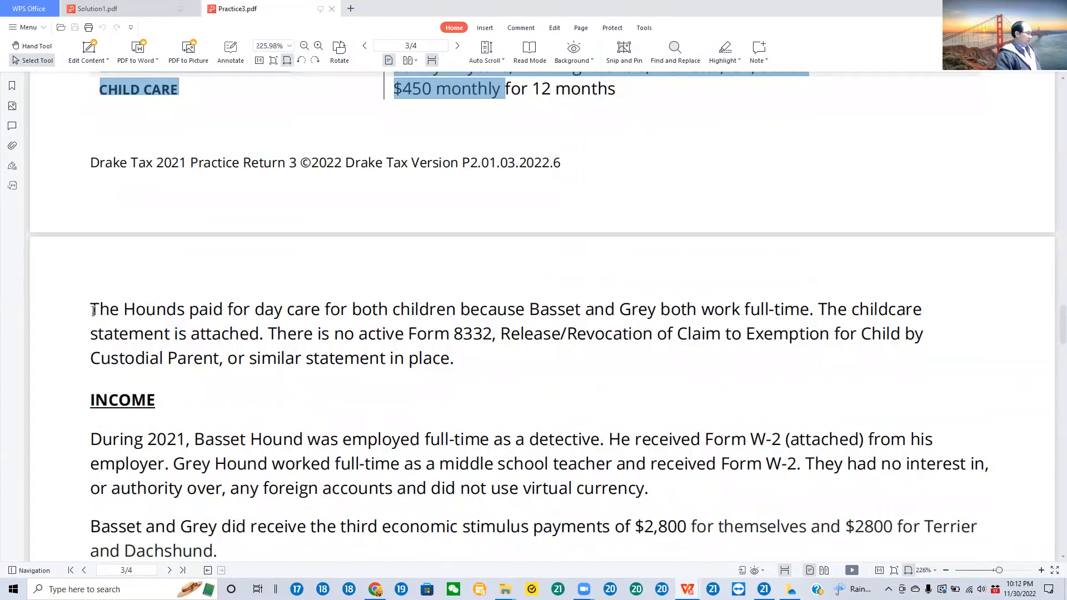
pyautogui.moveTo(93, 311); pyautogui.dragTo(119, 335)
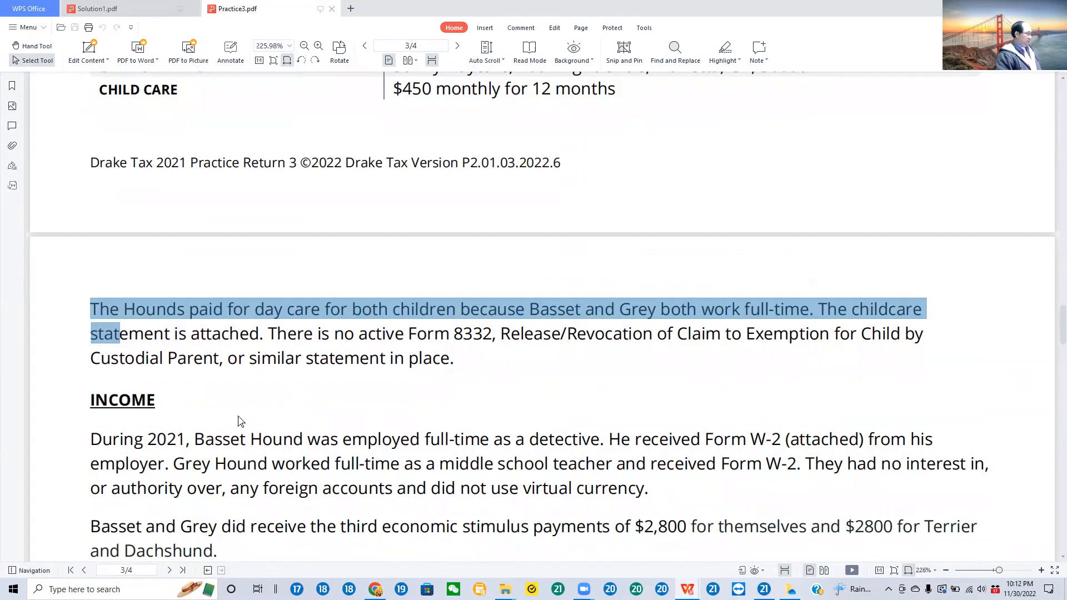
pyautogui.click(407, 358)
# Step: Select the opening sentence of the Income section to review the couple's employment and W-2 information
pyautogui.scroll(-3, 348, 320)
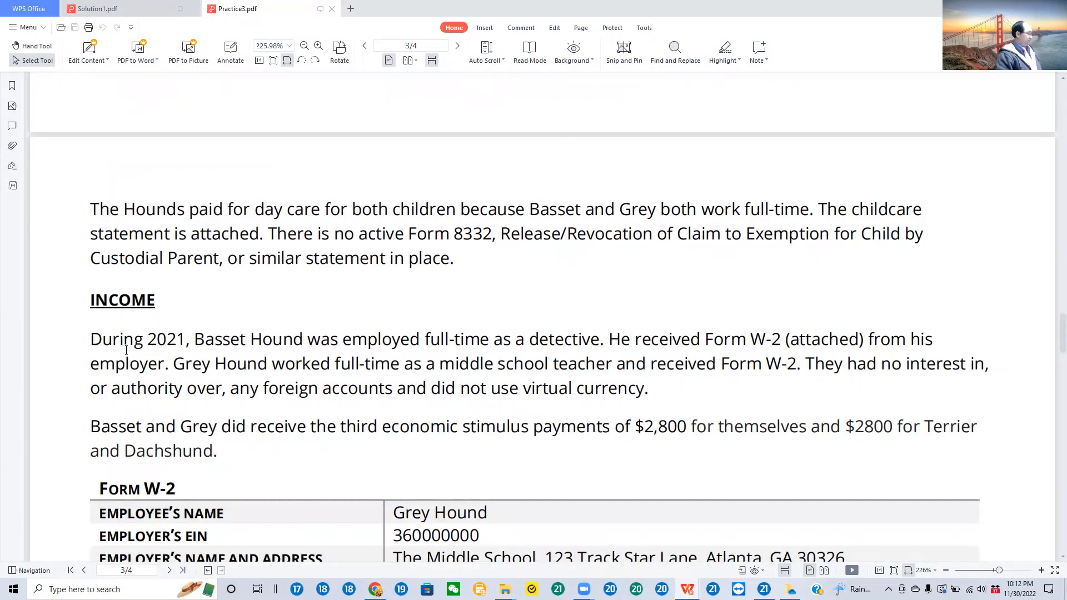
pyautogui.moveTo(92, 337); pyautogui.dragTo(634, 332)
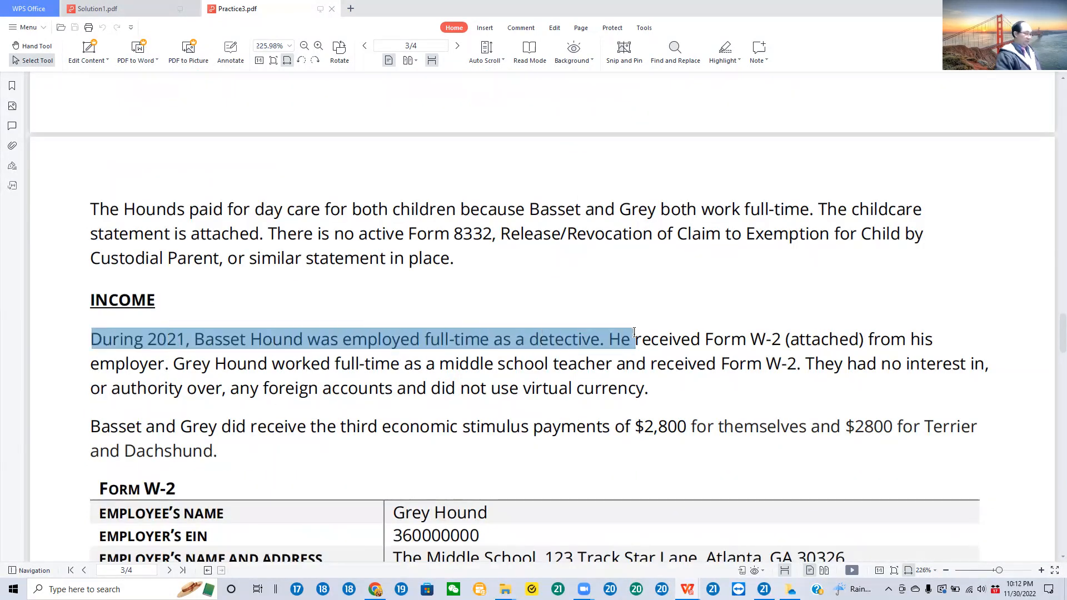
pyautogui.click(843, 351)
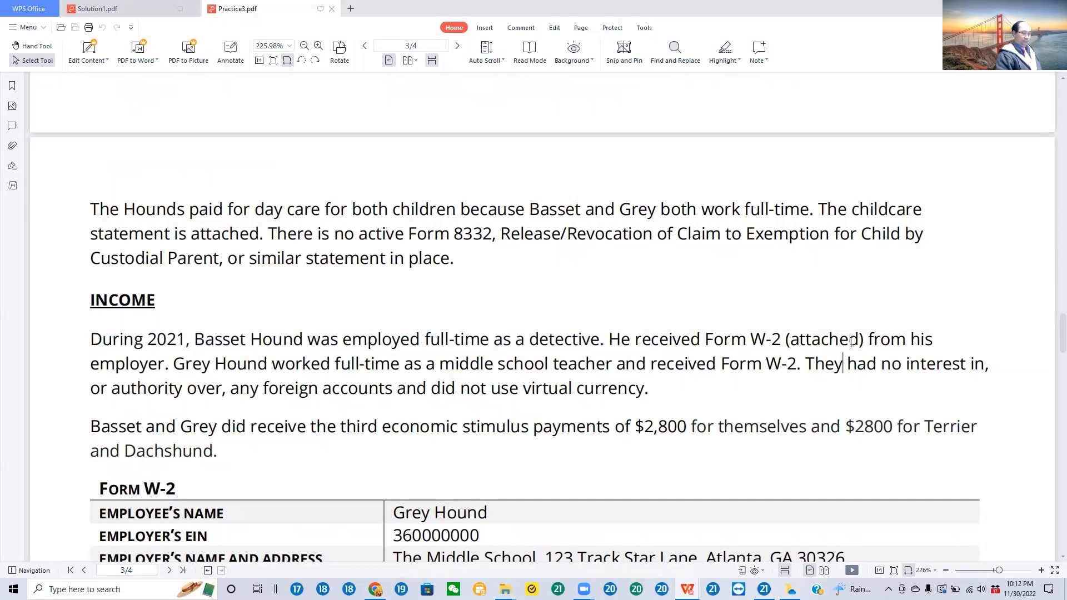
# Step: Select the two Form W-2 tables one after the other to review the spouse's and taxpayer's wages and withholding
pyautogui.scroll(-4, 859, 333)
pyautogui.scroll(-3, 817, 367)
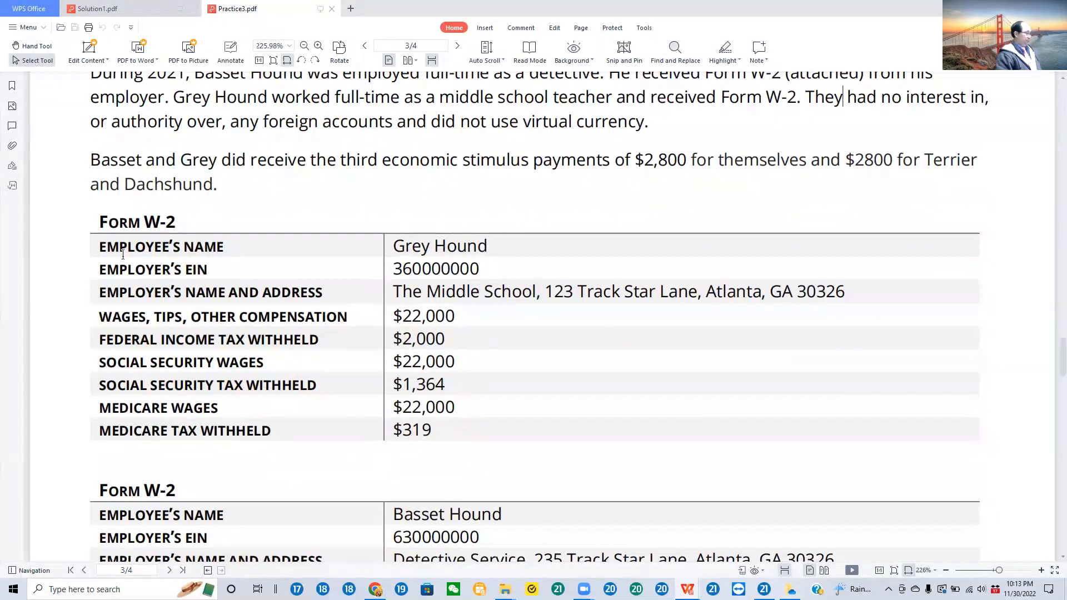
pyautogui.moveTo(102, 222); pyautogui.dragTo(530, 446)
pyautogui.scroll(-2, 519, 437)
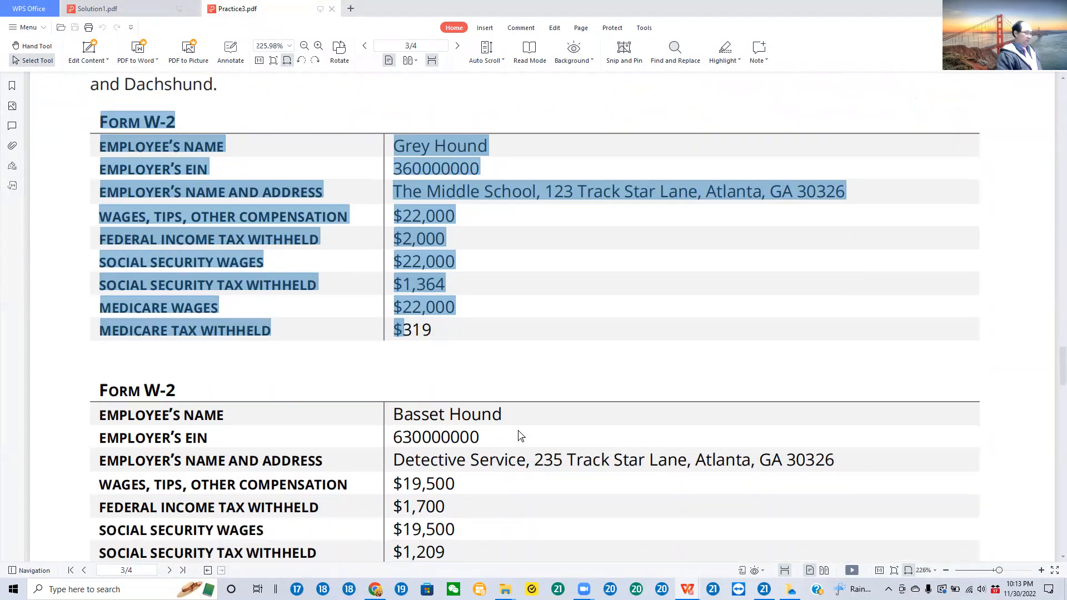
pyautogui.click(542, 435)
pyautogui.scroll(-3, 362, 436)
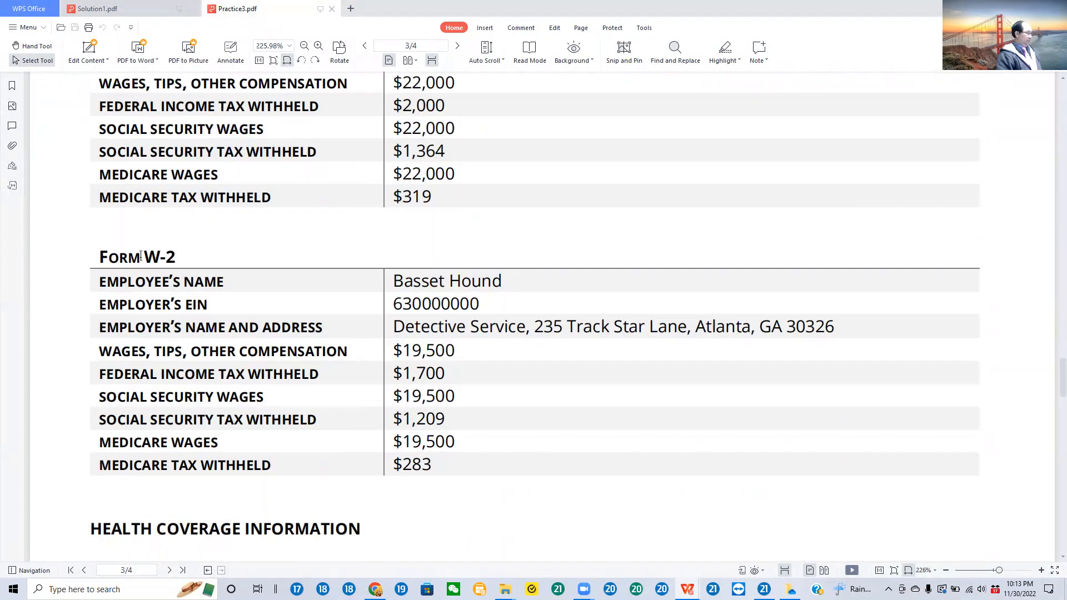
pyautogui.moveTo(96, 269)
pyautogui.mouseDown()
pyautogui.moveTo(131, 278)
pyautogui.moveTo(482, 517)
pyautogui.moveTo(469, 495)
pyautogui.mouseUp()
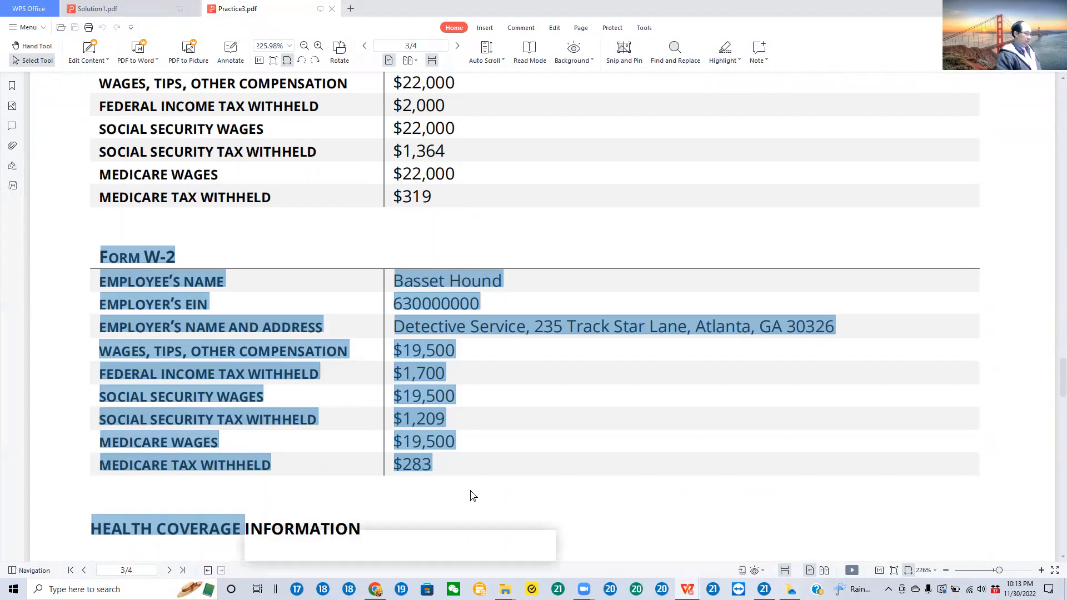
# Step: Clear the text selection and read the Health Coverage Information section below the second W-2 table
pyautogui.scroll(-1, 489, 458)
pyautogui.scroll(-1, 492, 458)
pyautogui.scroll(-1, 494, 459)
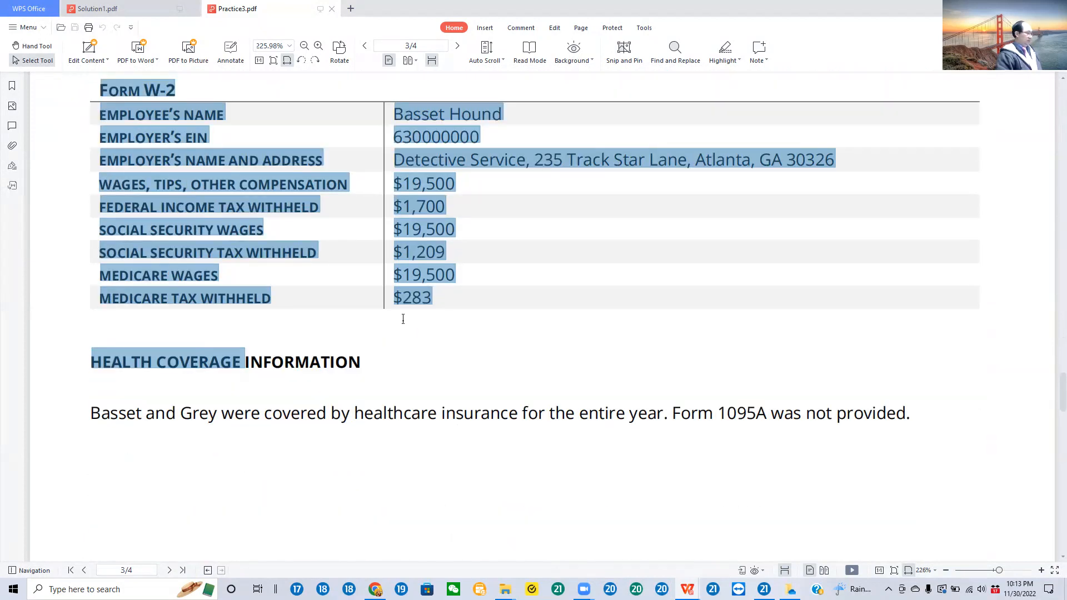
pyautogui.click(410, 359)
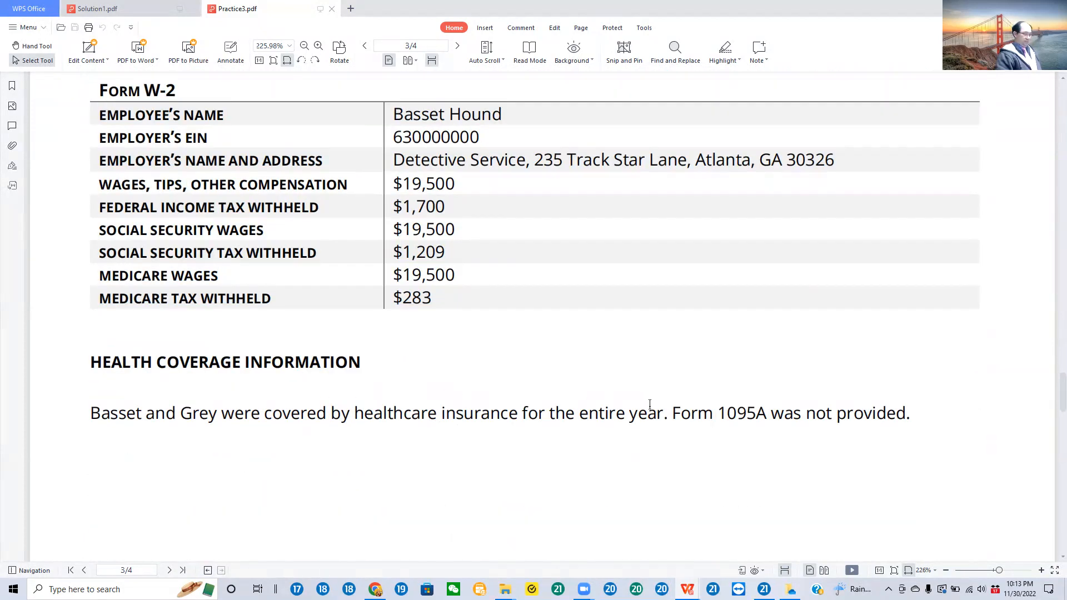
# Step: Read through the list of assumptions in the Due Diligence Information section on page 4
pyautogui.scroll(-8, 669, 403)
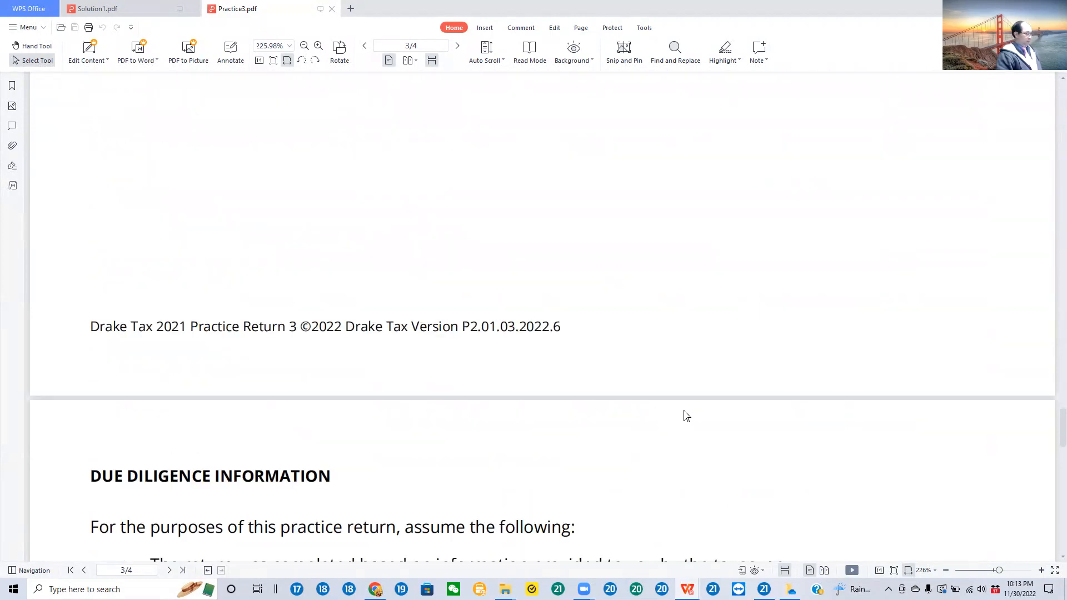
pyautogui.scroll(-3, 683, 407)
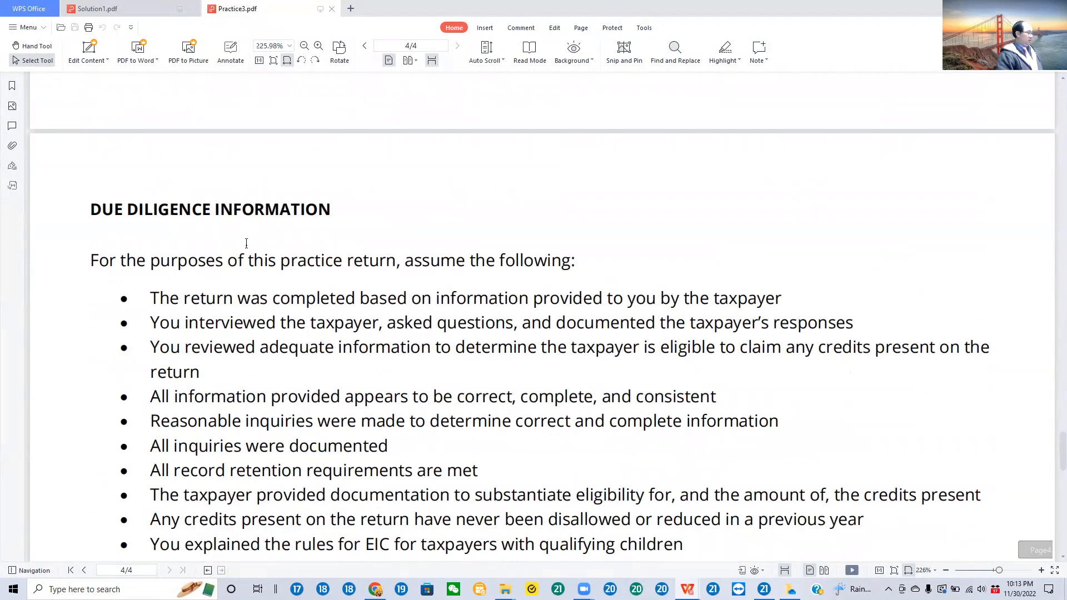
pyautogui.scroll(-5, 617, 400)
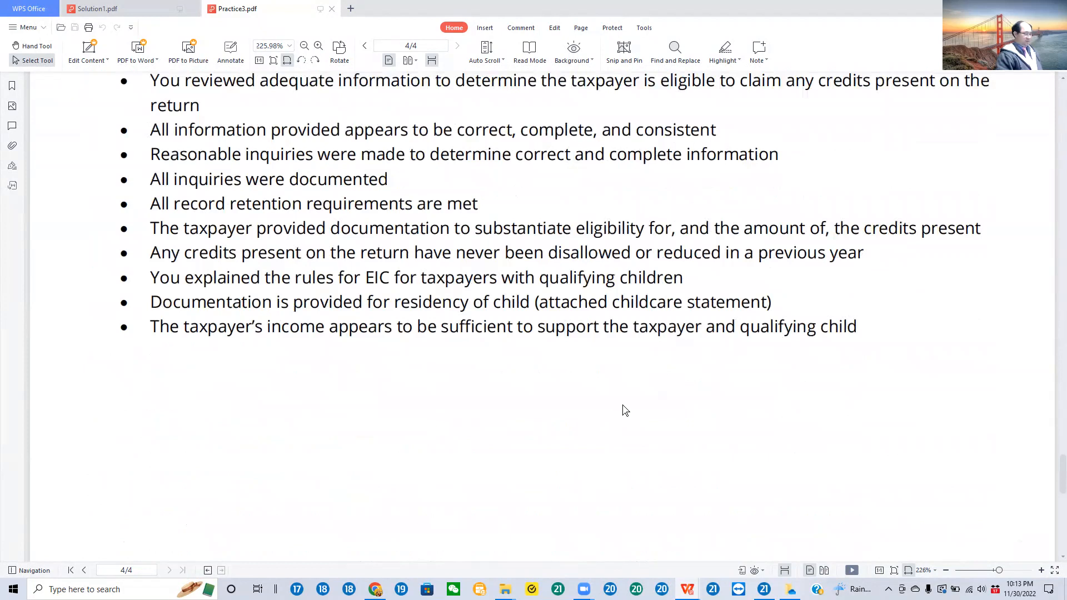
pyautogui.scroll(2, 622, 433)
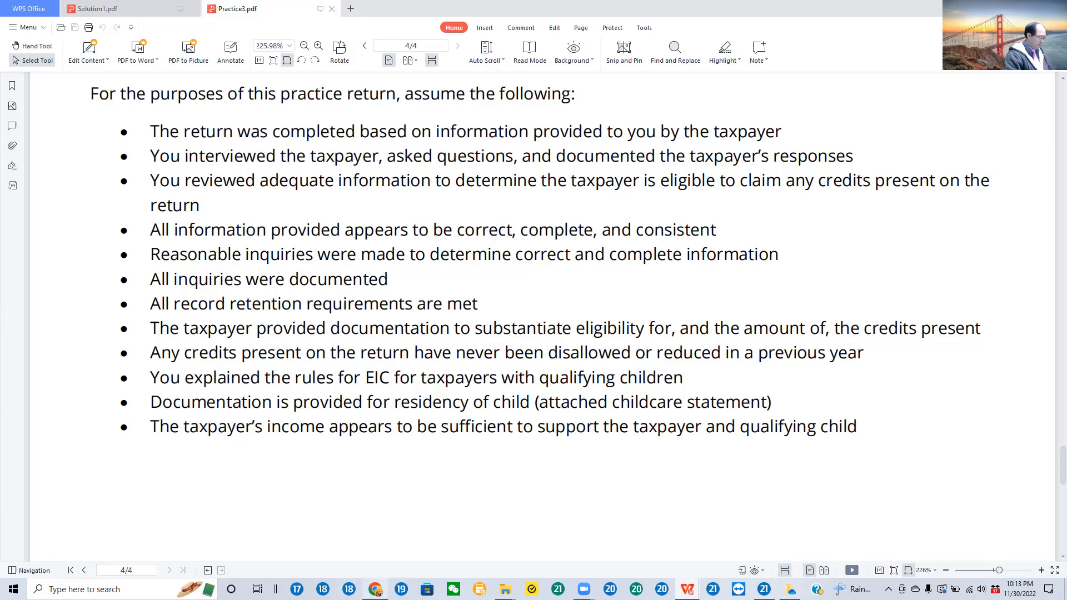
# Step: Switch to Chrome, open the Practice 3 solution PDF from Drake's practice returns table and maximize the browser window
pyautogui.click(376, 589)
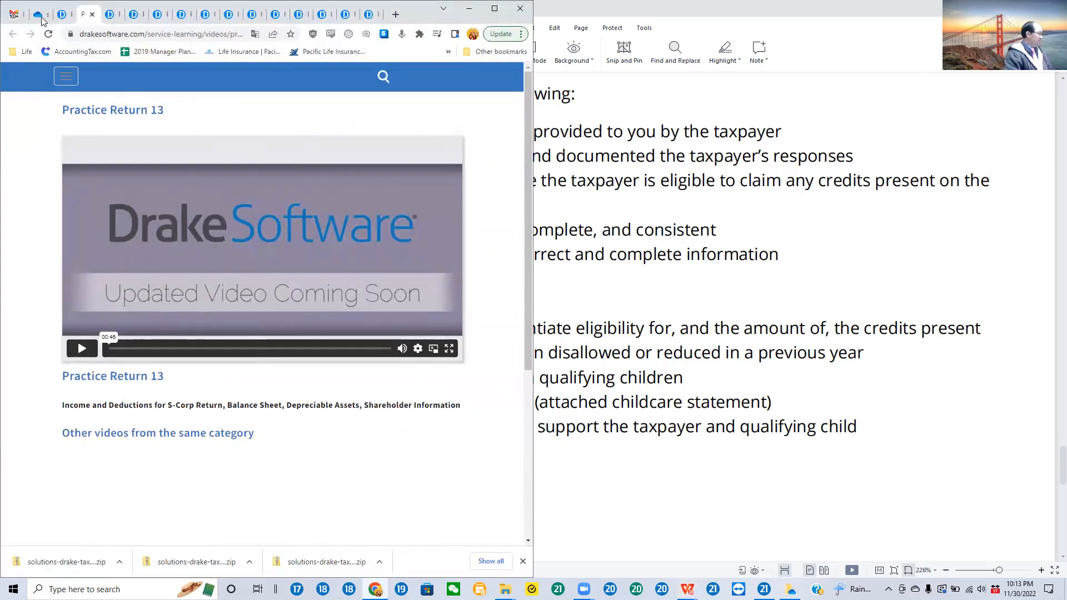
pyautogui.click(63, 14)
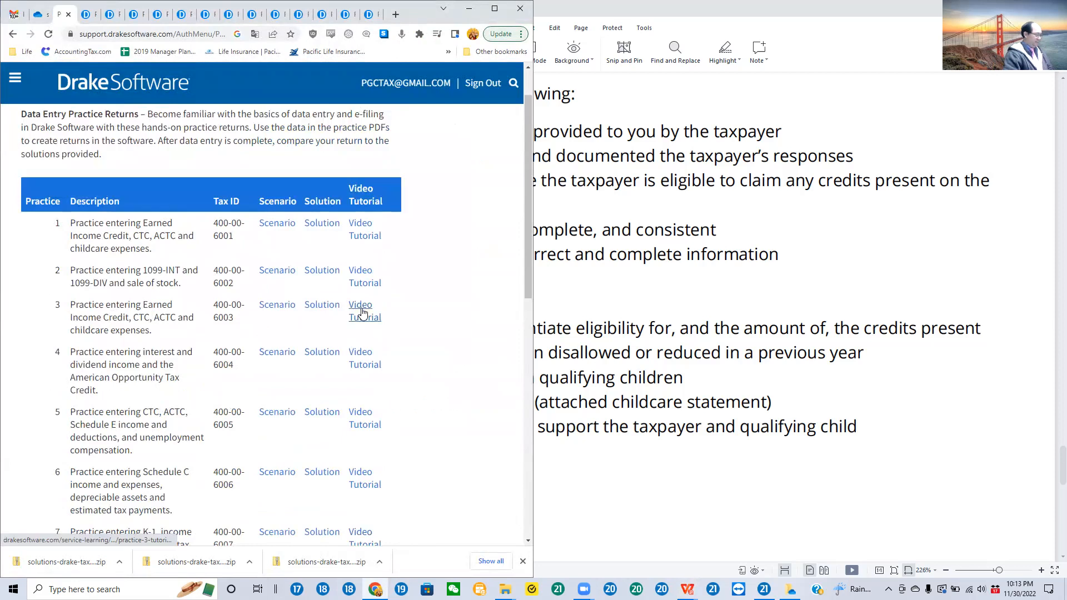
pyautogui.click(325, 309)
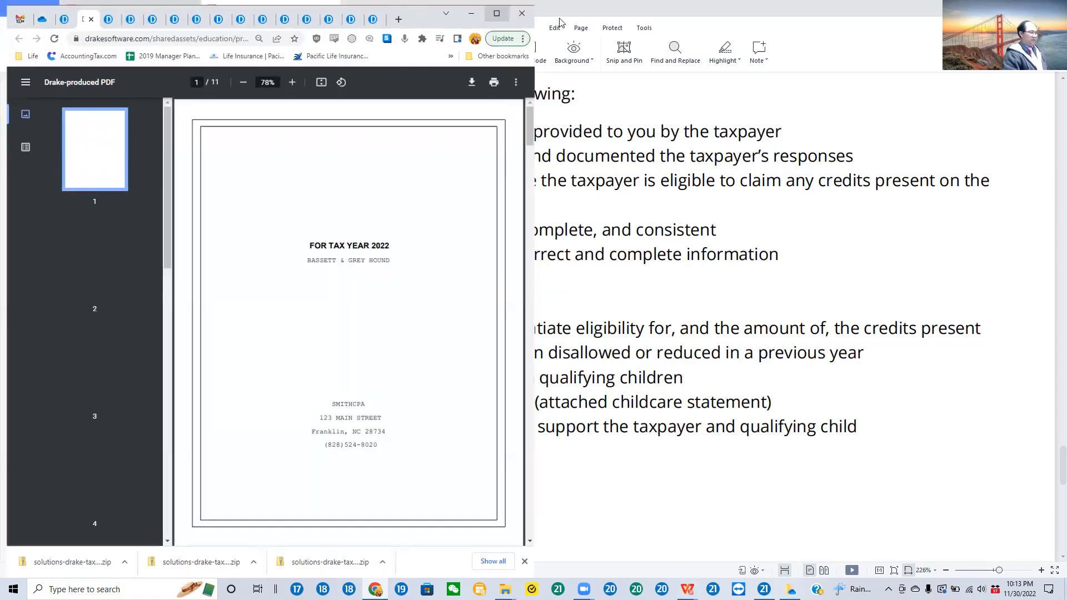
pyautogui.click(492, 9)
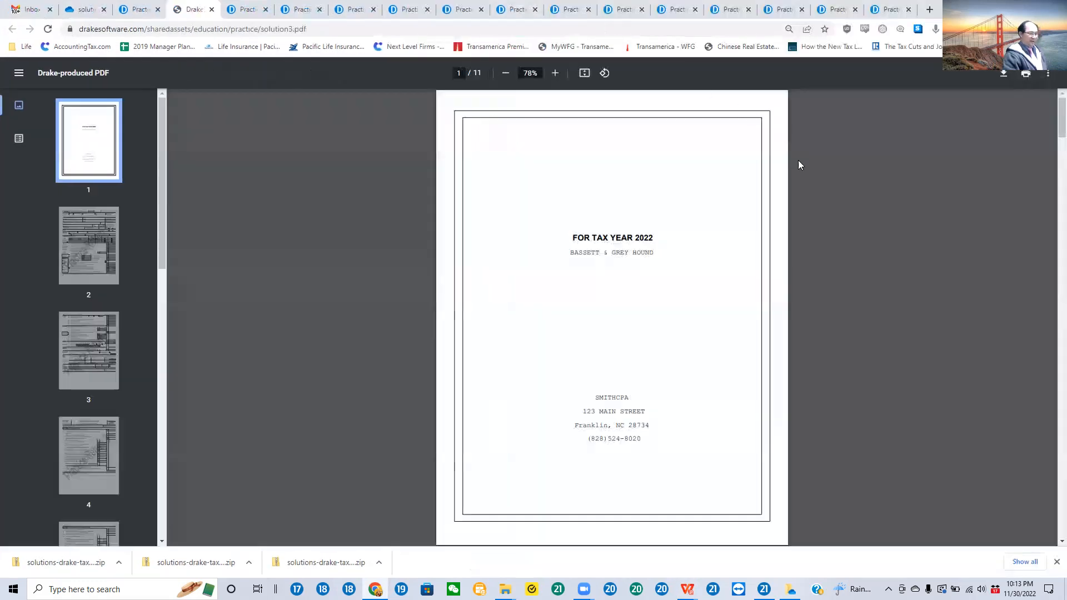
# Step: Enlarge the solution PDF to 175% and view its cover page from the top
pyautogui.click(555, 73)
pyautogui.click(555, 73)
pyautogui.click(555, 72)
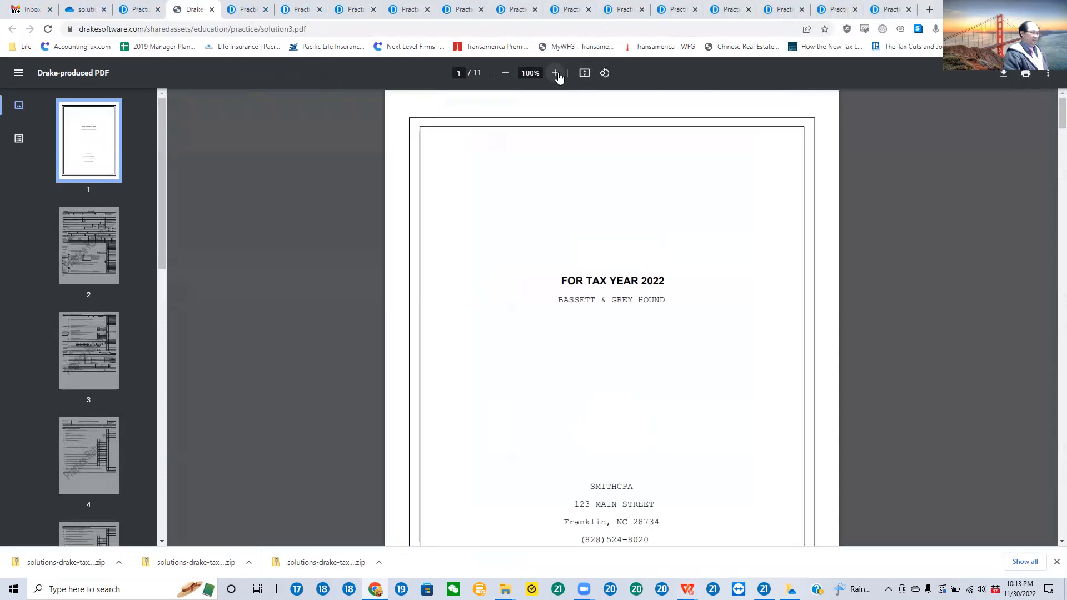
pyautogui.click(555, 73)
pyautogui.click(555, 73)
pyautogui.click(555, 73)
pyautogui.click(555, 73)
pyautogui.scroll(-2, 731, 190)
pyautogui.scroll(-3, 734, 201)
pyautogui.scroll(4, 733, 209)
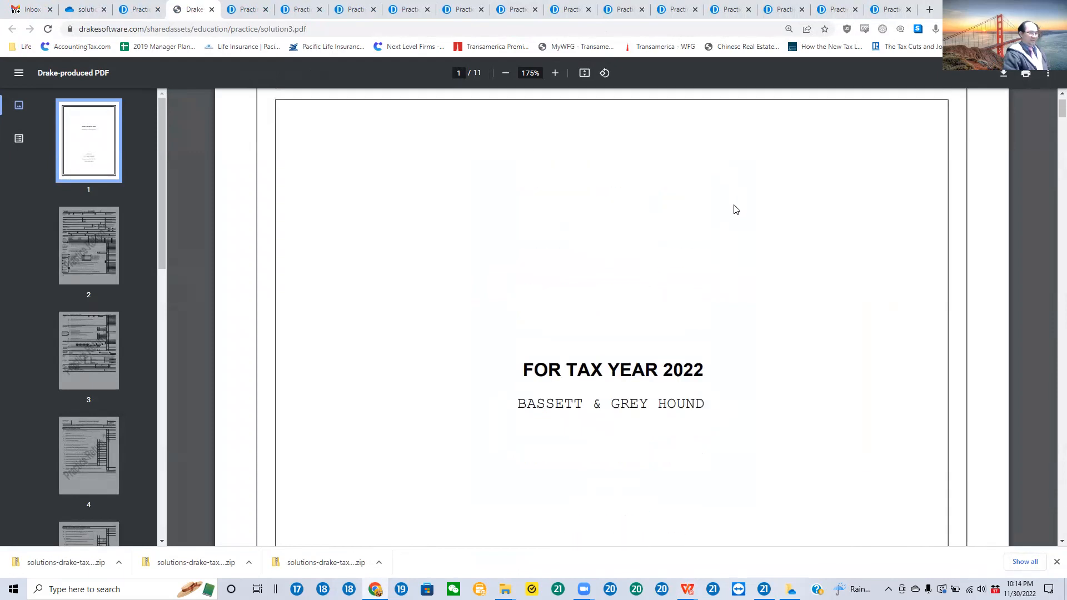
pyautogui.scroll(1, 854, 329)
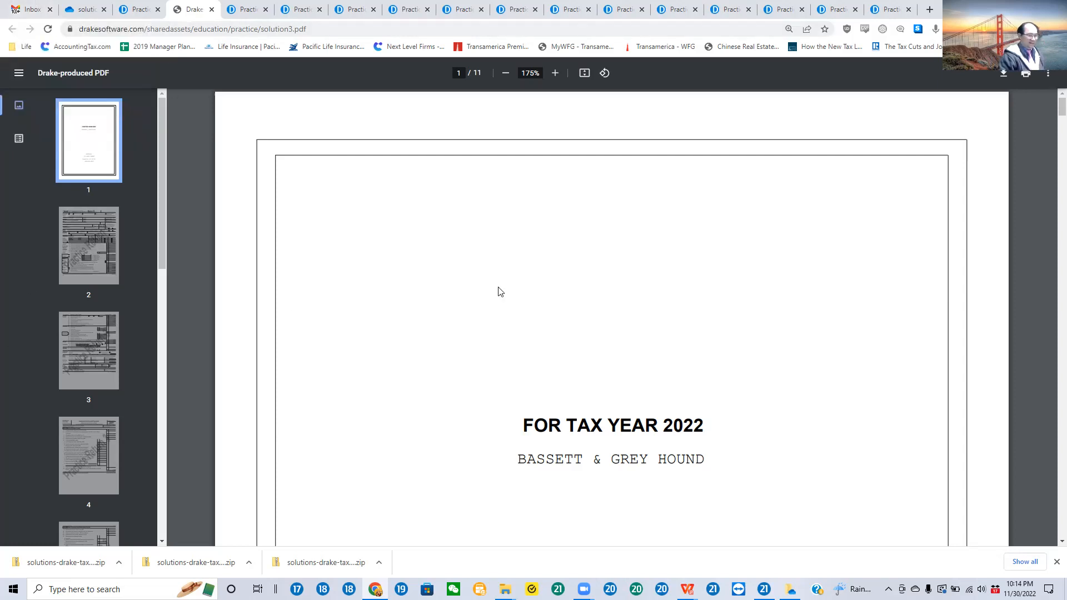
# Step: Examine the filing status, taxpayer details and dependents on page 1 of the solution's Form 1040
pyautogui.scroll(-5, 806, 238)
pyautogui.scroll(-14, 837, 258)
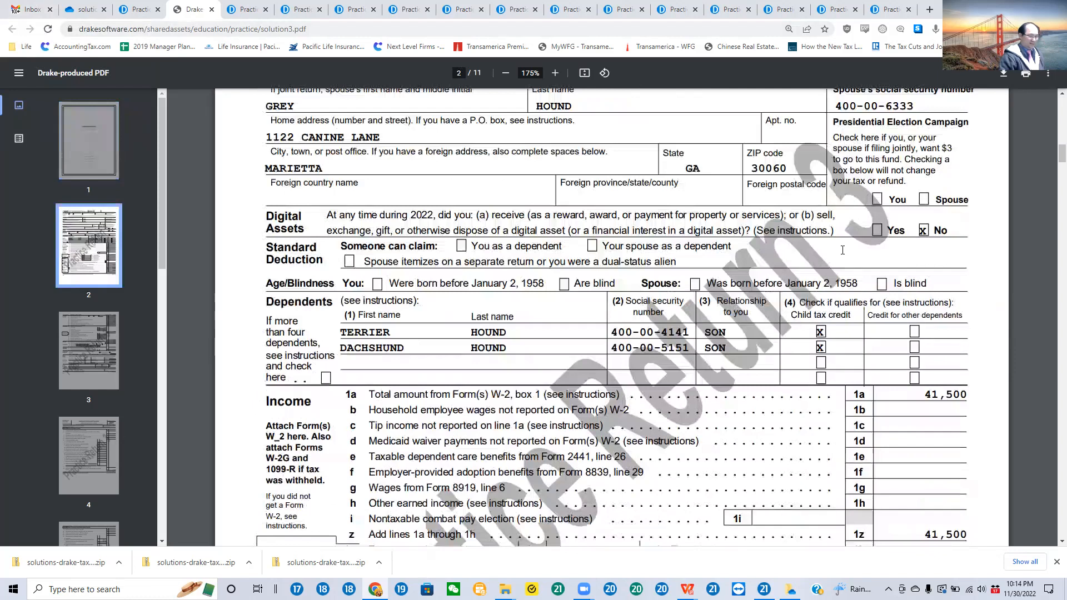
pyautogui.scroll(4, 842, 253)
pyautogui.scroll(1, 846, 251)
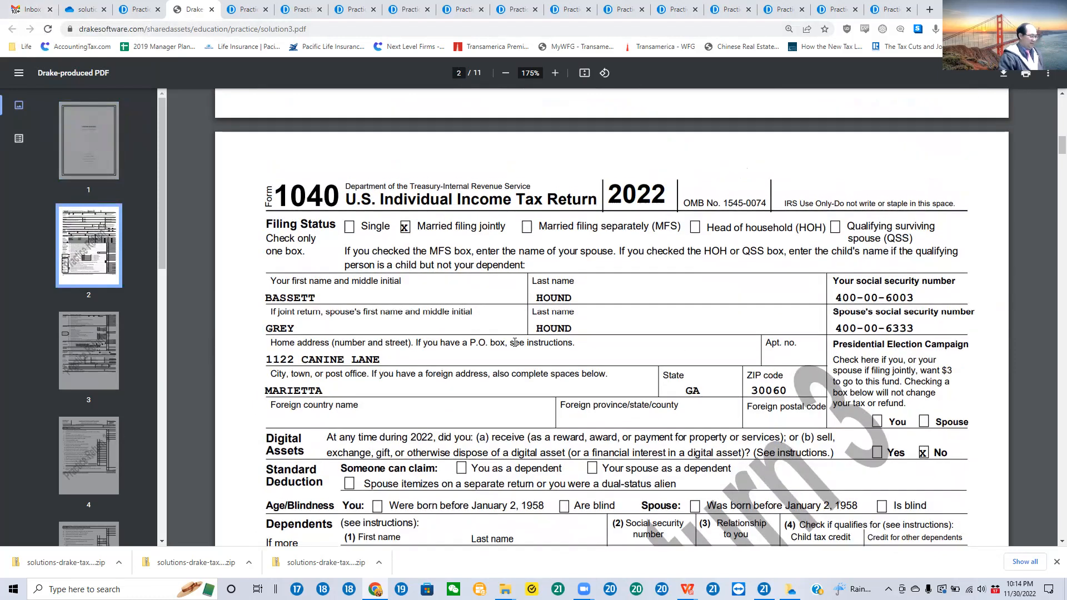
pyautogui.scroll(-1, 324, 372)
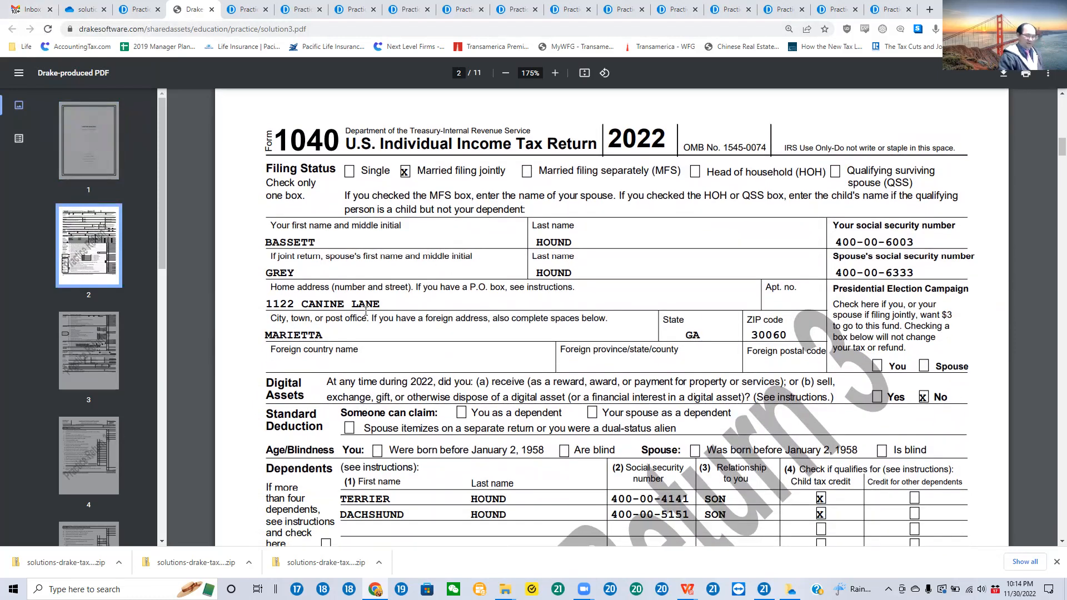
pyautogui.scroll(-3, 393, 421)
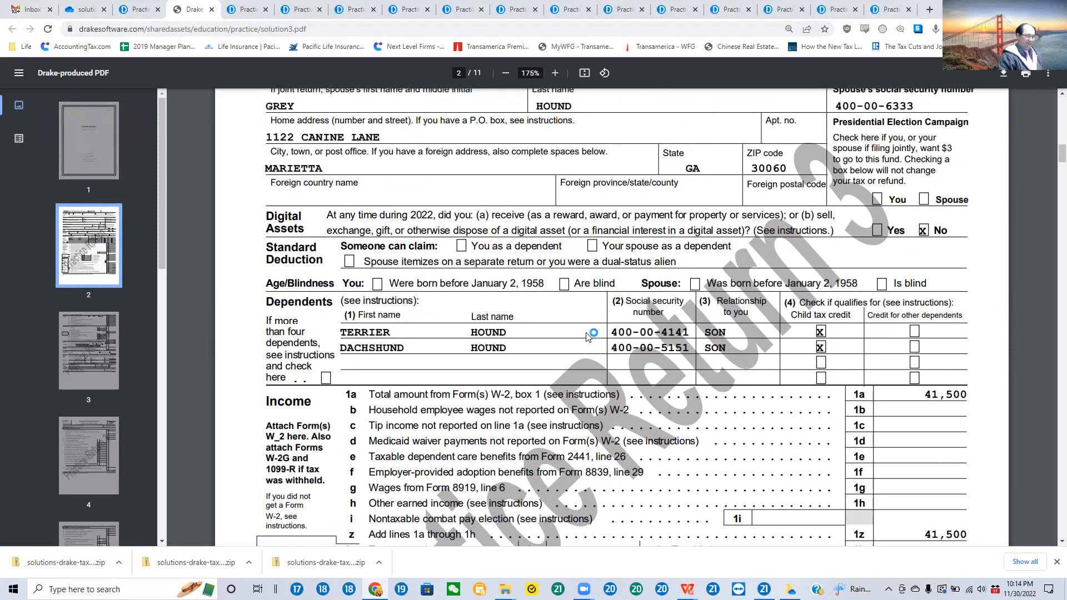
pyautogui.scroll(-3, 963, 366)
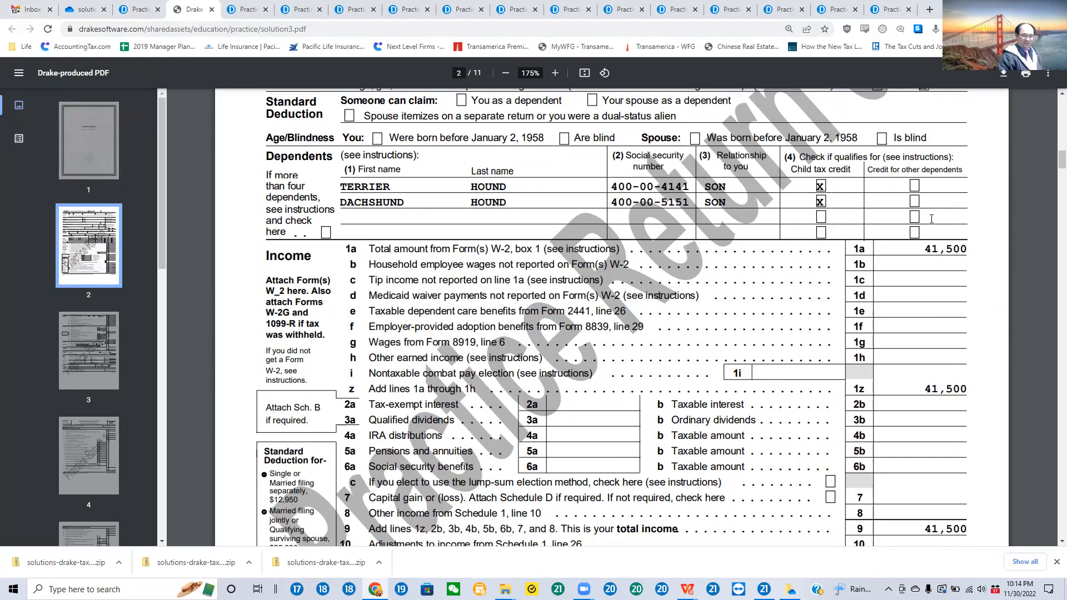
# Step: Highlight the line 1a wages, the line 12 deduction and the form year on page 1 of Form 1040
pyautogui.scroll(-1, 932, 219)
pyautogui.moveTo(922, 228); pyautogui.dragTo(978, 221)
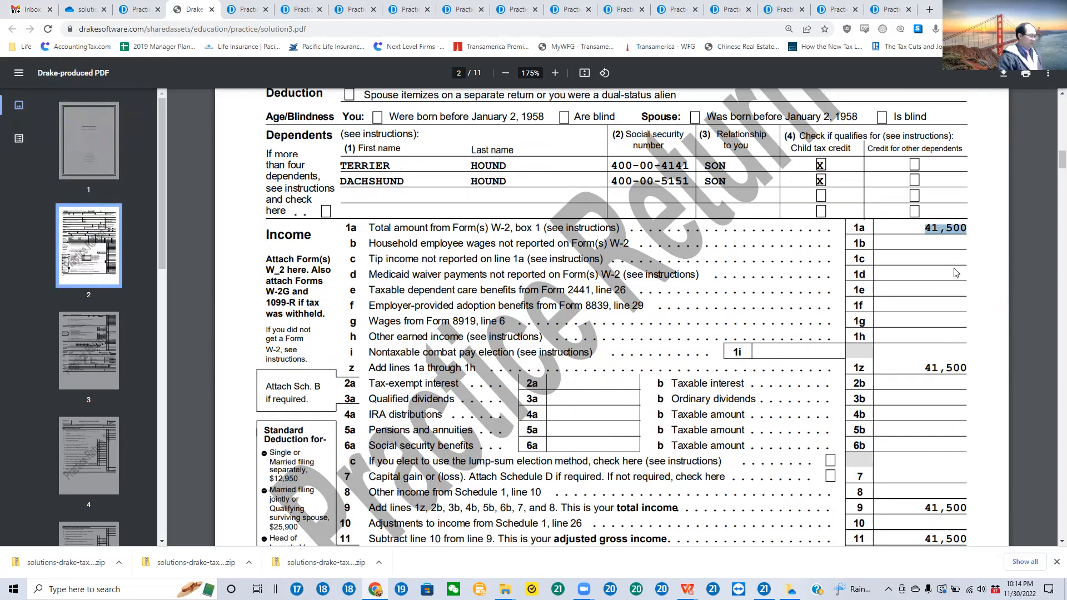
pyautogui.scroll(-4, 964, 275)
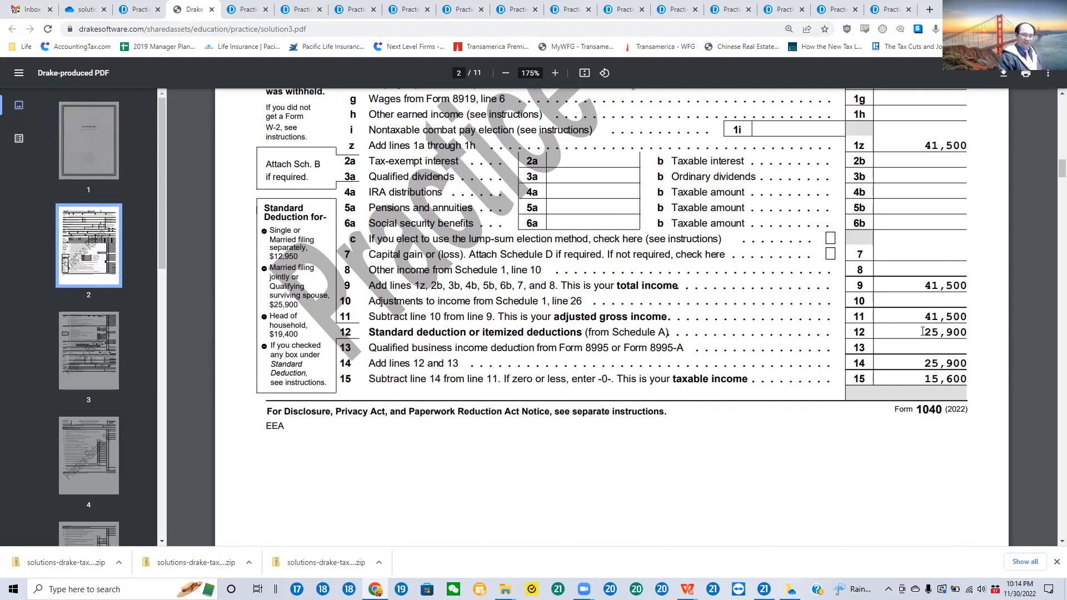
pyautogui.doubleClick(972, 333)
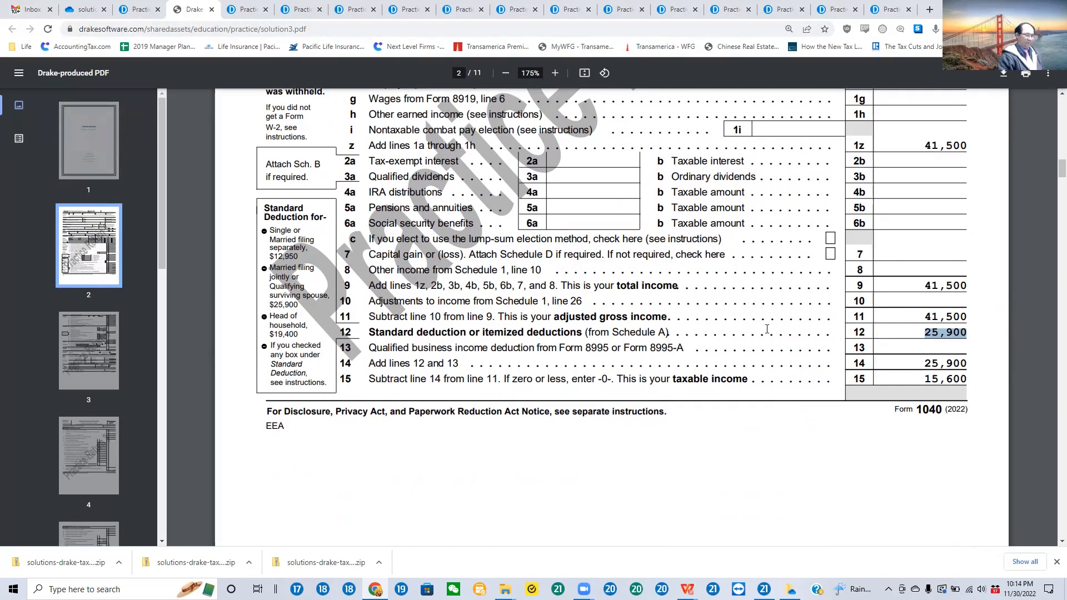
pyautogui.scroll(12, 605, 206)
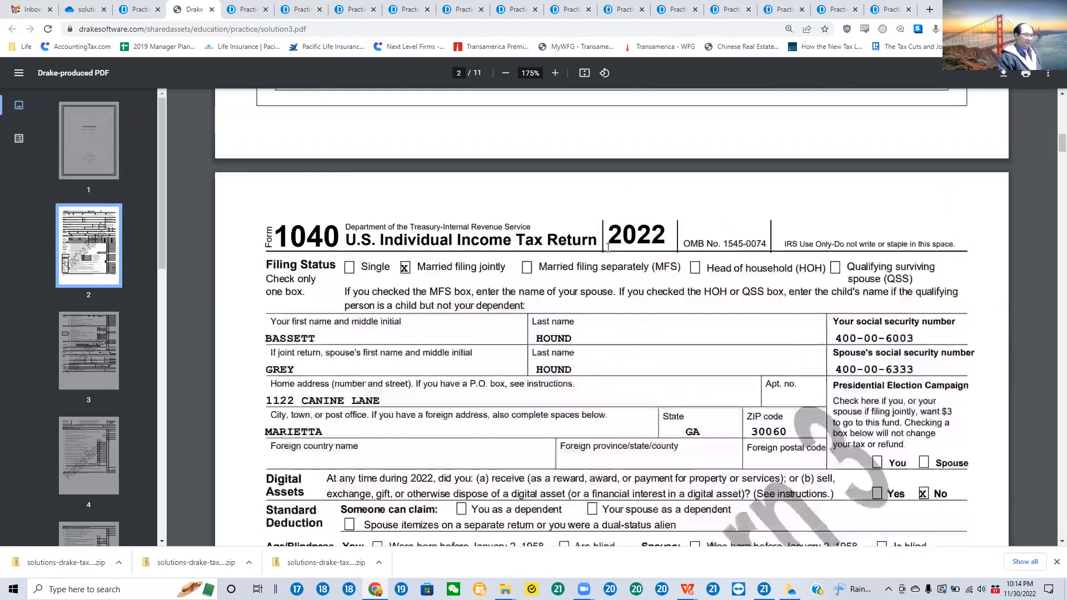
pyautogui.moveTo(608, 248); pyautogui.dragTo(668, 236)
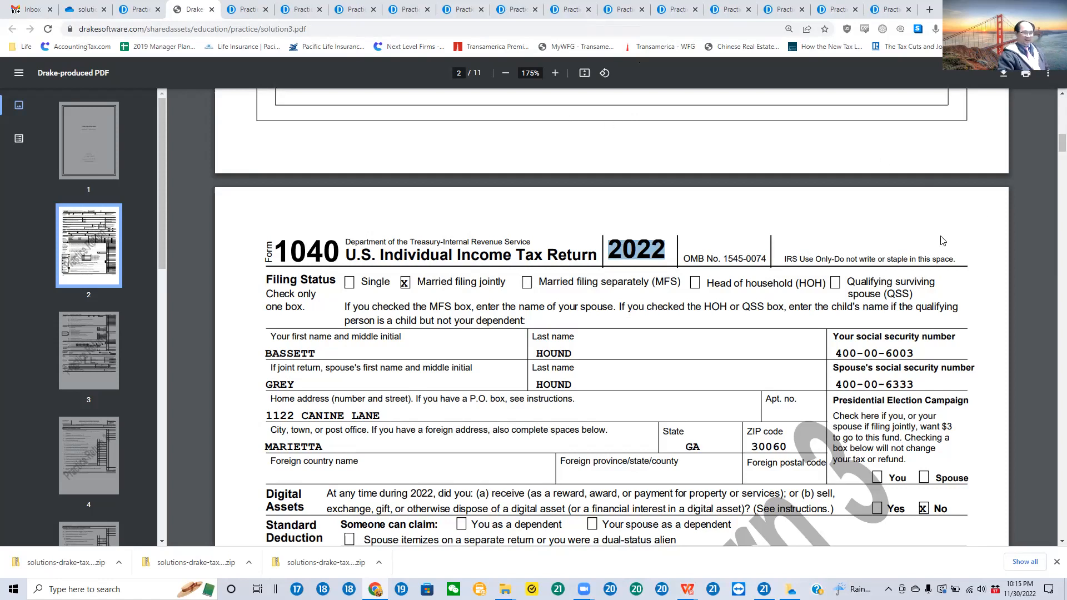
# Step: Review the tax, credits and payments on page 2 of Form 1040 and highlight the refund amount on line 35a
pyautogui.scroll(-10, 925, 273)
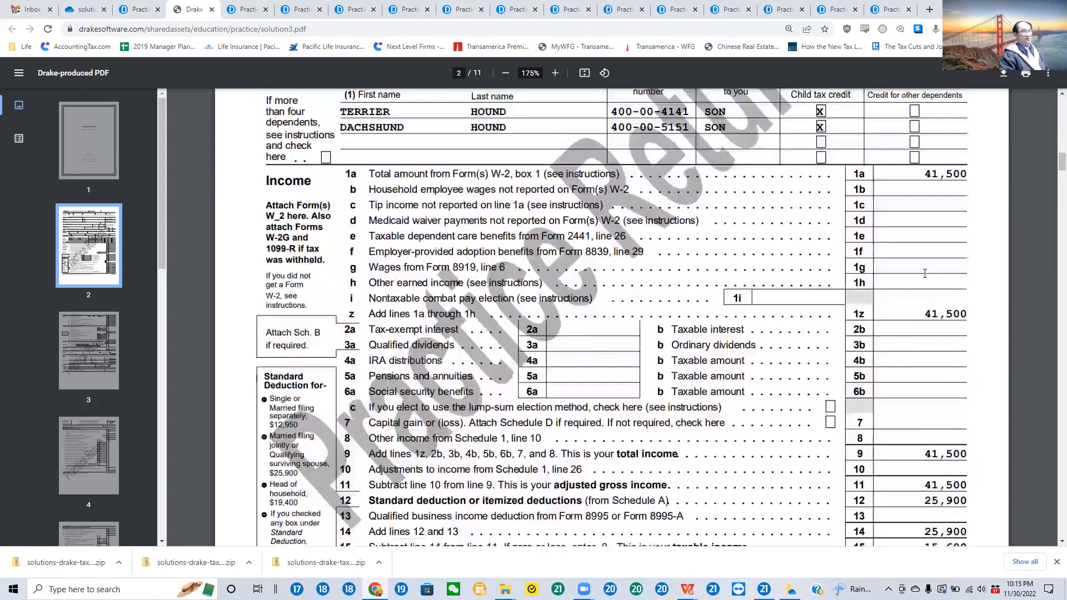
pyautogui.scroll(-12, 926, 279)
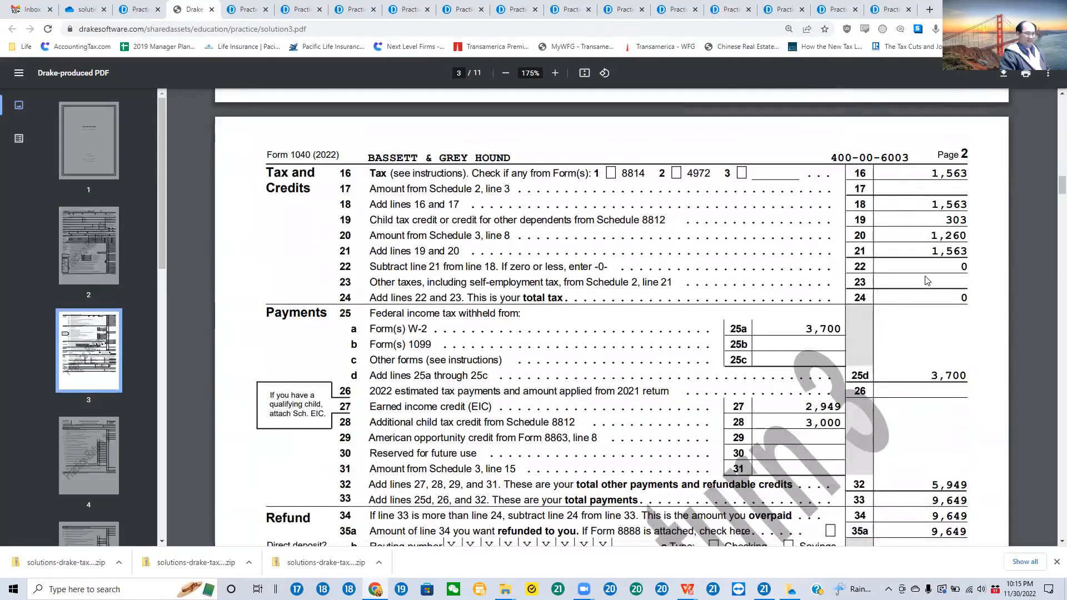
pyautogui.scroll(-4, 927, 280)
pyautogui.scroll(-1, 925, 310)
pyautogui.moveTo(925, 309); pyautogui.dragTo(968, 310)
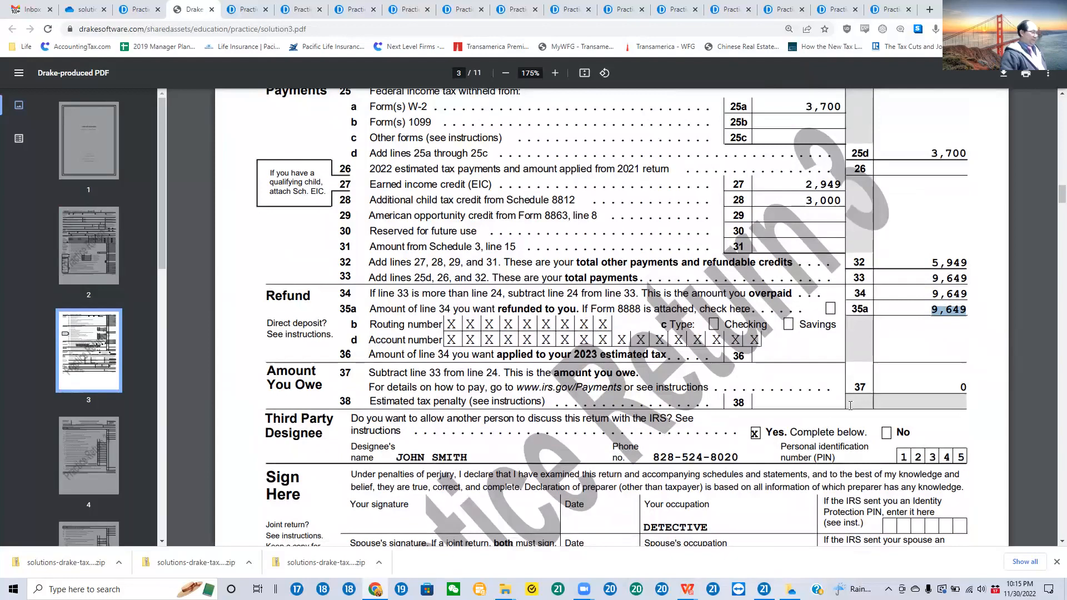
# Step: Look through Schedule 3 and the child and dependent care credit calculation on Form 2441
pyautogui.scroll(-1, 824, 466)
pyautogui.scroll(-10, 824, 466)
pyautogui.scroll(6, 820, 471)
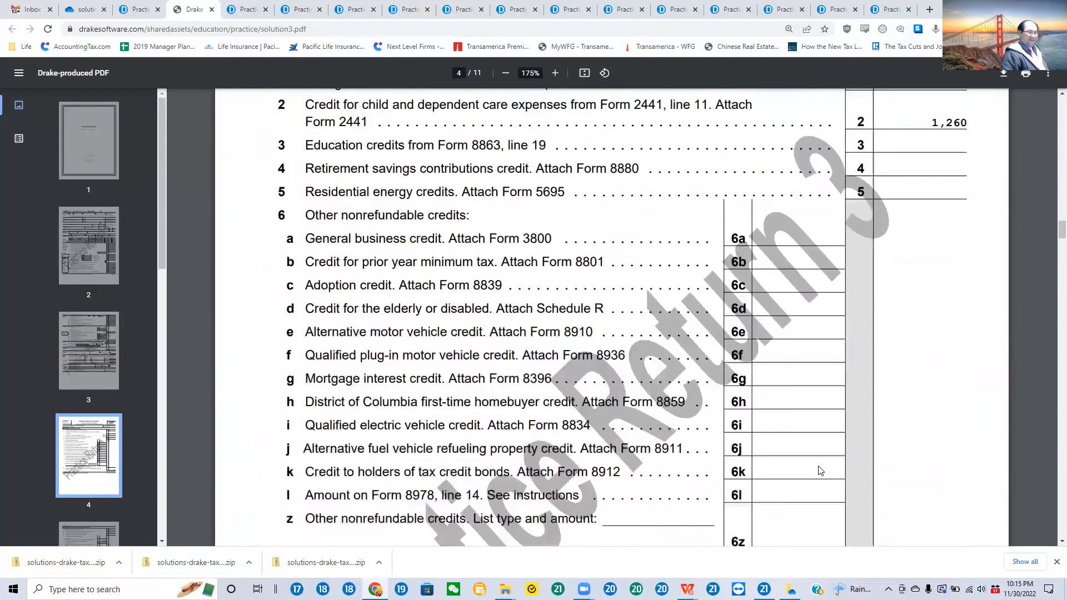
pyautogui.scroll(-20, 821, 471)
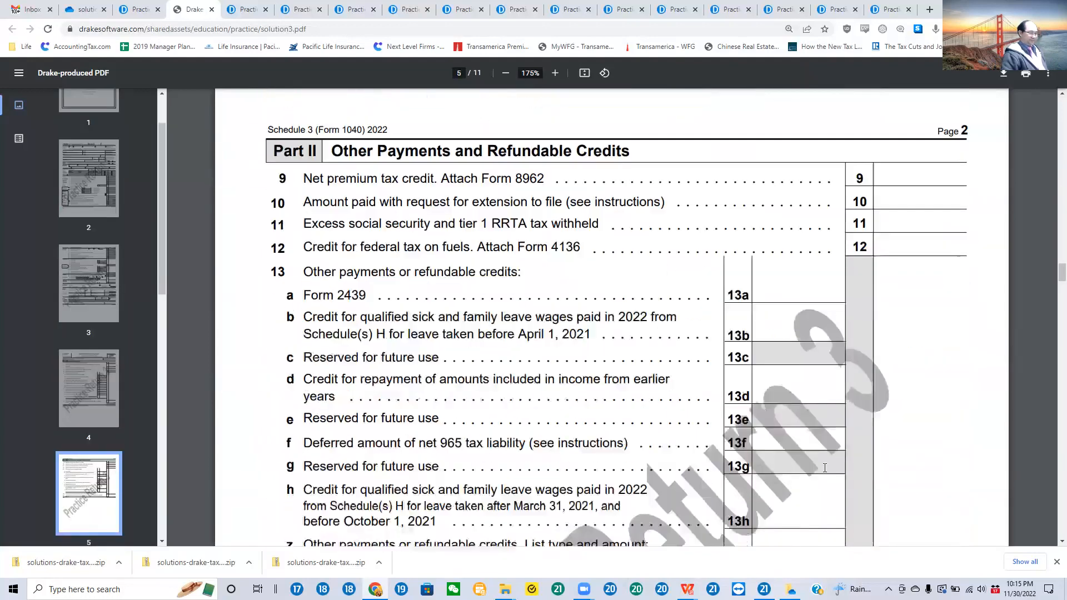
pyautogui.scroll(-10, 825, 468)
pyautogui.scroll(4, 825, 470)
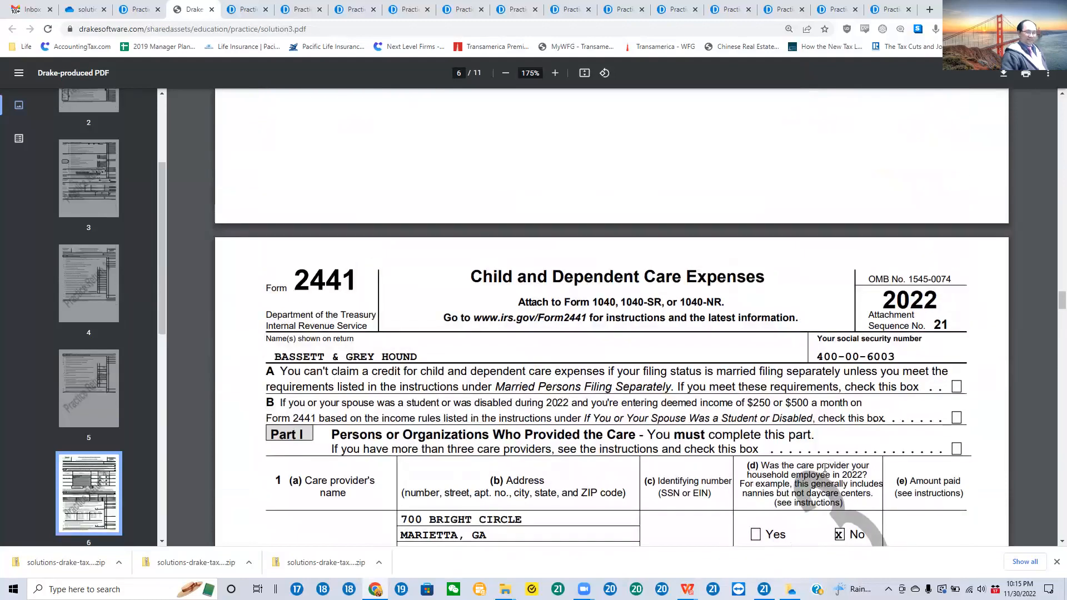
pyautogui.scroll(-20, 825, 469)
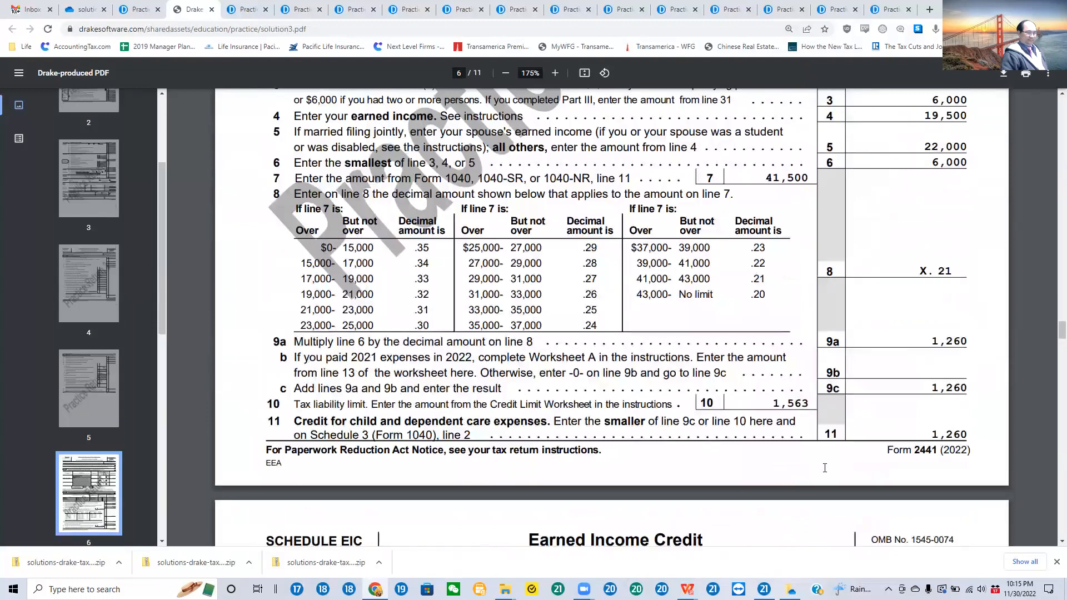
# Step: Examine the qualifying child information on Schedule EIC and the child tax credit calculations on Schedule 8812
pyautogui.scroll(-6, 826, 468)
pyautogui.scroll(8, 826, 468)
pyautogui.scroll(4, 826, 468)
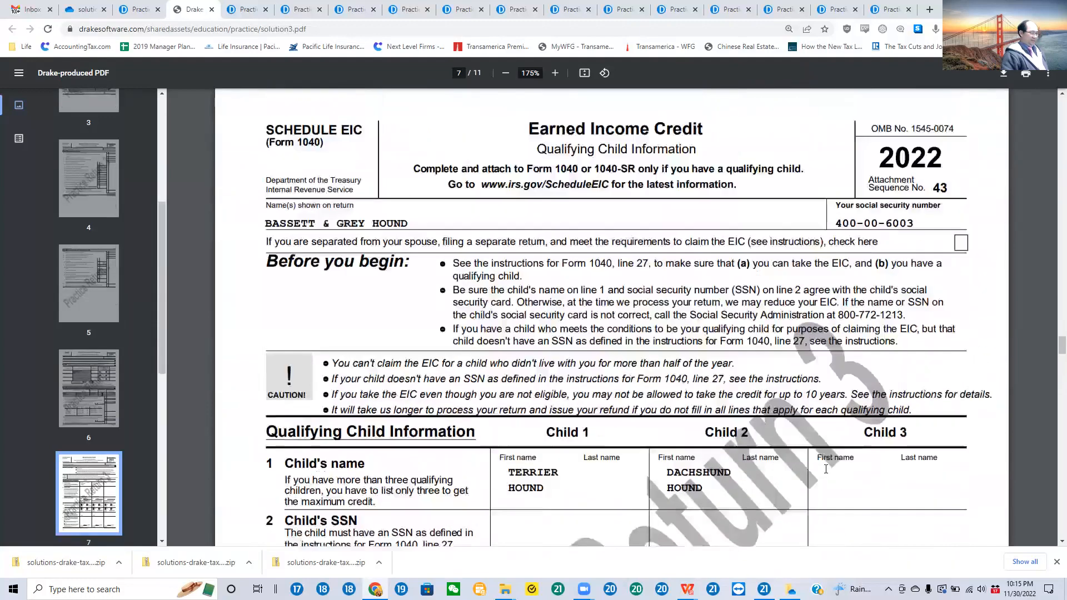
pyautogui.scroll(-18, 826, 474)
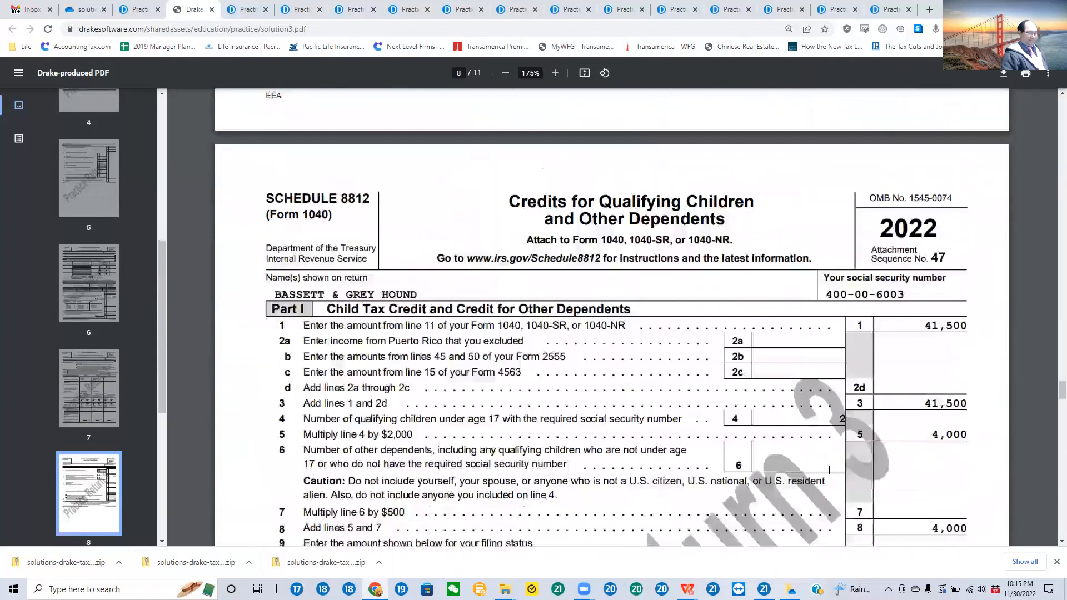
pyautogui.scroll(-1, 829, 470)
pyautogui.scroll(1, 778, 468)
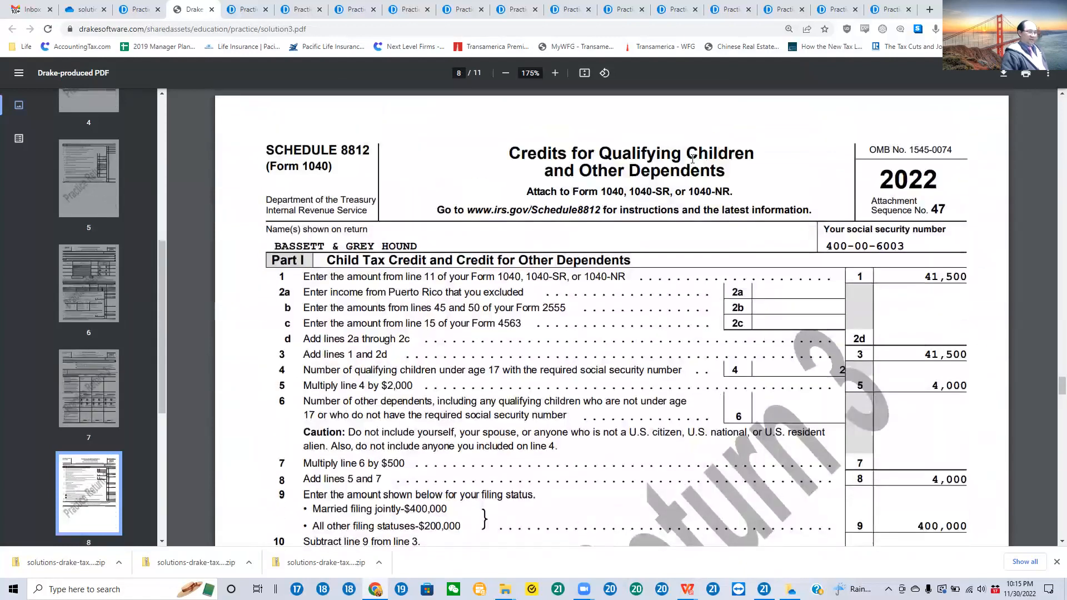
pyautogui.scroll(-5, 844, 227)
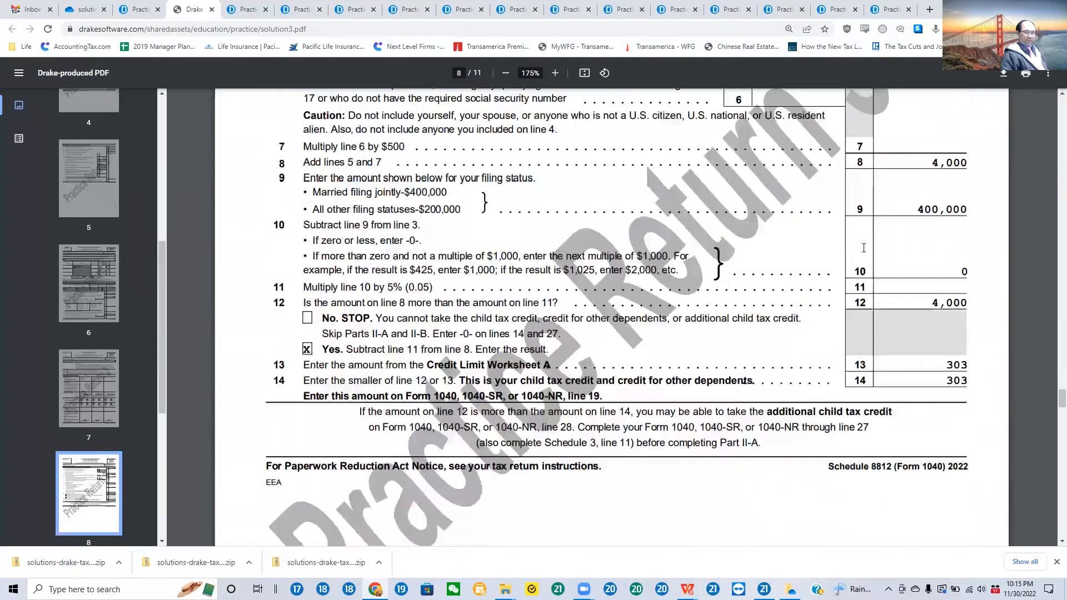
pyautogui.scroll(-20, 863, 248)
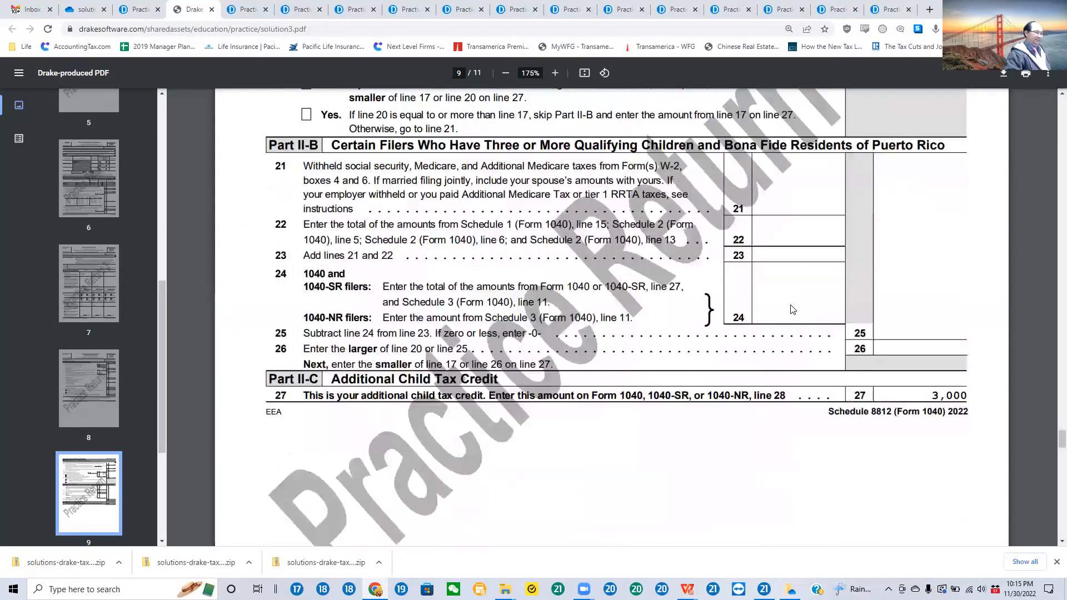
# Step: Look through the Form 8867 Paid Preparer's Due Diligence Checklist to the end of the solution PDF
pyautogui.scroll(-8, 795, 345)
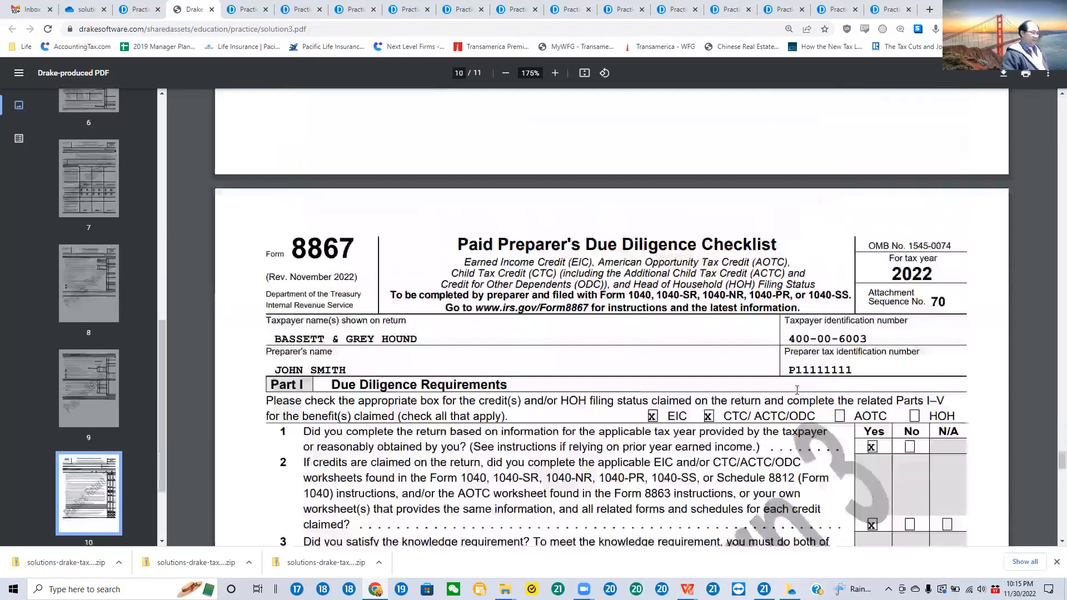
pyautogui.scroll(1, 694, 404)
pyautogui.scroll(-20, 804, 309)
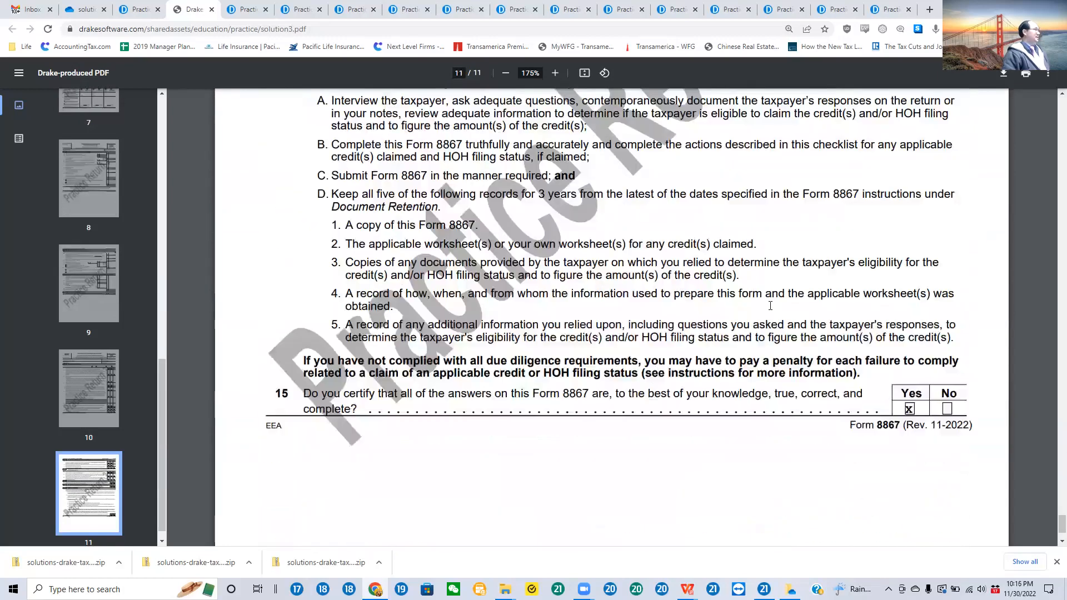
# Step: Return to Drake's practice returns table and open the video tutorial for Practice 3
pyautogui.click(142, 11)
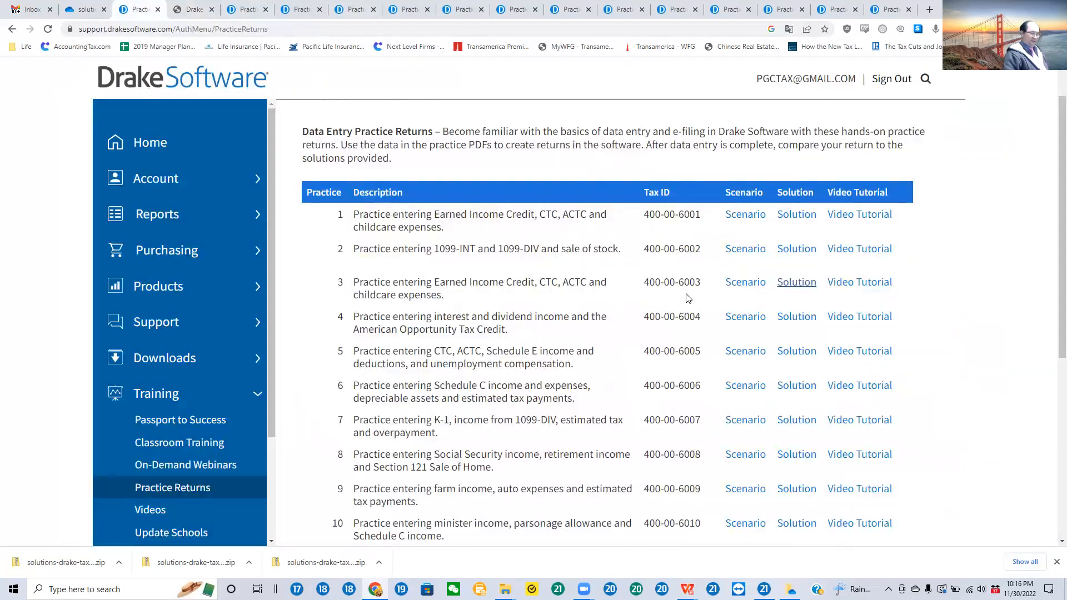
pyautogui.click(859, 284)
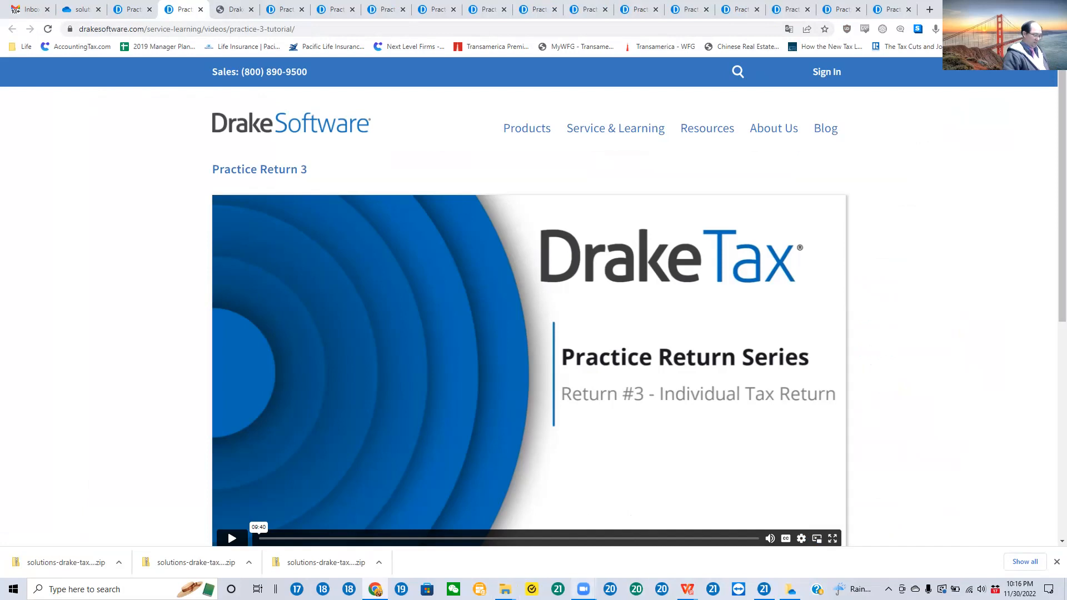
# Step: Switch to the Zoom meeting and share the whole screen with sound sharing and video clip optimization enabled
pyautogui.moveTo(583, 589)
pyautogui.click(633, 550)
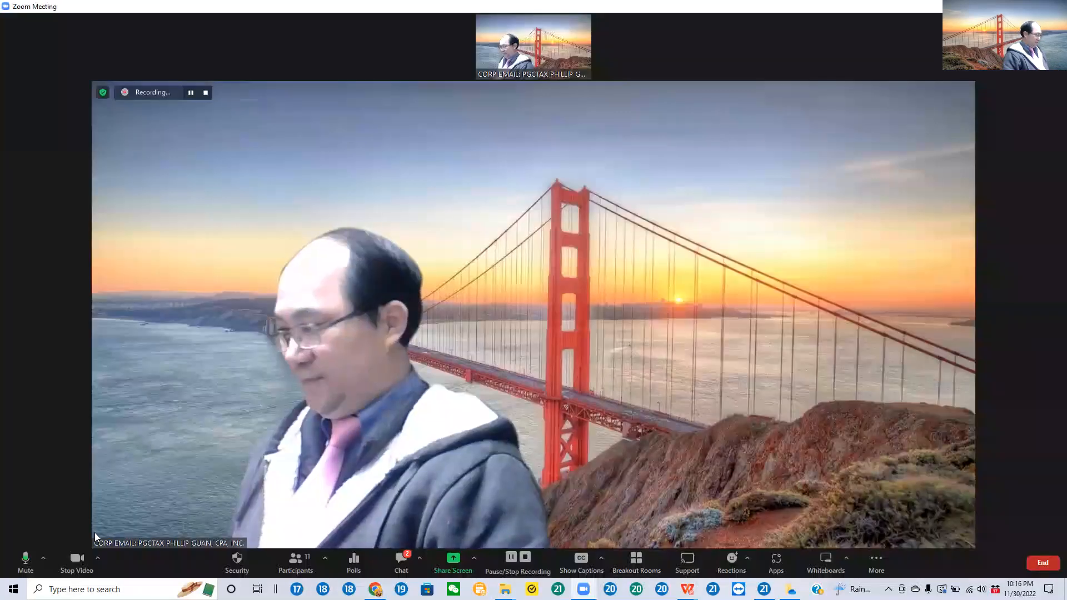
pyautogui.click(453, 559)
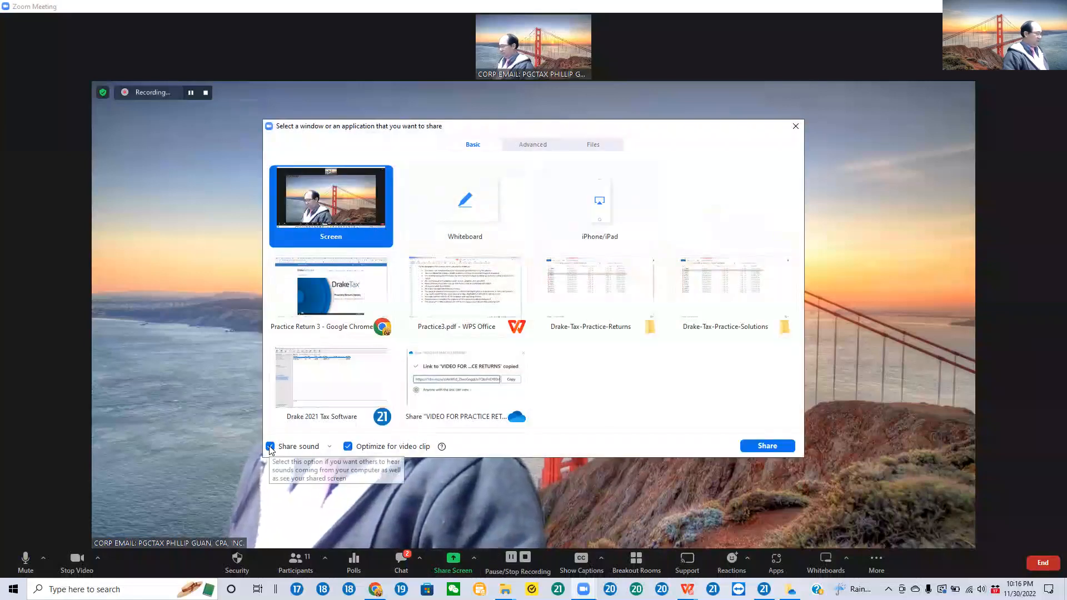
pyautogui.click(765, 447)
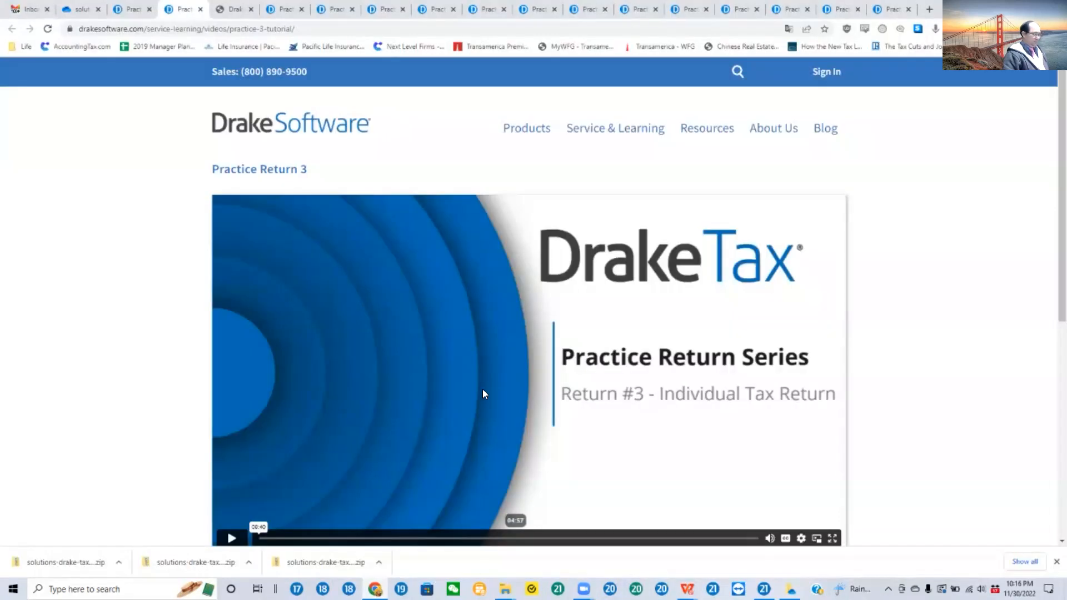
# Step: Play the Practice Return 3 tutorial video in full screen and raise the system volume
pyautogui.click(230, 539)
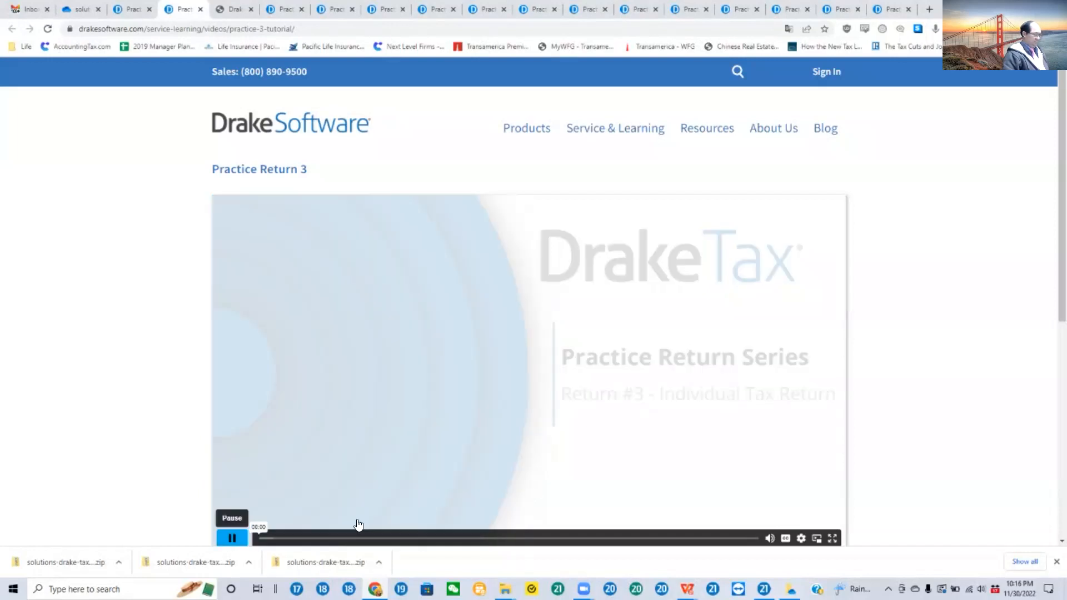
pyautogui.click(836, 539)
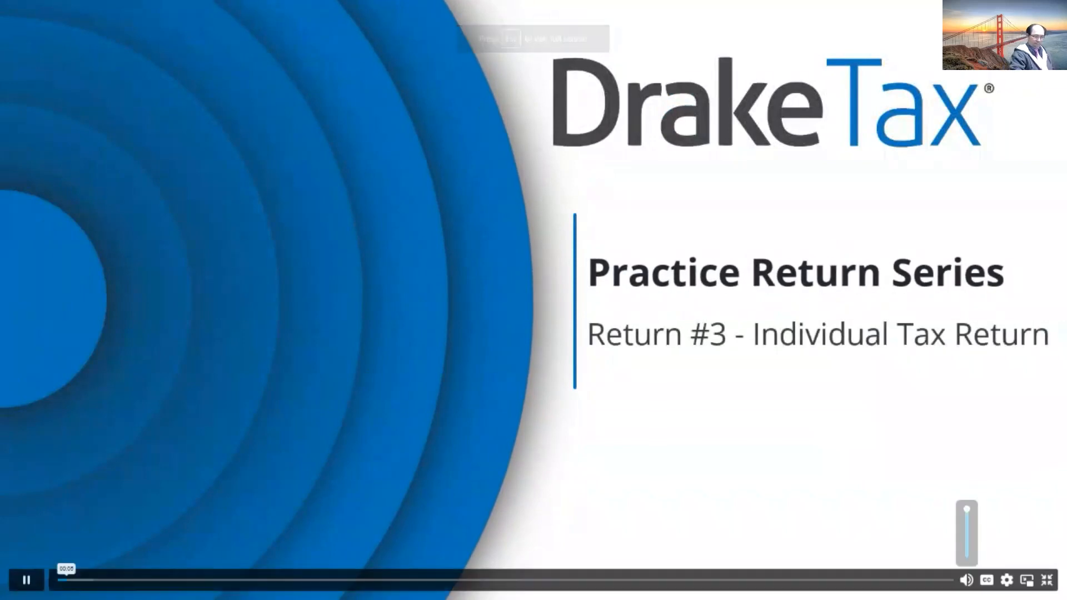
pyautogui.moveTo(967, 580)
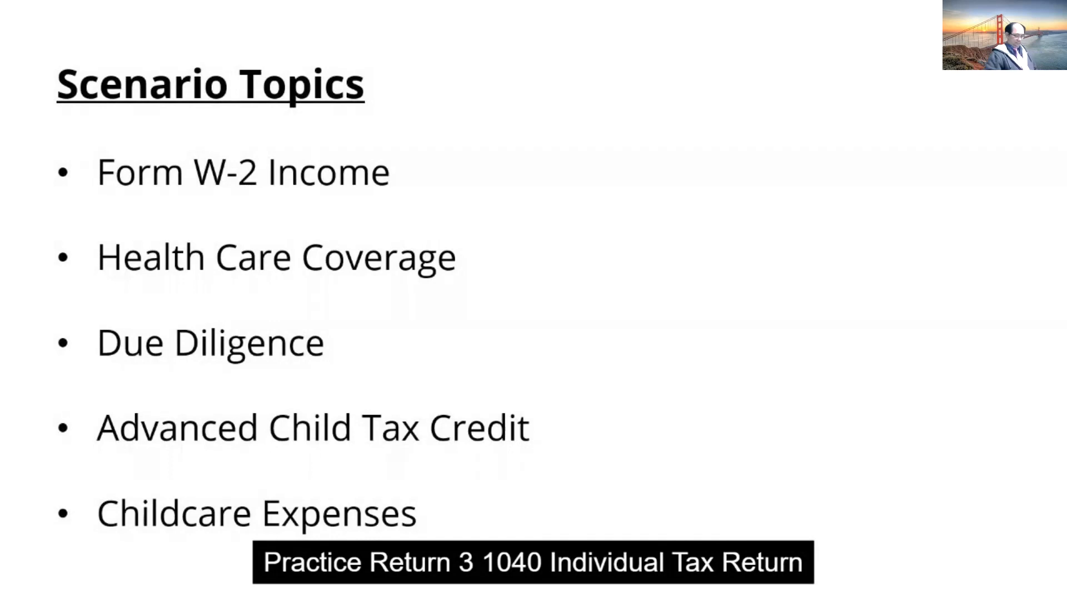
pyautogui.press('XF86AudioRaiseVolume')
pyautogui.press('XF86AudioRaiseVolume')
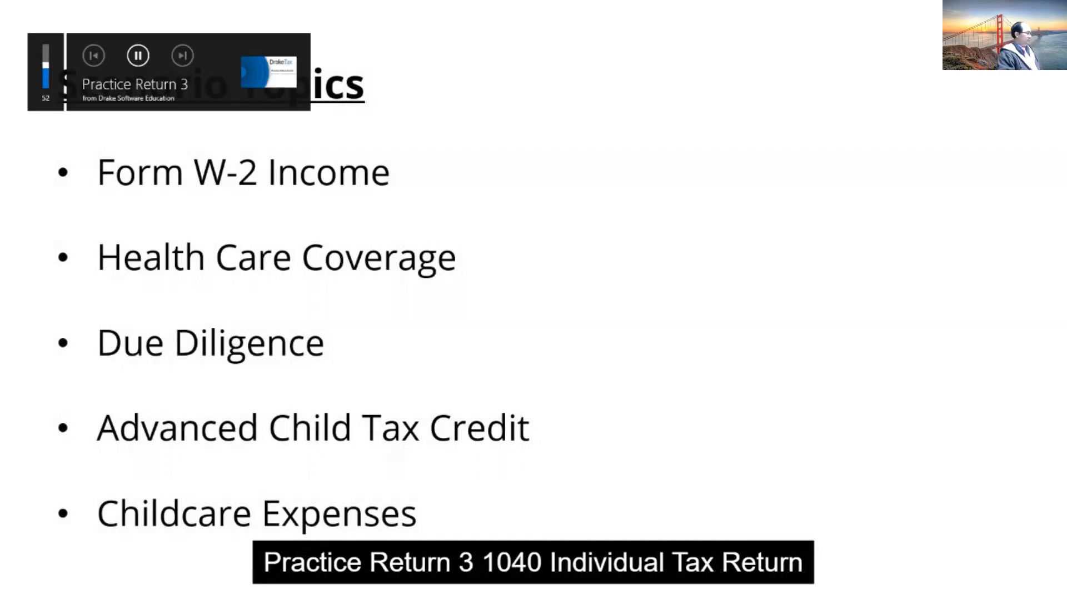
pyautogui.press('XF86AudioRaiseVolume')
pyautogui.press('XF86AudioRaiseVolume')
pyautogui.press('XF86AudioRaiseVolume')
pyautogui.press('XF86AudioRaiseVolume')
pyautogui.press('XF86AudioRaiseVolume')
pyautogui.press('XF86AudioRaiseVolume')
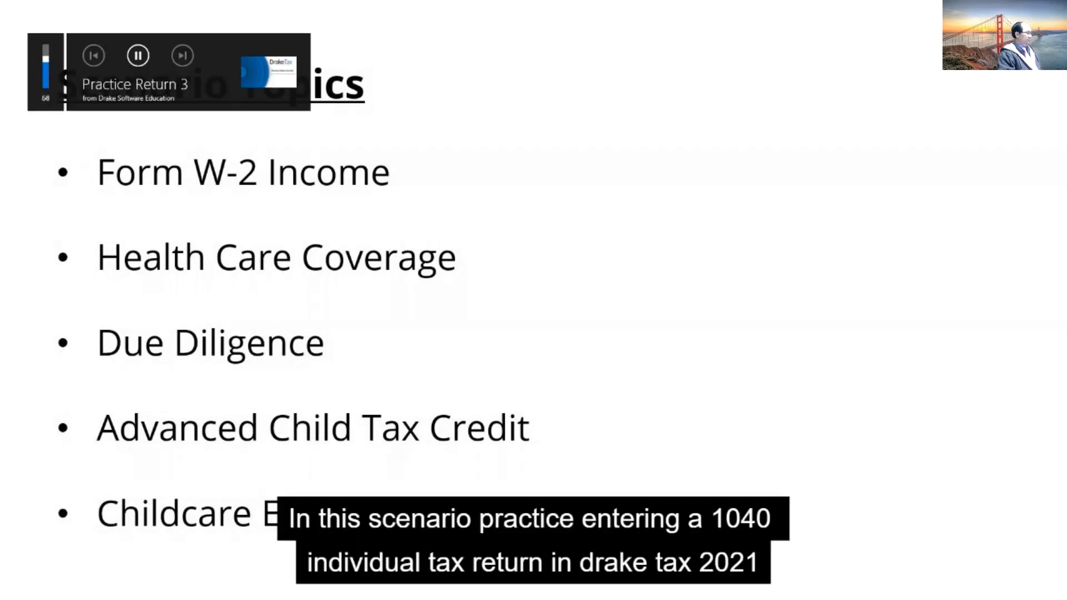
pyautogui.press('XF86AudioRaiseVolume')
pyautogui.press('XF86AudioRaiseVolume')
pyautogui.press('XF86AudioRaiseVolume')
pyautogui.press('XF86AudioRaiseVolume')
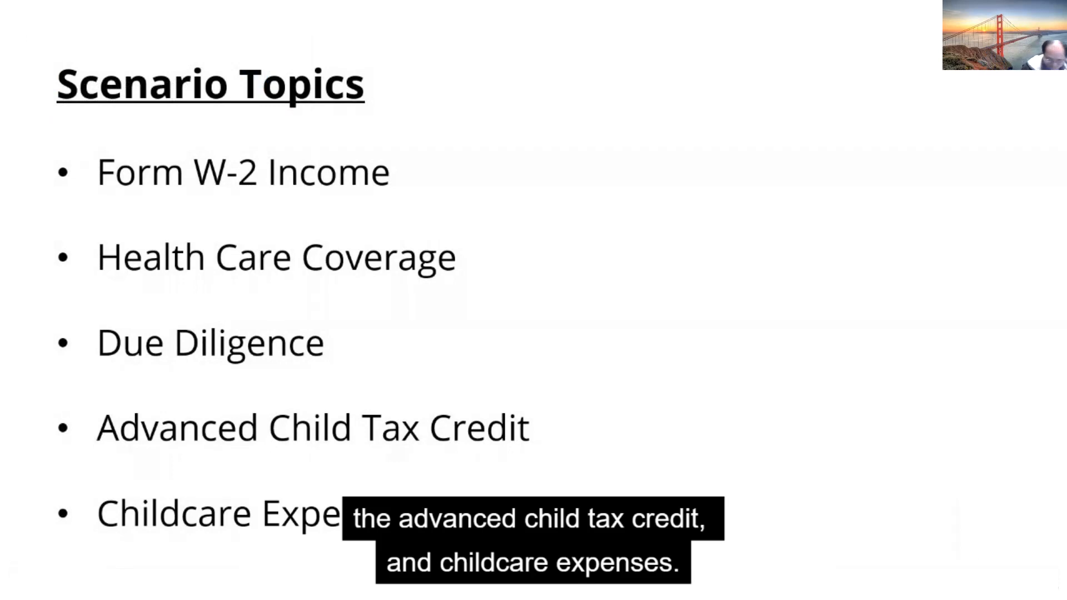
# Step: Look at the scenario information in the practice return PDF and adjust the system volume
pyautogui.hotkey('alt', 'Tab')
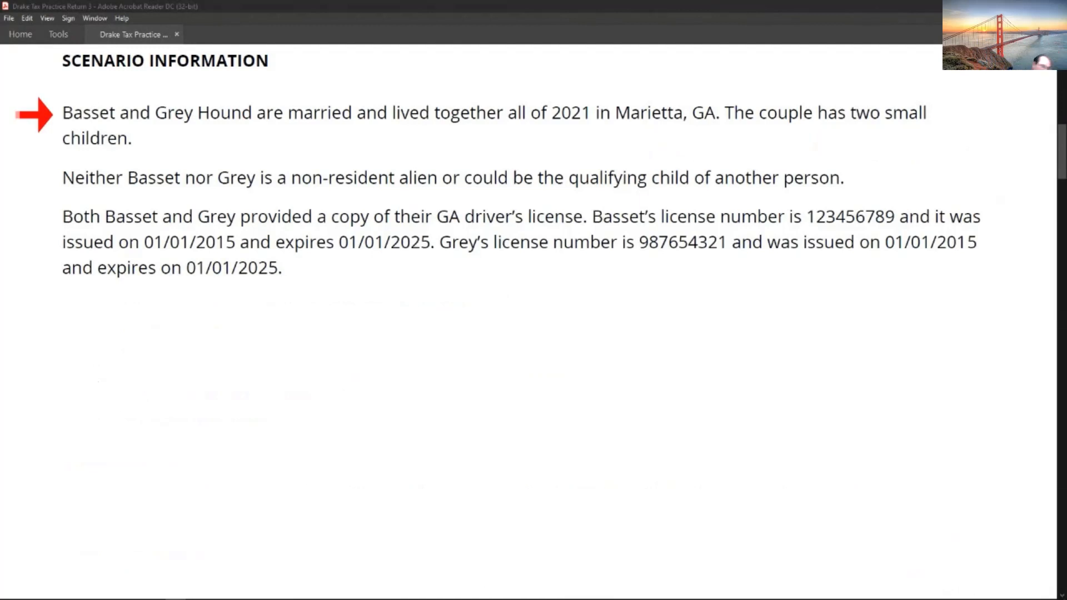
pyautogui.press('XF86AudioRaiseVolume')
pyautogui.press('XF86AudioLowerVolume')
pyautogui.press('XF86AudioLowerVolume')
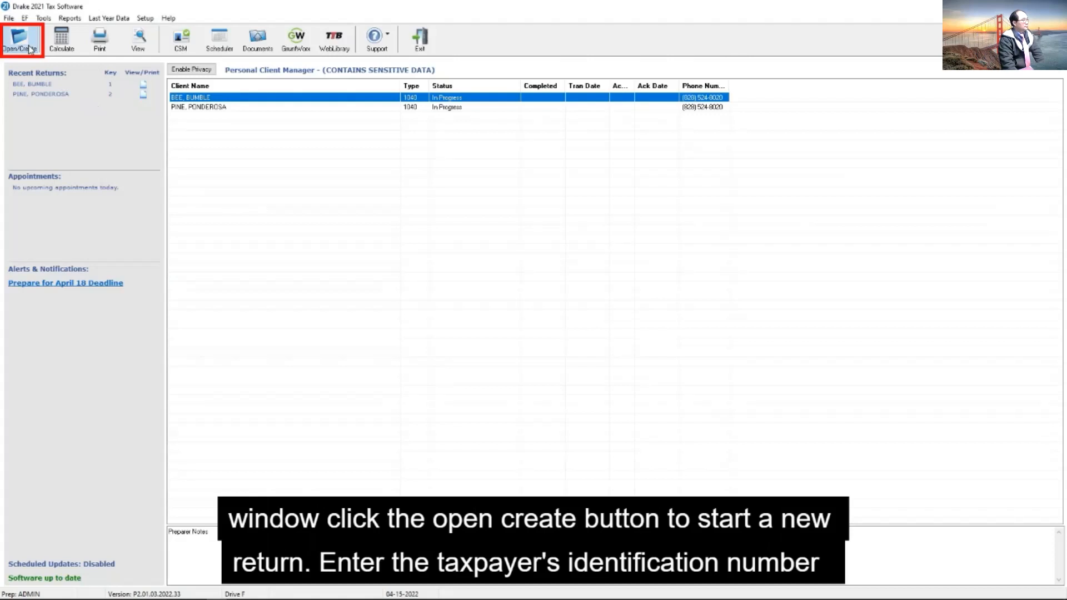
# Step: Create a new return in Drake 2021 for the taxpayer's identification number
pyautogui.click(30, 49)
pyautogui.write('40000')
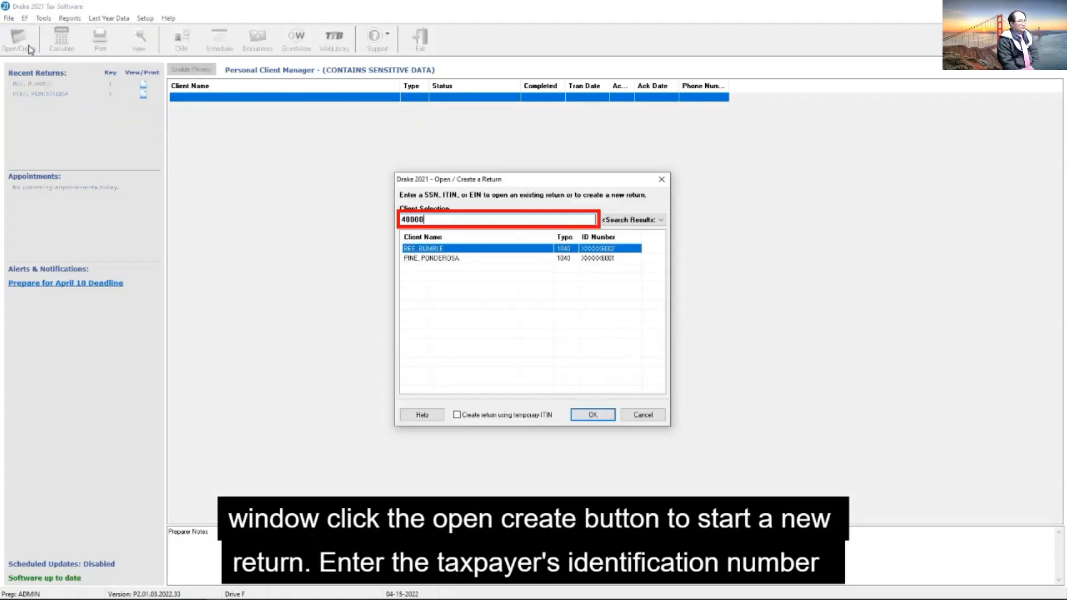
pyautogui.write('6003')
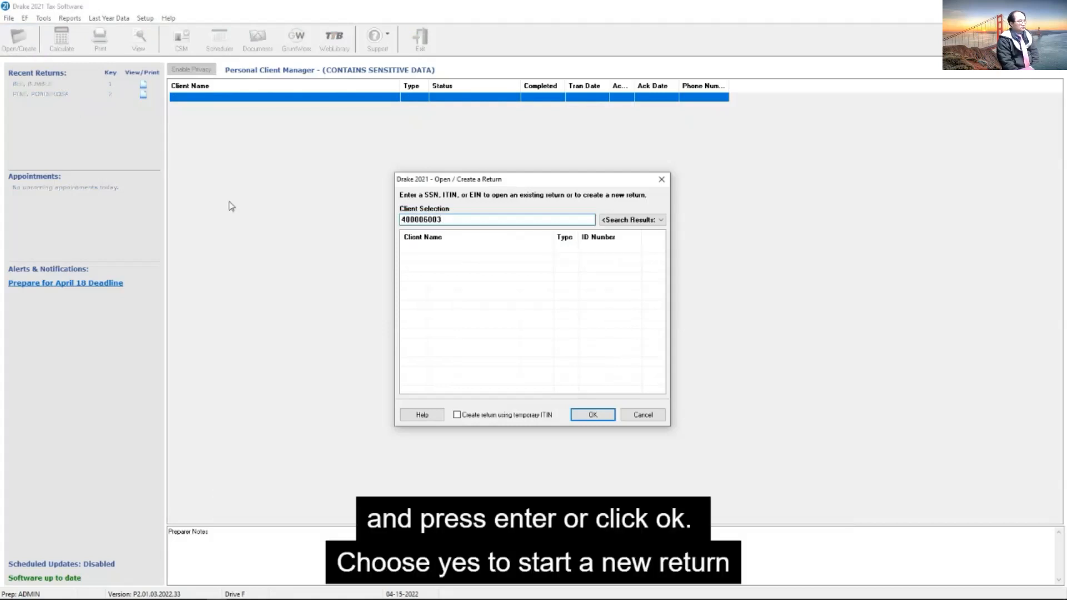
pyautogui.click(593, 420)
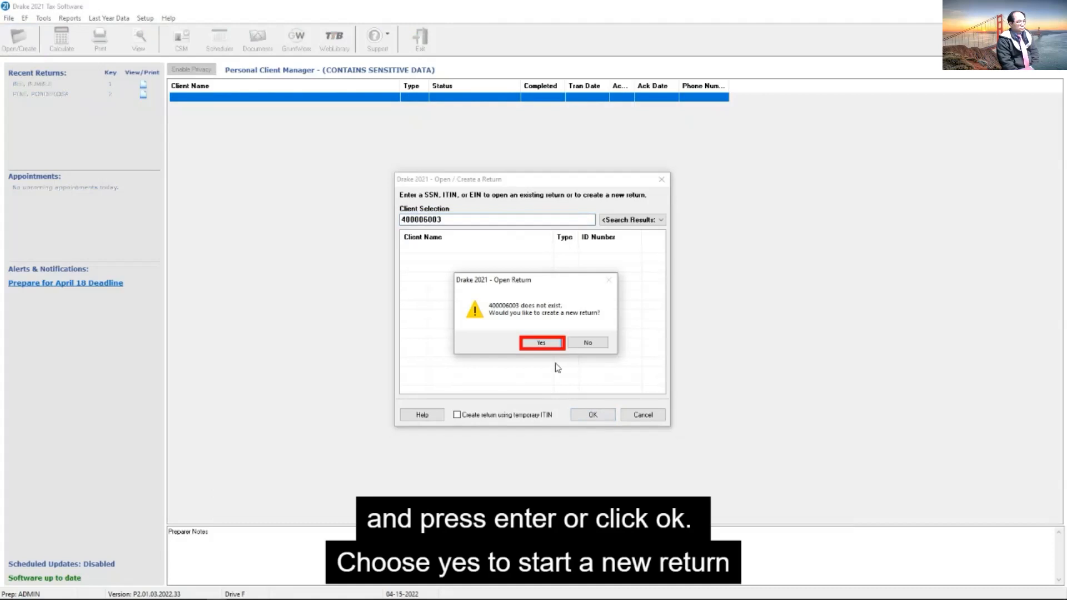
pyautogui.click(554, 344)
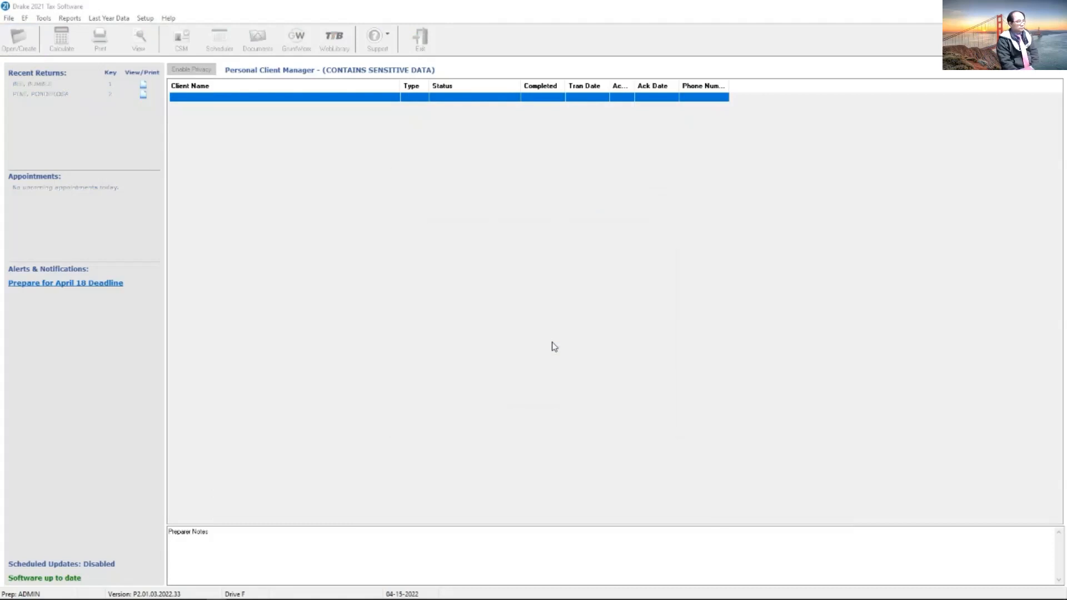
# Step: Enter the taxpayer's first and last name for the Individual 1040 return and confirm the new return
pyautogui.click(502, 331)
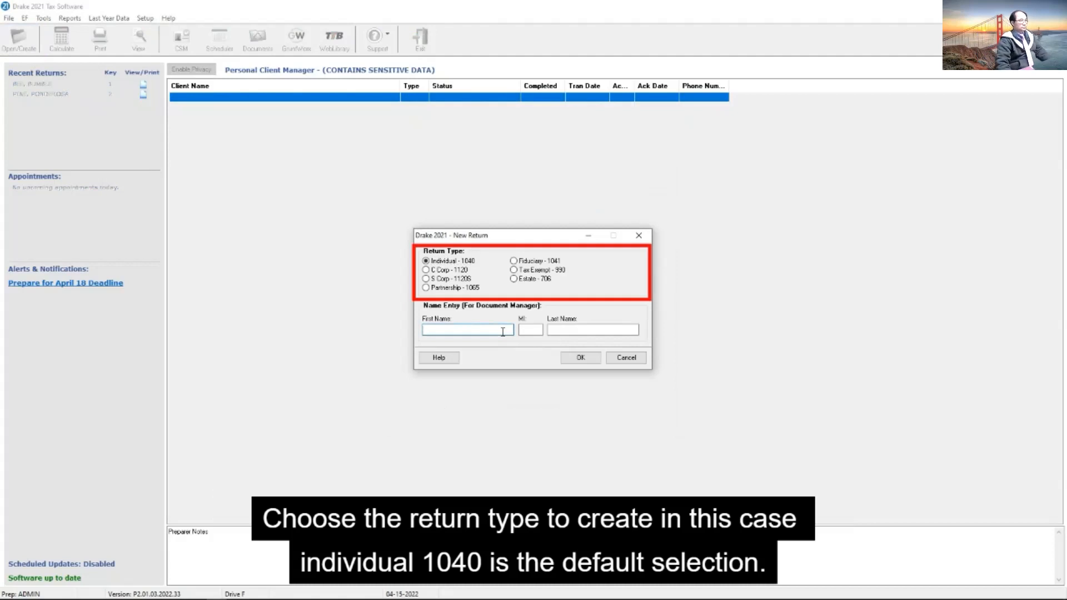
pyautogui.write('BASSET')
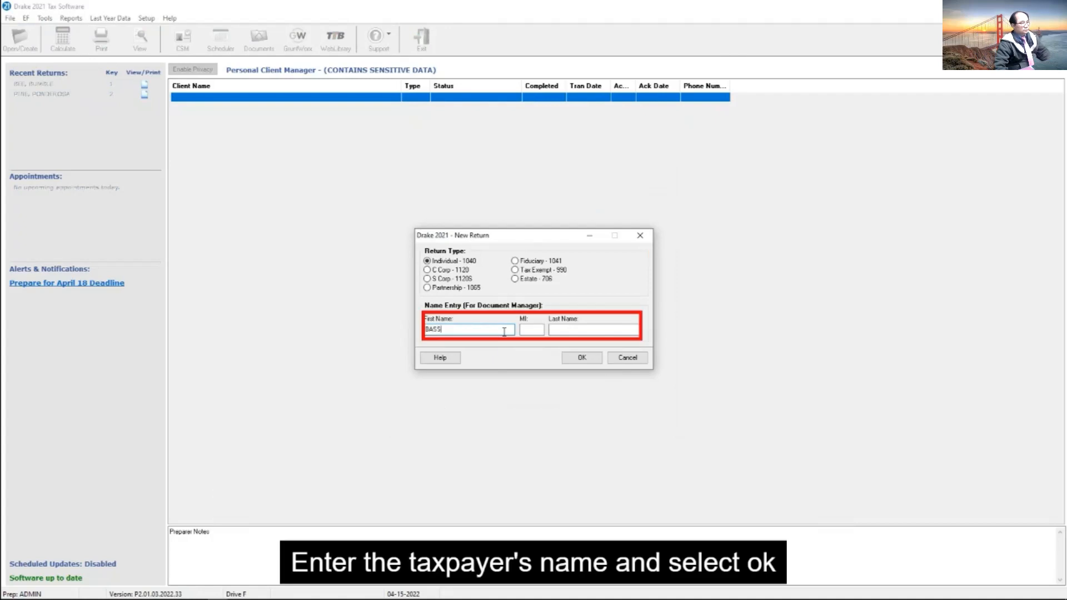
pyautogui.press('Tab')
pyautogui.press('Tab')
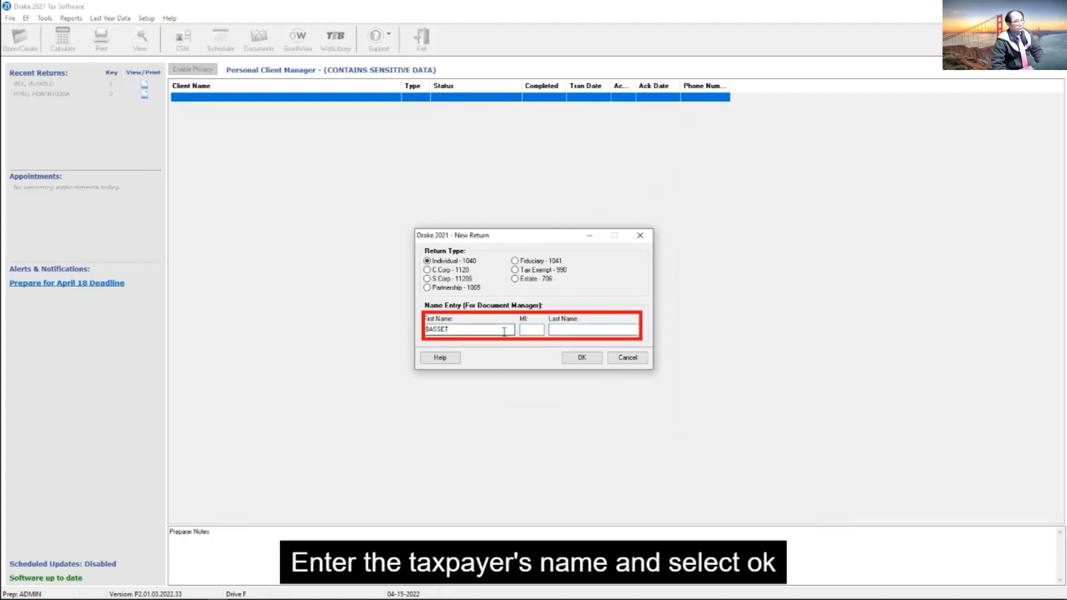
pyautogui.write('HOUND')
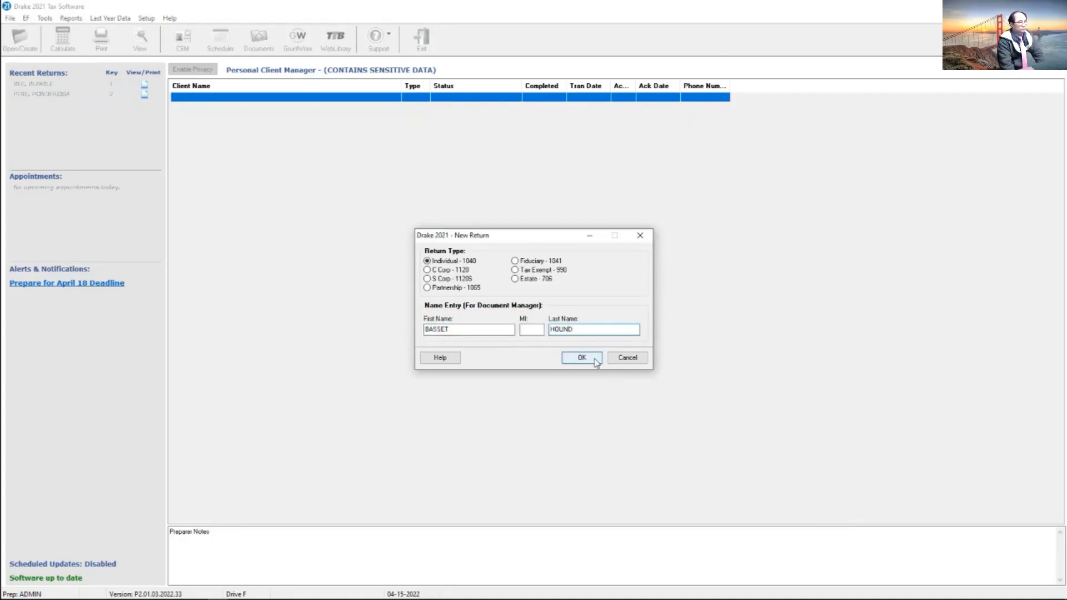
pyautogui.click(582, 357)
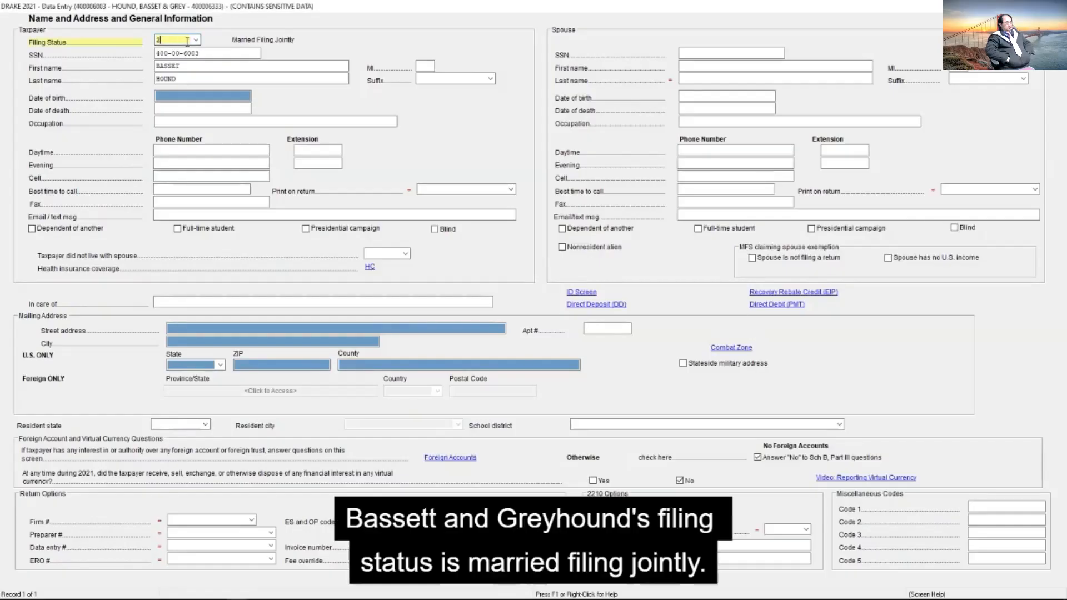
# Step: Set the filing status to Married Filing Jointly and consult the help on filing statuses
pyautogui.click(196, 41)
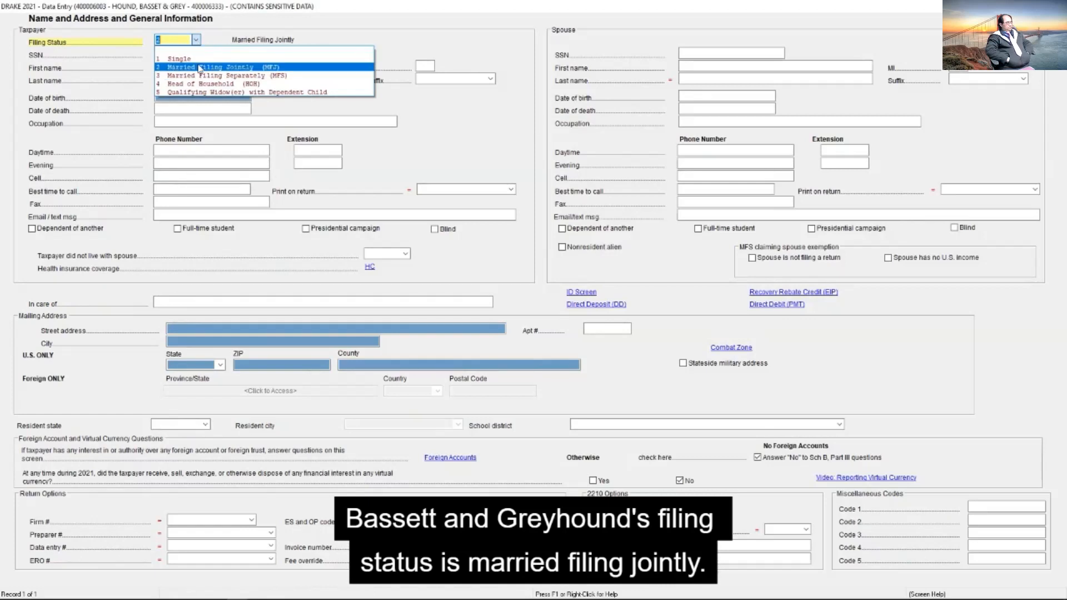
pyautogui.click(200, 67)
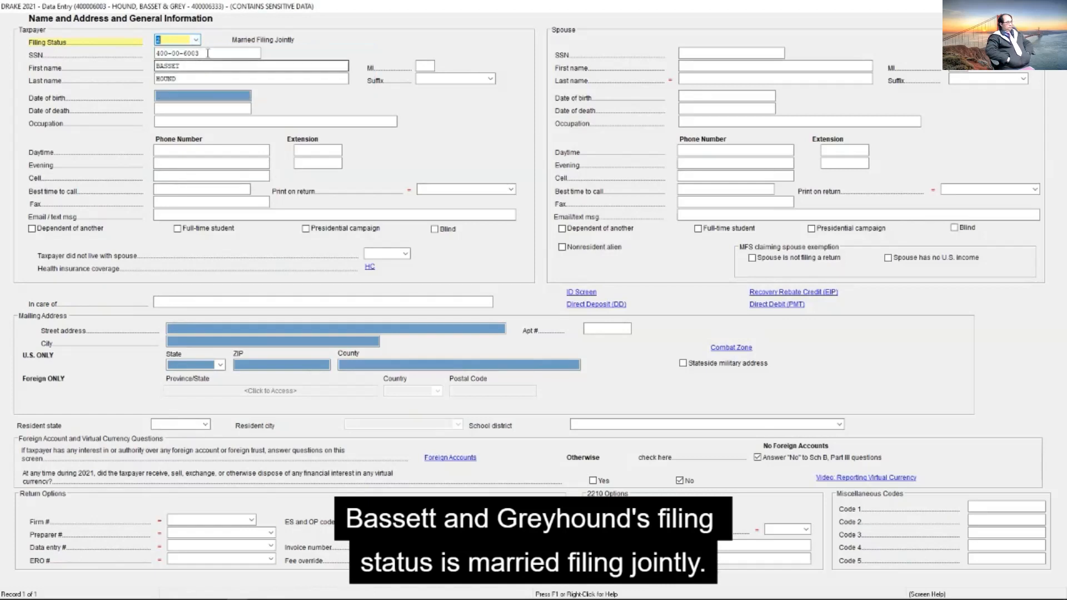
pyautogui.press('F1')
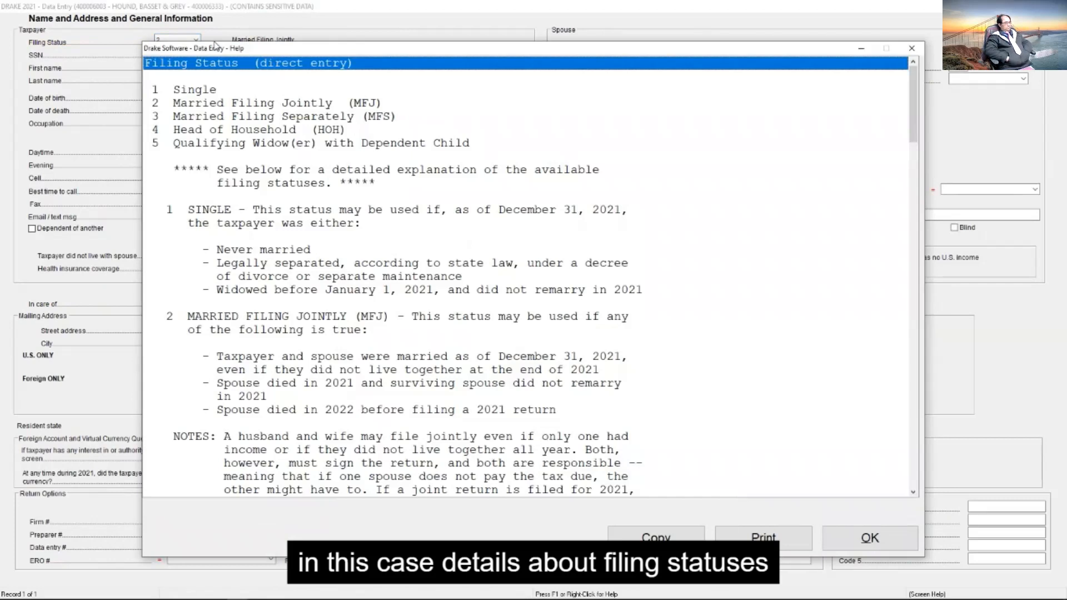
pyautogui.press('Escape')
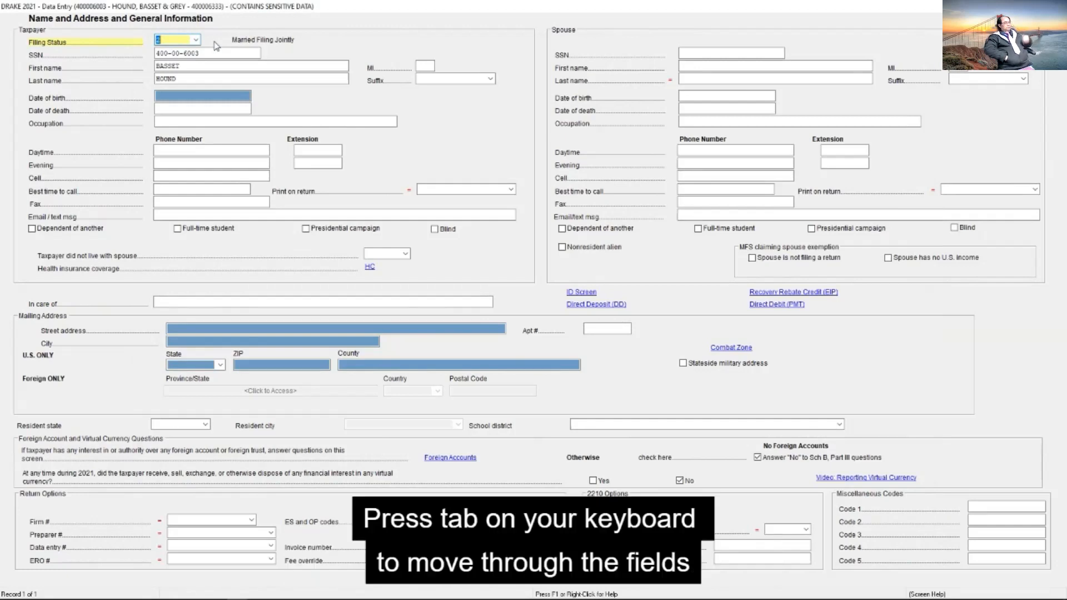
# Step: Enter the taxpayer's date of birth, the occupation DETECTIVE, the evening phone number and the email address
pyautogui.press('Tab')
pyautogui.write('01011968')
pyautogui.press('Tab')
pyautogui.press('Tab')
pyautogui.write('DETECTIVE')
pyautogui.press('Tab')
pyautogui.press('Tab')
pyautogui.press('Tab')
pyautogui.press('Tab')
pyautogui.click(244, 163)
pyautogui.press('Tab')
pyautogui.press('Tab')
pyautogui.press('Tab')
pyautogui.press('Tab')
pyautogui.press('Tab')
pyautogui.press('Tab')
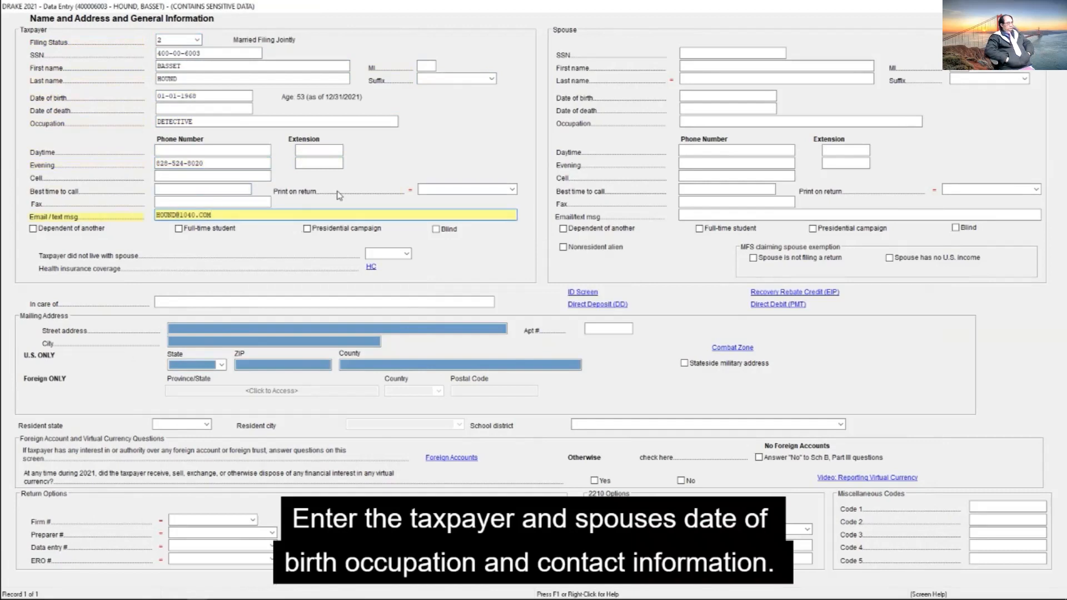
# Step: Enter the spouse's SSN, first name, evening phone number and email address
pyautogui.press('Tab')
pyautogui.press('Tab')
pyautogui.write('400-00-6333')
pyautogui.press('Tab')
pyautogui.write('GREY')
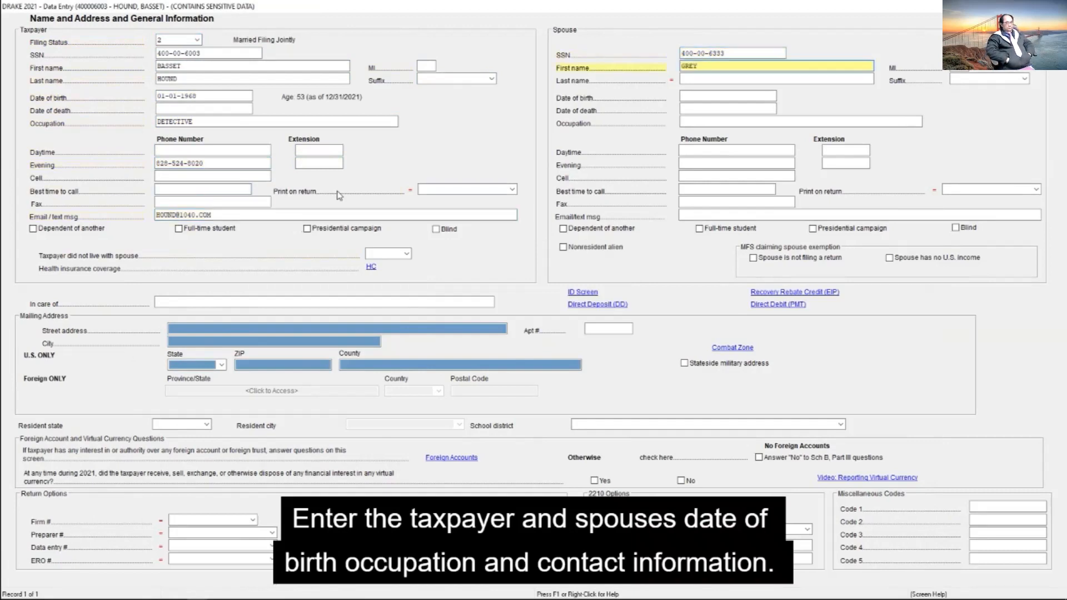
pyautogui.press('Tab')
pyautogui.press('Tab')
pyautogui.press('Tab')
pyautogui.press('Tab')
pyautogui.press('Tab')
pyautogui.press('Tab')
pyautogui.press('Tab')
pyautogui.press('Tab')
# Step: Fill in the couple's mailing address with the street address and ZIP code
pyautogui.press('Tab')
pyautogui.press('Tab')
pyautogui.press('Tab')
pyautogui.press('Tab')
pyautogui.press('Tab')
pyautogui.press('Tab')
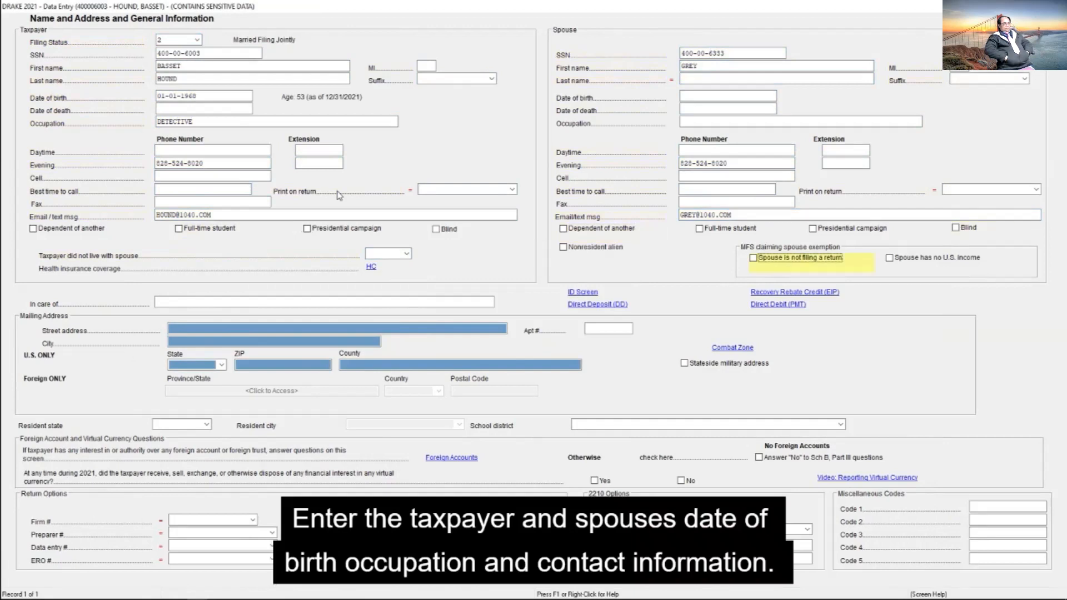
pyautogui.press('Tab')
pyautogui.press('Tab')
pyautogui.press('Tab')
pyautogui.write('1122 CANINE LANE')
pyautogui.press('Tab')
pyautogui.write('30060')
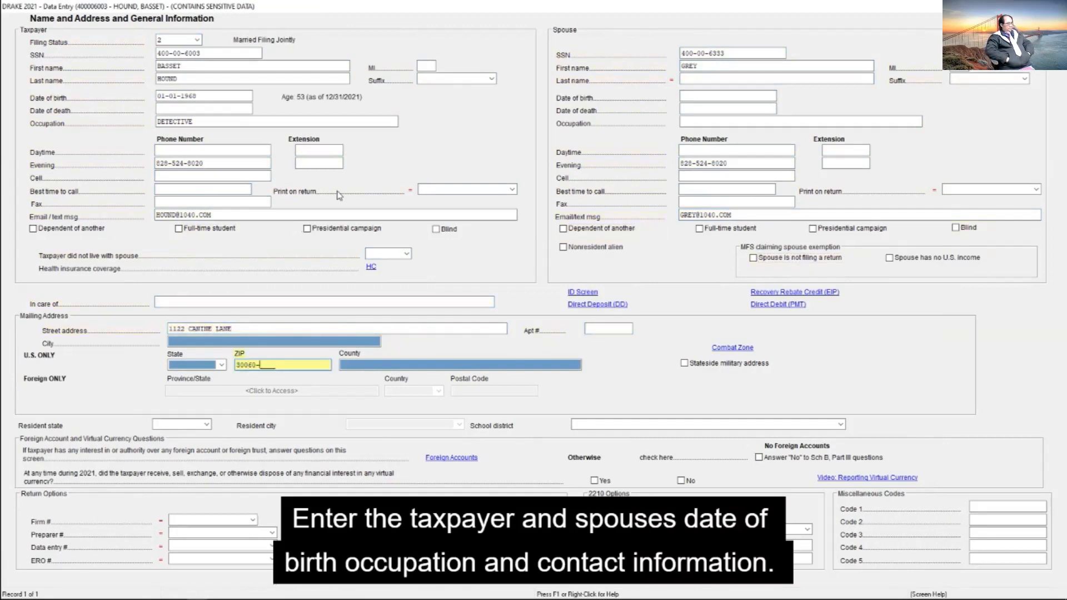
pyautogui.press('Tab')
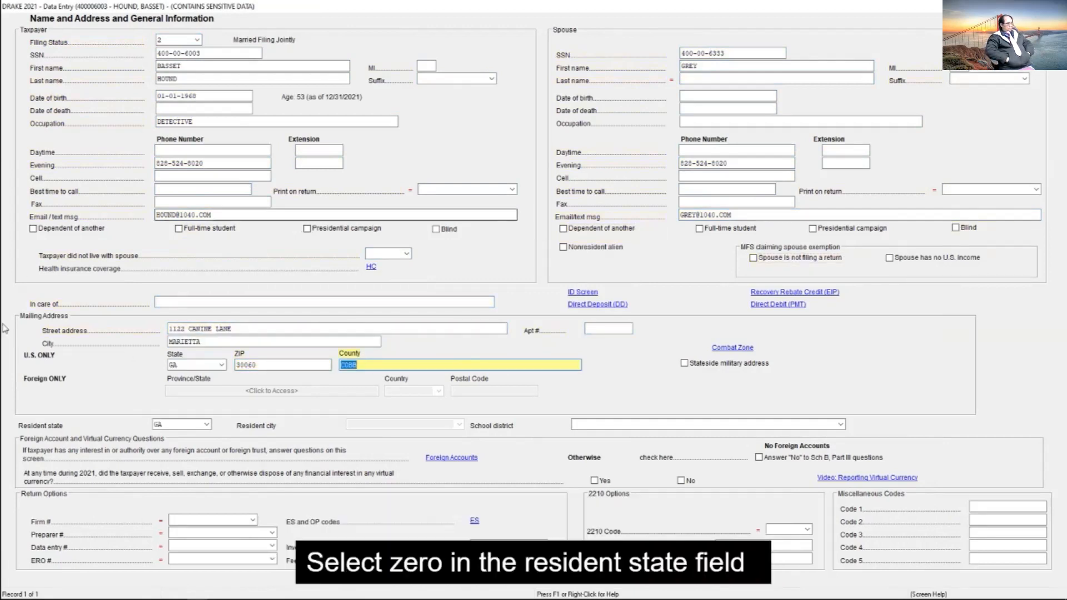
# Step: Set the resident state to 0, Suppress State
pyautogui.click(207, 425)
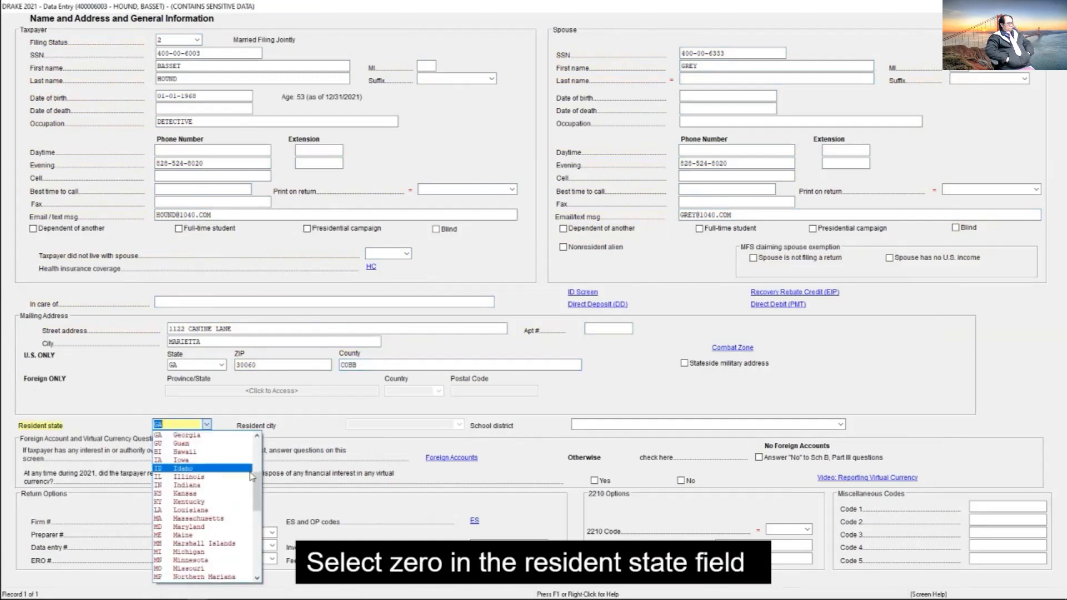
pyautogui.moveTo(258, 490); pyautogui.dragTo(261, 452)
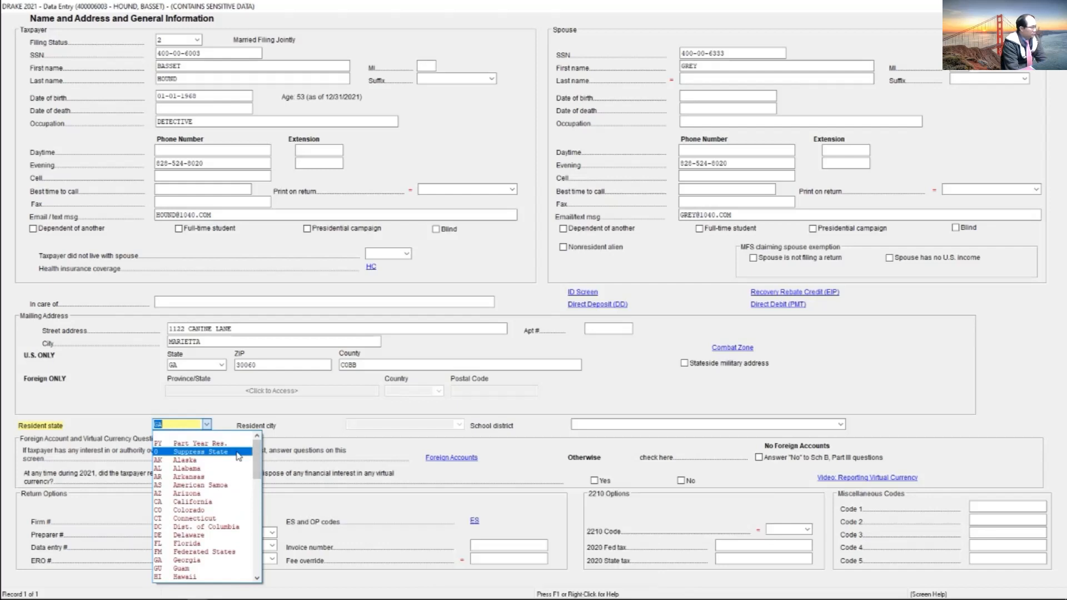
pyautogui.click(238, 453)
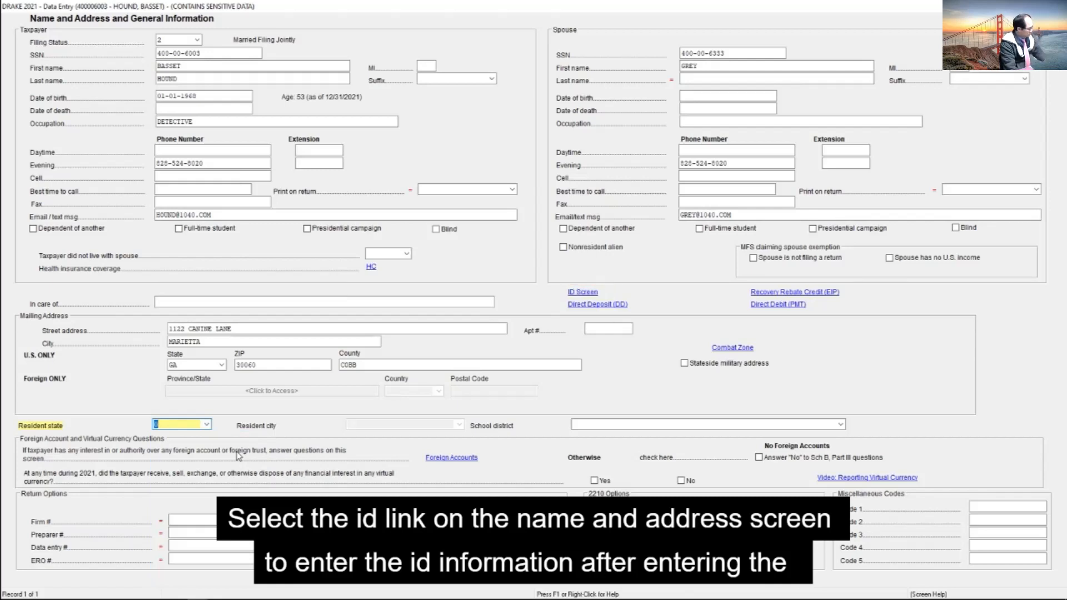
# Step: On the ID screen, enter the taxpayer's driver's license number, state GA, issue date 01-01-2015 and expiration date 01-01-2025
pyautogui.click(585, 294)
pyautogui.click(205, 109)
pyautogui.click(212, 150)
pyautogui.click(215, 134)
pyautogui.write('123456789')
pyautogui.press('Tab')
pyautogui.write('GA')
pyautogui.press('Tab')
pyautogui.write('0101201501012025')
# Step: Enter the spouse's driver's license number, state GA, issue date 01-01-2015 and expiration date 01-01-2025, and return to Name and Address
pyautogui.click(722, 130)
pyautogui.press('Escape')
pyautogui.write('987654321')
pyautogui.press('Tab')
pyautogui.write('GA')
pyautogui.press('Tab')
pyautogui.write('0101201501012025')
pyautogui.press('Escape')
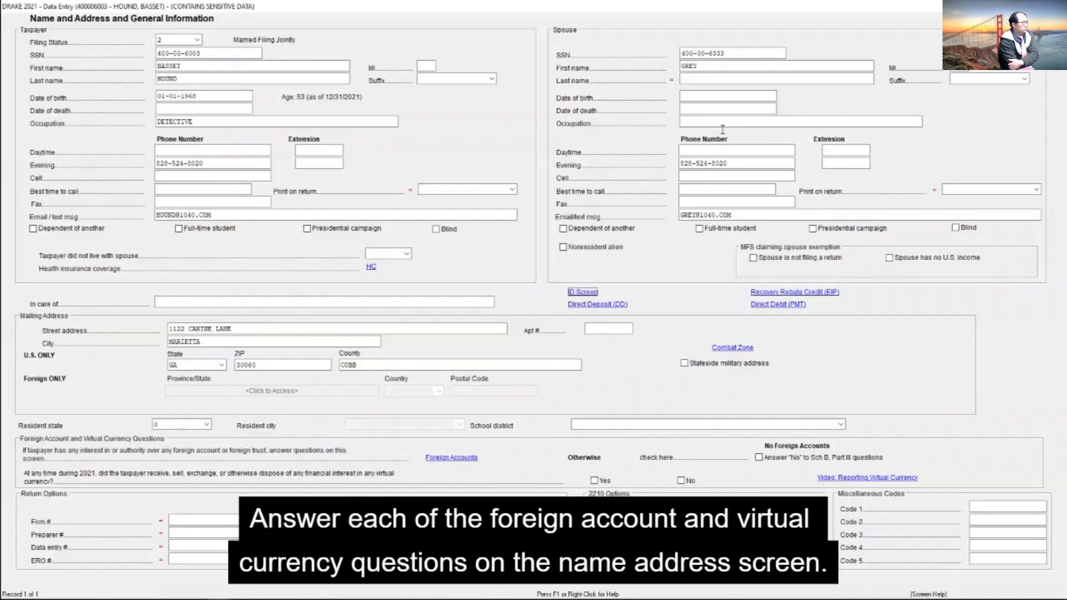
# Step: Answer No to the foreign account (Sch B, Part III) questions and to the virtual currency question
pyautogui.click(759, 460)
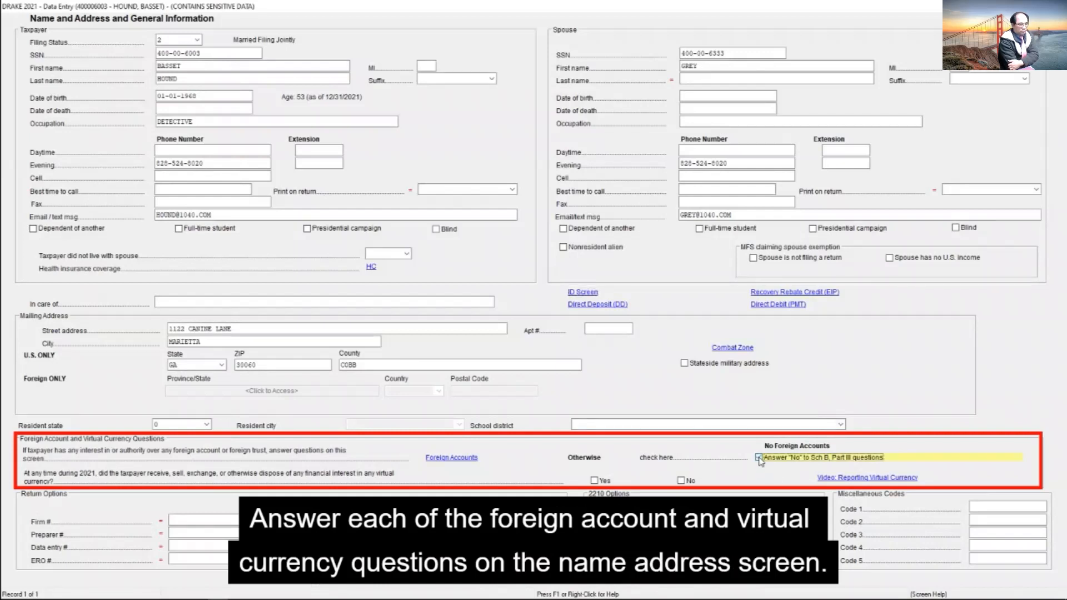
pyautogui.click(681, 482)
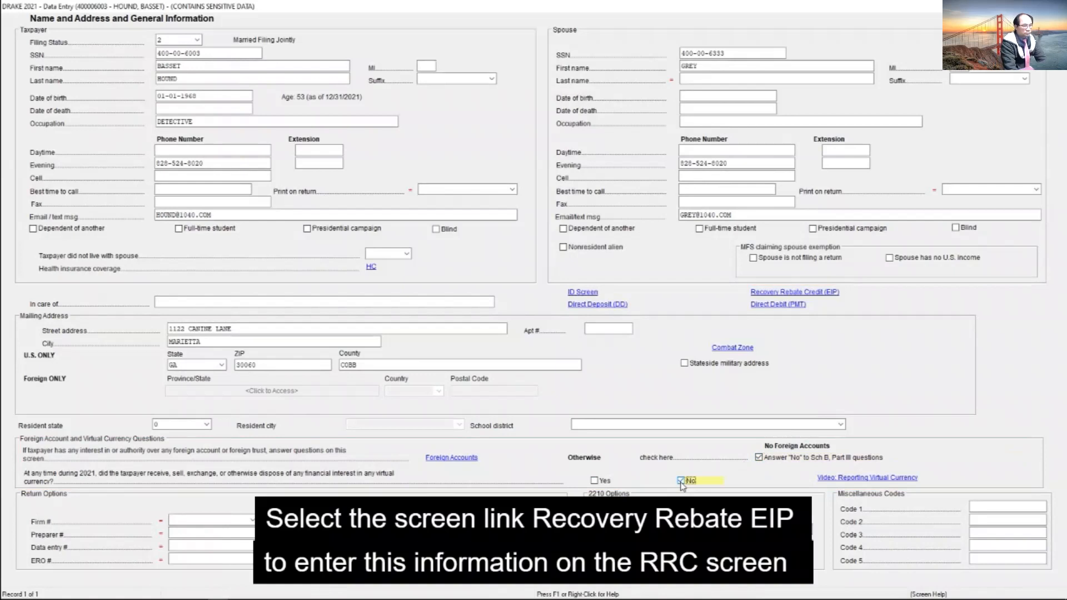
# Step: On the Recovery Rebate Credit screen, answer No for Armed Forces membership and enter a joint third stimulus payment of 5600
pyautogui.click(835, 294)
pyautogui.click(720, 332)
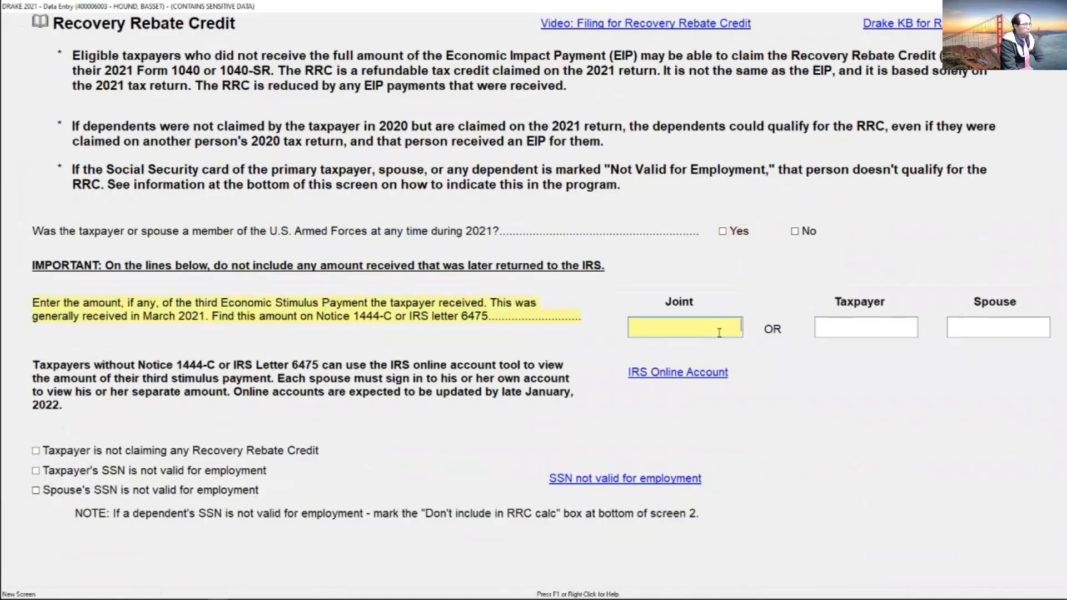
pyautogui.click(795, 232)
pyautogui.click(727, 328)
pyautogui.write('5600')
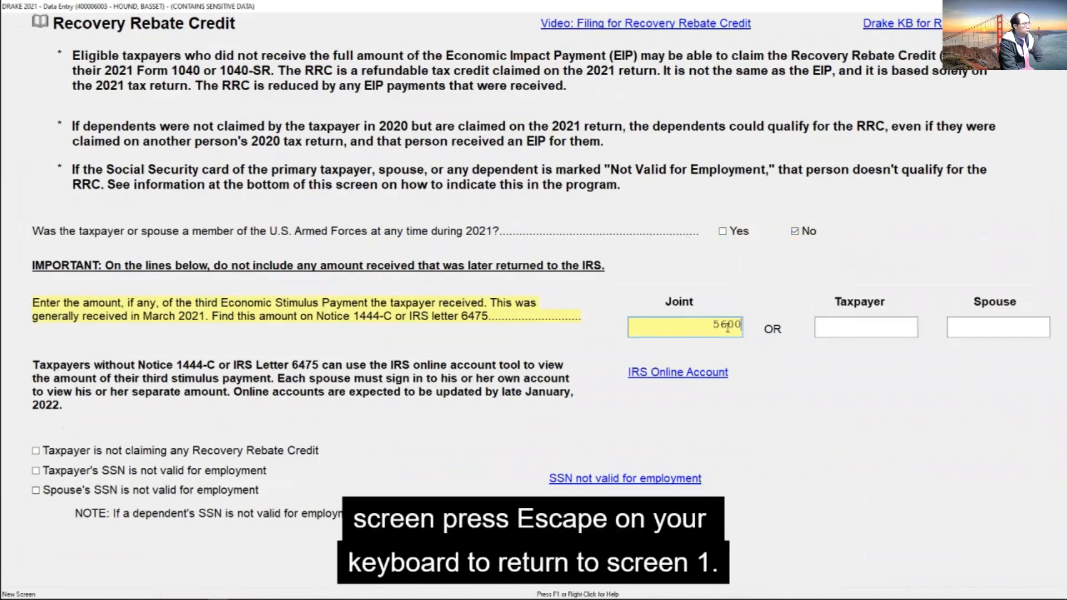
pyautogui.press('Escape')
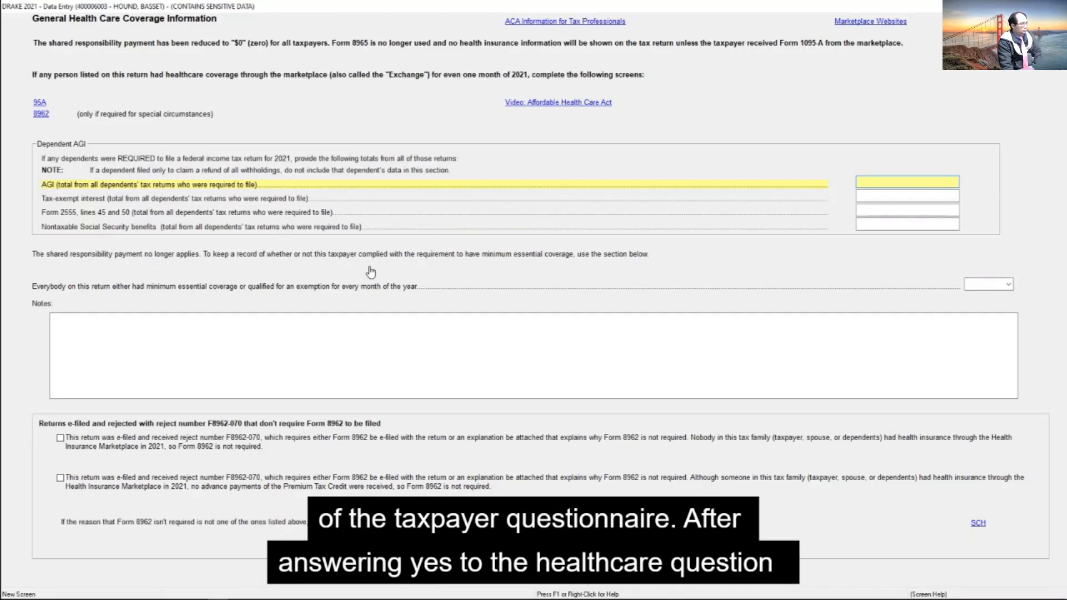
# Step: Answer Yes to full-year minimum essential health coverage or exemption for everybody, and go back to the return's data entry menu
pyautogui.click(1008, 285)
pyautogui.click(1009, 288)
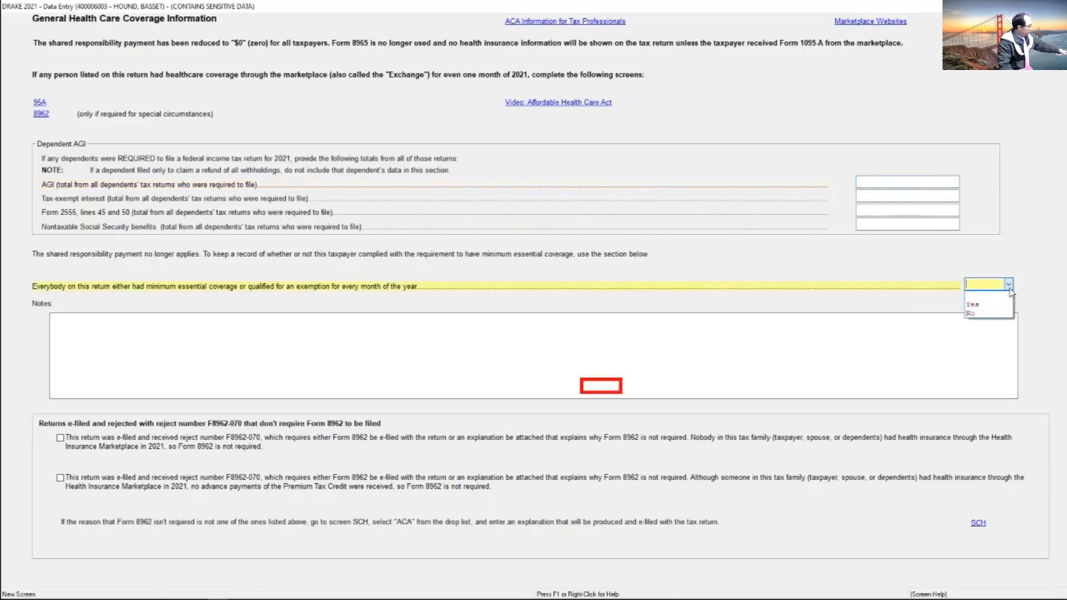
pyautogui.click(996, 305)
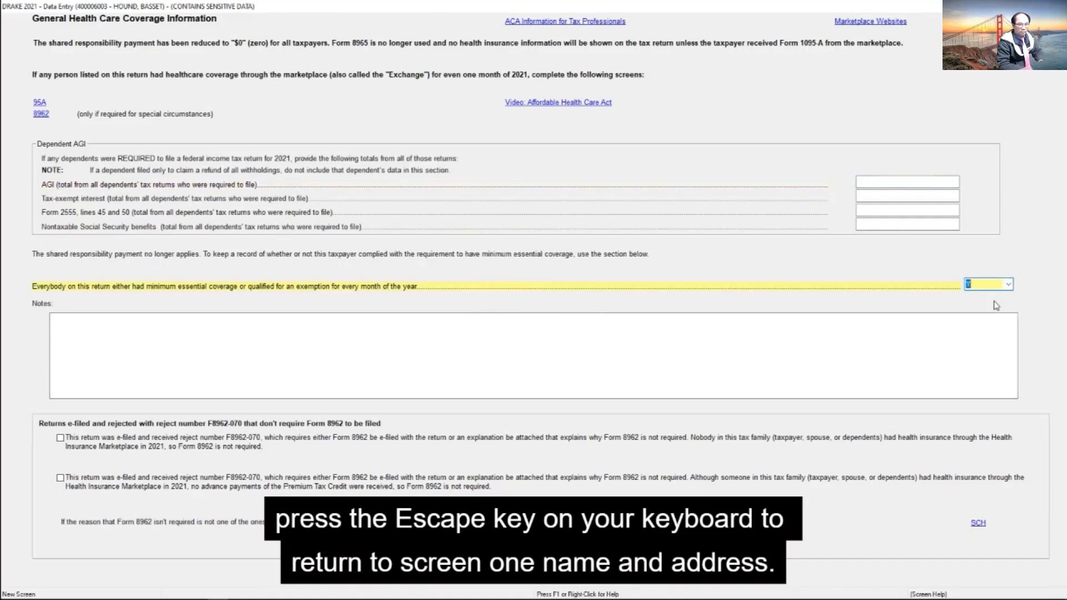
pyautogui.press('Escape')
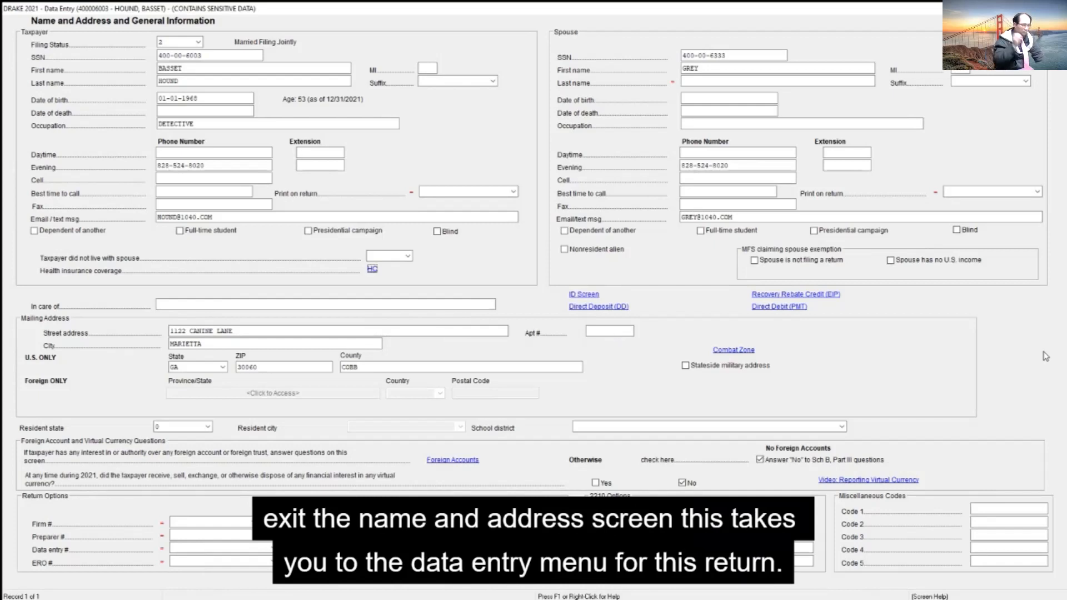
pyautogui.press('Escape')
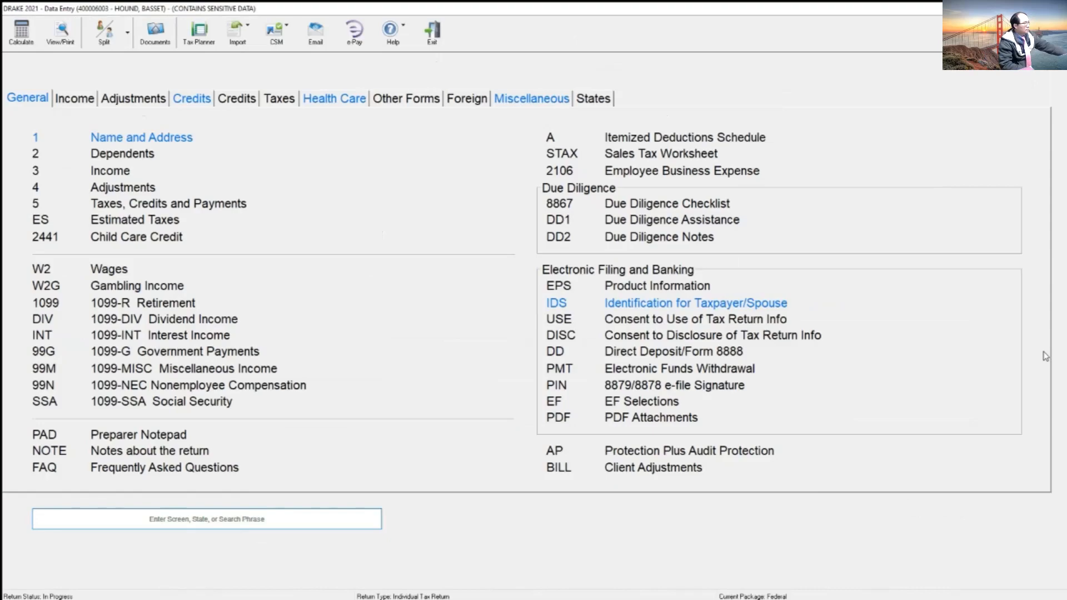
# Step: Check the dependents' details in the practice return PDF and switch back to the Drake data entry menu
pyautogui.hotkey('alt', 'Tab')
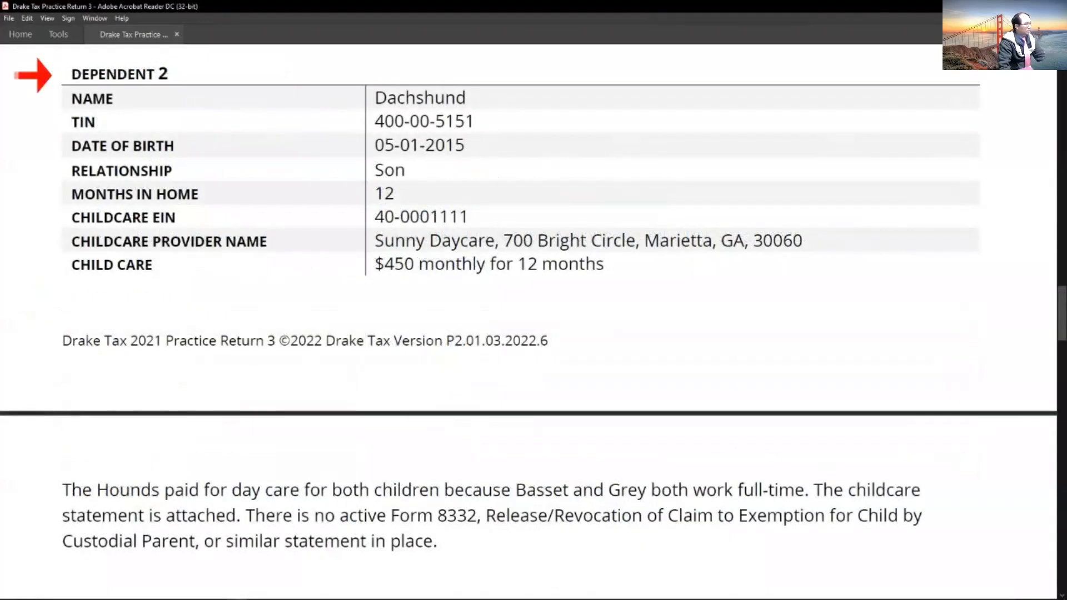
pyautogui.hotkey('alt', 'Tab')
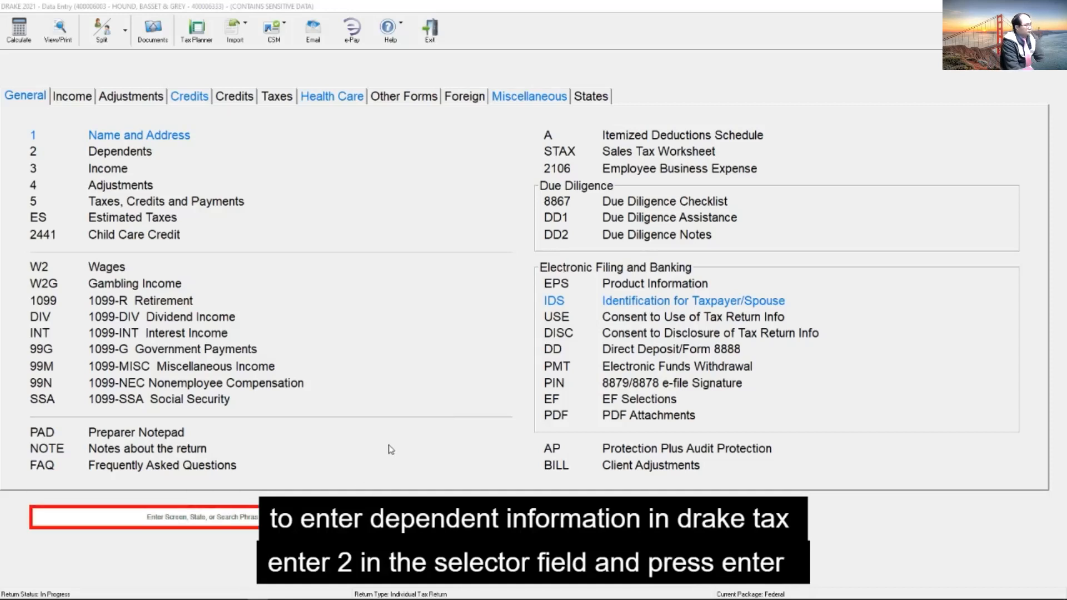
# Step: Open the Dependents screen (screen 2) of the return to enter the dependents' information
pyautogui.write('2')
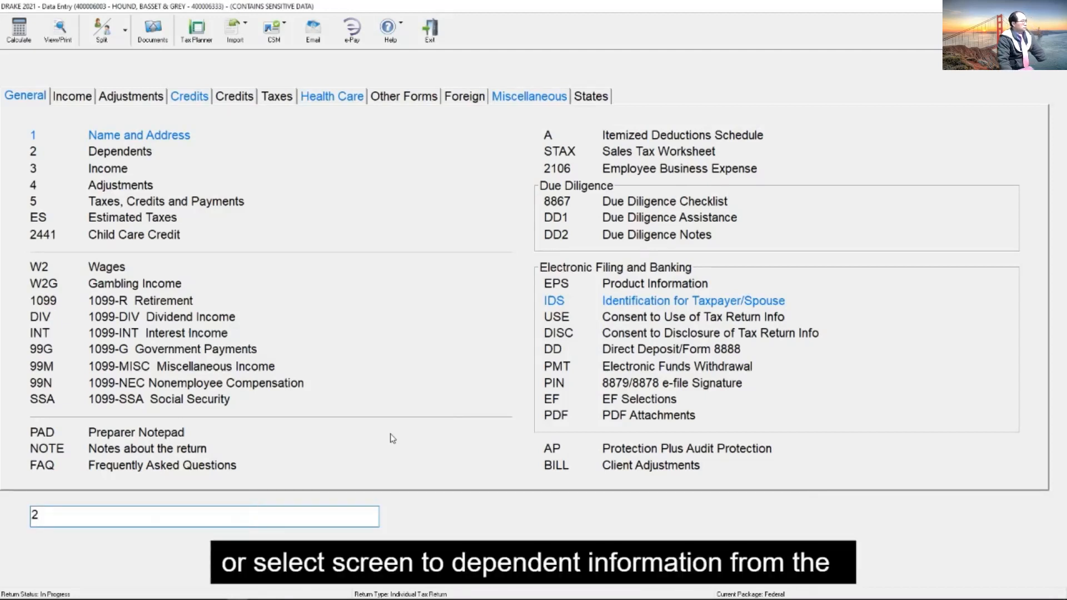
pyautogui.click(141, 159)
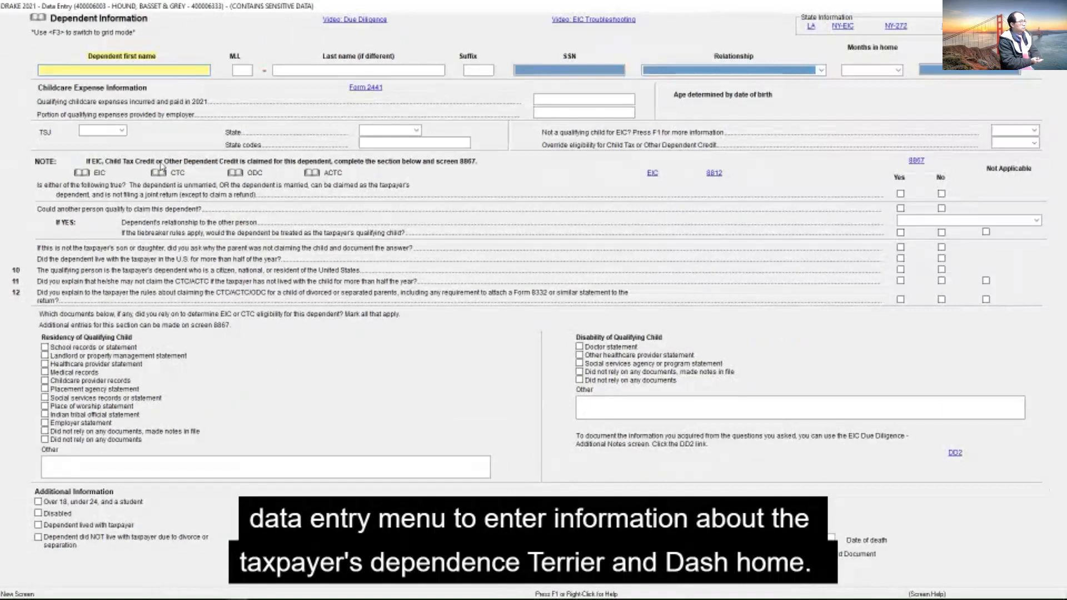
pyautogui.hotkey('alt', 'Tab')
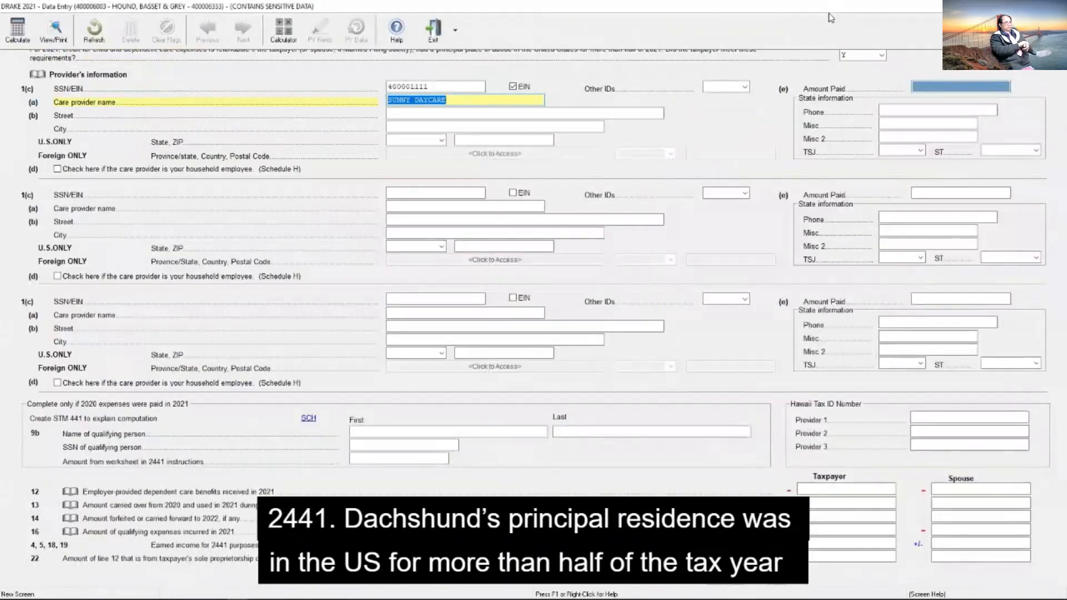
# Step: On Form 2441, complete the street address and ZIP code of the care provider Sunny Daycare
pyautogui.press('Tab')
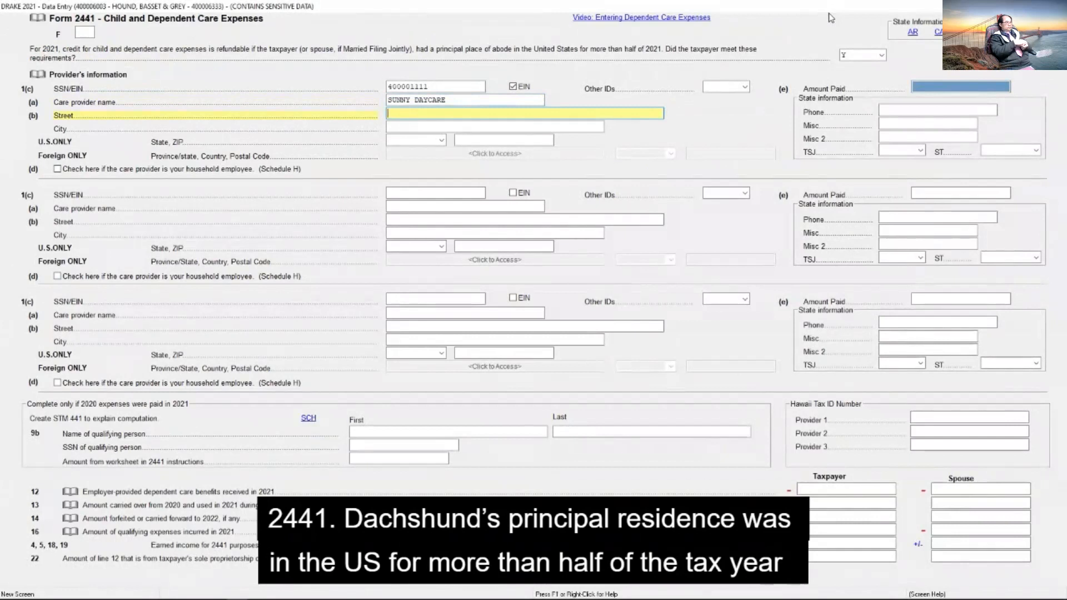
pyautogui.write('700 ')
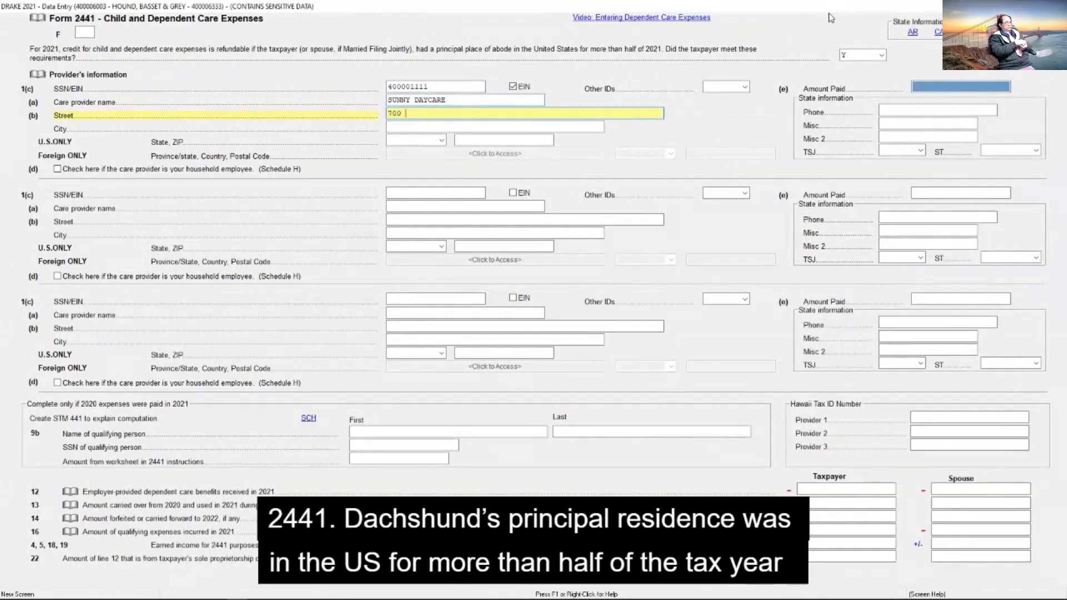
pyautogui.write('BRIGHT CIRCLE')
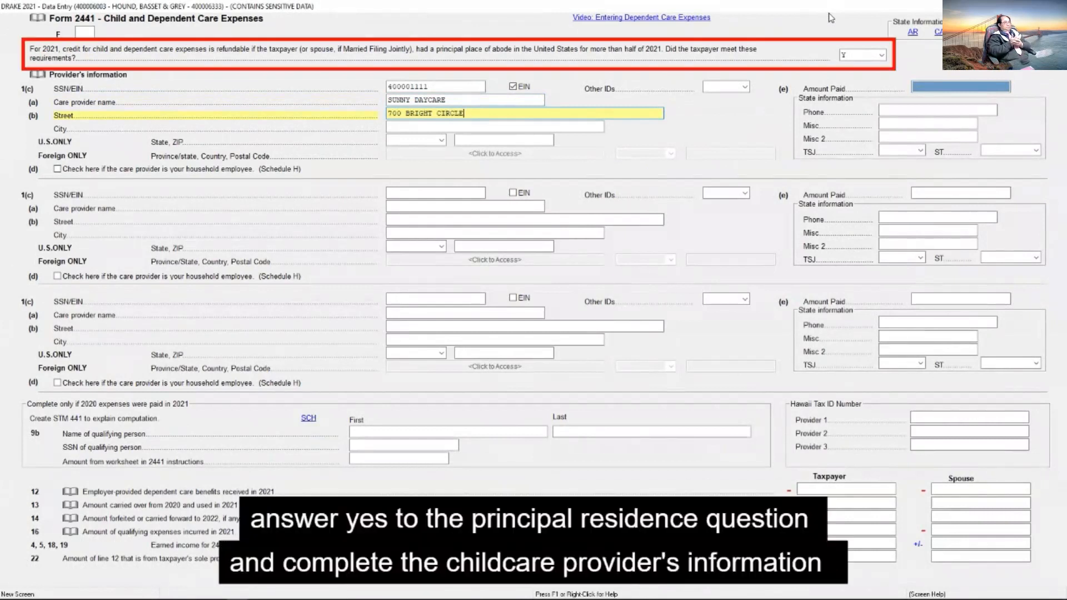
pyautogui.press('Tab')
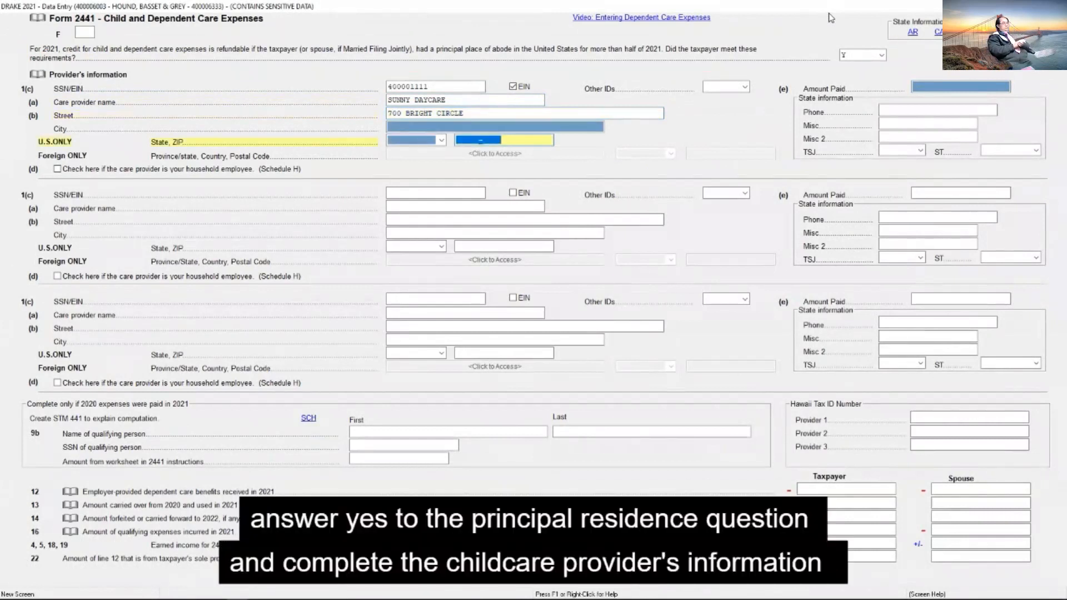
pyautogui.write('30060-')
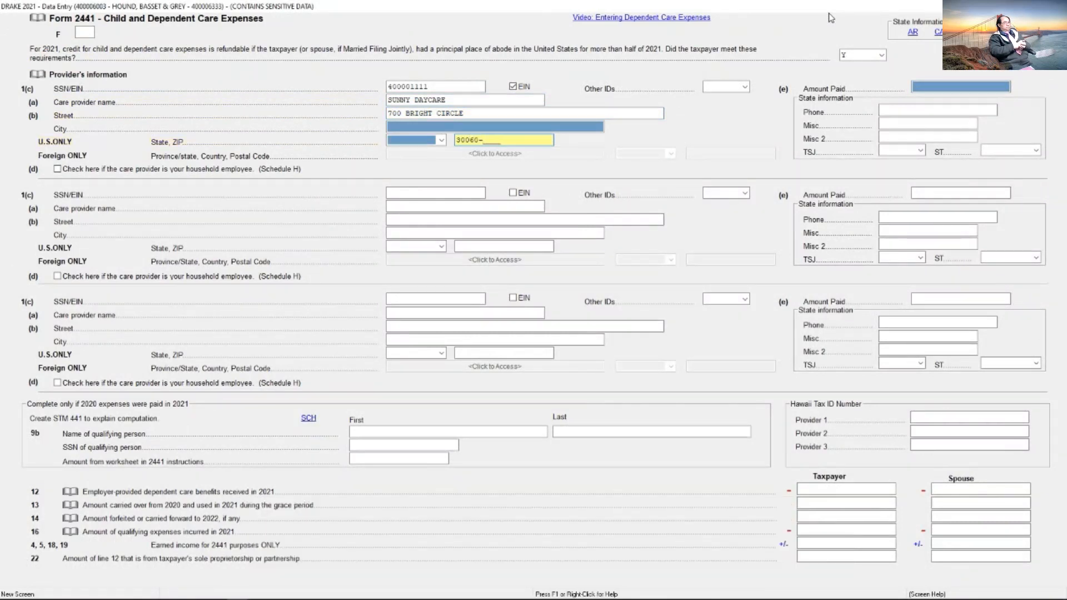
pyautogui.press('Tab')
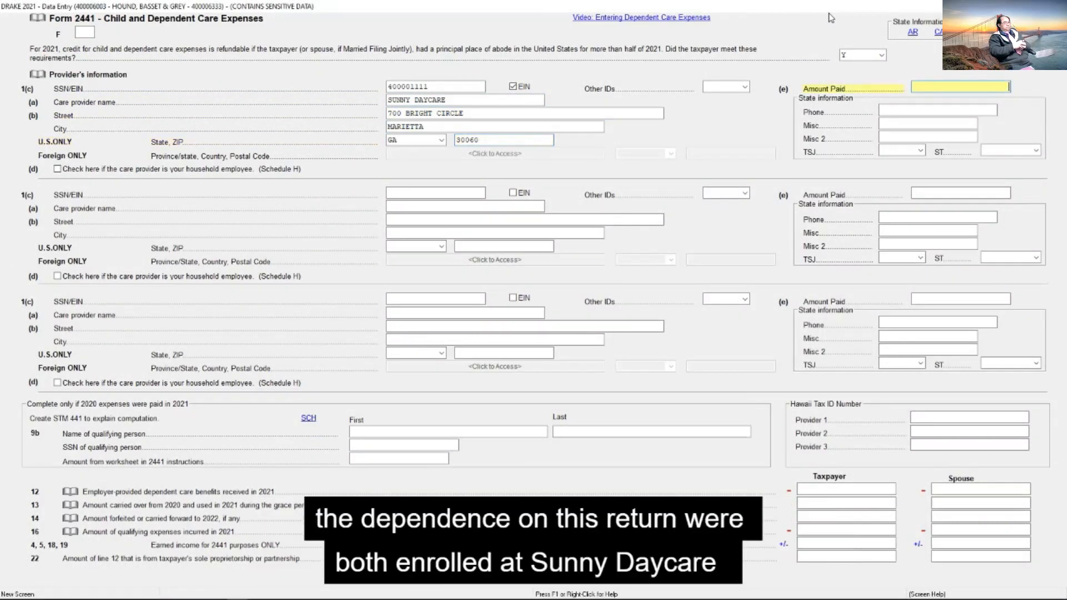
# Step: Enter 10800 as the amount paid to the care provider and go on to the next dependent's record
pyautogui.write('10')
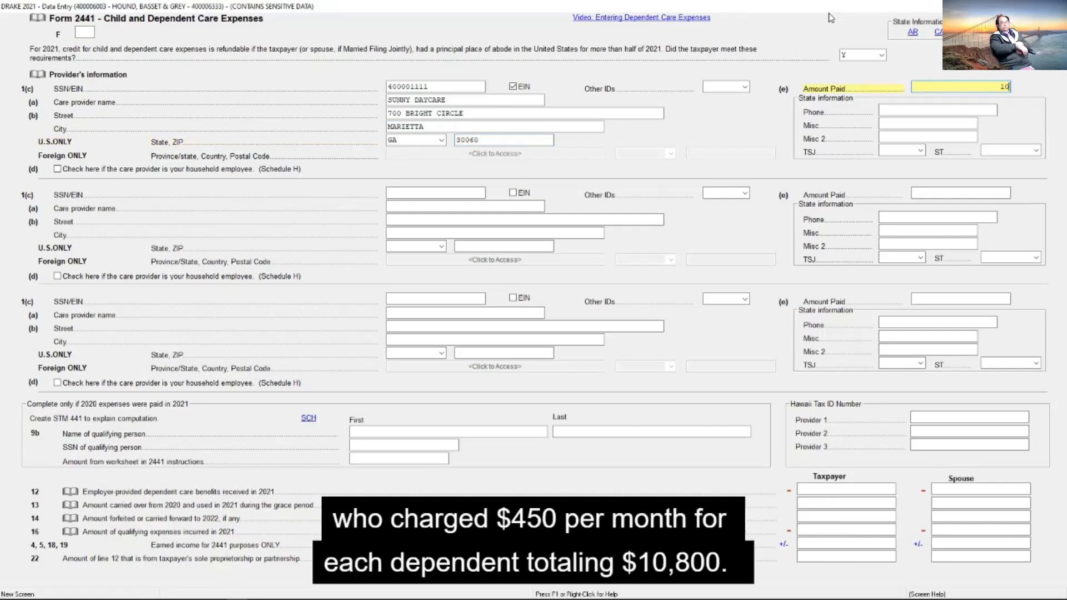
pyautogui.write('800')
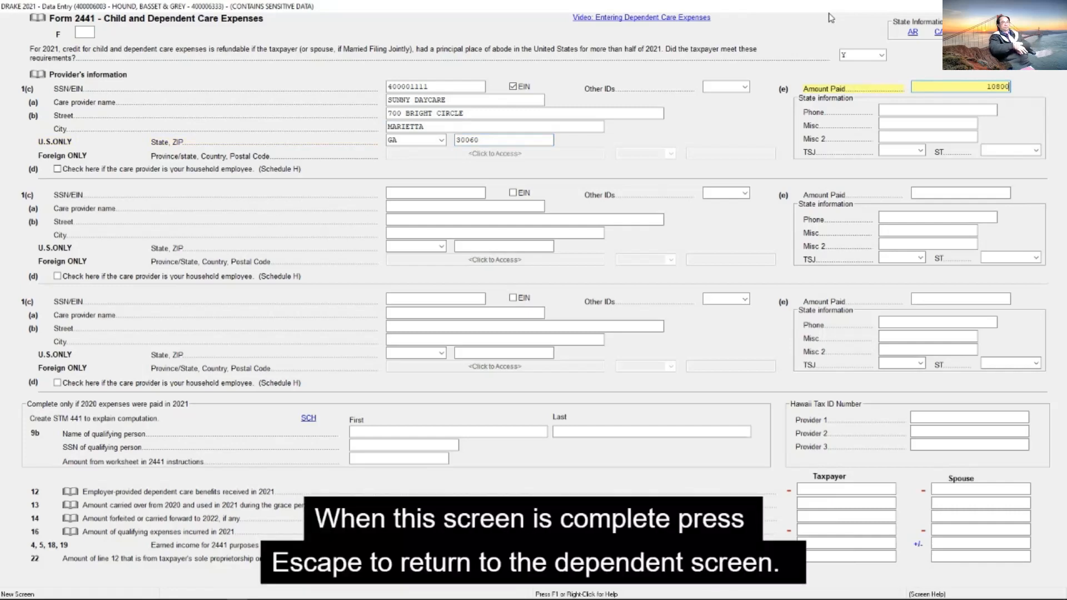
pyautogui.press('Escape')
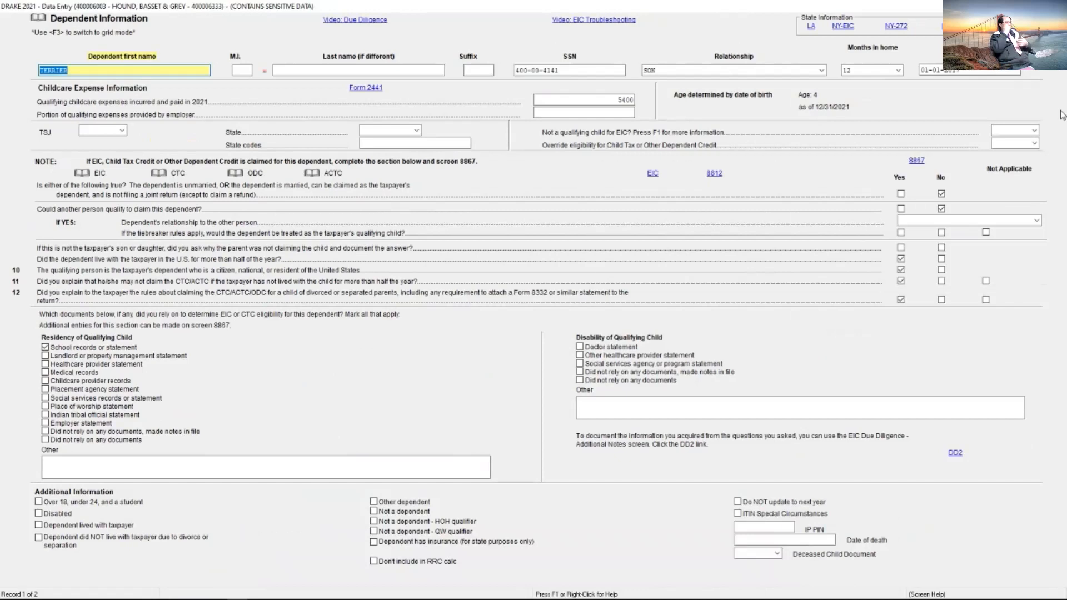
pyautogui.press('pagedown')
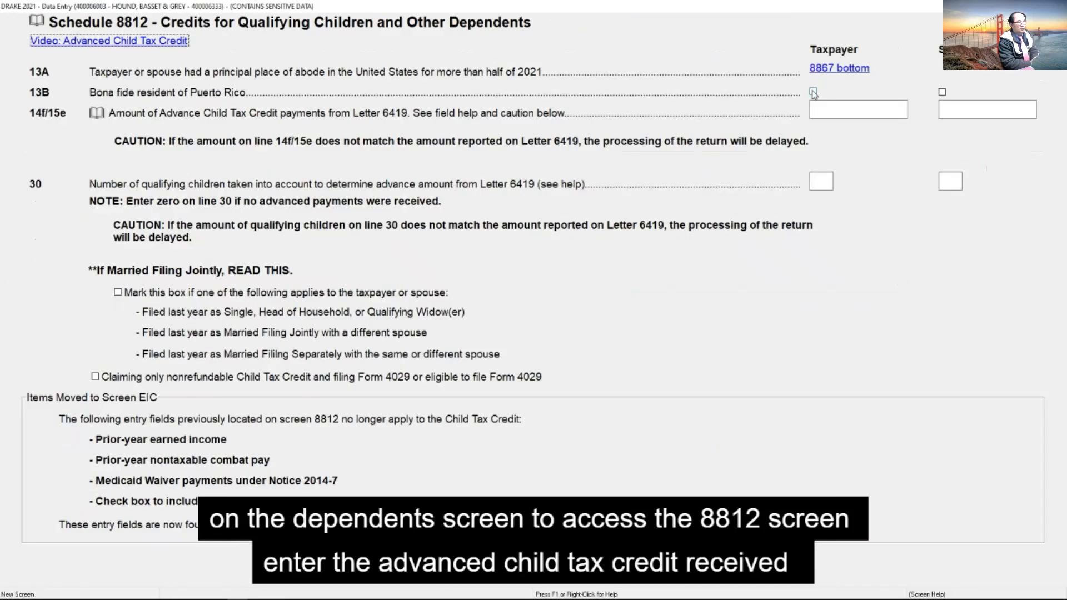
# Step: On Schedule 8812, enter 2300 of advance child tax credit payments and 2 qualifying children for the taxpayer, and return to the dependent screen
pyautogui.click(867, 109)
pyautogui.write('2300')
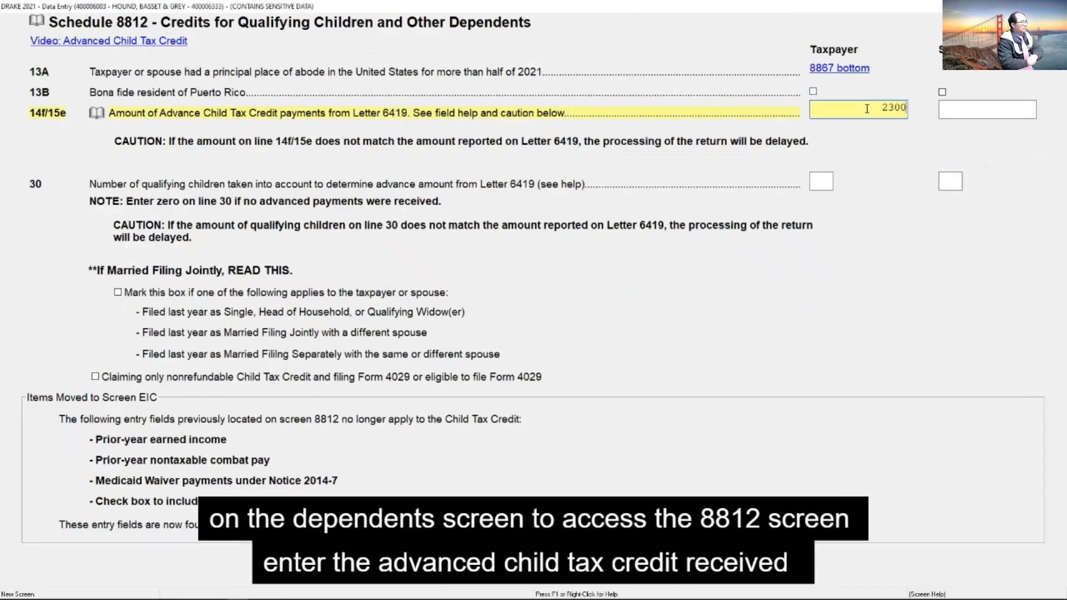
pyautogui.press('Tab')
pyautogui.press('Tab')
pyautogui.write('2')
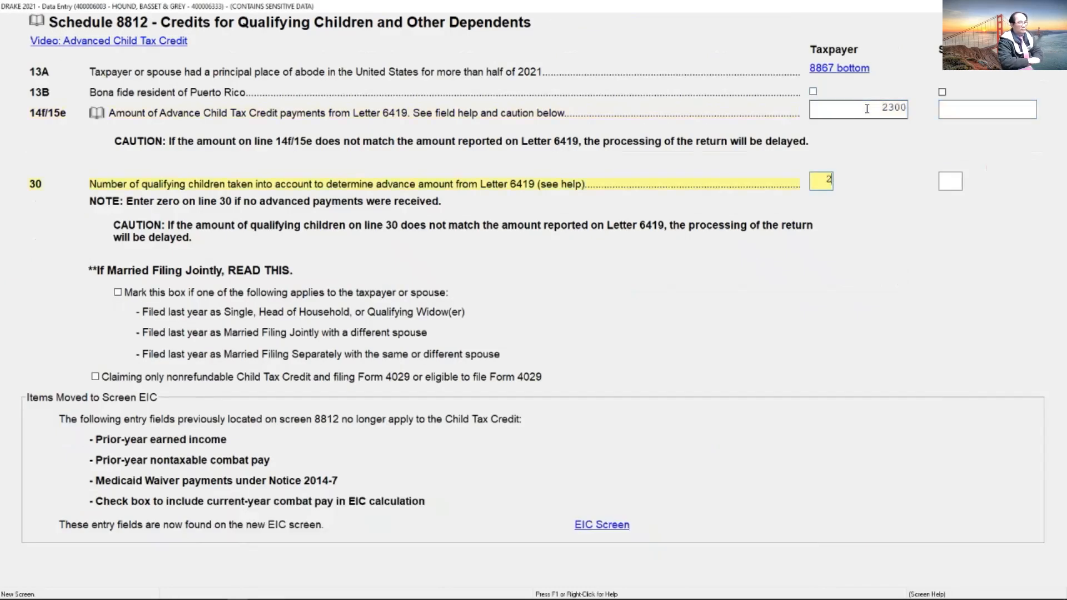
pyautogui.press('Escape')
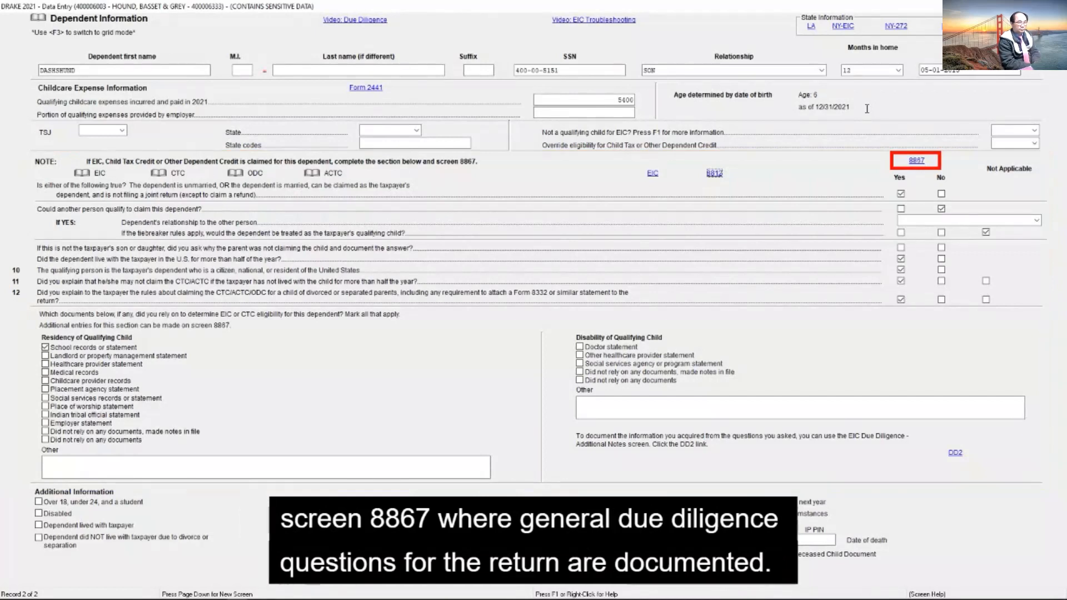
# Step: Go through the Form 8867 Due Diligence Checklist from the dependent's record and return to the data entry menu
pyautogui.click(916, 161)
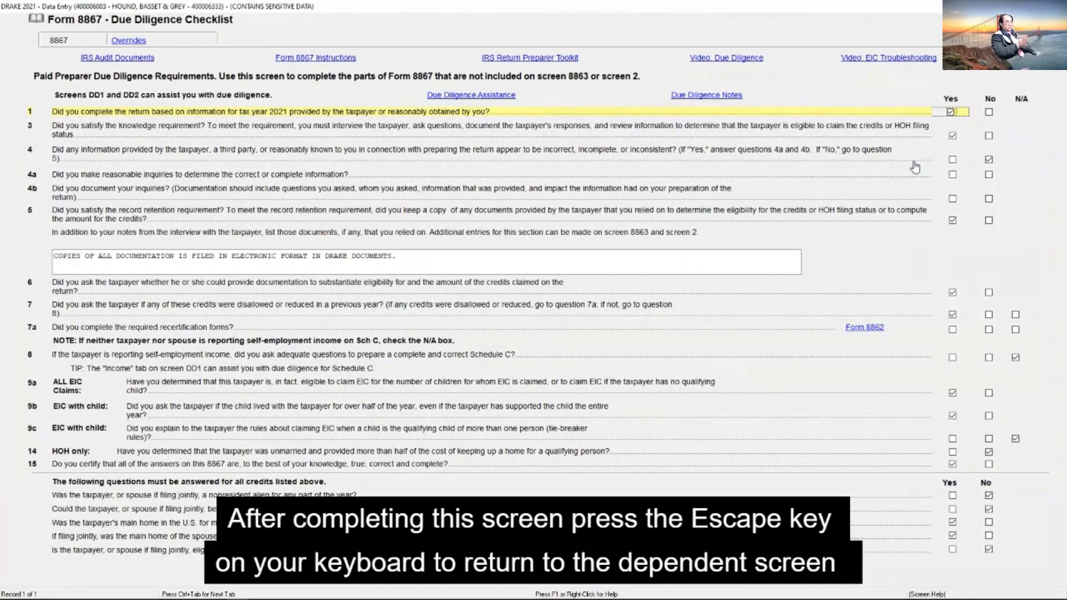
pyautogui.press('Escape')
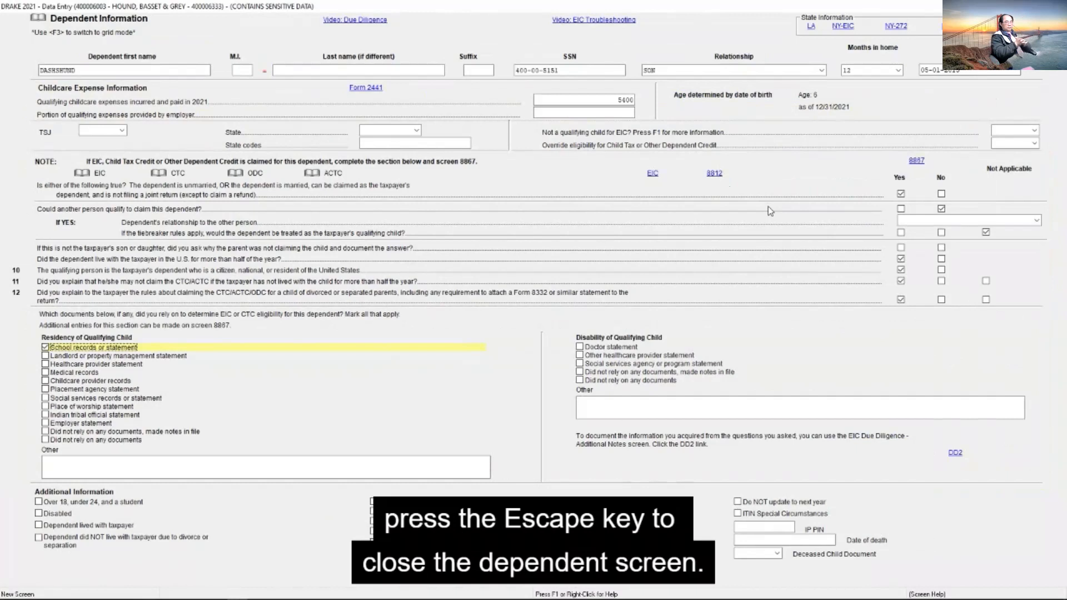
pyautogui.press('Escape')
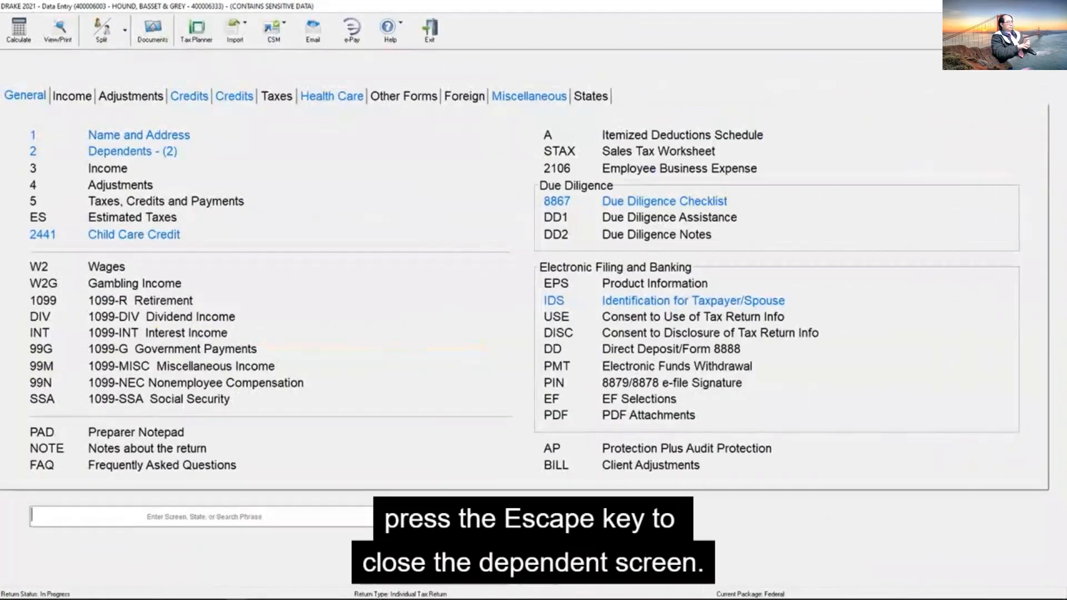
# Step: Check the W-2 income details in the practice return PDF and open the W2 Wages screen in Drake
pyautogui.hotkey('alt', 'Tab')
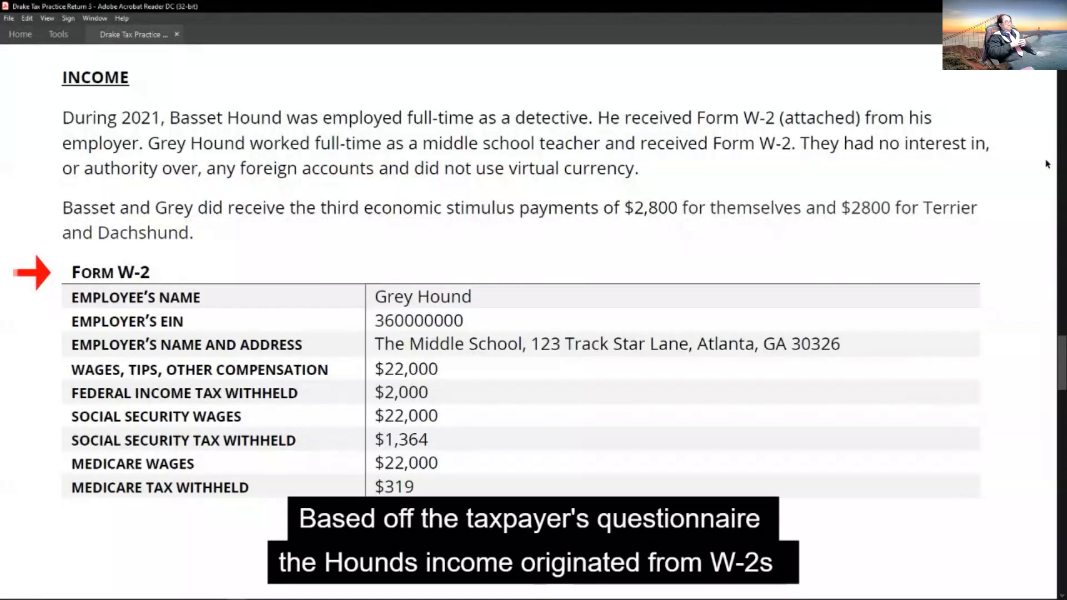
pyautogui.scroll(-5, 284, 233)
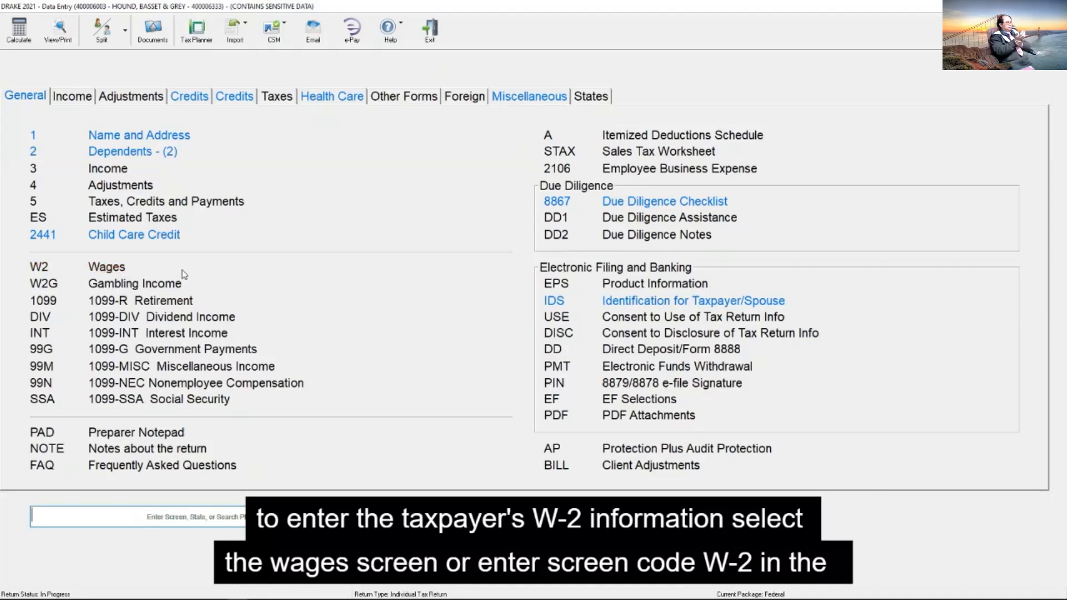
pyautogui.write('W2')
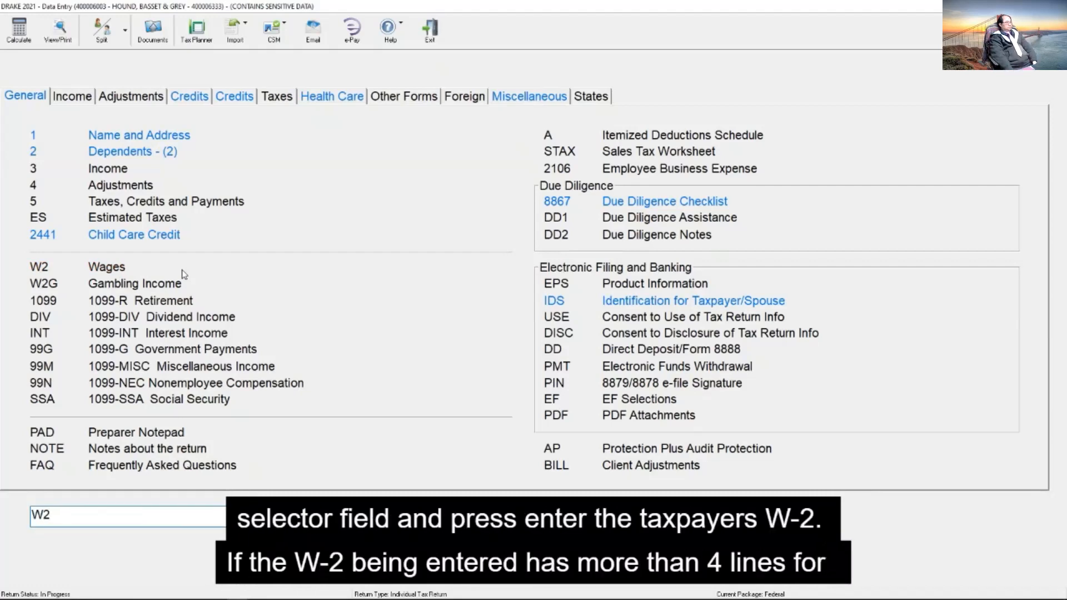
pyautogui.press('Return')
# Step: On the taxpayer's W-2, enter the employer's EIN, the name THE MIDDLE SCHOOL, and the employer's street address and ZIP code
pyautogui.press('Tab')
pyautogui.press('Tab')
pyautogui.write('36-0000000')
pyautogui.press('Tab')
pyautogui.write('THE MIDDLE SCHOOL')
pyautogui.press('Tab')
pyautogui.press('Tab')
pyautogui.write('123 T')
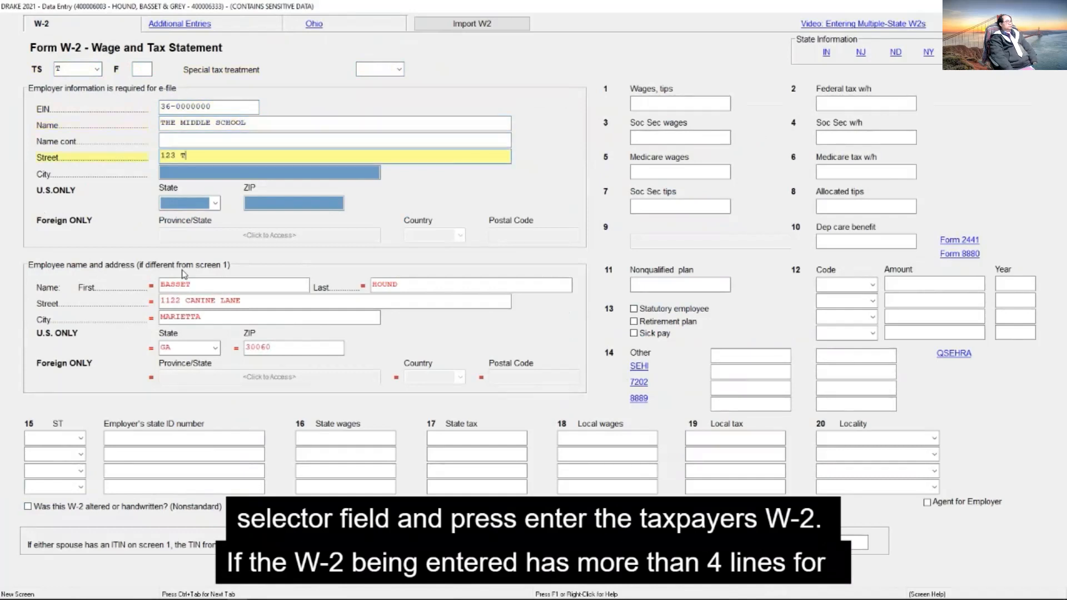
pyautogui.write('RACK START LANE')
pyautogui.press('Tab')
pyautogui.write('30326')
# Step: Enter wages of 22000 and federal tax withheld of 2000 on the taxpayer's W-2, and start a new W-2 record
pyautogui.press('Tab')
pyautogui.write('22000')
pyautogui.press('Tab')
pyautogui.write('2000')
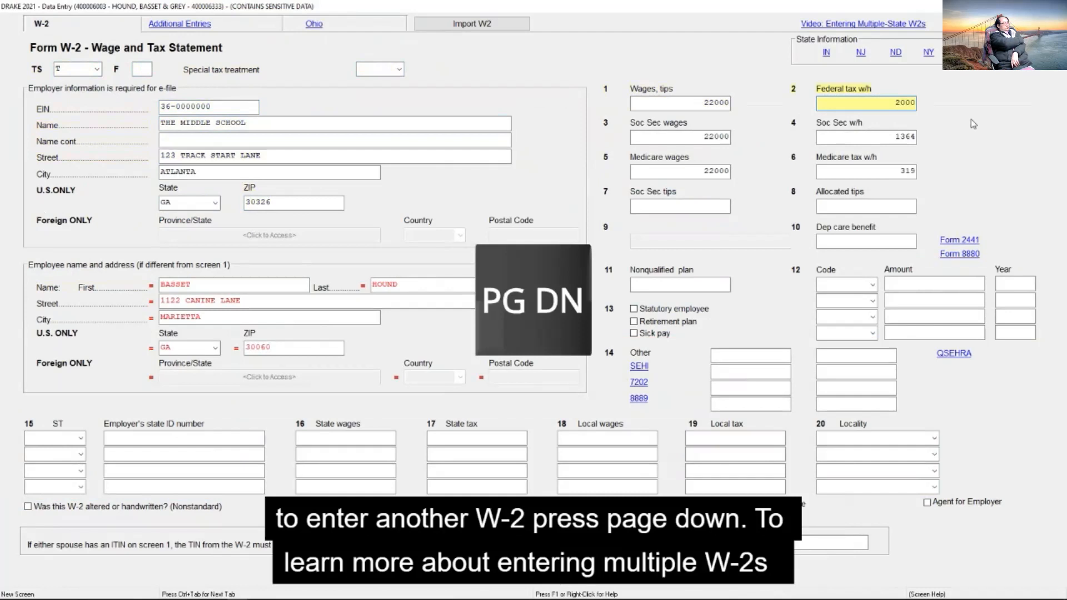
pyautogui.press('pagedown')
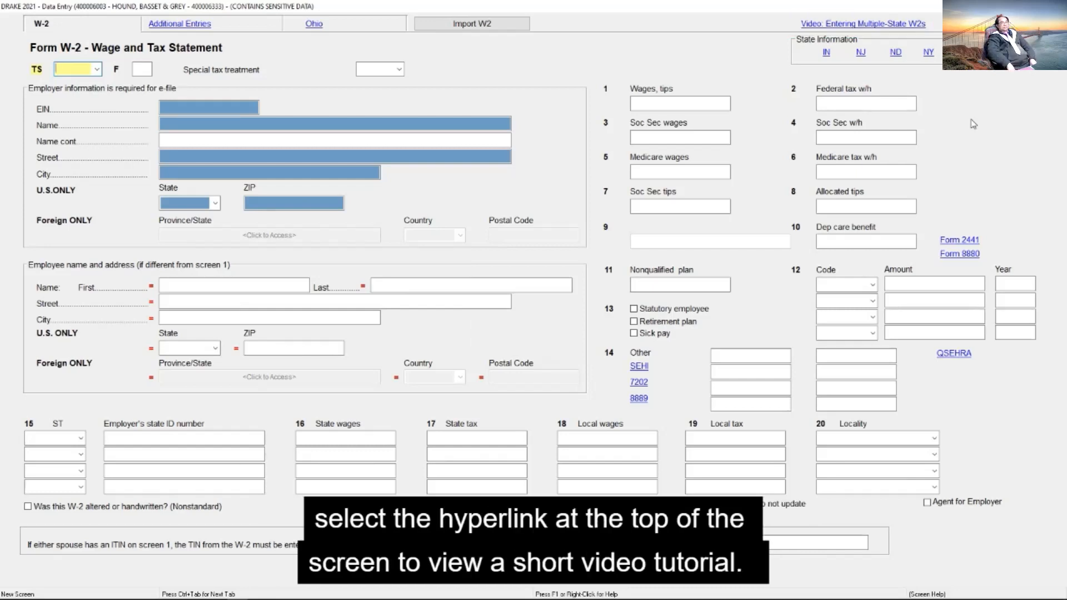
# Step: Assign the second W-2 to the spouse (S) and enter the employer's EIN, the name DETECTIVE SERVICE, and its street address and ZIP code
pyautogui.write('S')
pyautogui.press('Return')
pyautogui.write('63-0000000')
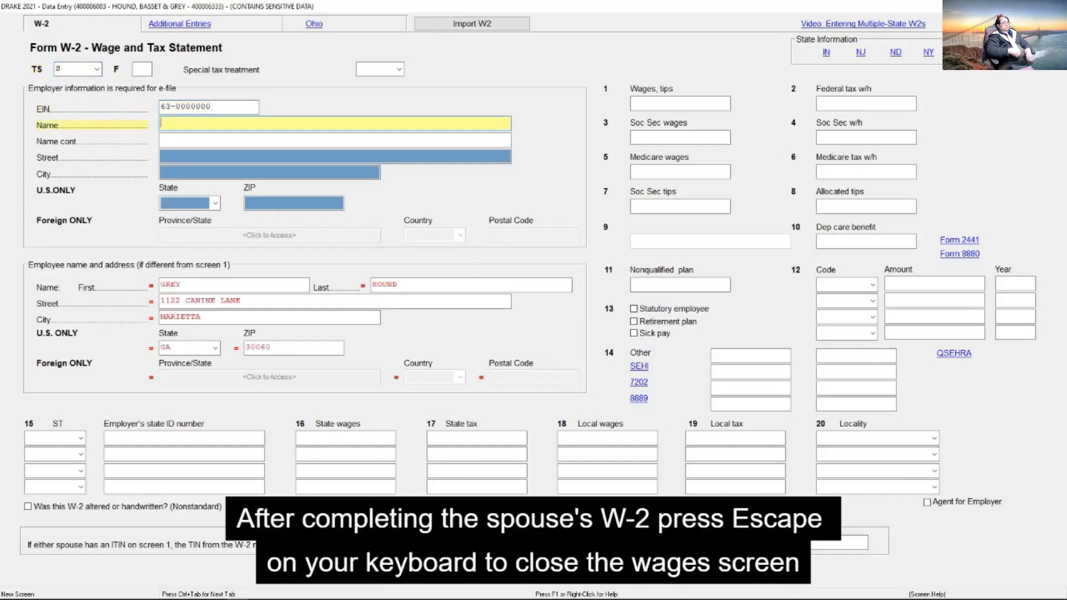
pyautogui.write('DETECTIVE SERVICE')
pyautogui.press('Return')
pyautogui.write('235 TRACE STAR LANE')
pyautogui.press('Return')
pyautogui.press('Return')
pyautogui.write('30')
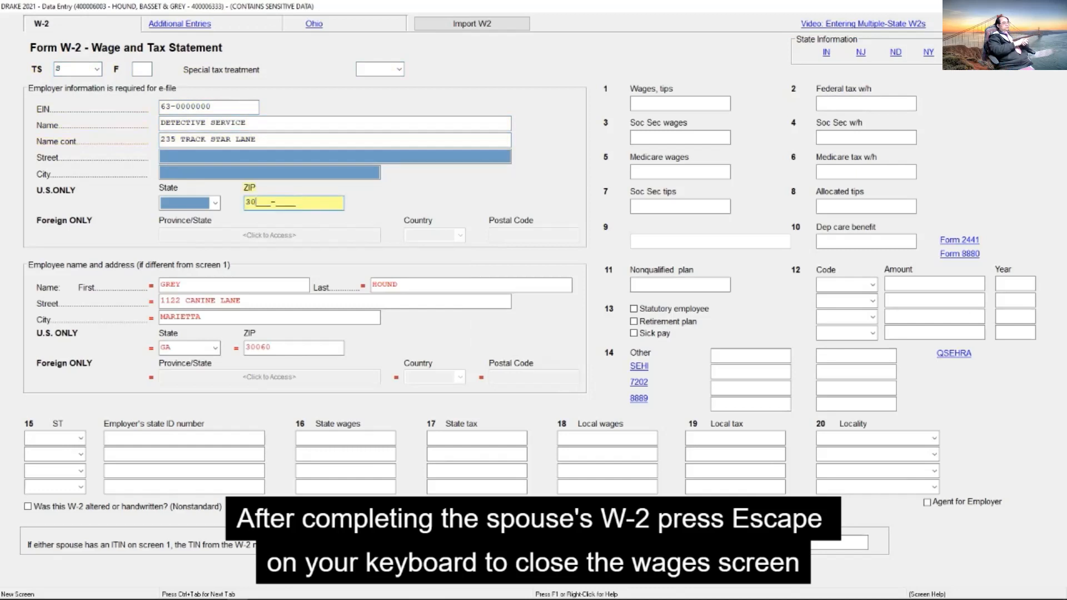
pyautogui.write('326')
pyautogui.press('Return')
# Step: Enter wages of 19500 and federal tax withheld of 1700 on the spouse's W-2, and close the wages screen
pyautogui.click(691, 103)
pyautogui.write('19500')
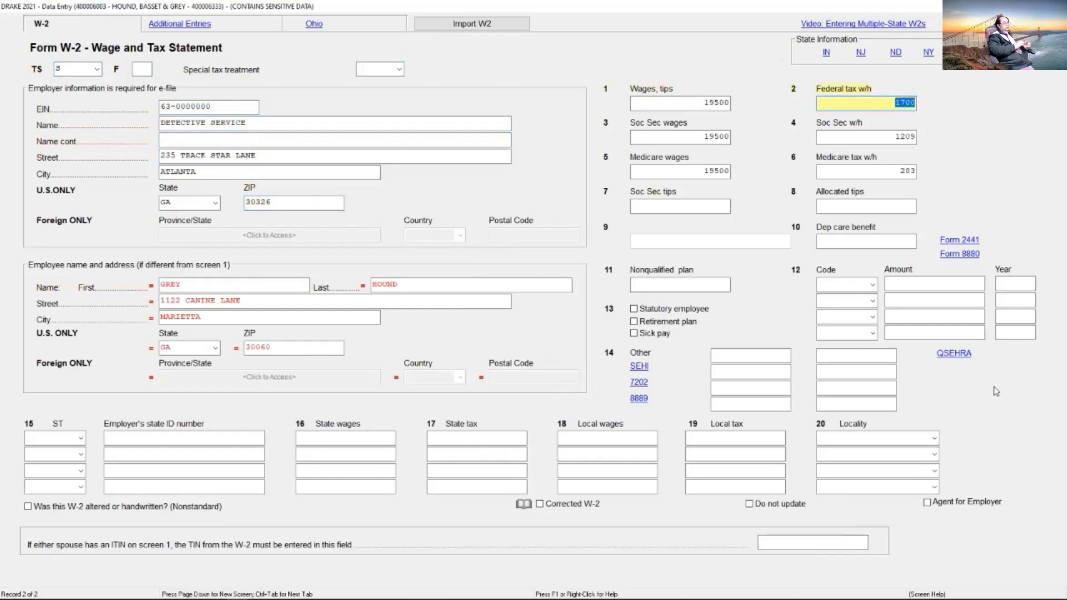
pyautogui.press('Escape')
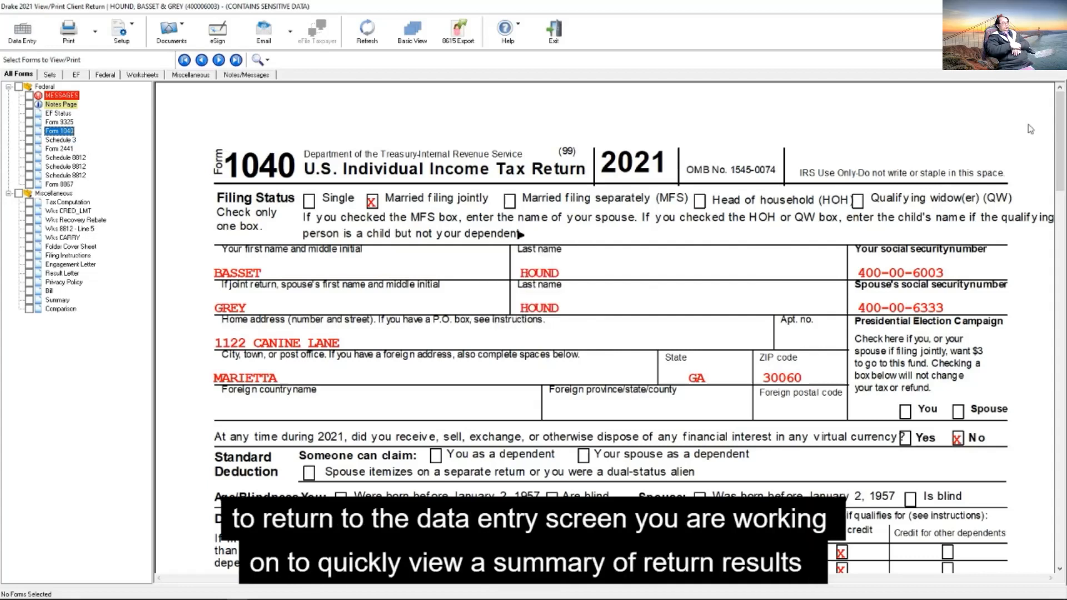
# Step: Leave the Form 1040 view for the data entry menu and calculate the return to get a results summary
pyautogui.press('Escape')
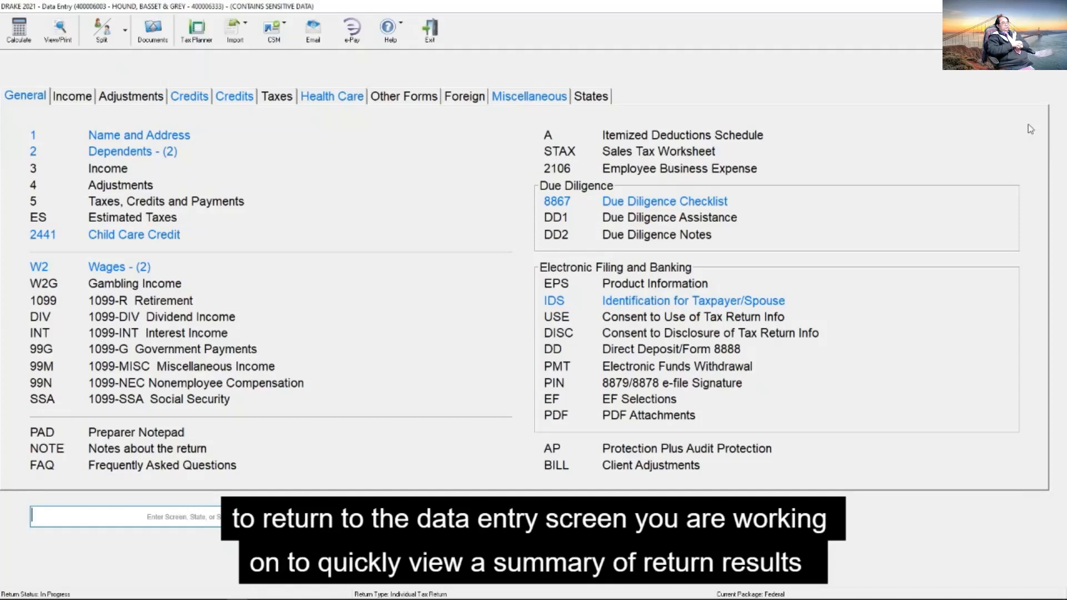
pyautogui.hotkey('ctrl', 'c')
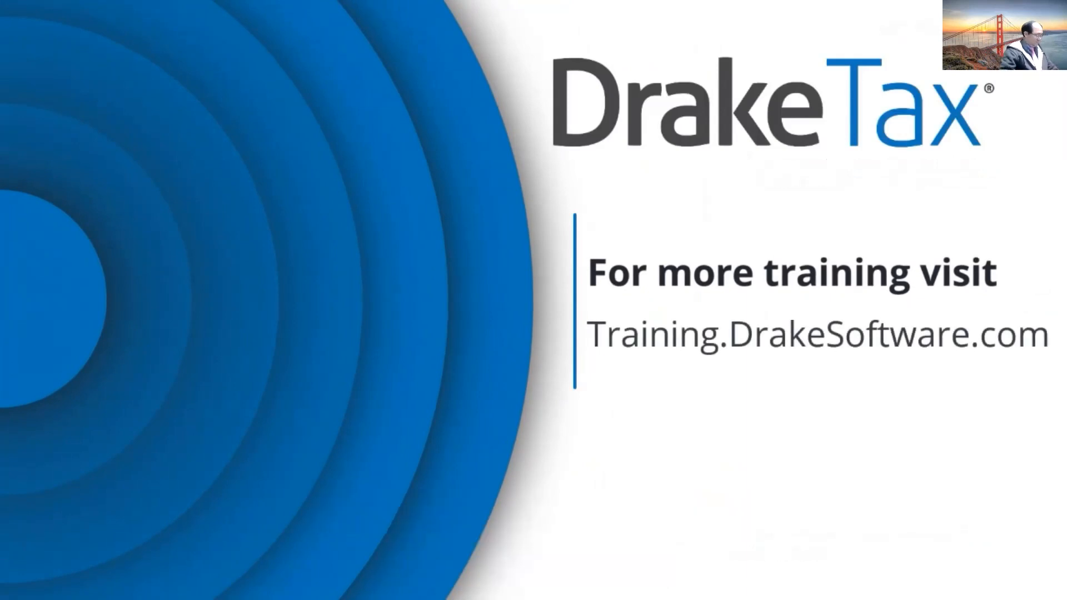
# Step: Leave the full-screen tutorial video, look at the client list in Drake 2021 Tax Software, and go back to the Practice Return 3 web page
pyautogui.press('Escape')
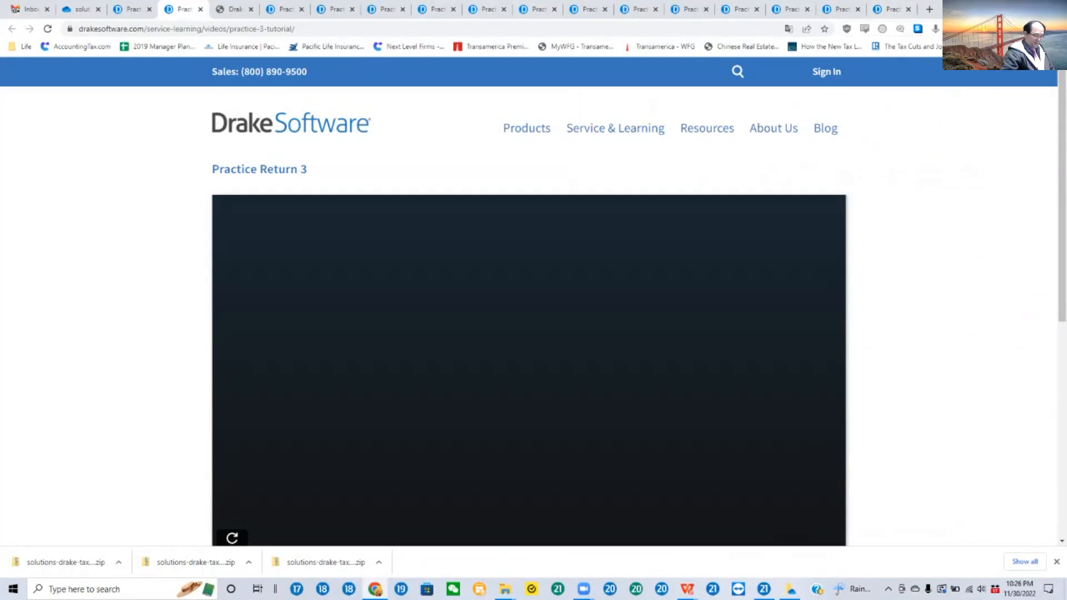
pyautogui.moveTo(764, 581)
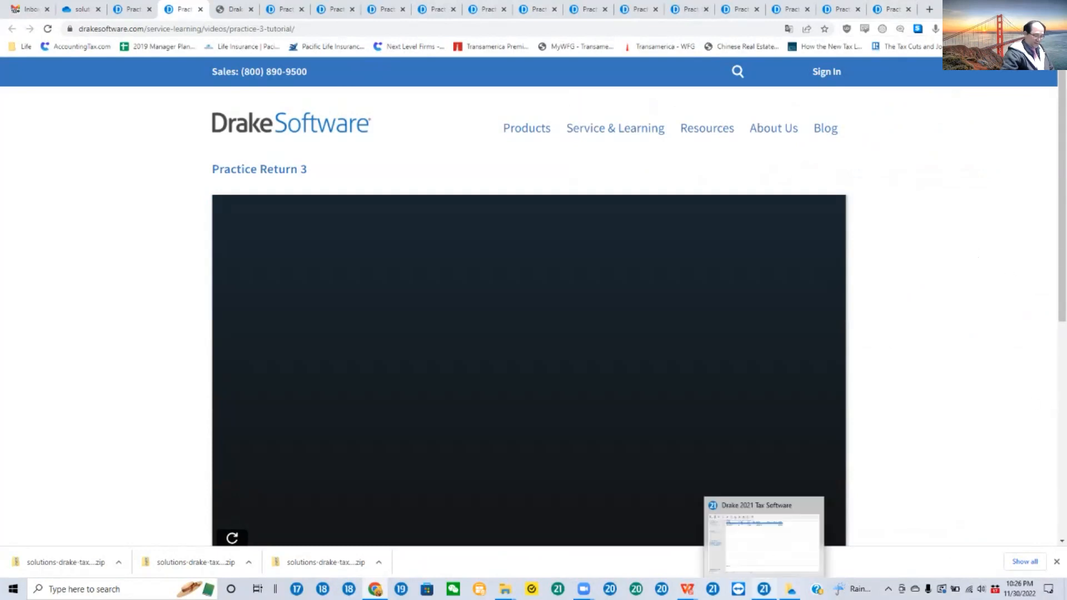
pyautogui.click(770, 531)
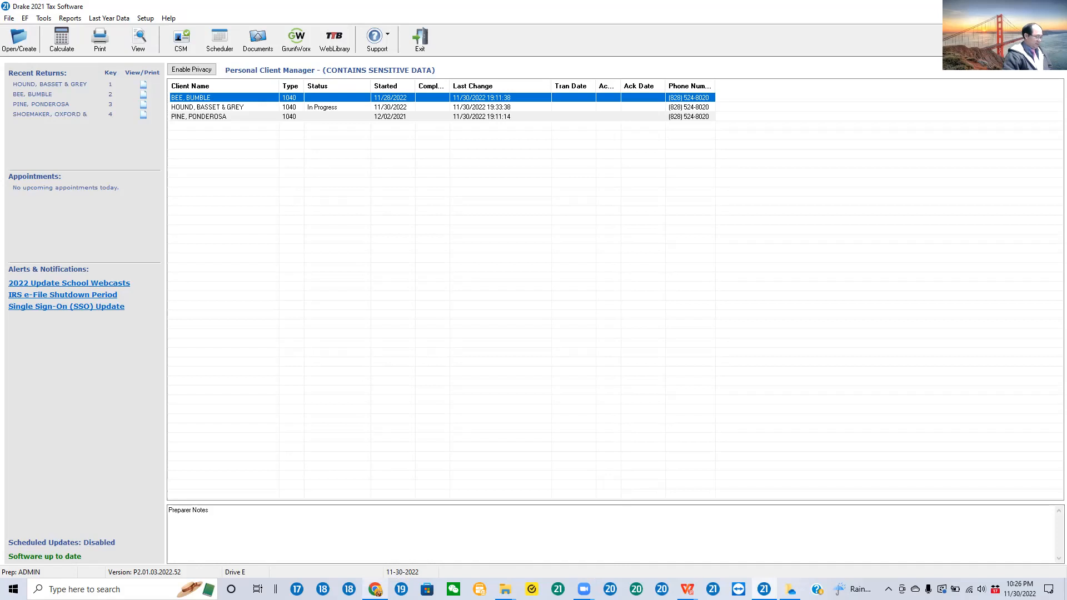
pyautogui.click(377, 590)
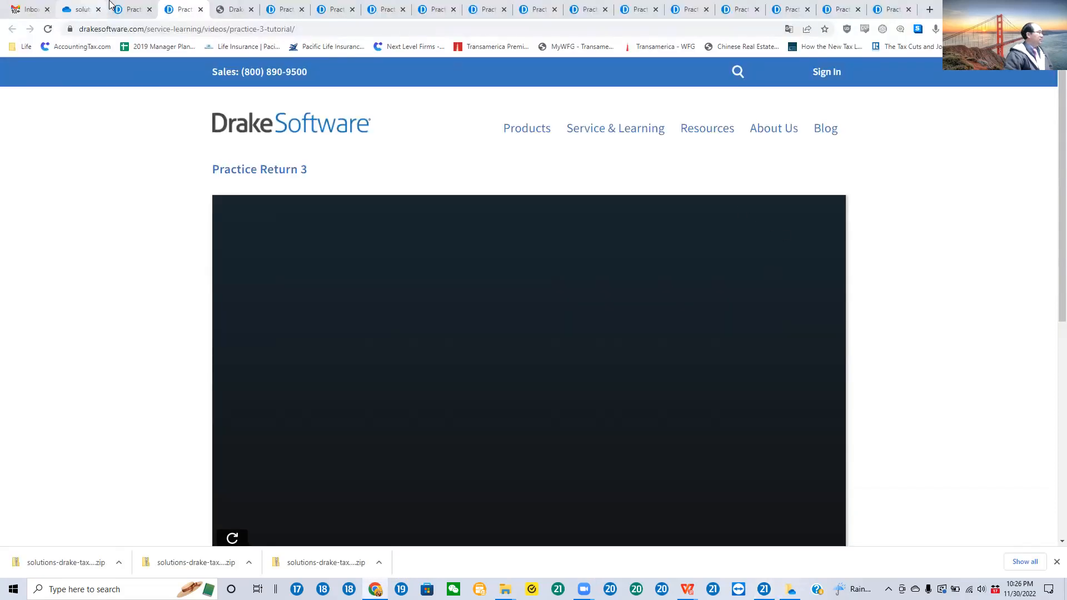
# Step: Close the browser tabs holding the other practice return tutorials, up to Practice Return 13
pyautogui.click(889, 12)
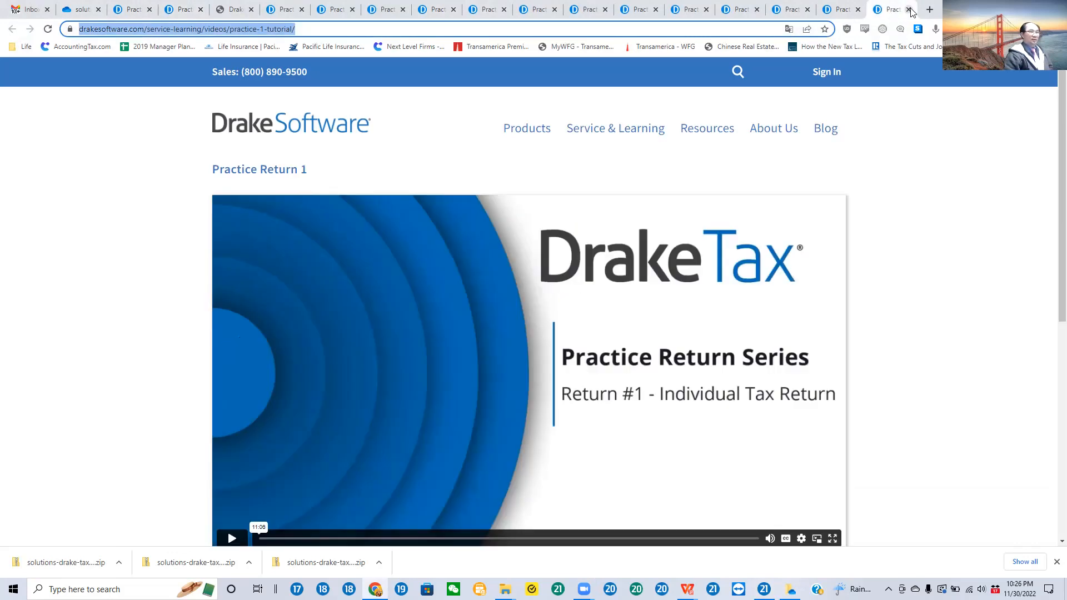
pyautogui.click(910, 10)
pyautogui.click(850, 15)
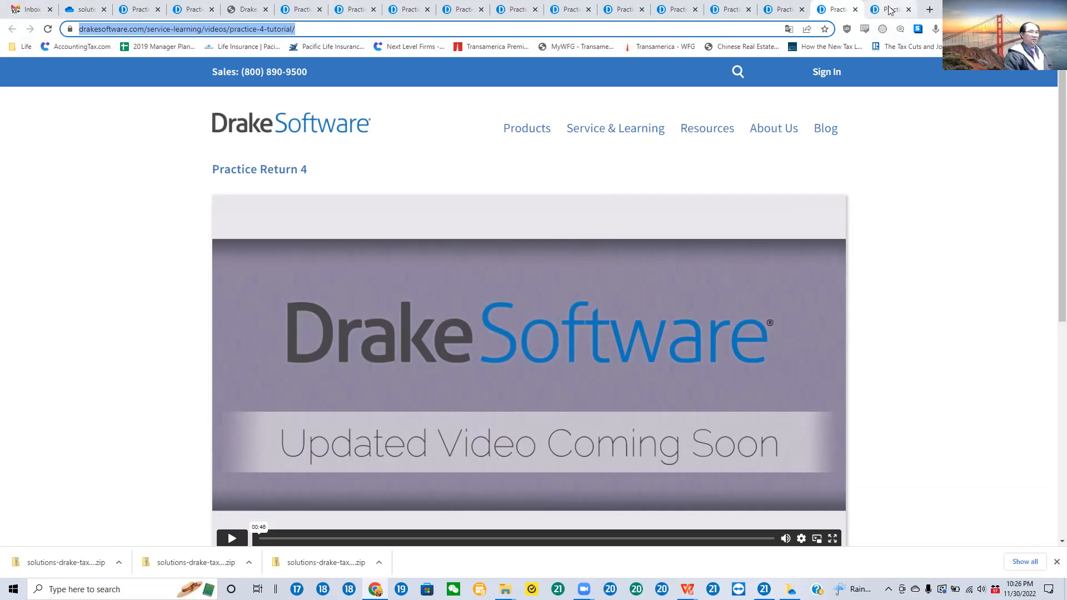
pyautogui.click(856, 10)
pyautogui.click(856, 10)
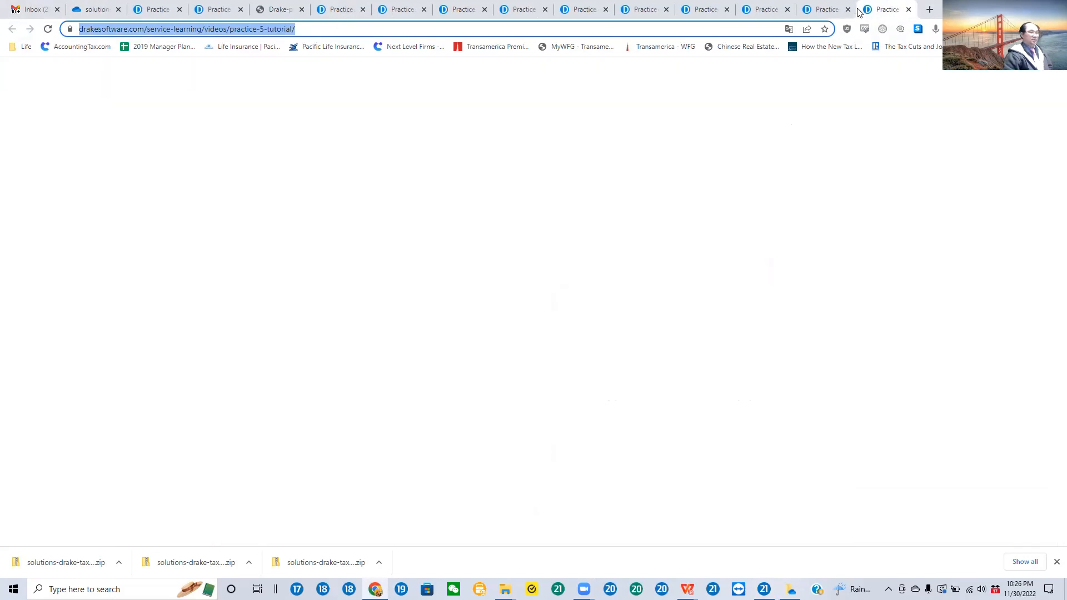
pyautogui.click(909, 10)
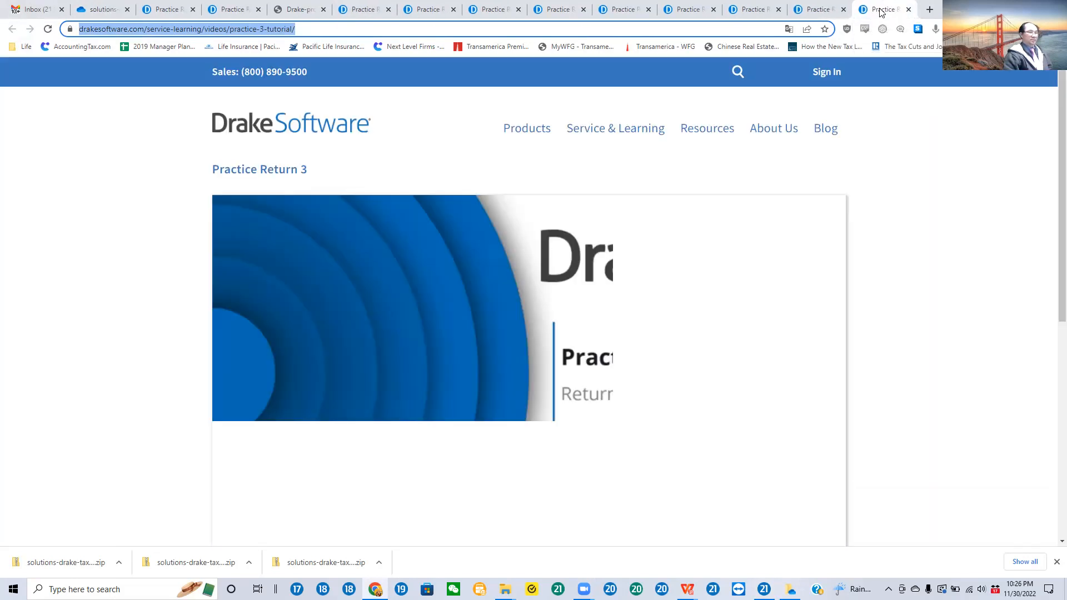
pyautogui.click(909, 10)
pyautogui.click(909, 10)
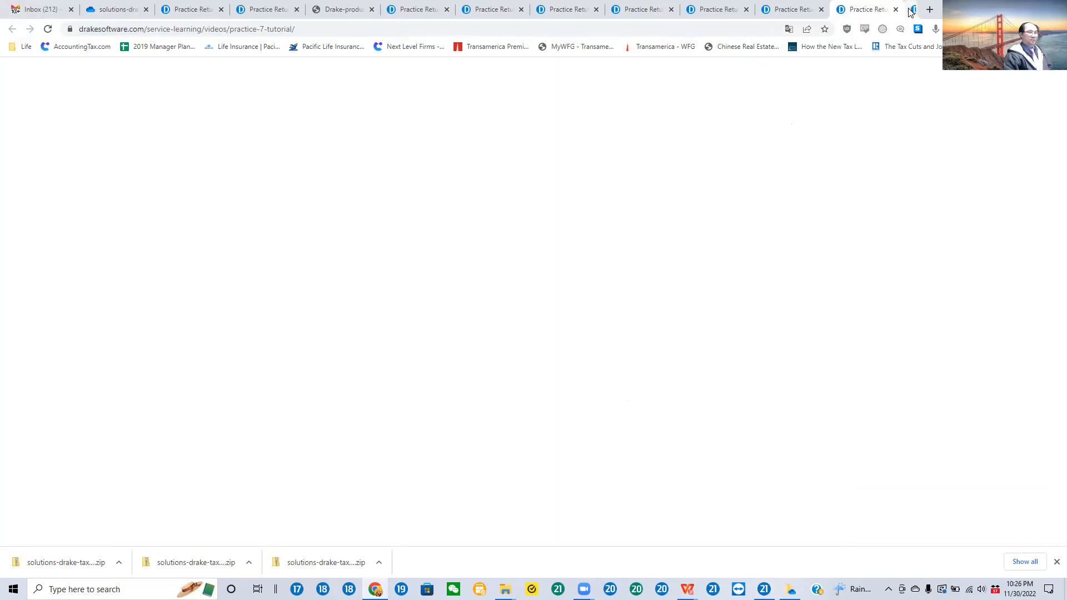
pyautogui.click(909, 11)
pyautogui.click(909, 10)
pyautogui.click(909, 10)
pyautogui.click(909, 10)
pyautogui.click(909, 10)
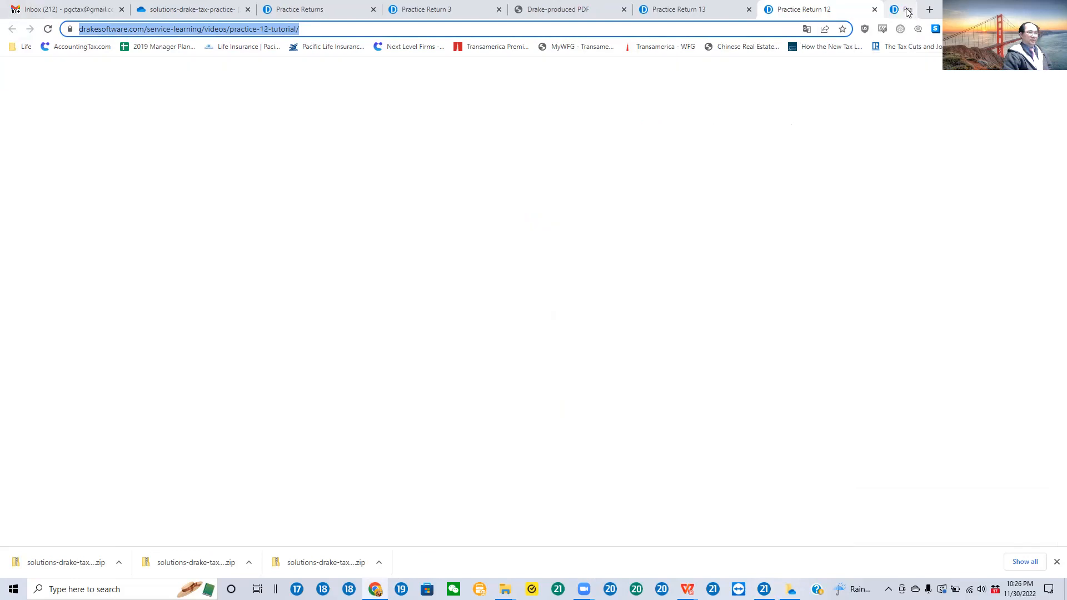
pyautogui.click(909, 10)
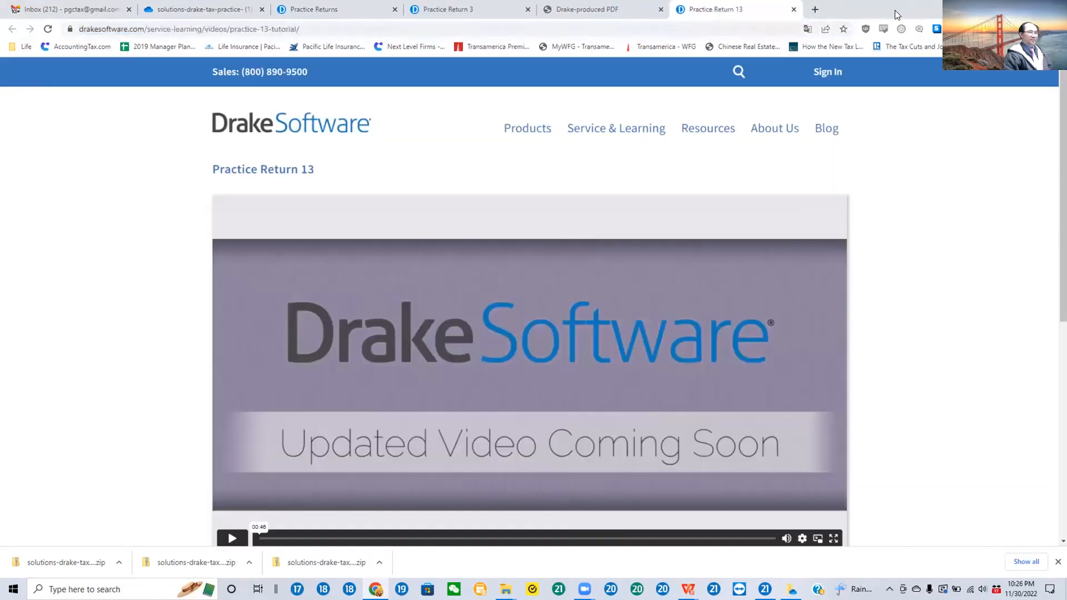
pyautogui.click(793, 11)
# Step: Glance at the Practice Return 3 solution PDF and close the finished Practice Return 3 video page
pyautogui.scroll(7, 718, 250)
pyautogui.scroll(5, 717, 250)
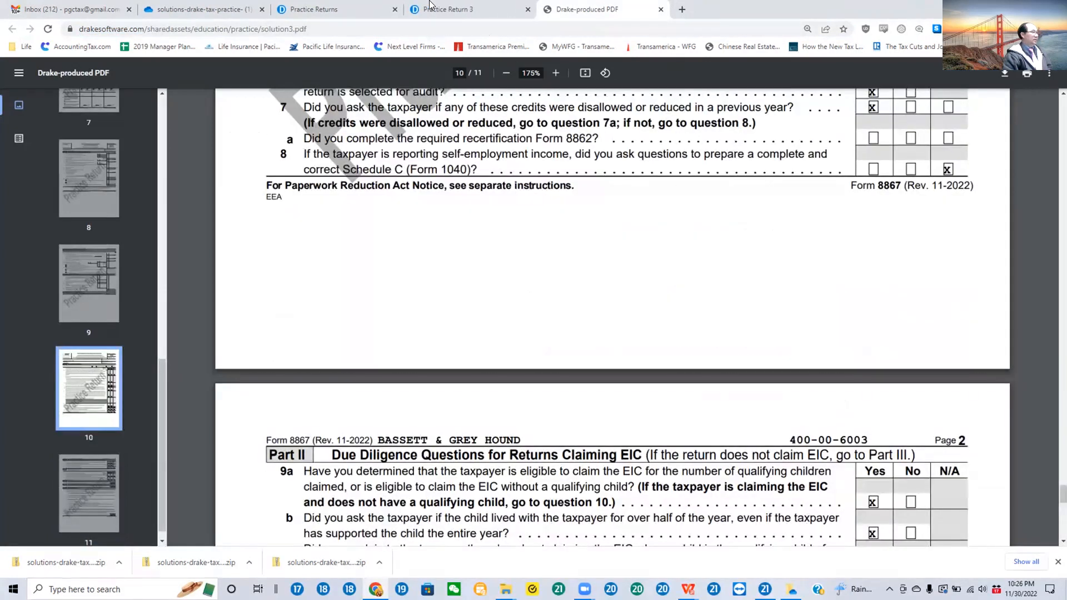
pyautogui.click(463, 10)
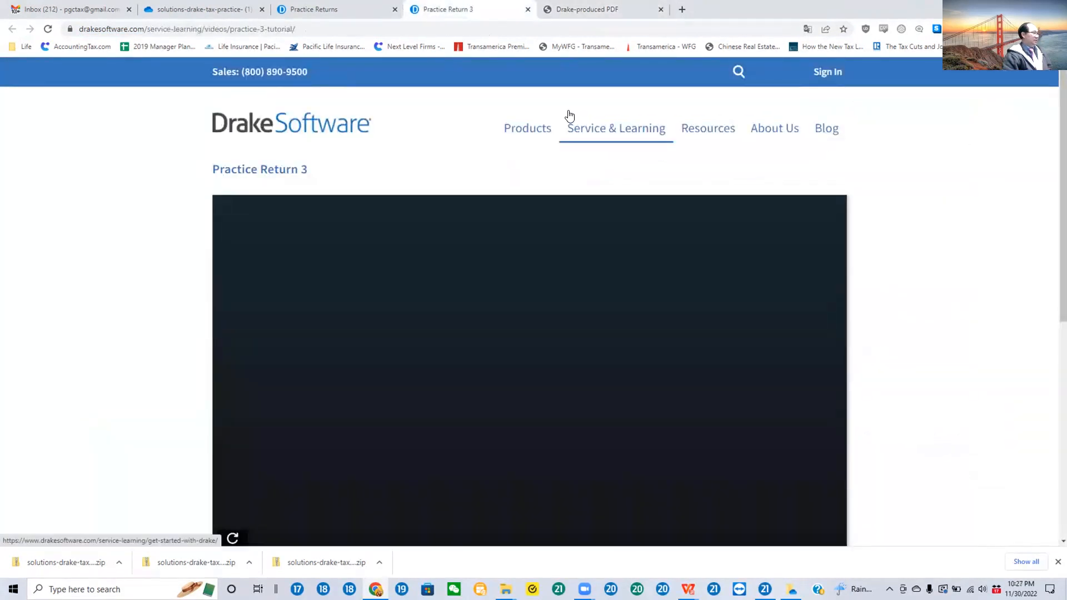
pyautogui.click(527, 9)
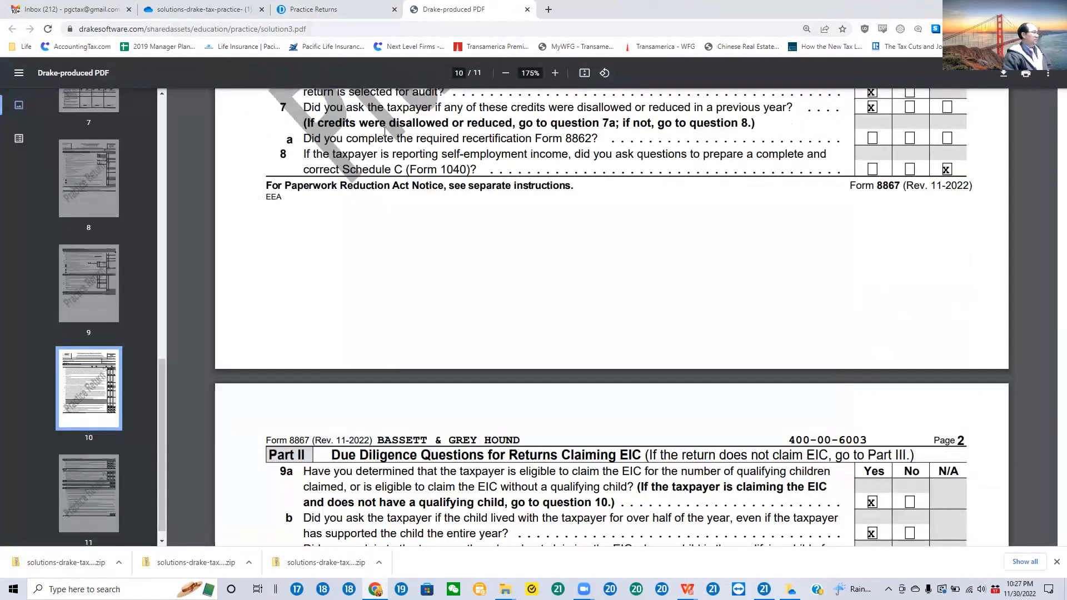
# Step: Open the Practice Return 3 scenario from the Practice Returns list and place it side by side with Drake 2021 Tax Software
pyautogui.click(316, 9)
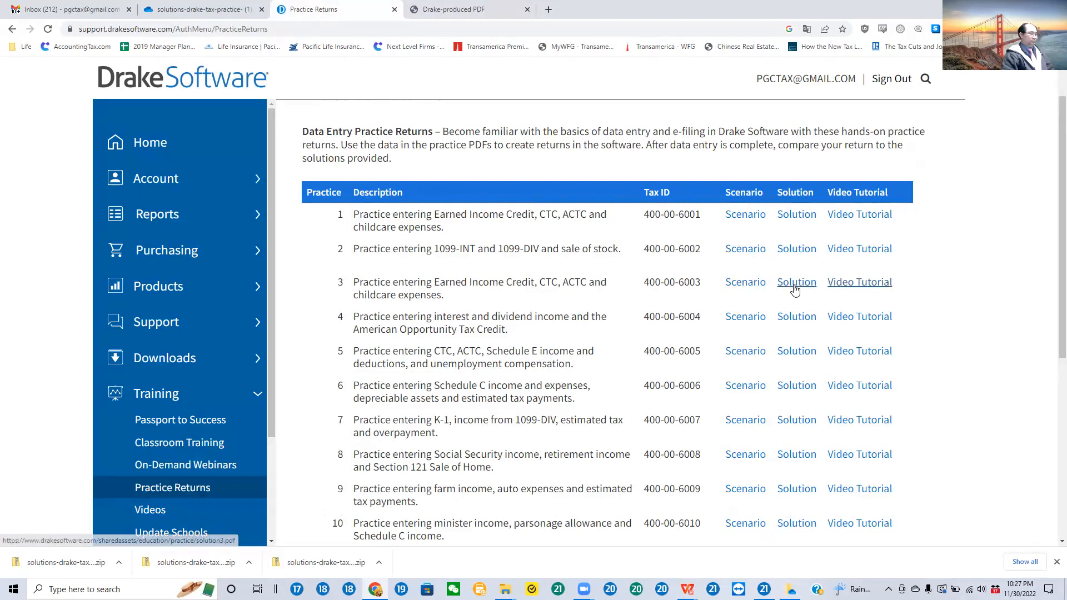
pyautogui.click(742, 285)
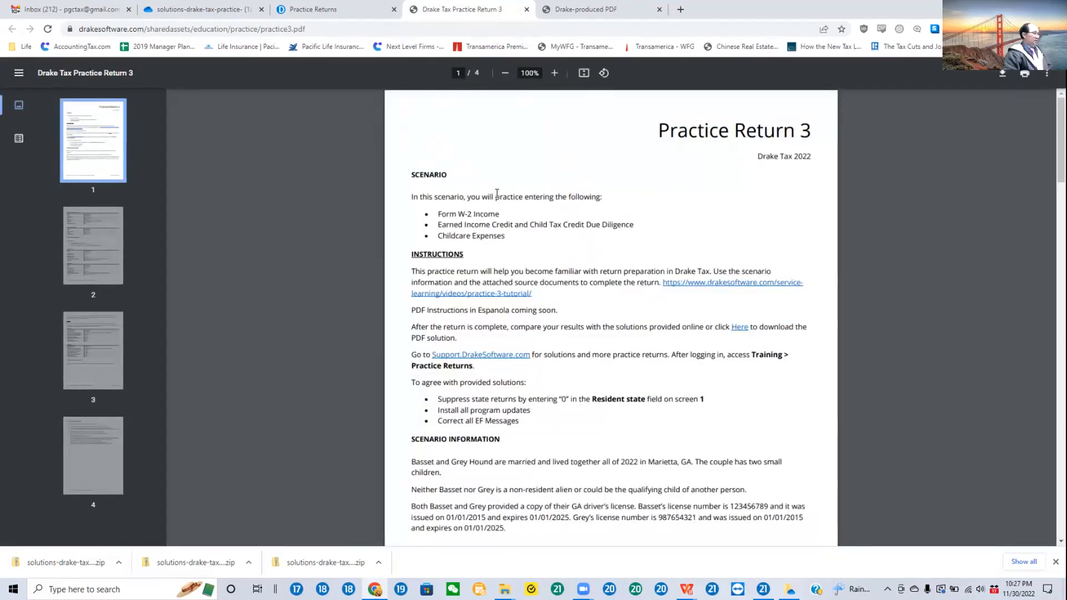
pyautogui.click(567, 11)
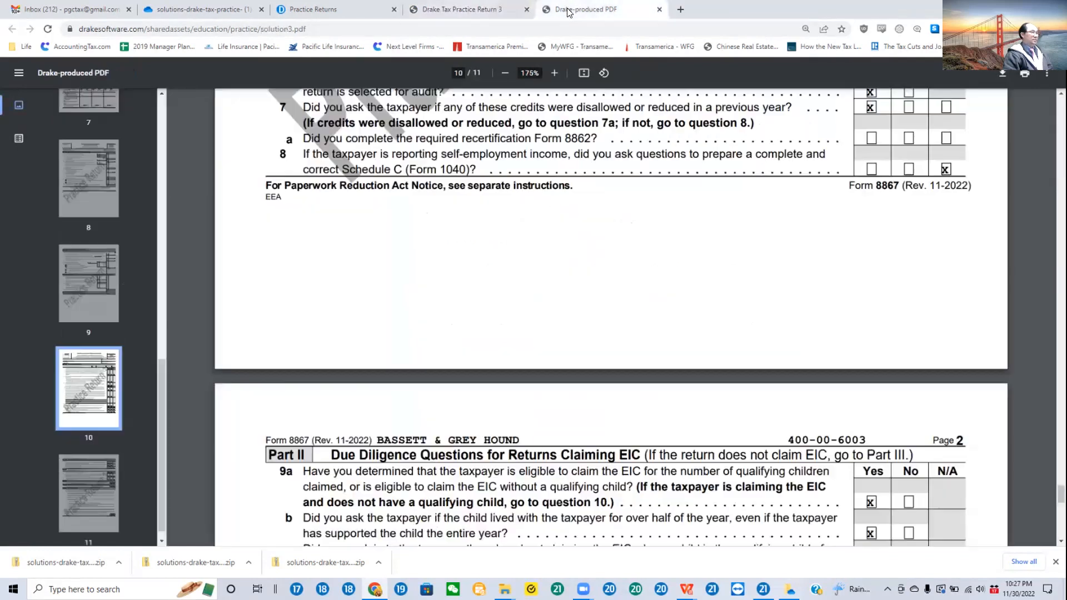
pyautogui.click(473, 15)
pyautogui.moveTo(473, 15); pyautogui.dragTo(0, 94)
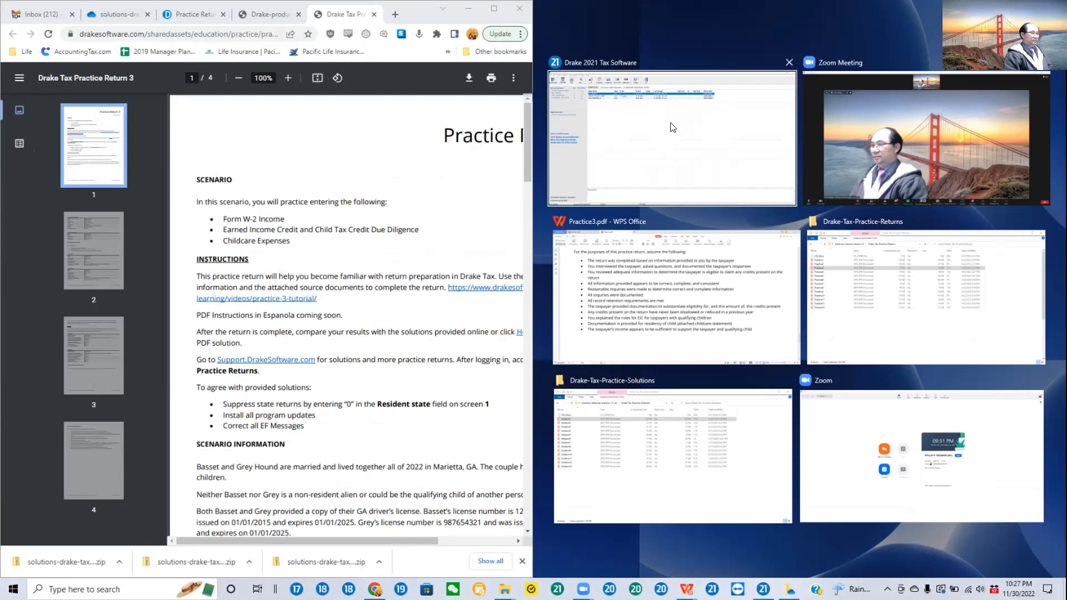
pyautogui.click(671, 127)
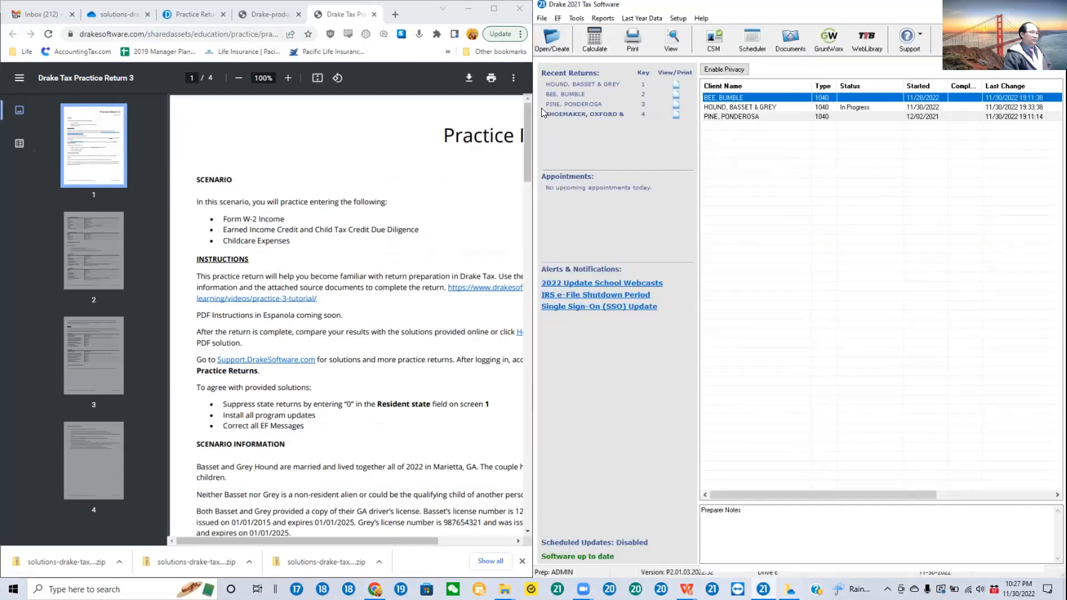
# Step: Open the Name and Address screen of the first recent return and show the scenario's taxpayer and spouse information beside it
pyautogui.click(611, 87)
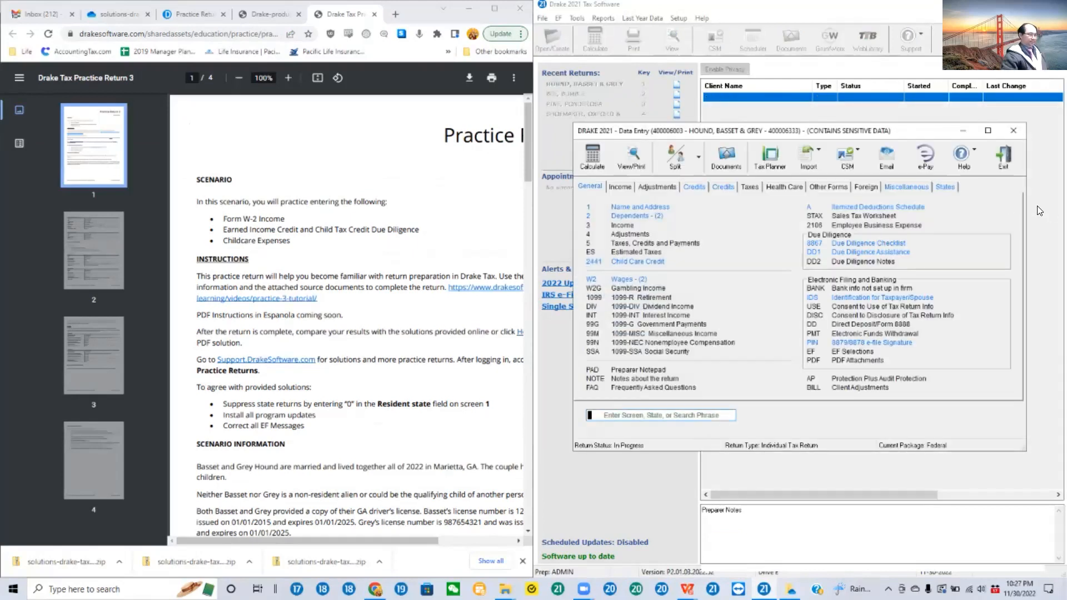
pyautogui.click(657, 209)
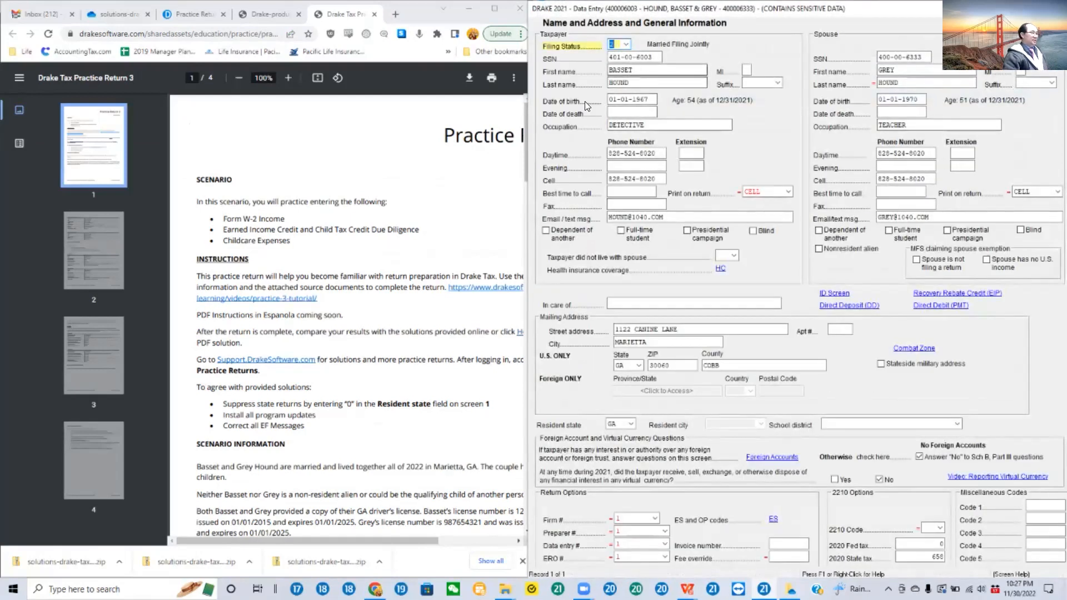
pyautogui.scroll(-5, 280, 311)
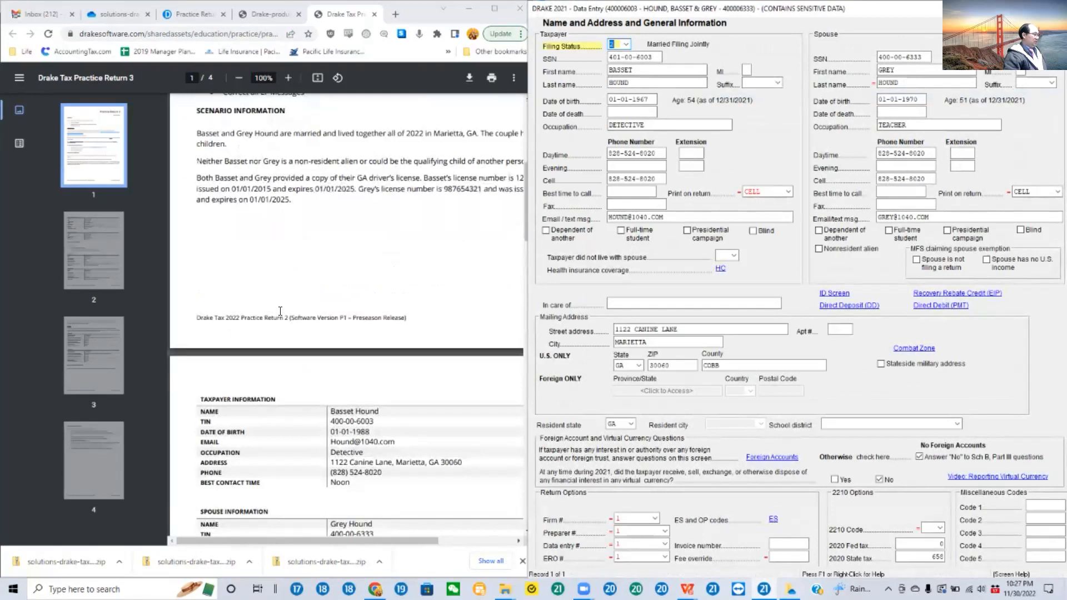
pyautogui.scroll(-5, 280, 311)
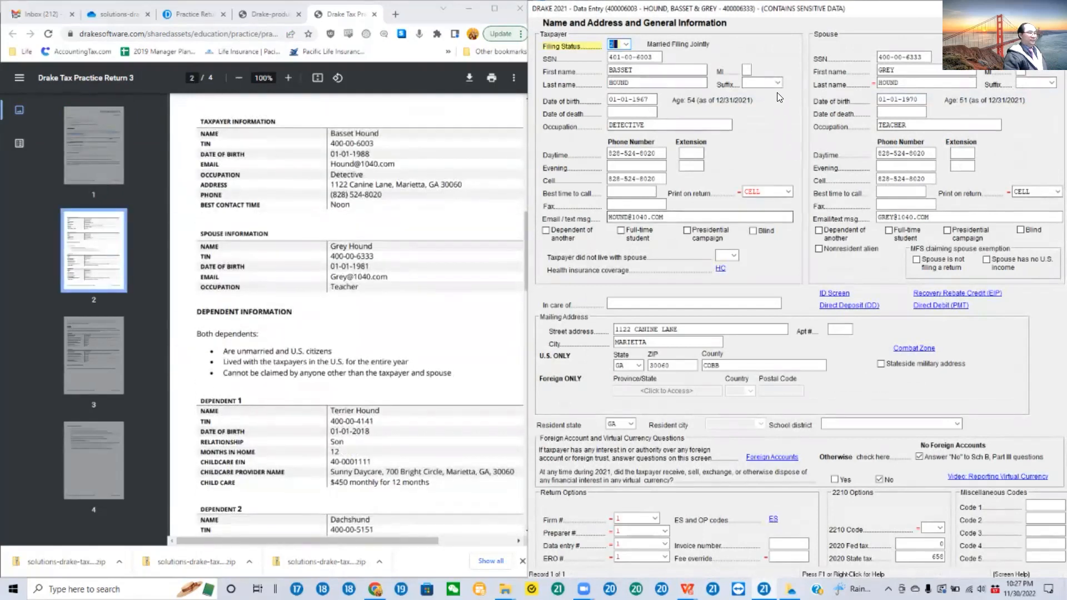
# Step: Read the filing status help, from the list of statuses through the head of household rules, and close it
pyautogui.click(625, 43)
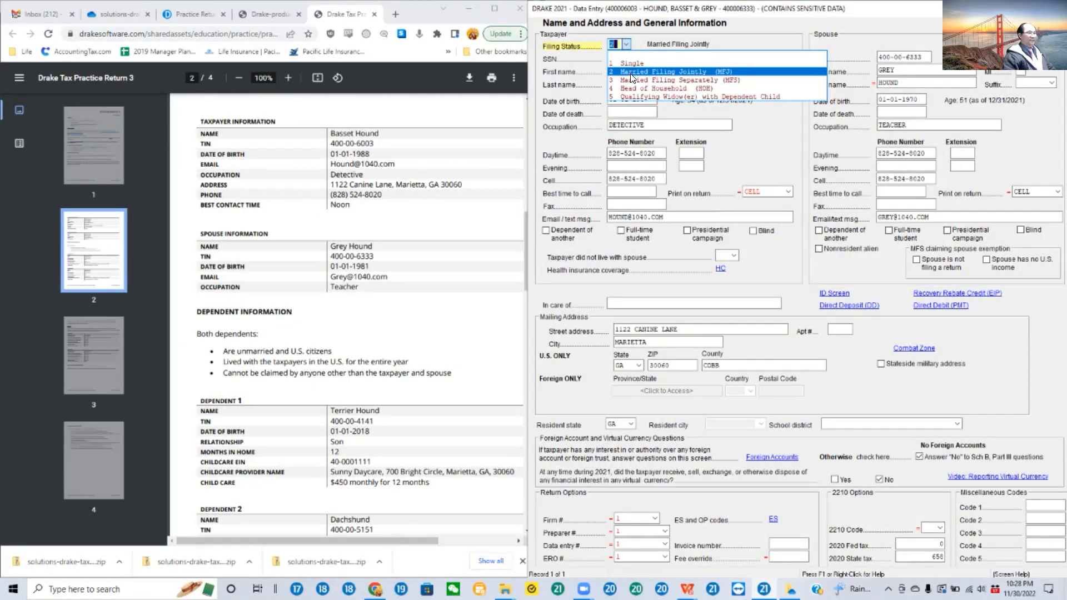
pyautogui.press('F1')
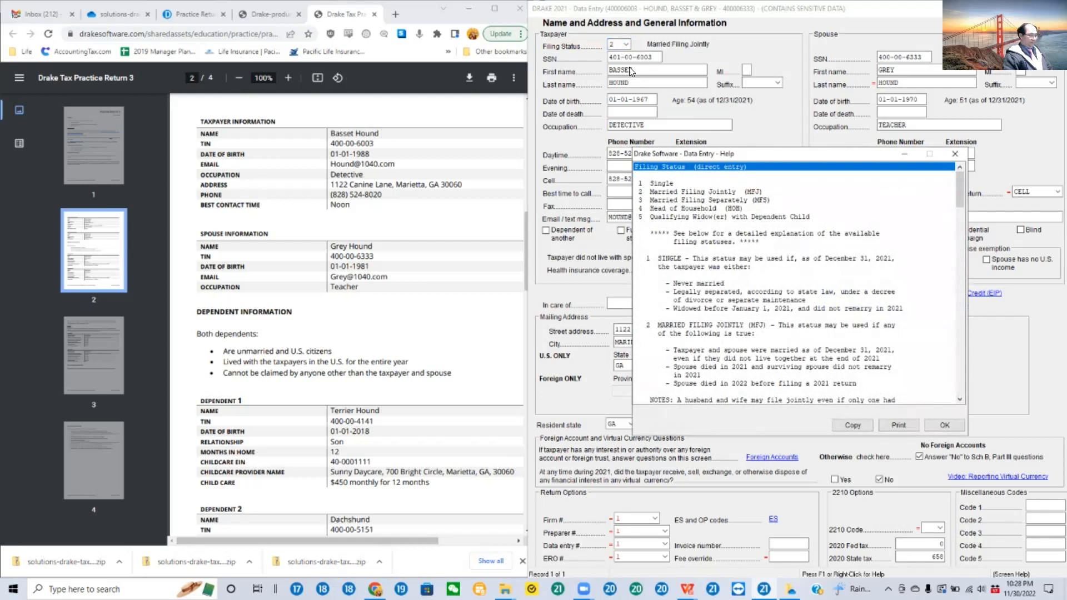
pyautogui.click(954, 154)
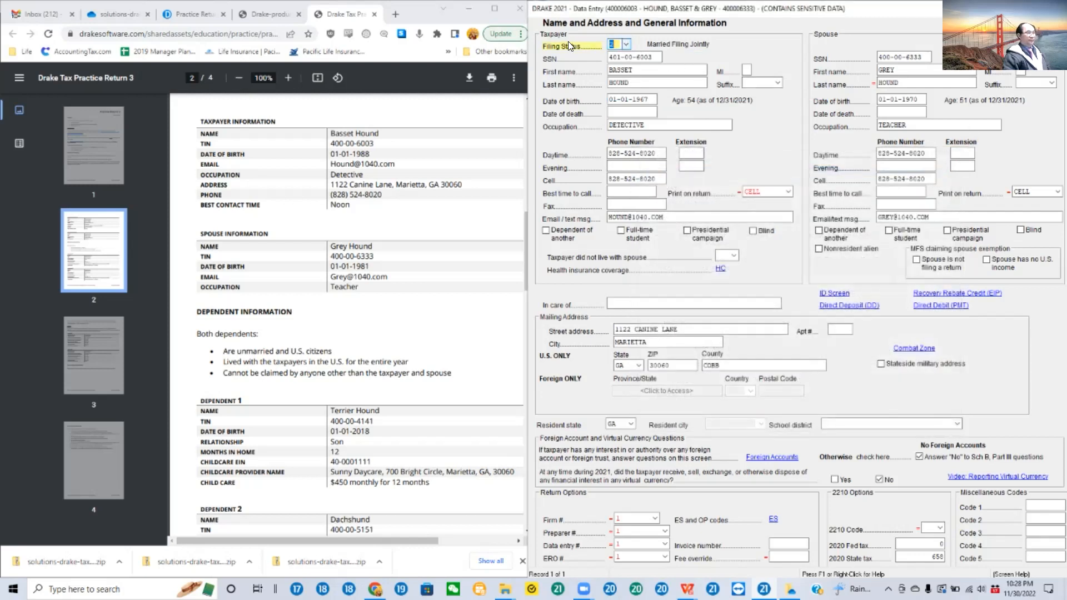
pyautogui.click(632, 55)
pyautogui.click(621, 44)
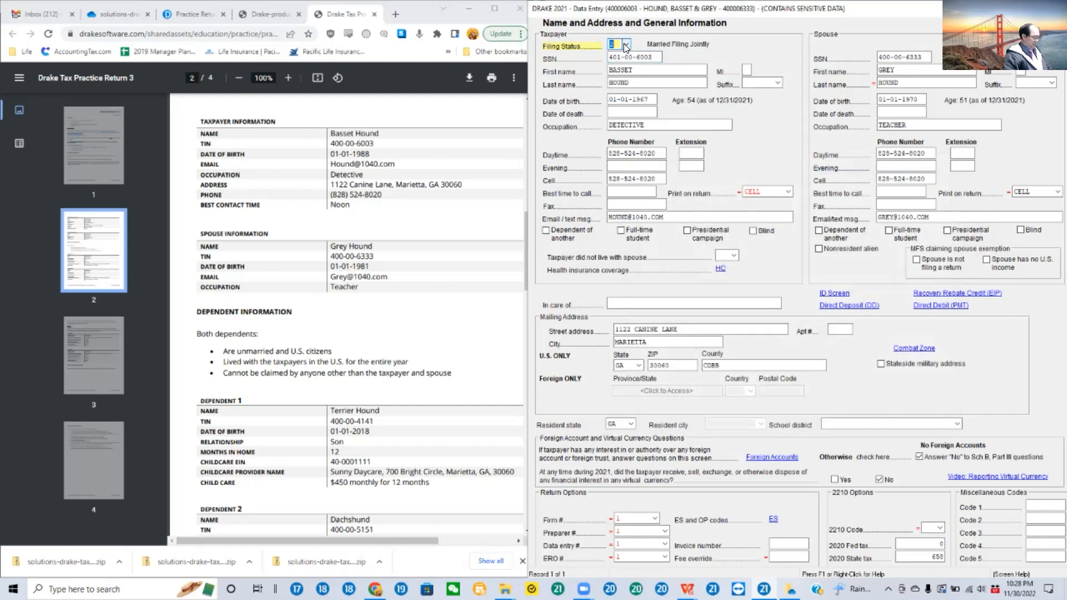
pyautogui.press('F1')
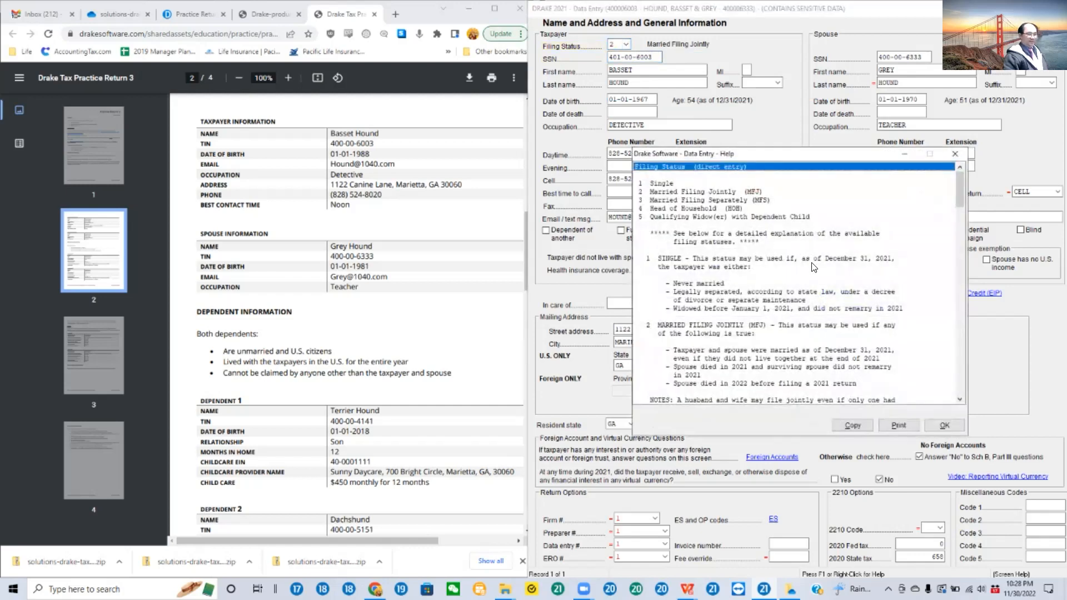
pyautogui.scroll(-2, 817, 268)
pyautogui.scroll(-5, 817, 268)
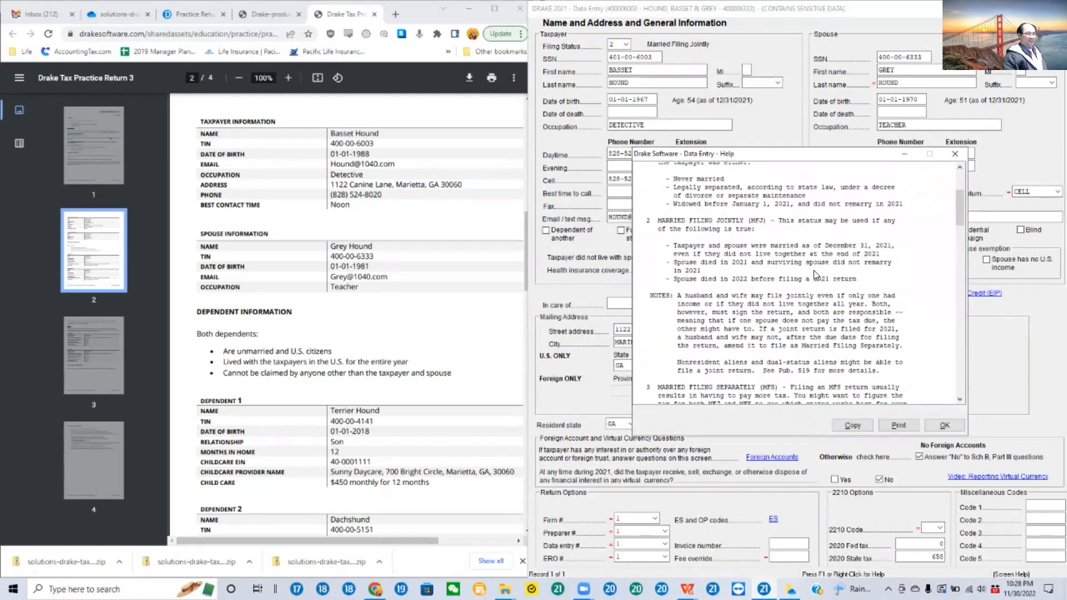
pyautogui.scroll(-9, 815, 273)
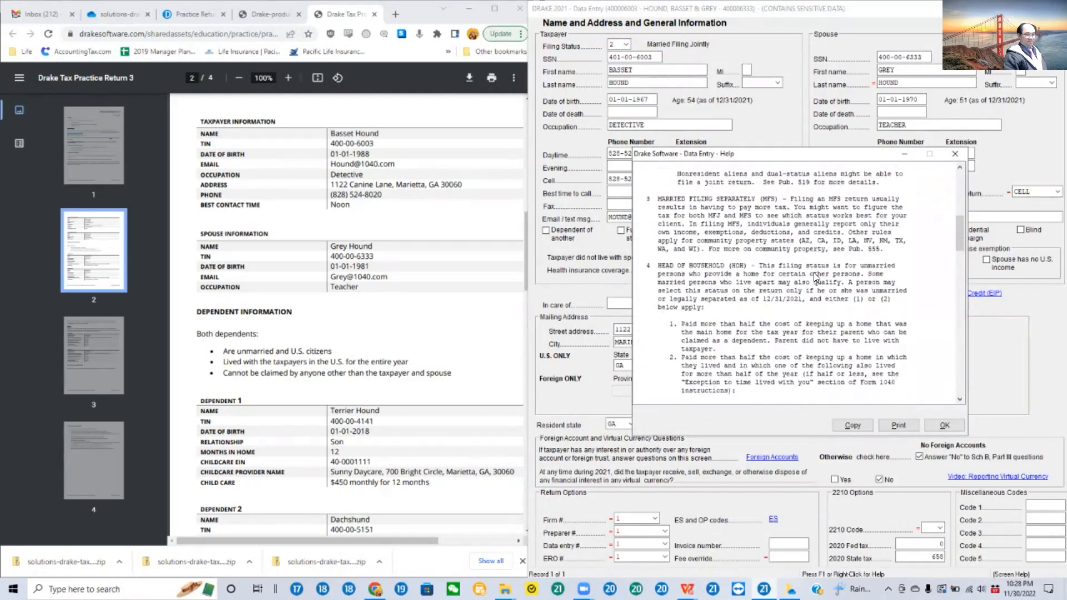
pyautogui.scroll(-6, 813, 272)
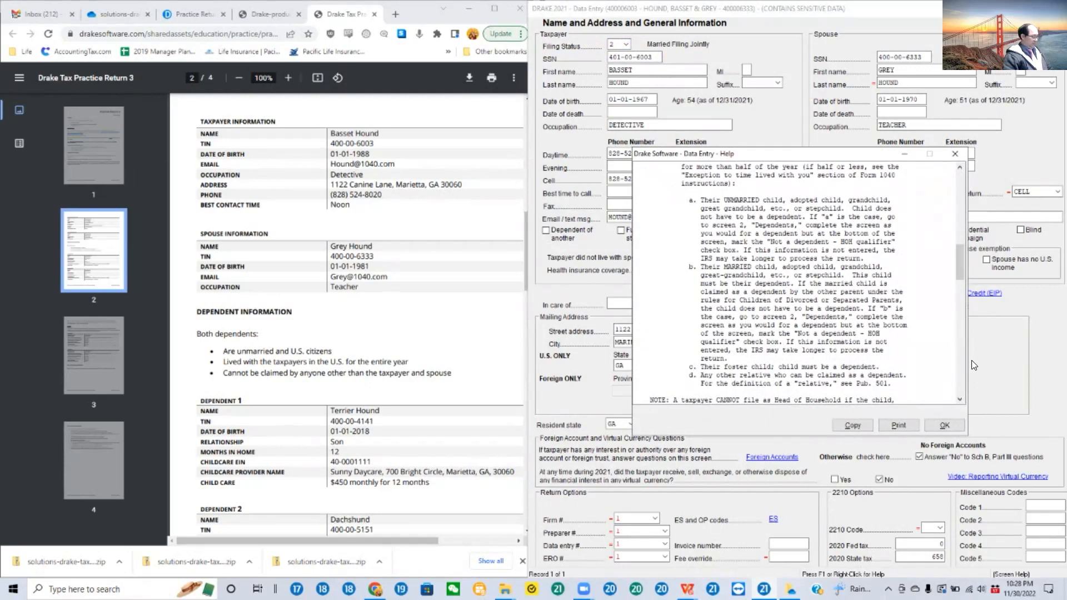
pyautogui.press('Escape')
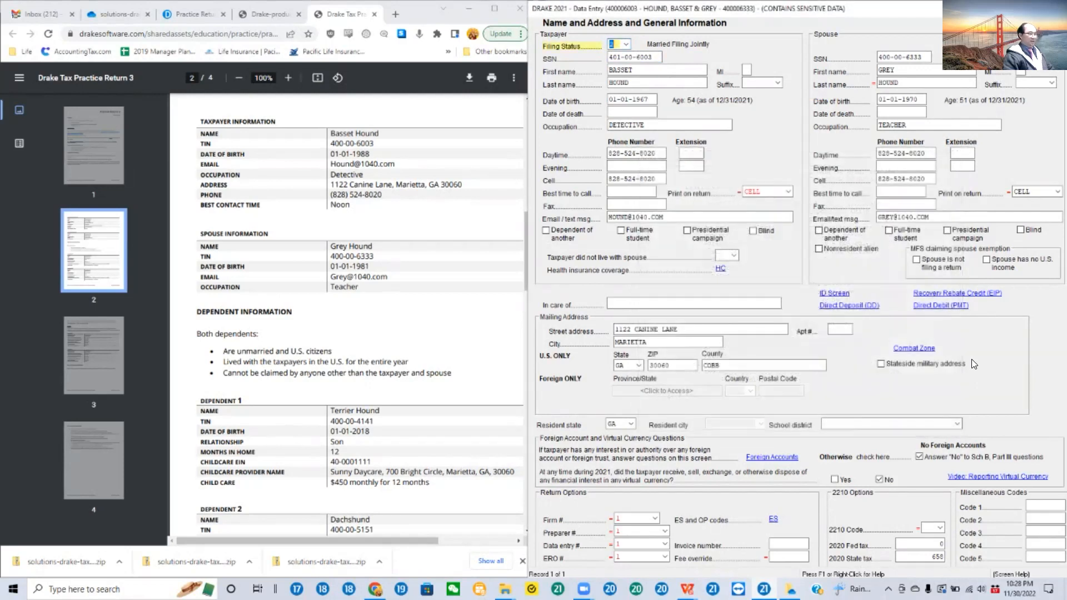
# Step: Choose Married Filing Jointly as the filing status, and check the street address and ZIP code in the mailing address
pyautogui.click(625, 42)
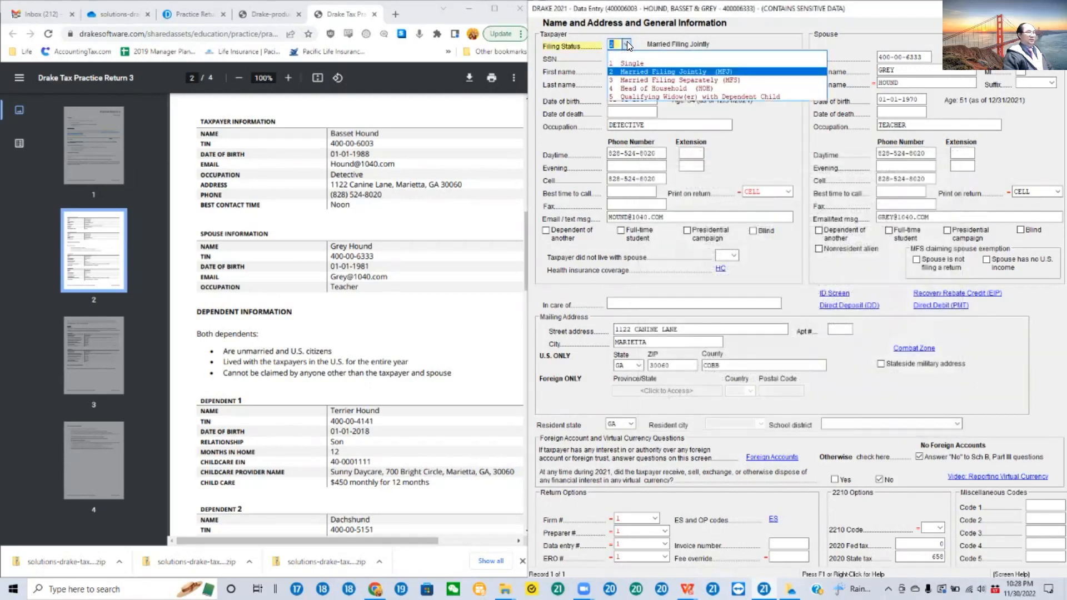
pyautogui.click(657, 68)
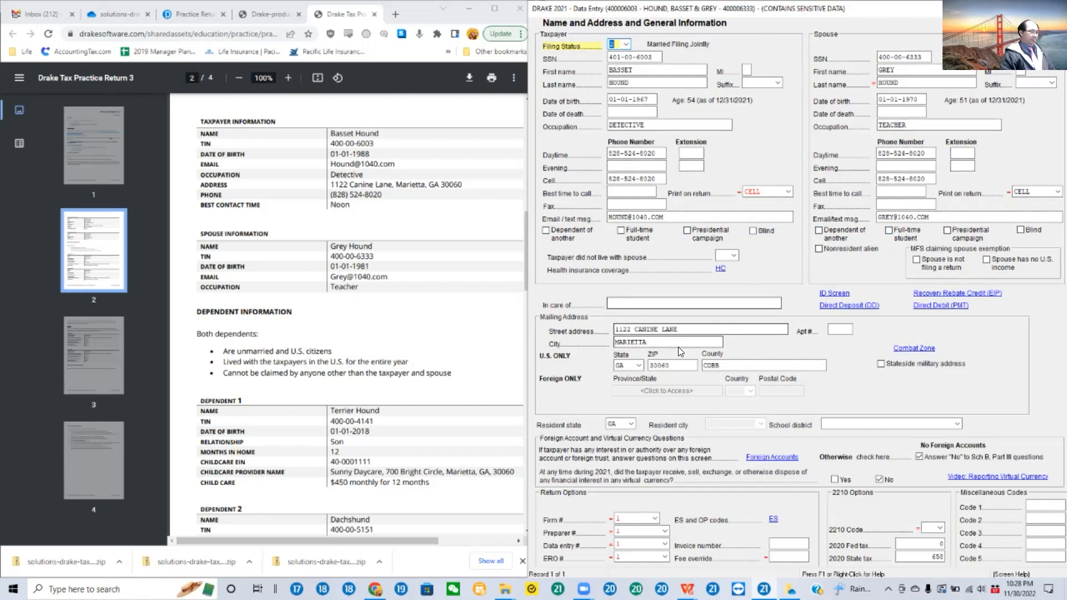
pyautogui.click(690, 329)
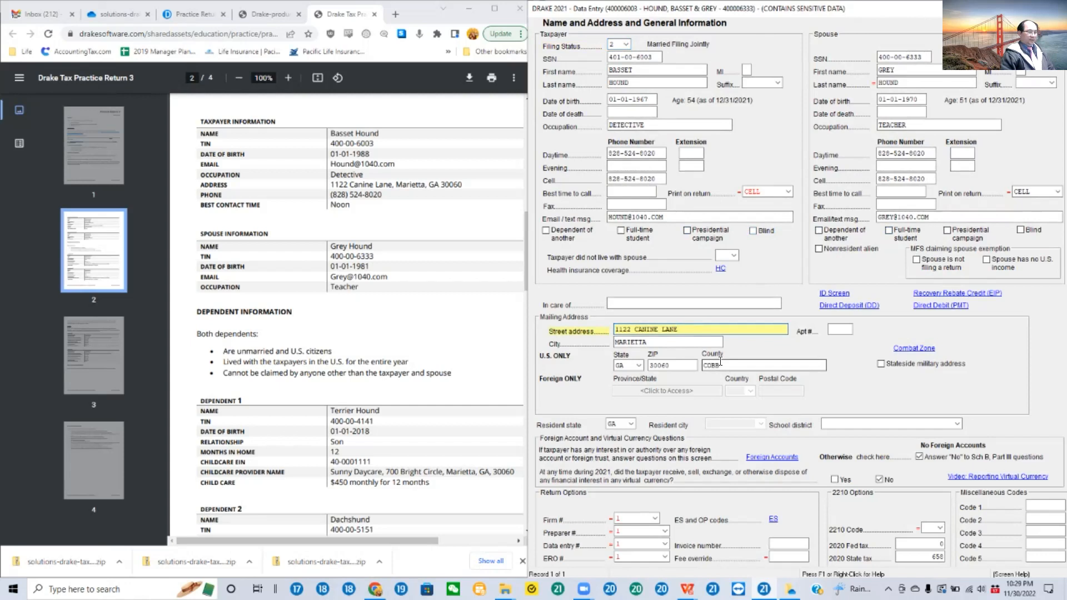
pyautogui.click(656, 366)
pyautogui.moveTo(656, 366); pyautogui.dragTo(649, 368)
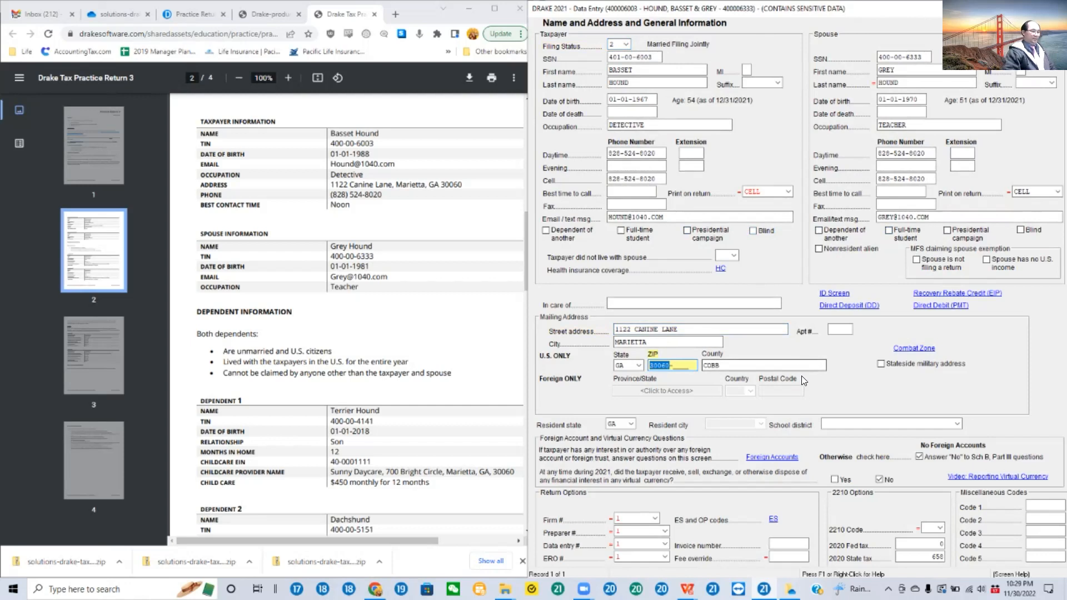
# Step: Set the resident state to 0 (Suppress State) and toggle the option answering "No" to the Schedule B, Part III questions
pyautogui.click(631, 426)
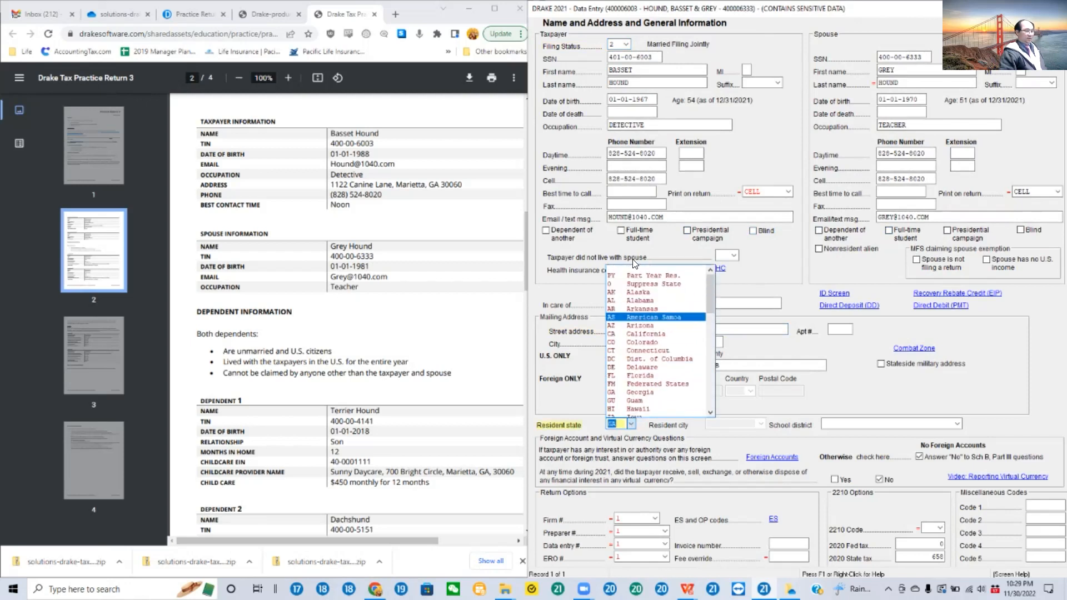
pyautogui.click(648, 287)
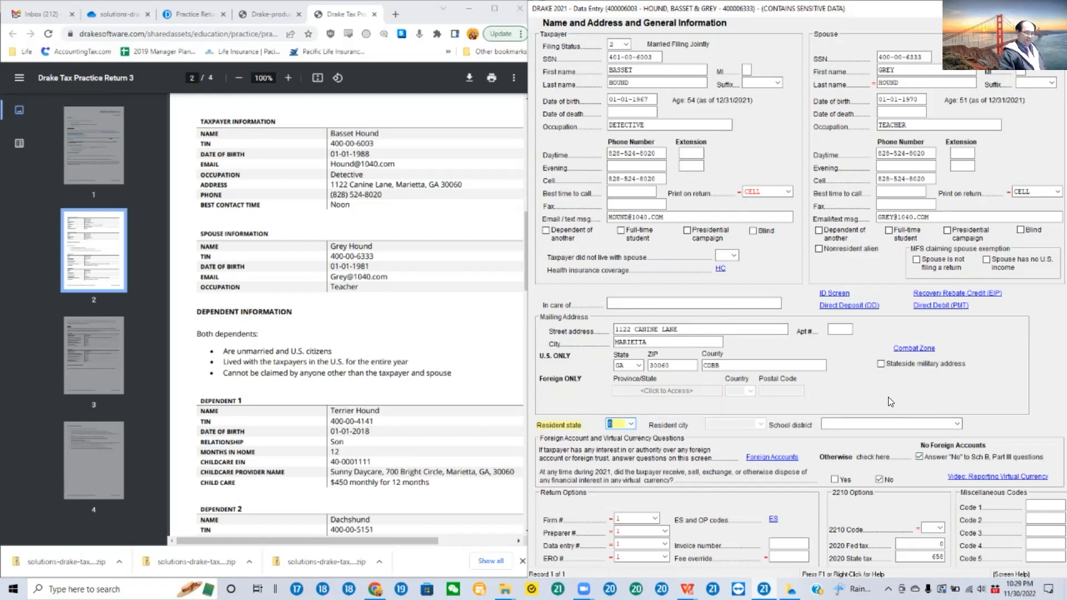
pyautogui.click(919, 457)
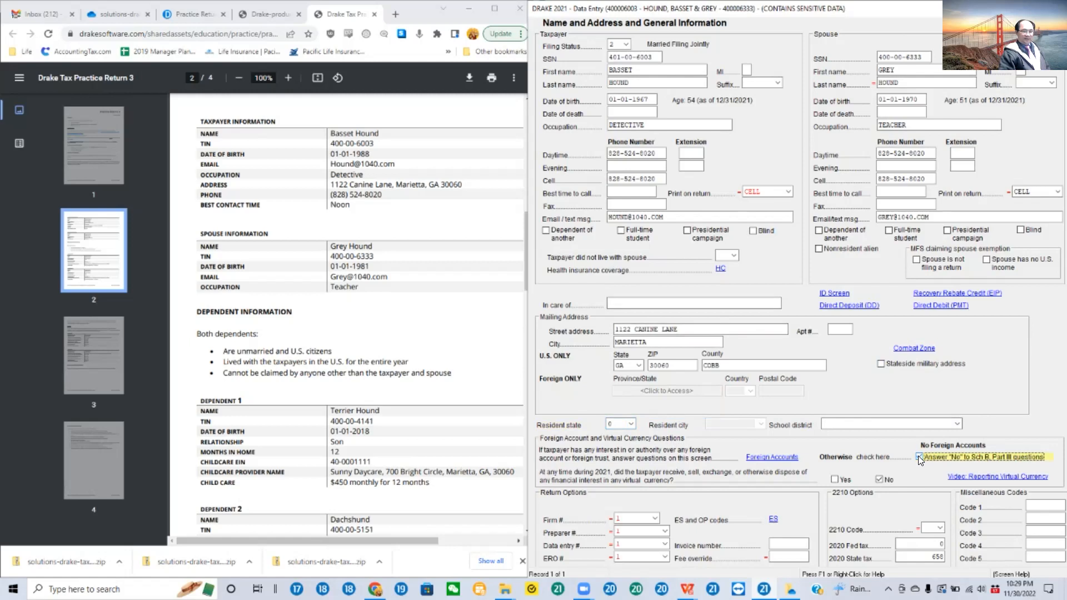
# Step: Answer No to the Schedule B, Part III foreign account questions and No to the 2021 virtual currency question
pyautogui.click(919, 457)
pyautogui.click(877, 478)
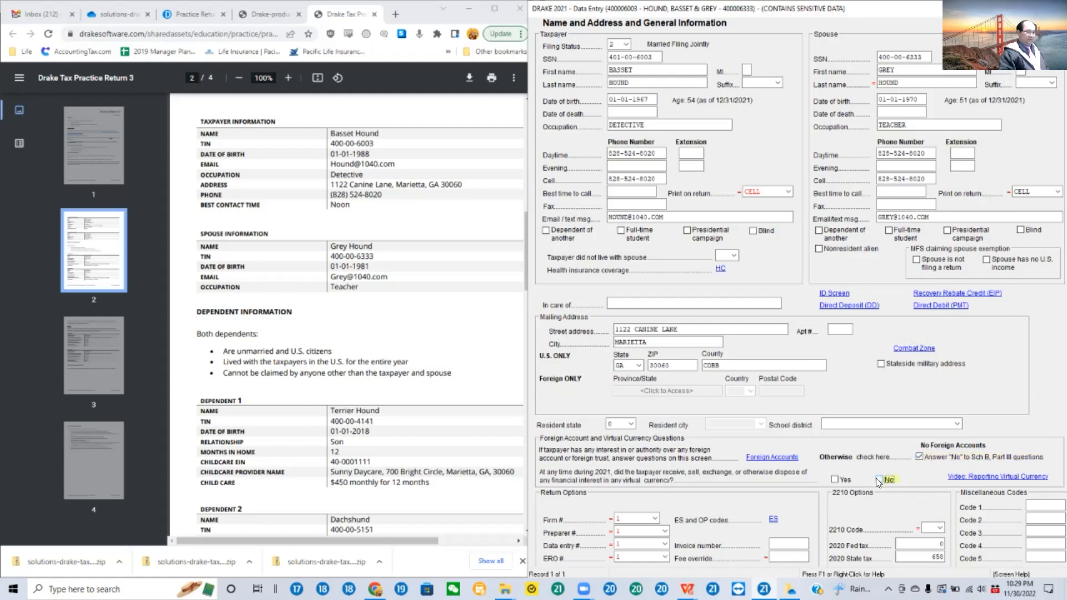
pyautogui.click(877, 478)
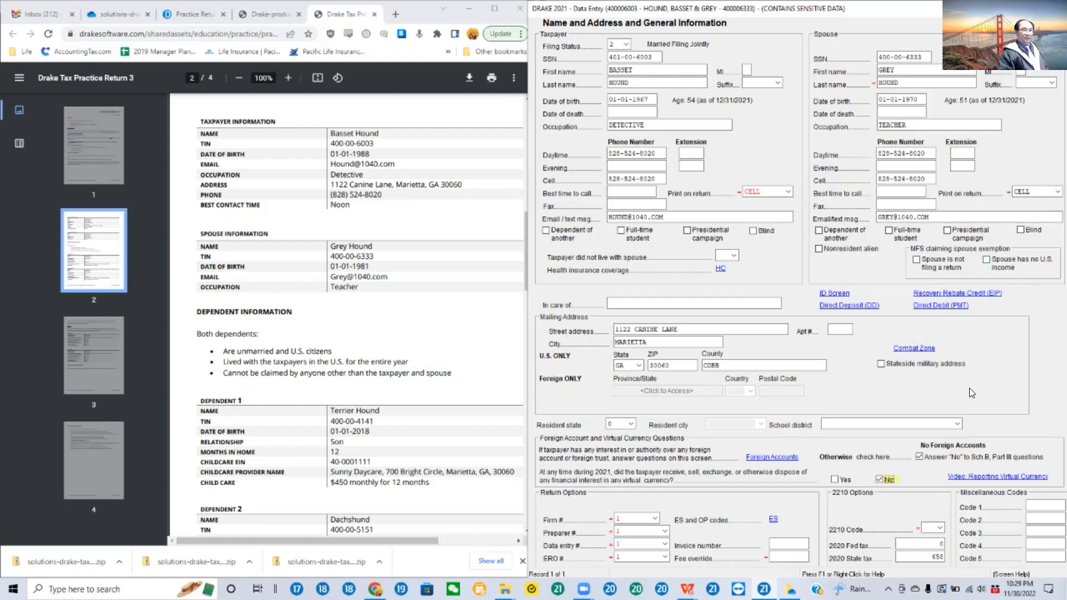
# Step: Review the Required Identification and Recovery Rebate Credit screens, and close the Name and Address screen
pyautogui.click(838, 294)
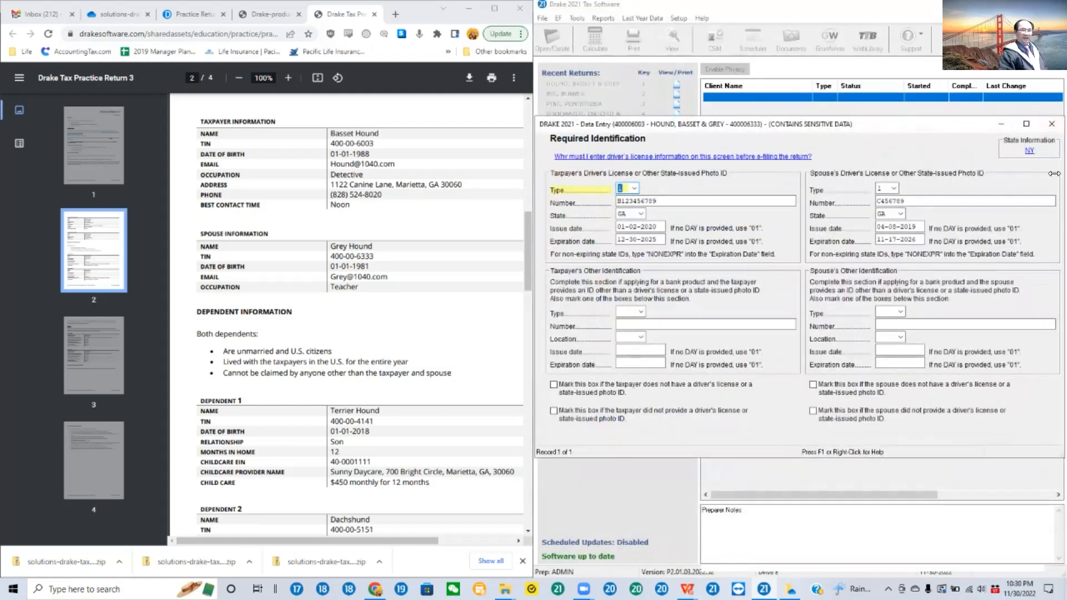
pyautogui.click(1050, 123)
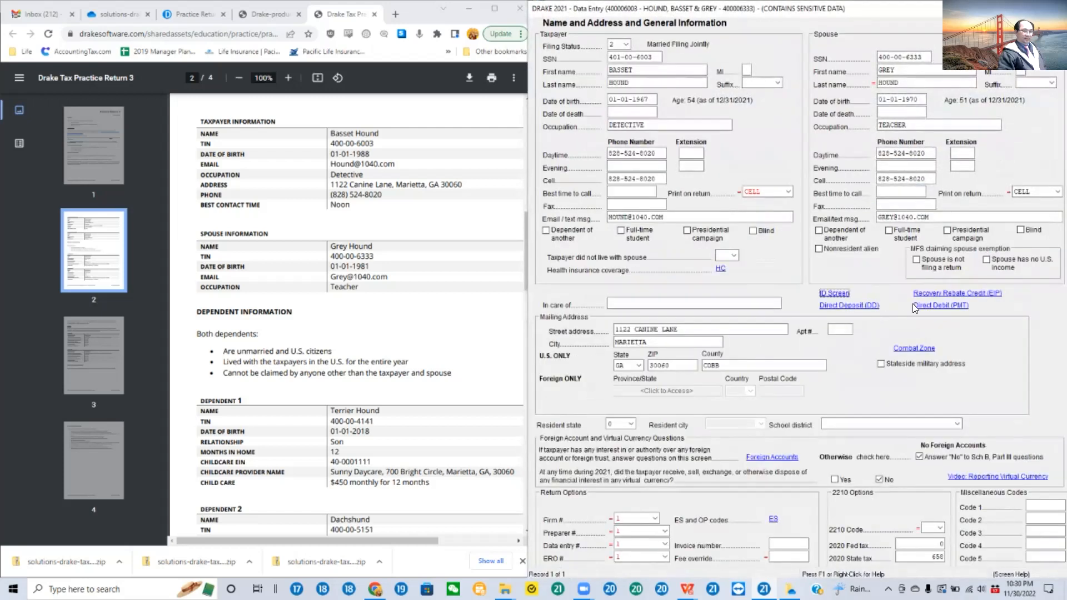
pyautogui.click(946, 296)
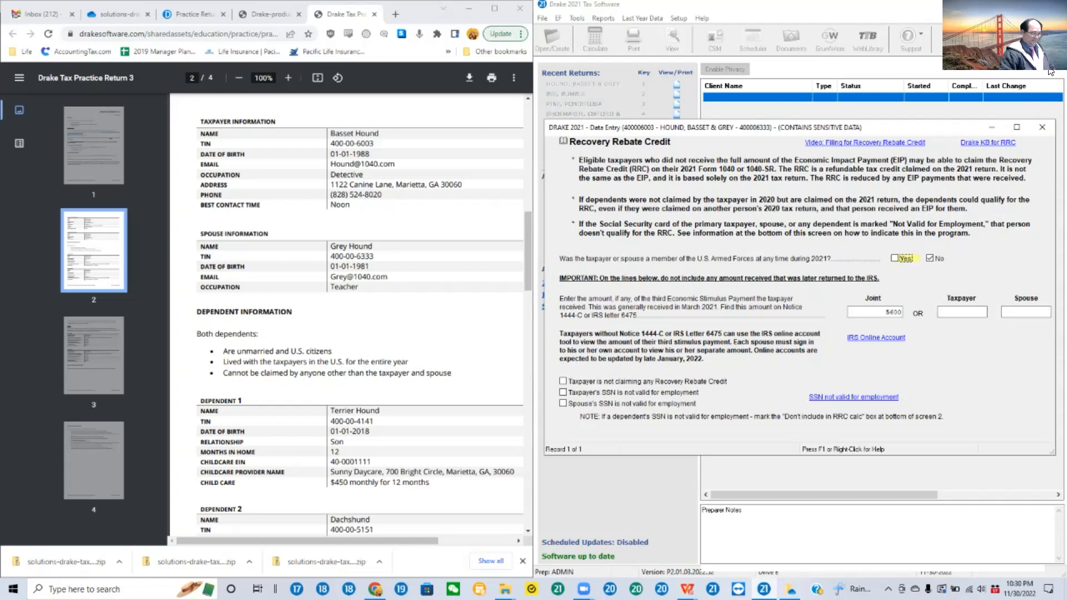
pyautogui.click(1042, 127)
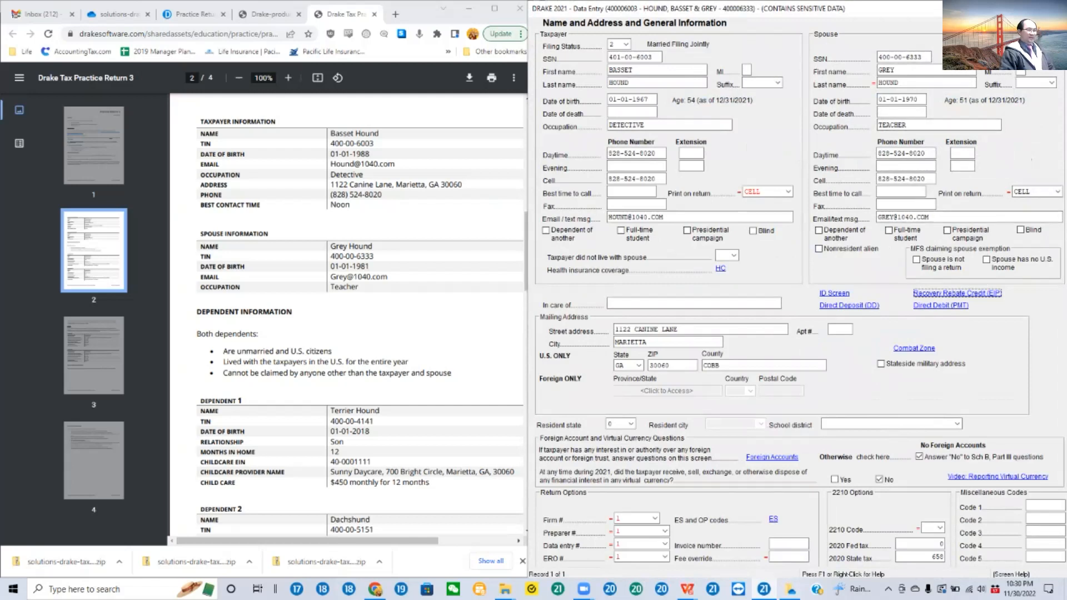
pyautogui.press('Escape')
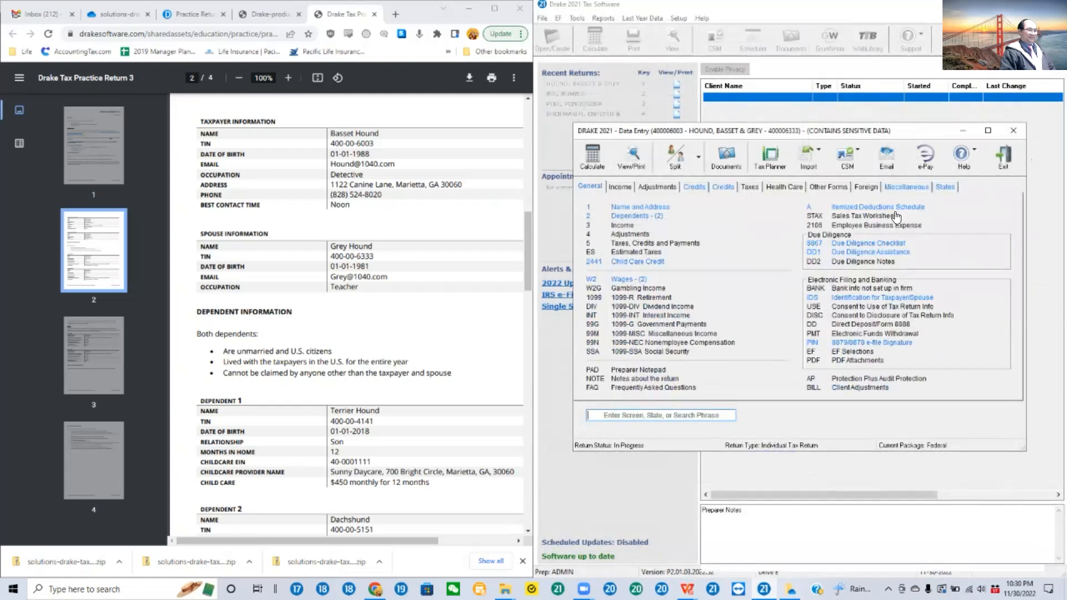
# Step: Open the first dependent's full record and answer Yes to unmarried and living with the taxpayer, and No to another person qualifying
pyautogui.click(644, 217)
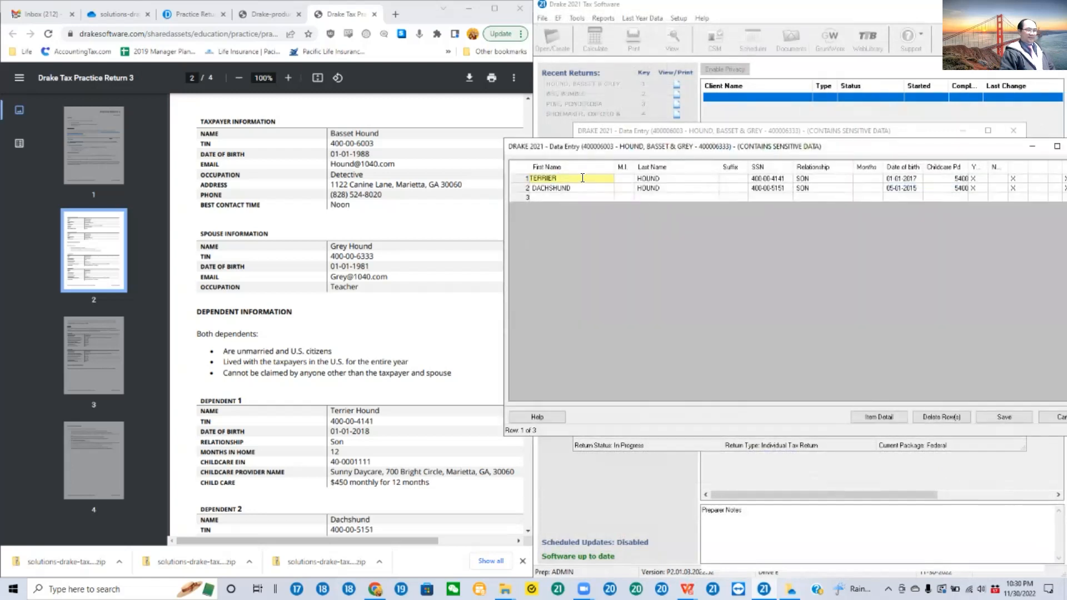
pyautogui.press('Escape')
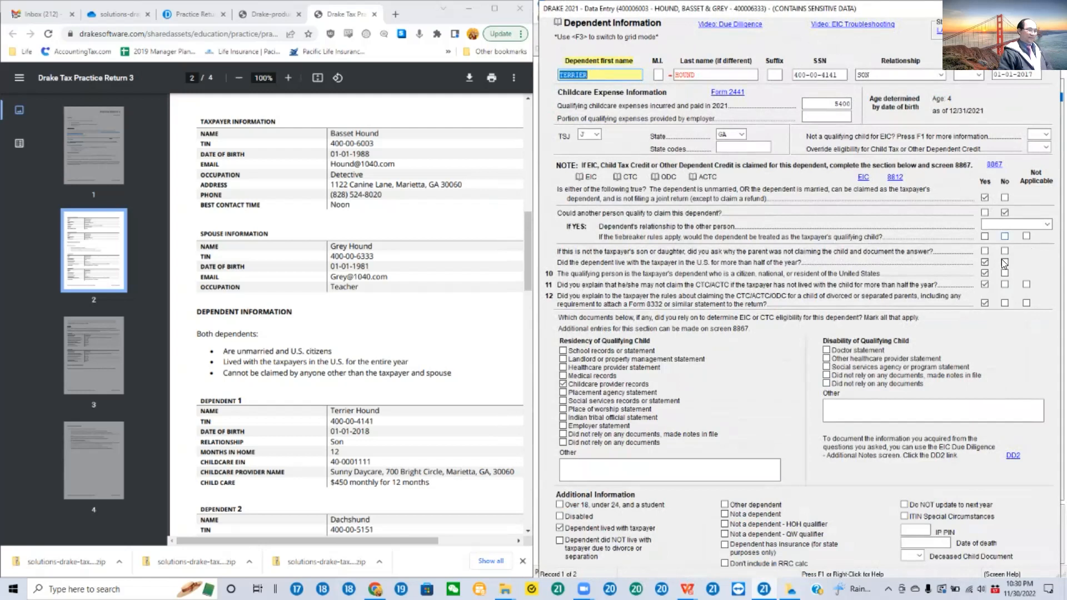
pyautogui.click(984, 262)
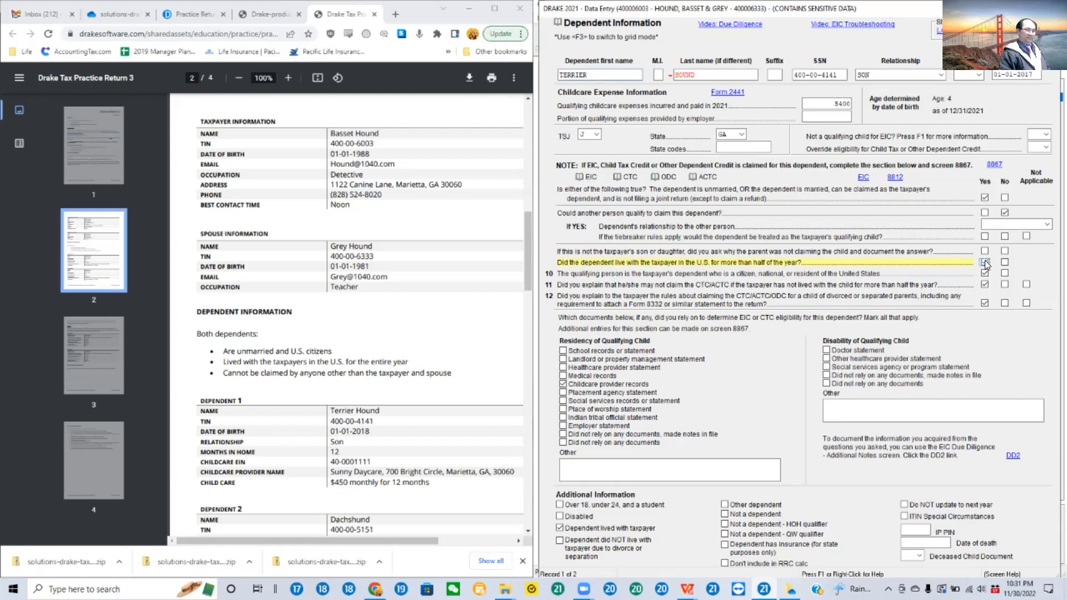
pyautogui.click(984, 196)
pyautogui.click(983, 197)
pyautogui.click(1005, 213)
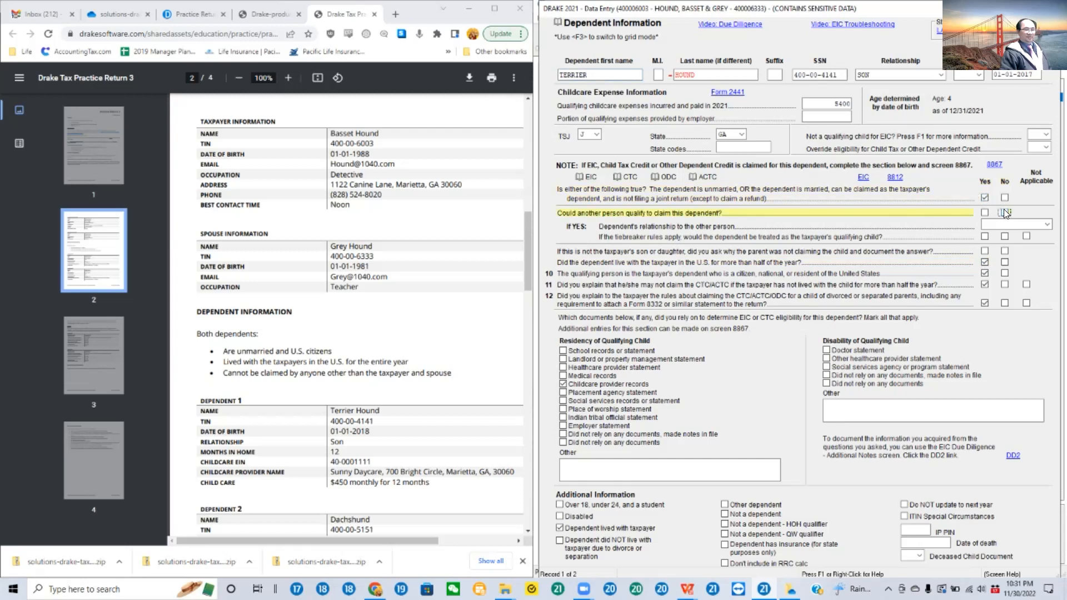
pyautogui.click(1005, 212)
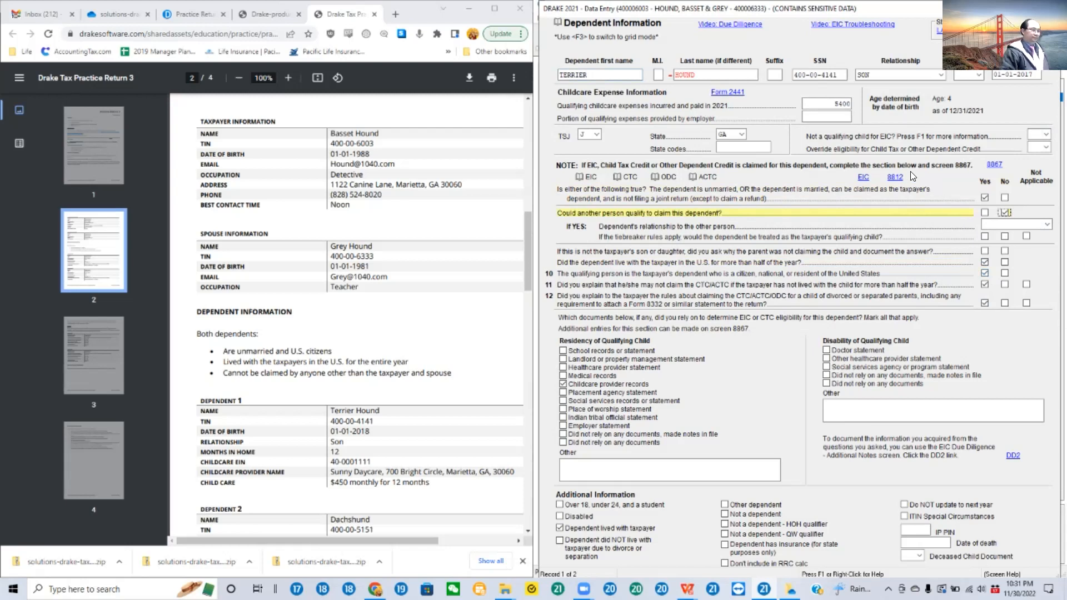
# Step: Try answering Yes to another person qualifying to claim the dependent, view the relationship options, and restore the No answer
pyautogui.click(984, 212)
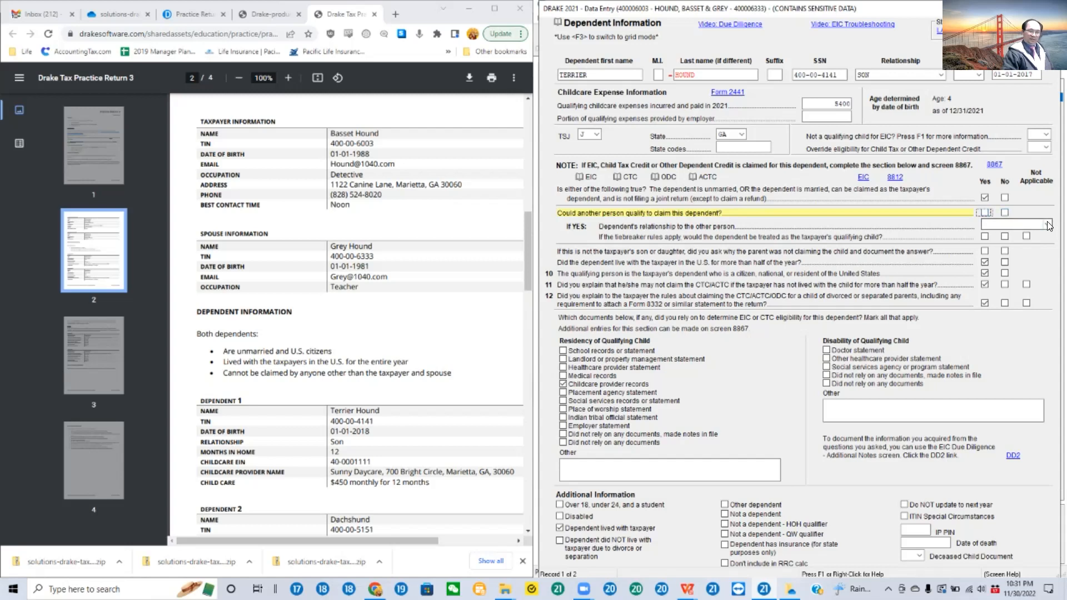
pyautogui.click(984, 212)
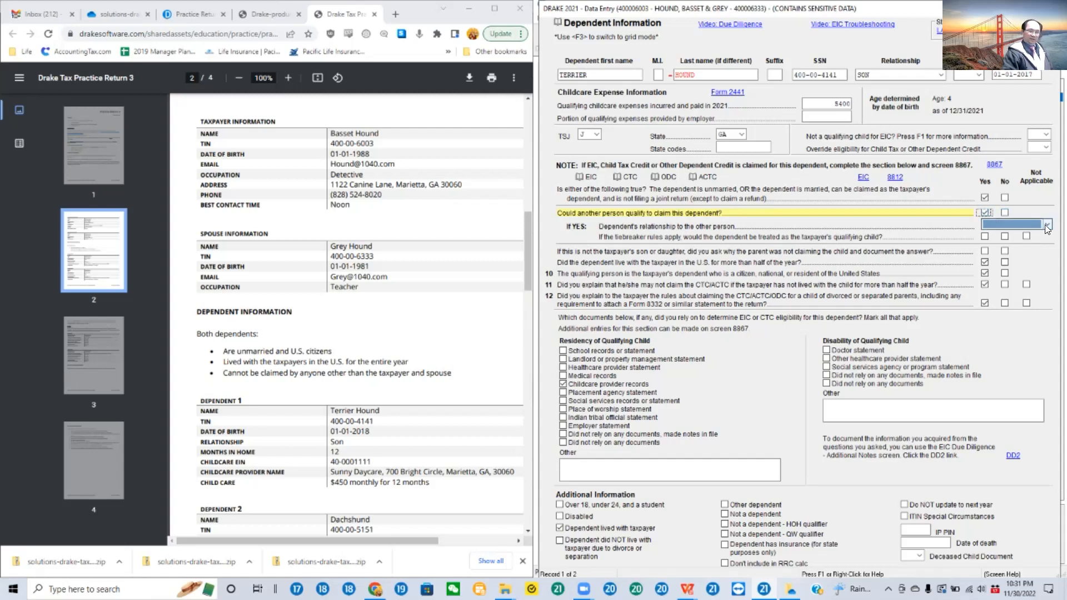
pyautogui.click(1048, 225)
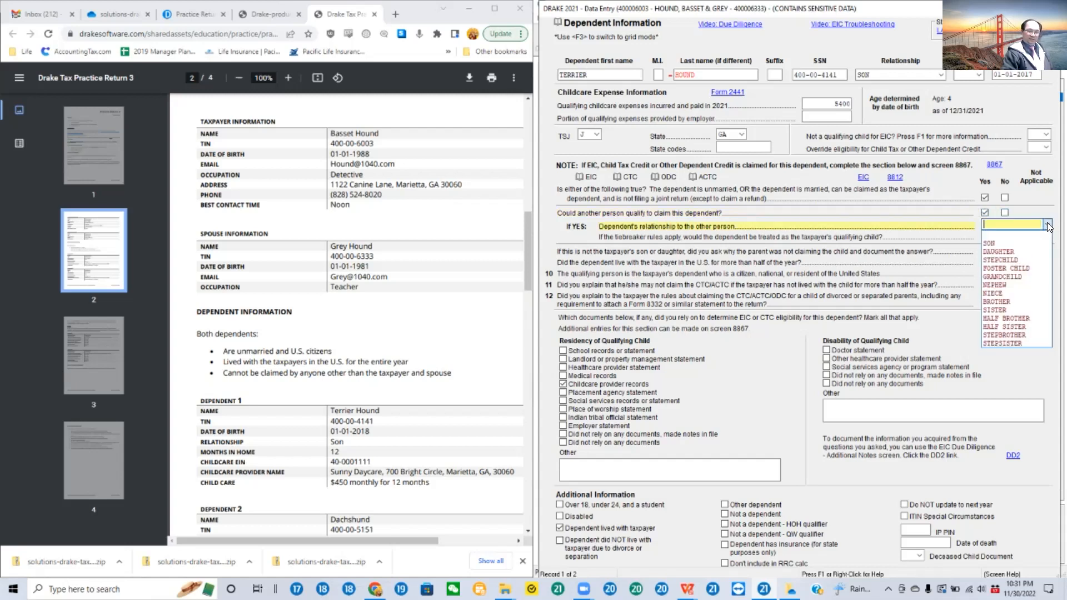
pyautogui.click(985, 211)
pyautogui.click(984, 211)
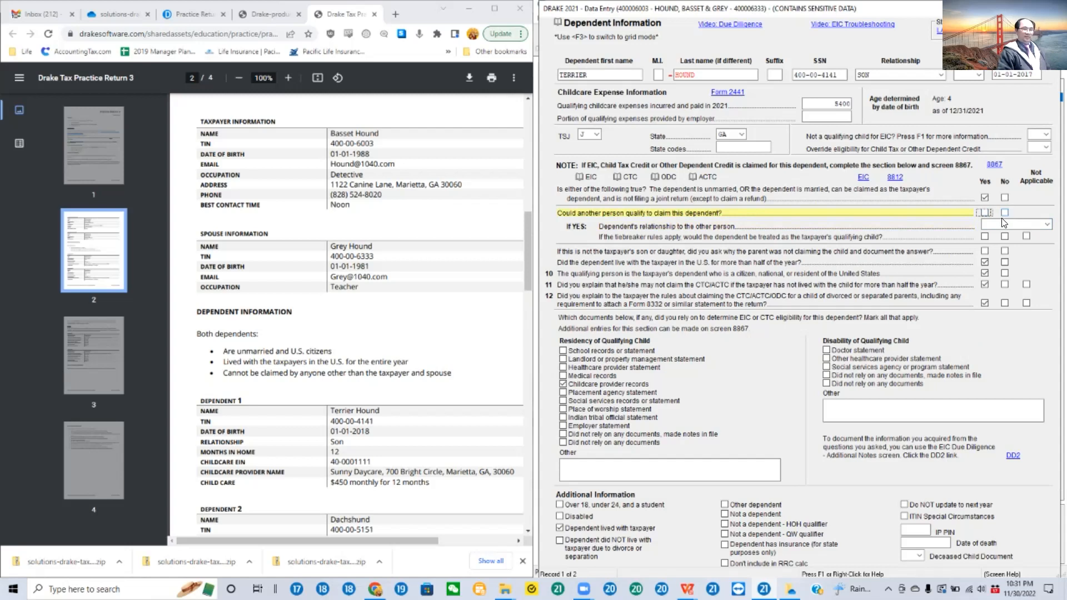
pyautogui.click(1003, 212)
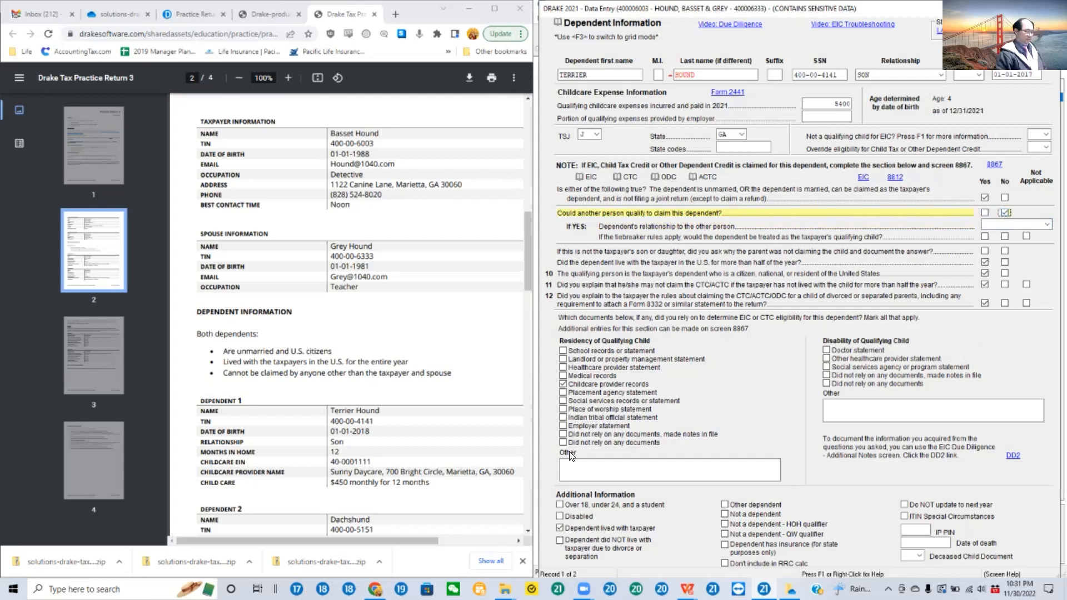
# Step: Mark childcare provider records as residency proof and the dependent as living with the taxpayer, and check the qualifying childcare expenses
pyautogui.click(561, 383)
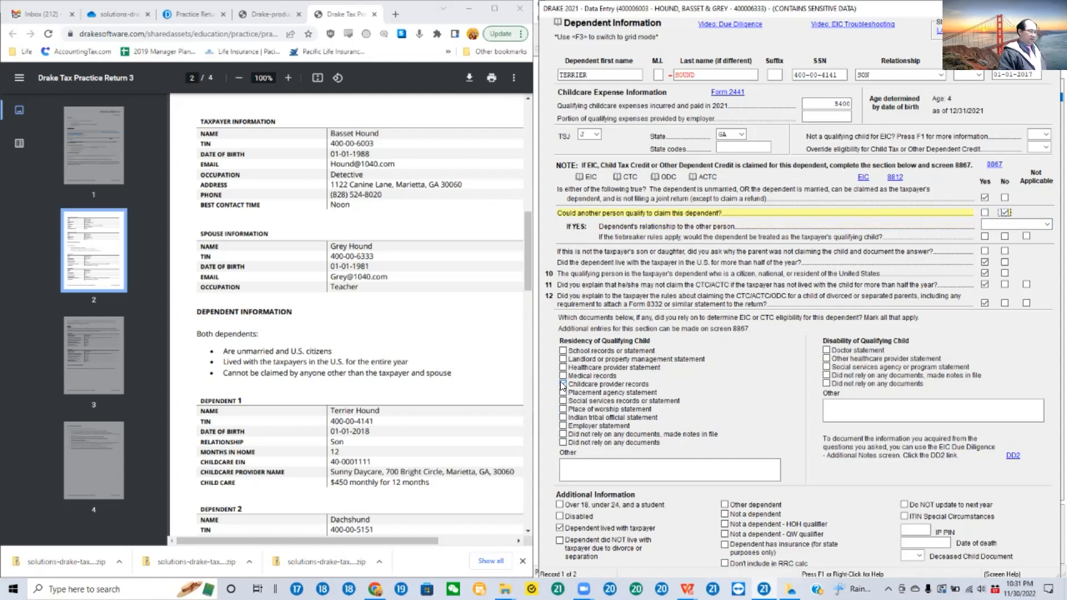
pyautogui.click(562, 384)
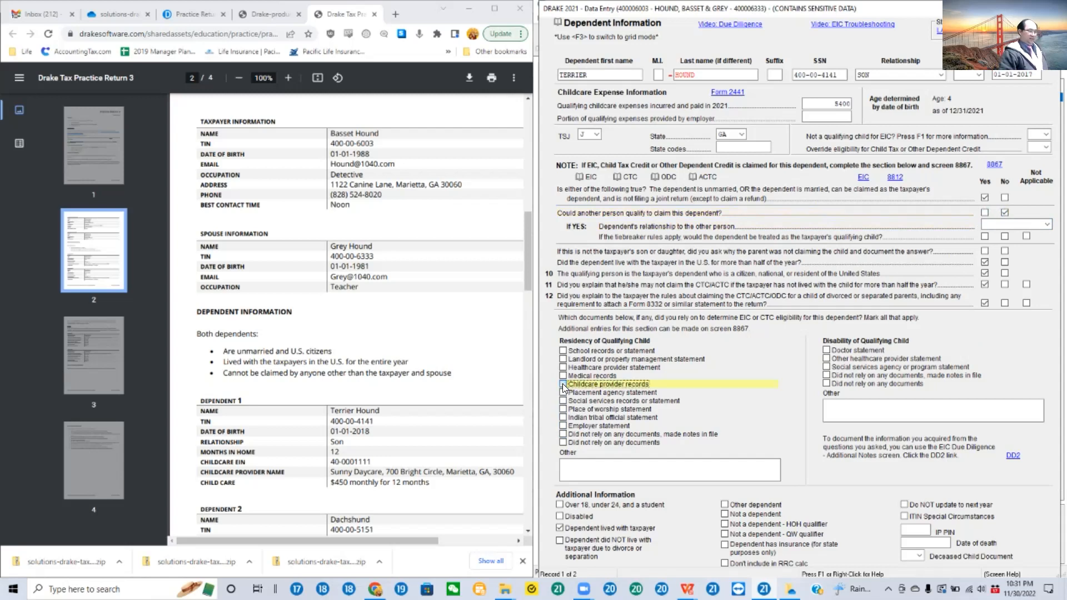
pyautogui.click(563, 383)
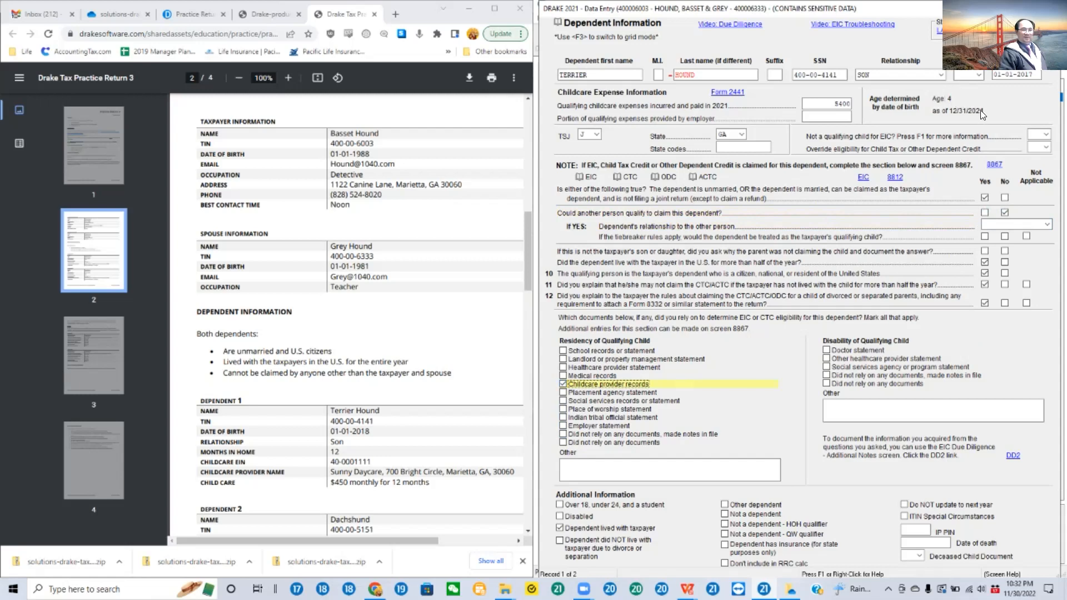
pyautogui.click(559, 529)
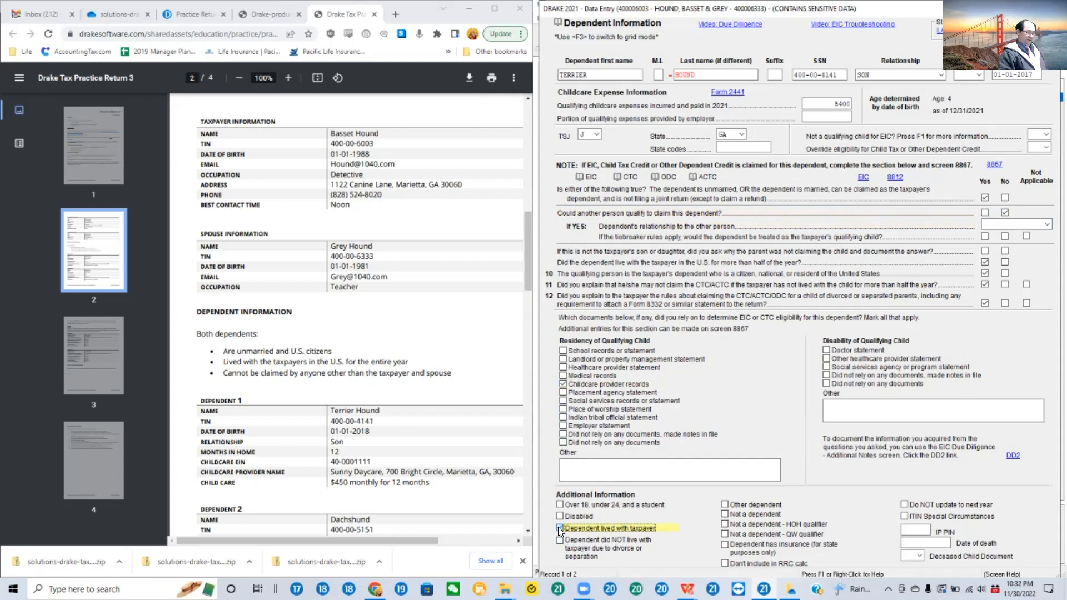
pyautogui.click(828, 104)
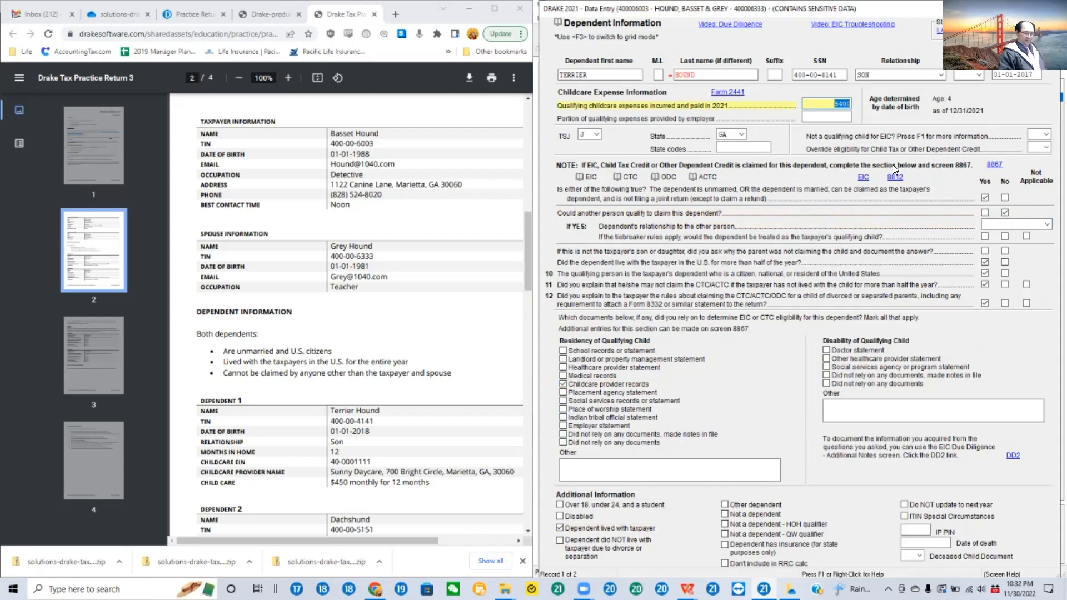
# Step: Show the second dependent's record, open its linked Form 2441 screen, and look over the care provider ID fields
pyautogui.press('pagedown')
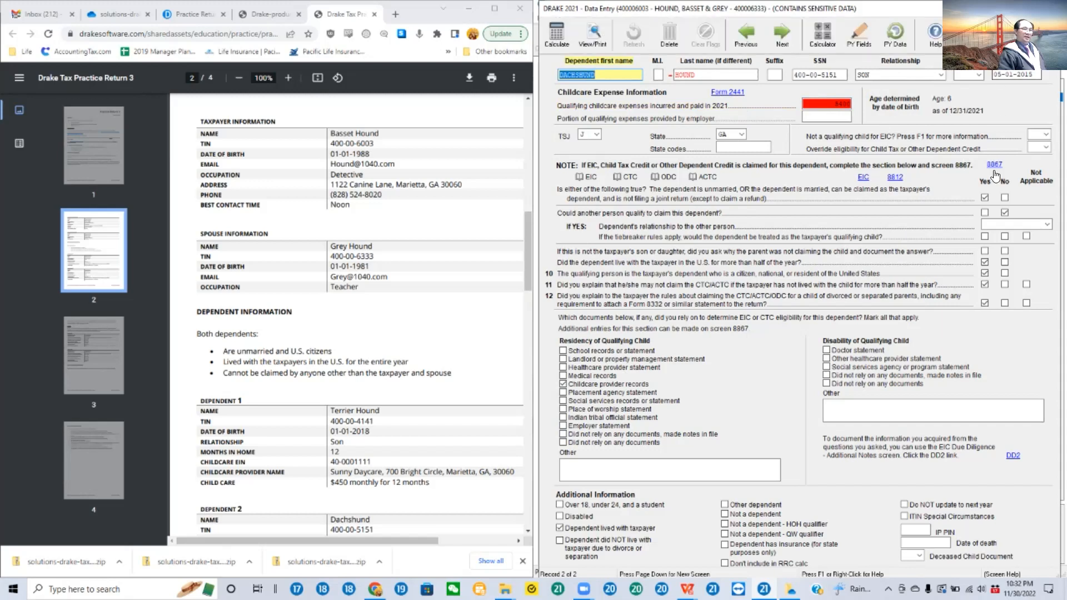
pyautogui.click(730, 95)
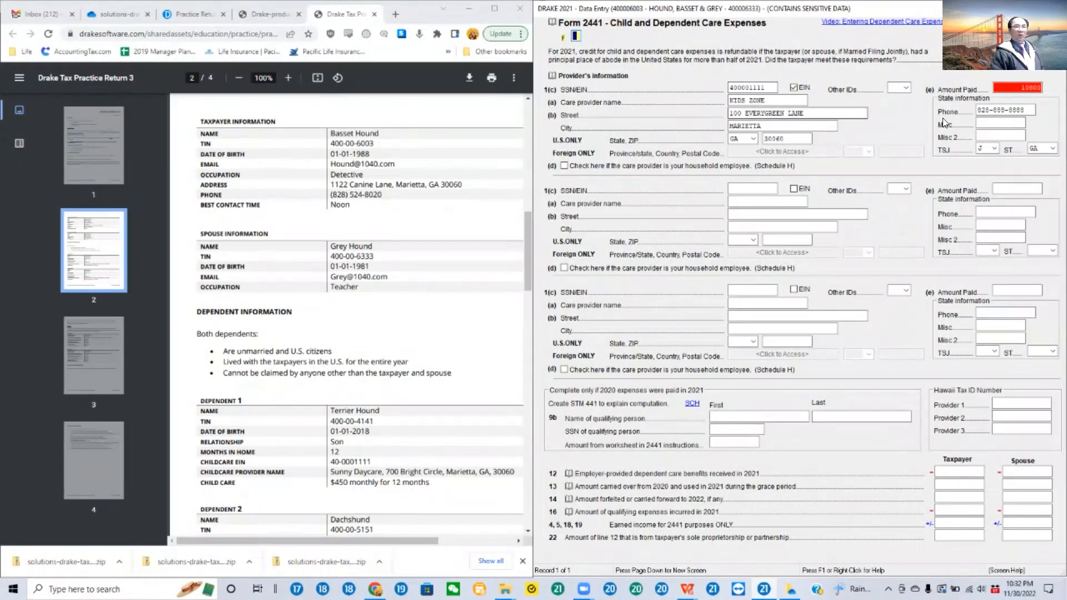
pyautogui.click(740, 191)
pyautogui.click(749, 287)
pyautogui.click(750, 189)
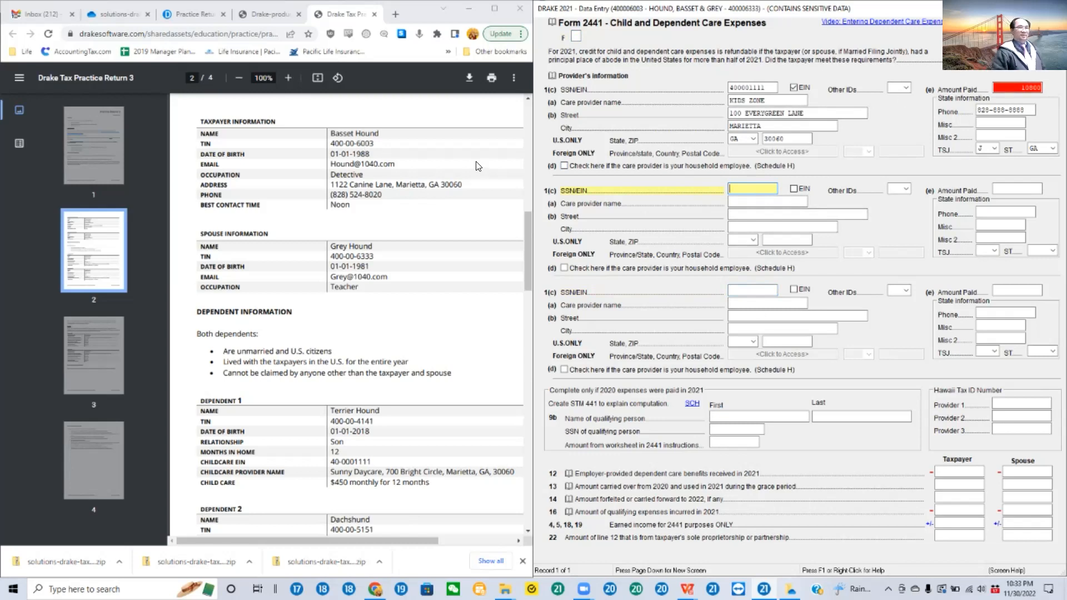
# Step: Open the detail worksheet behind the first care provider's amount paid, close it, and reopen it
pyautogui.click(1032, 87)
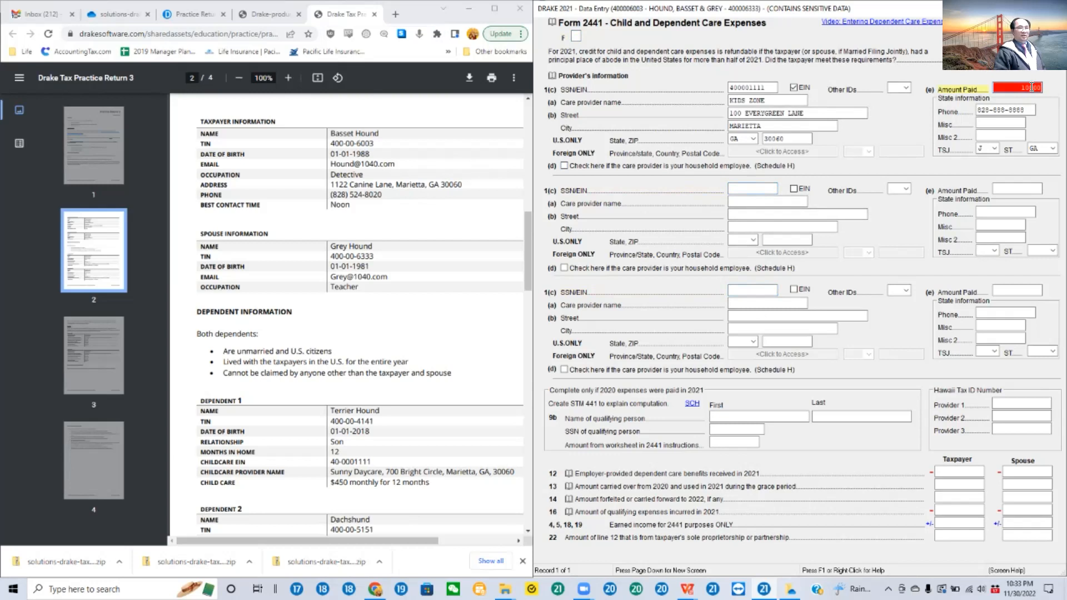
pyautogui.hotkey('ctrl', 'w')
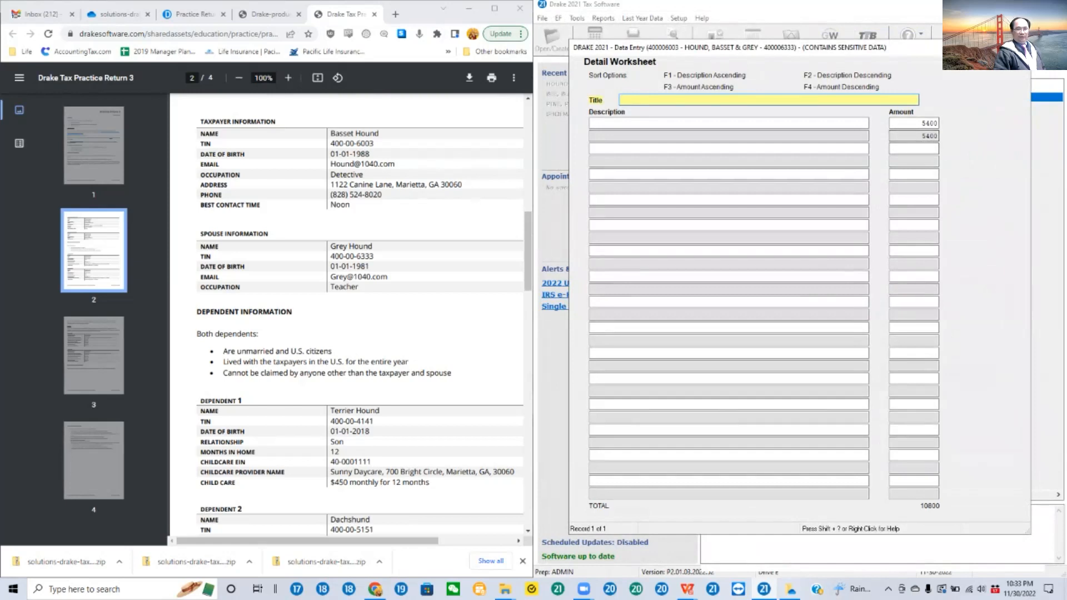
pyautogui.press('Escape')
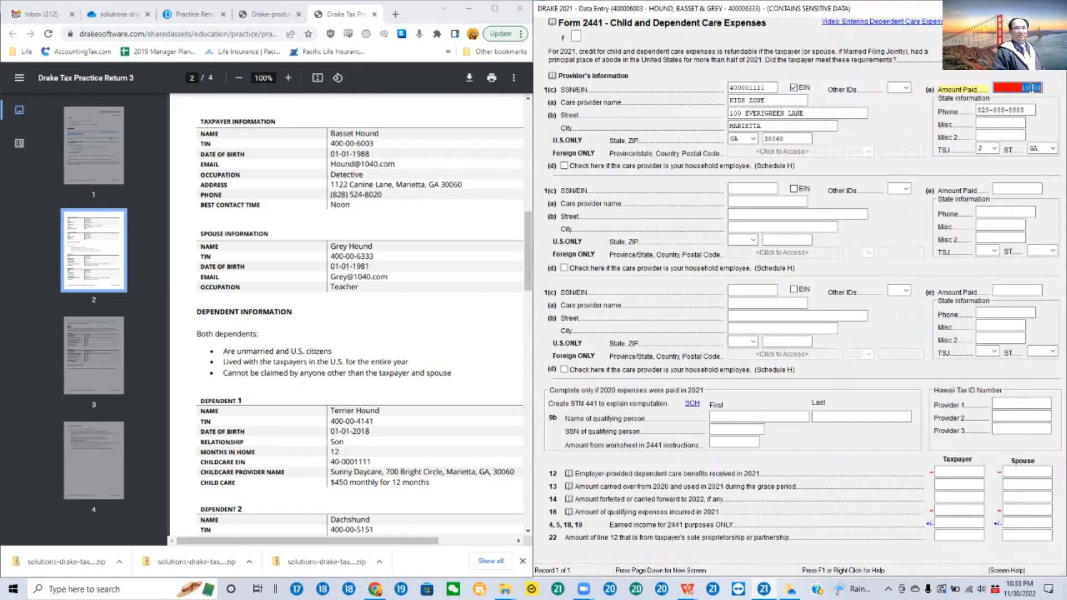
pyautogui.hotkey('ctrl', 'w')
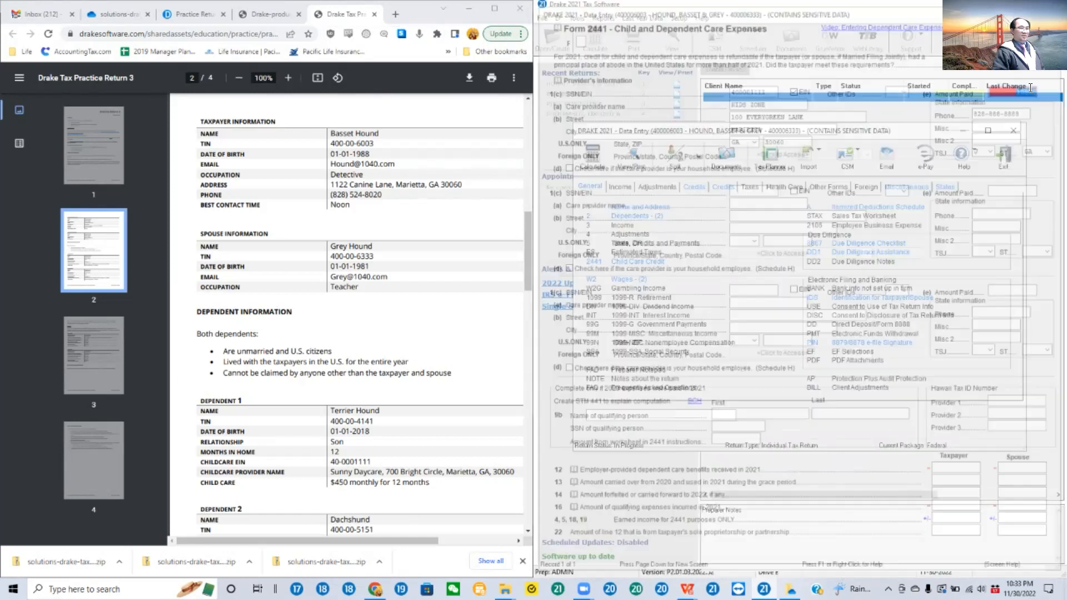
# Step: Calculate 450 × 12 with the built-in calculator and insert the result, 5400, in the detail worksheet's third amount row
pyautogui.click(919, 149)
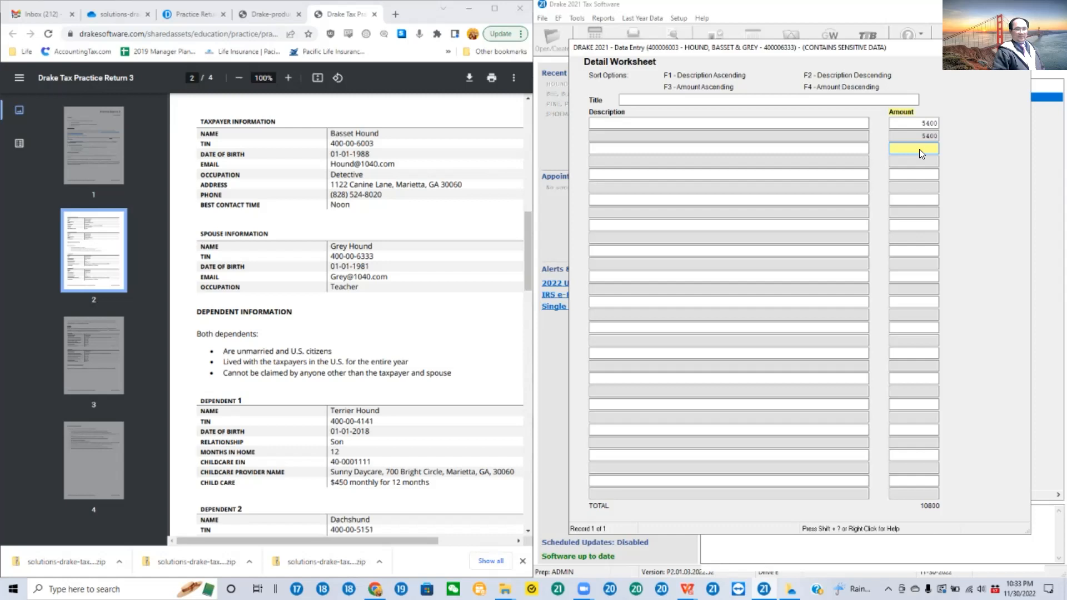
pyautogui.rightClick(919, 149)
pyautogui.click(951, 268)
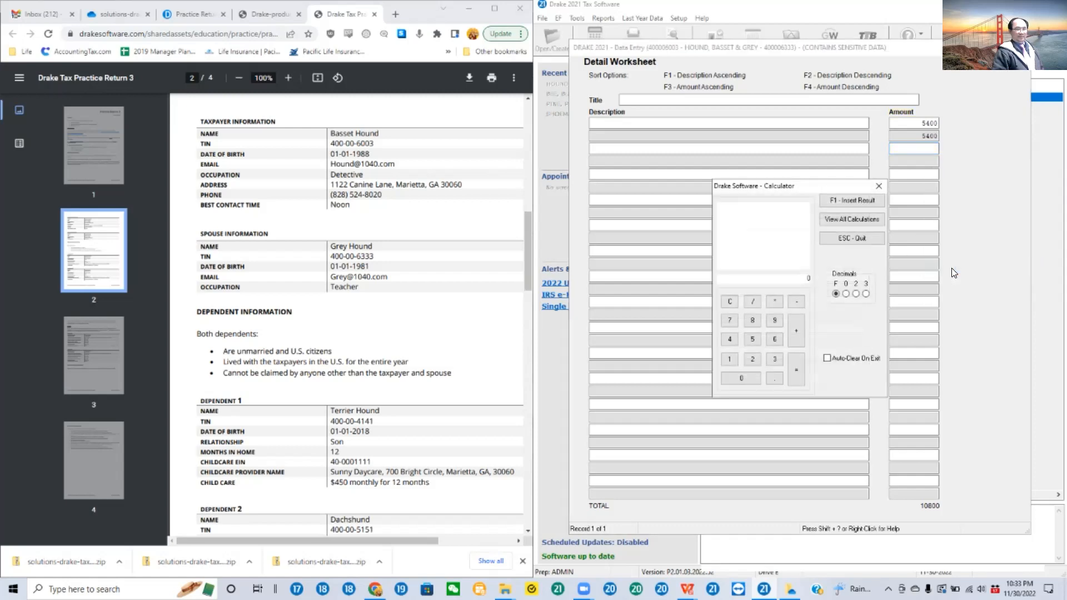
pyautogui.write('45')
pyautogui.write('0* ')
pyautogui.write('12=')
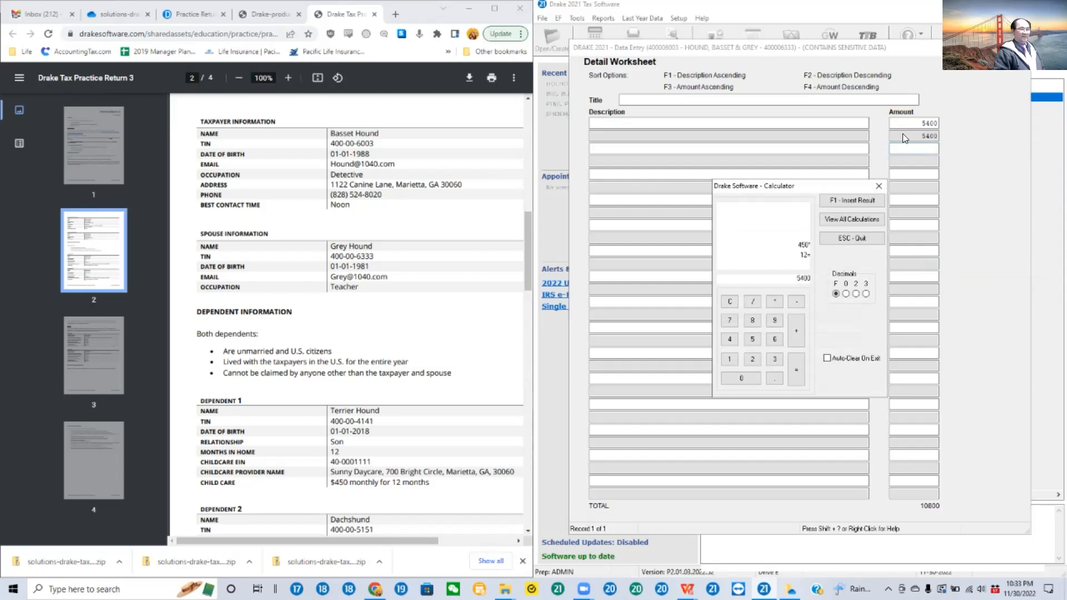
pyautogui.click(851, 201)
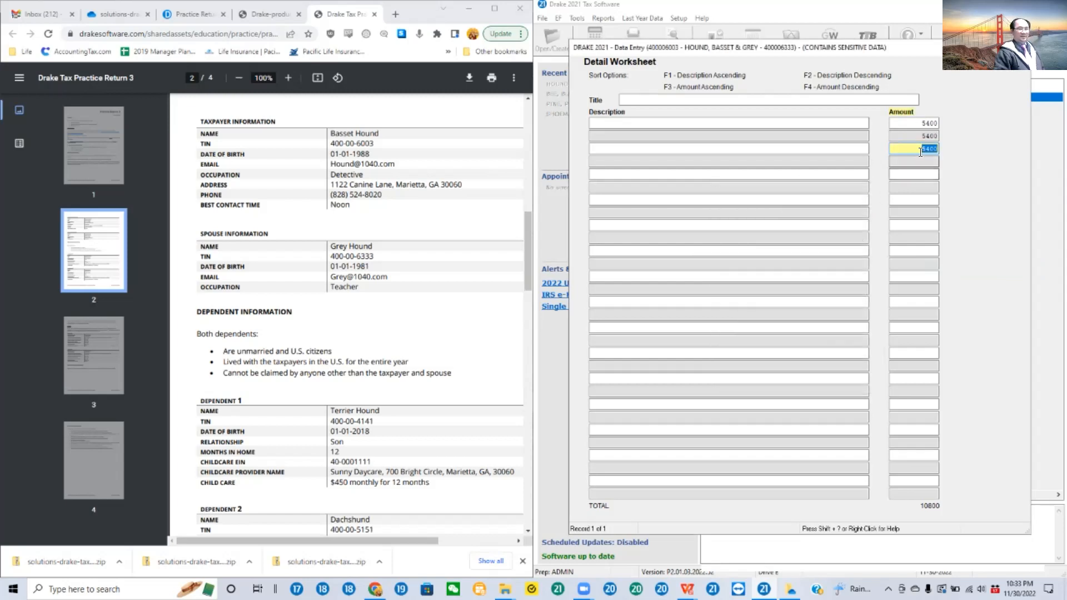
# Step: Clear the third amount row of the detail worksheet and move to the fourth
pyautogui.moveTo(916, 150); pyautogui.dragTo(992, 150)
pyautogui.press('Delete')
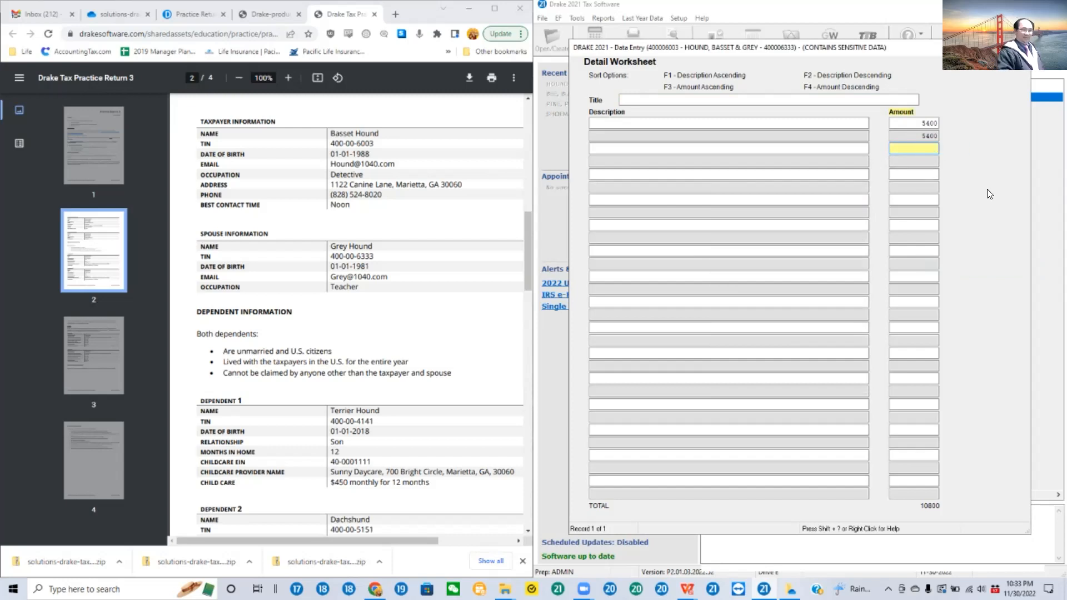
pyautogui.click(921, 160)
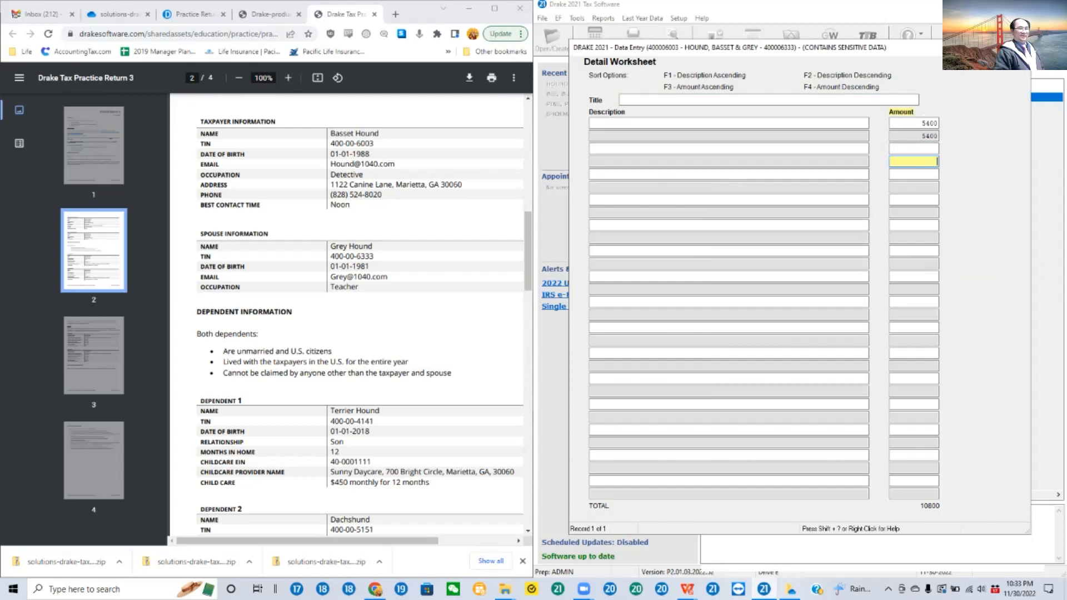
# Step: Close the detail worksheet and look over the first care provider's EIN checkbox and Other IDs options
pyautogui.press('Escape')
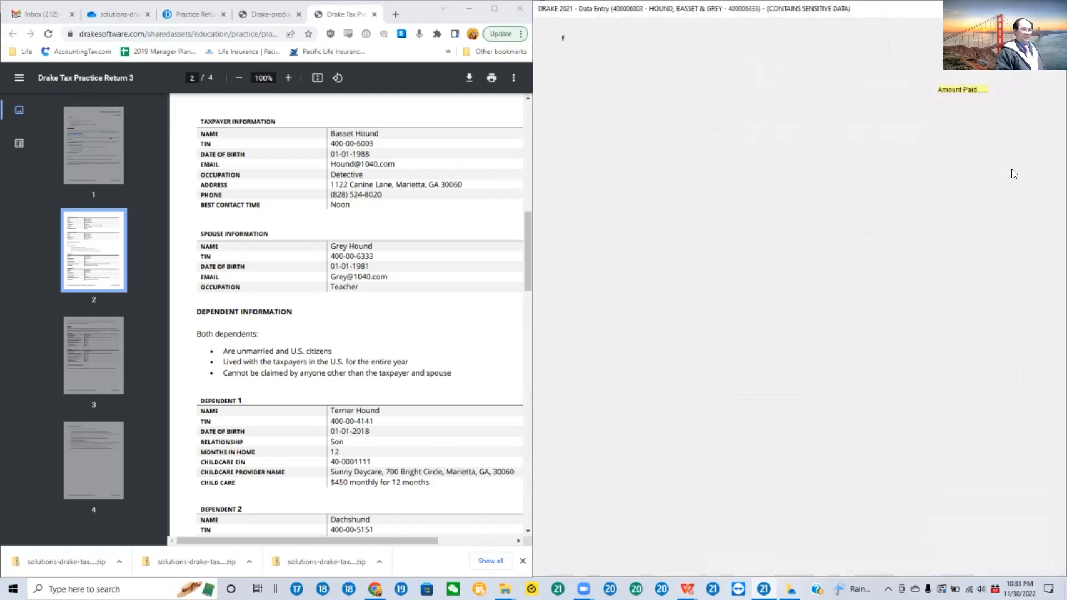
pyautogui.press('Tab')
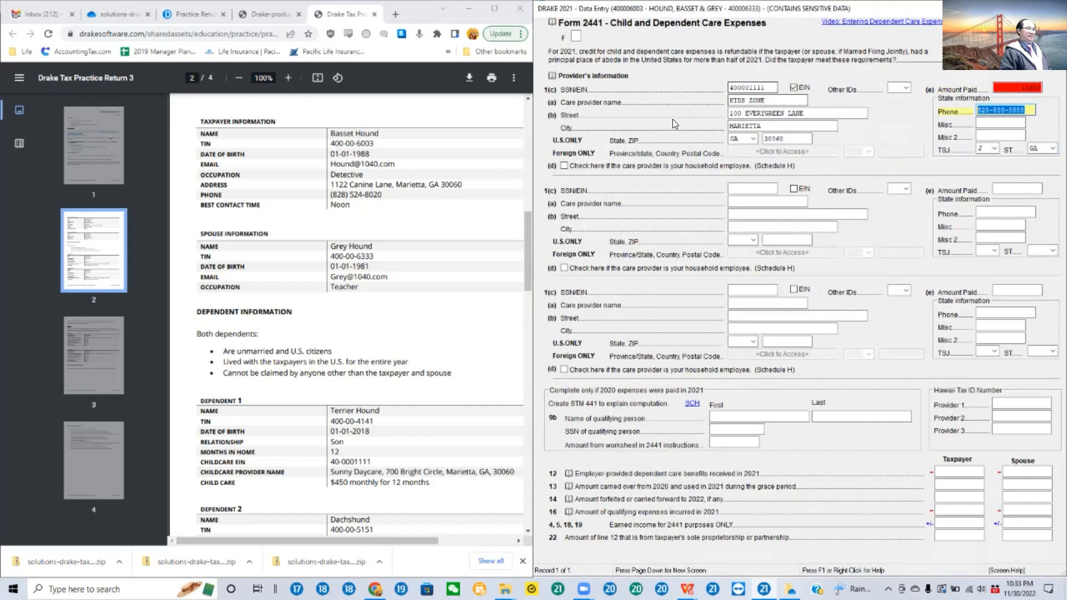
pyautogui.click(793, 87)
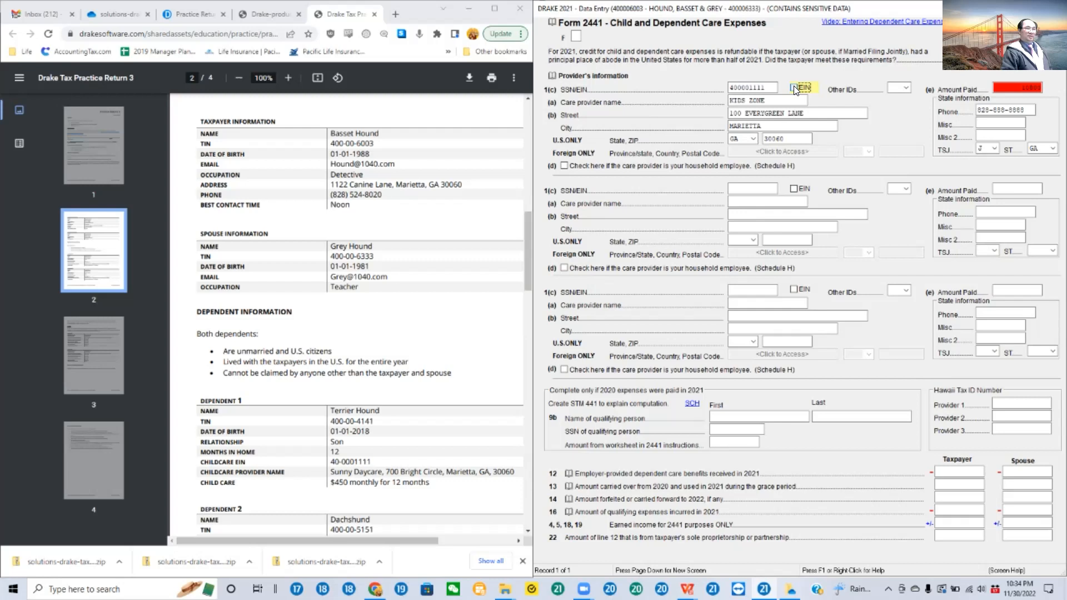
pyautogui.click(907, 86)
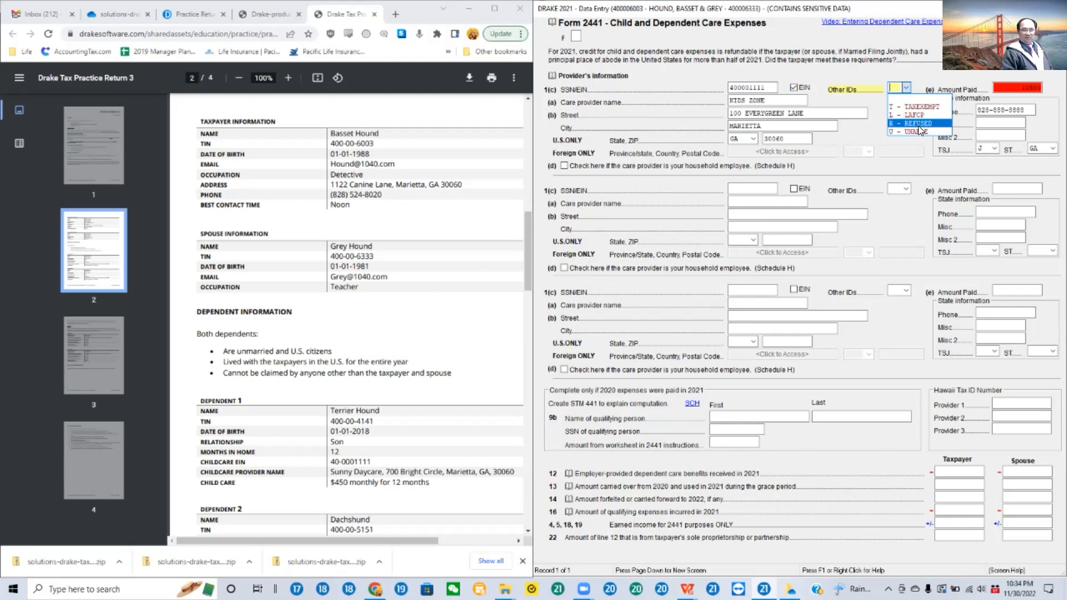
pyautogui.click(919, 66)
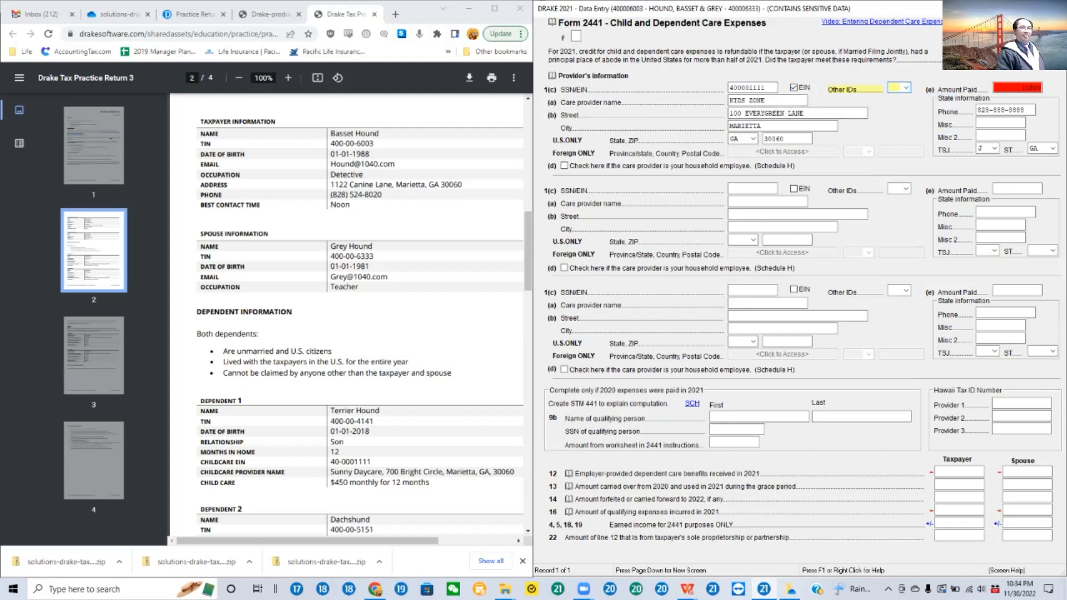
# Step: Leave Form 2441 and the dependent's record and return to the data entry menu
pyautogui.press('Escape')
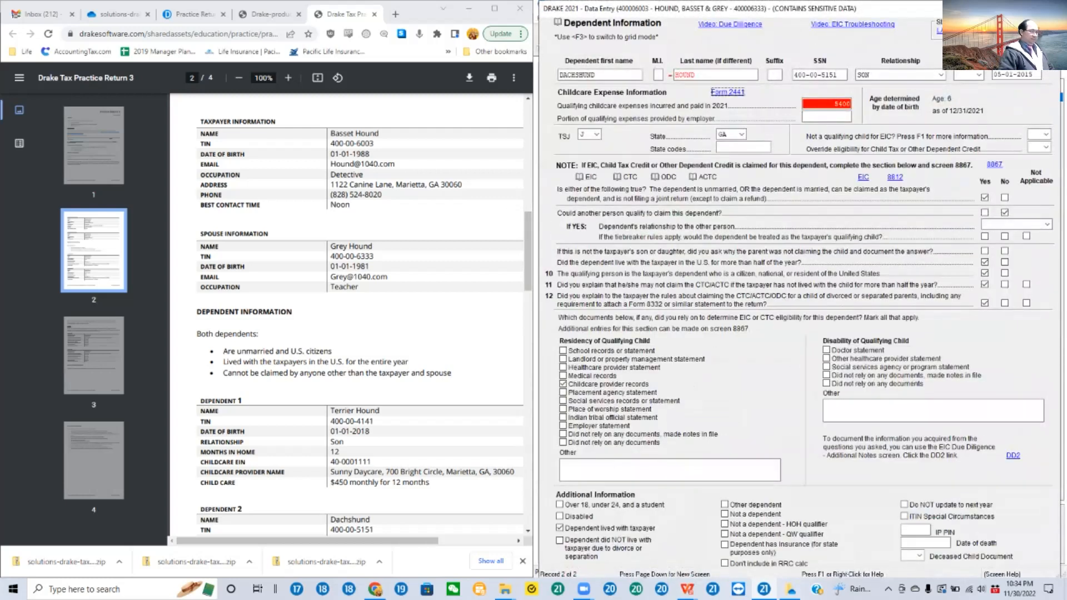
pyautogui.press('F3')
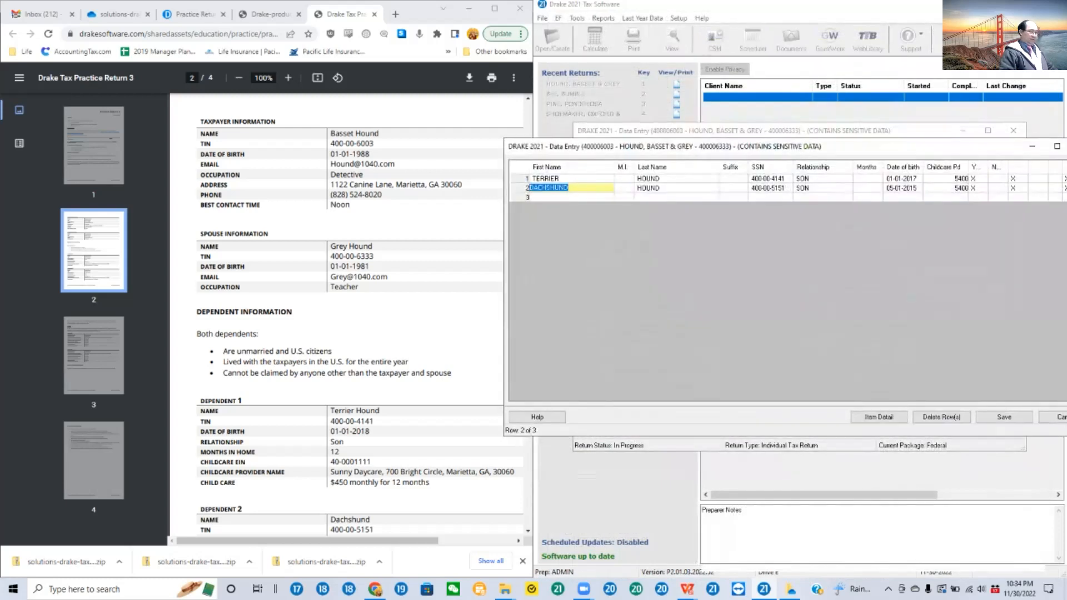
pyautogui.press('Escape')
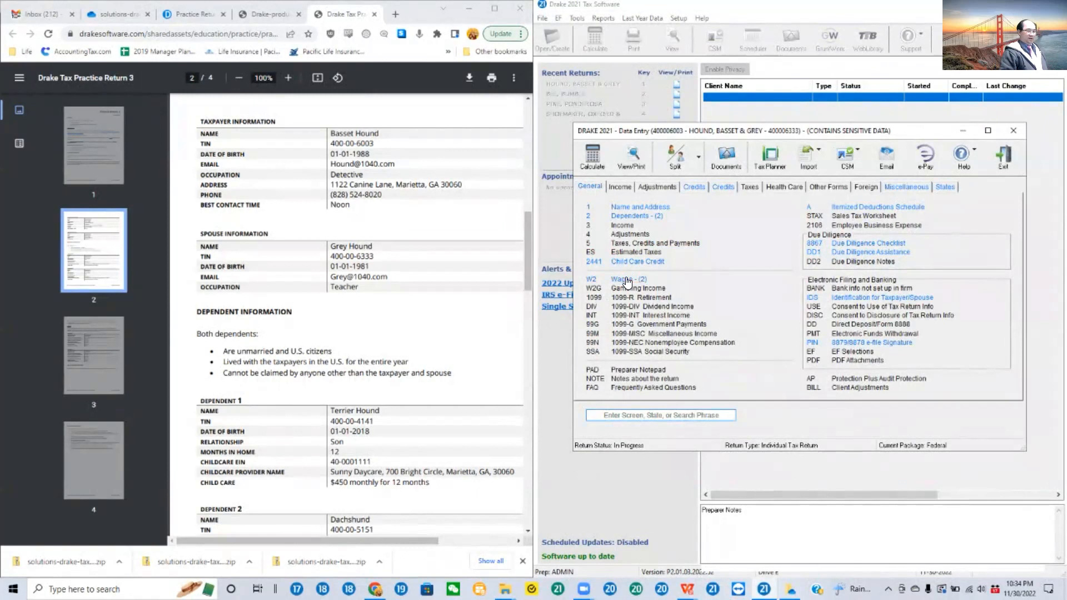
# Step: Review the Detective Service W-2 with its TS kept as T, and look over The Middle School W-2
pyautogui.click(626, 281)
pyautogui.click(718, 178)
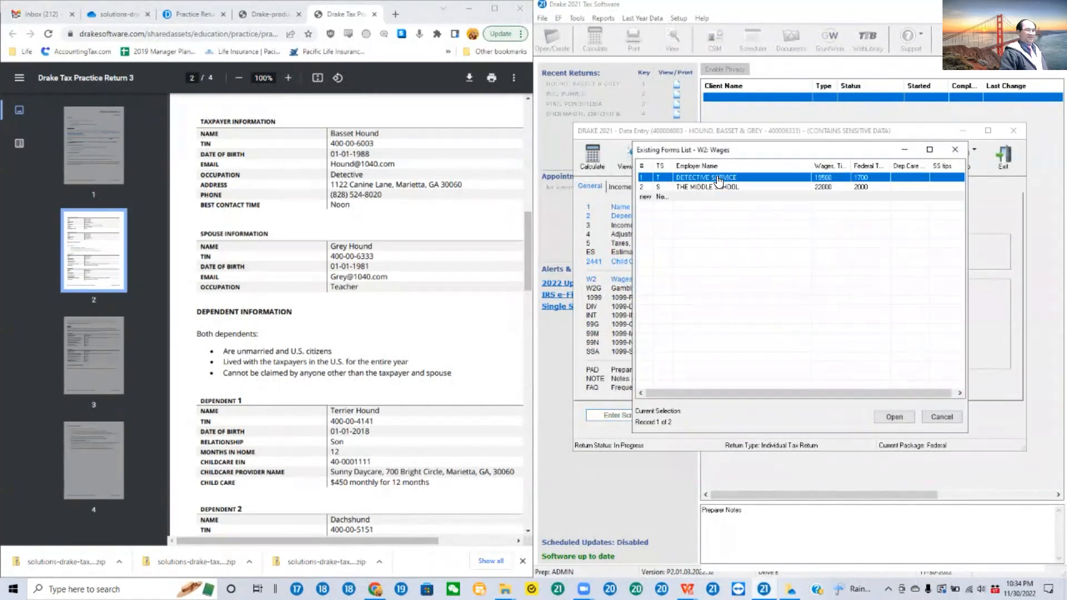
pyautogui.doubleClick(718, 179)
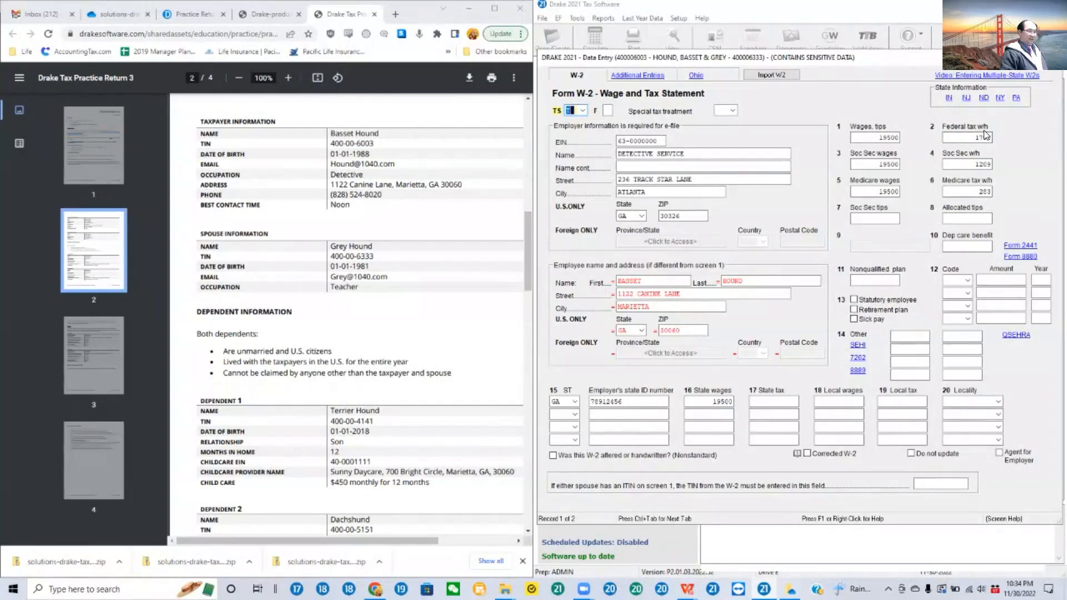
pyautogui.click(583, 109)
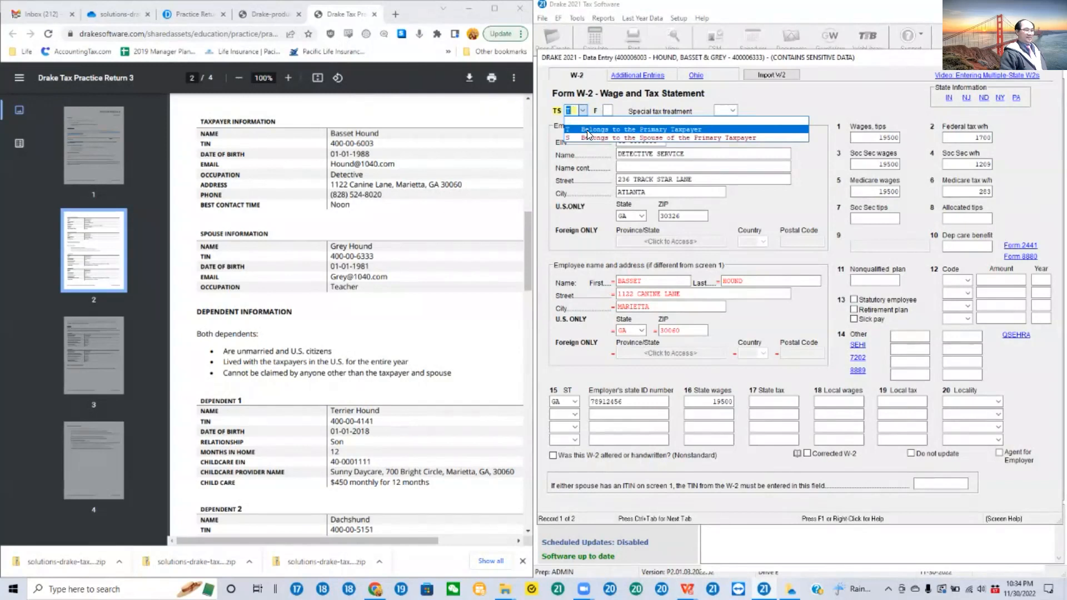
pyautogui.click(587, 130)
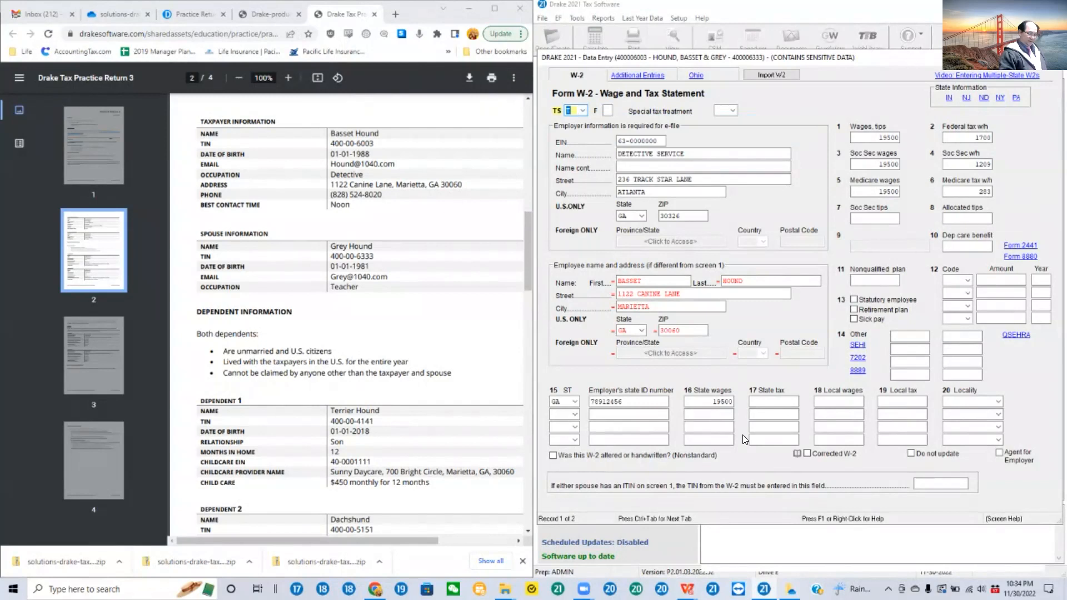
pyautogui.press('pagedown')
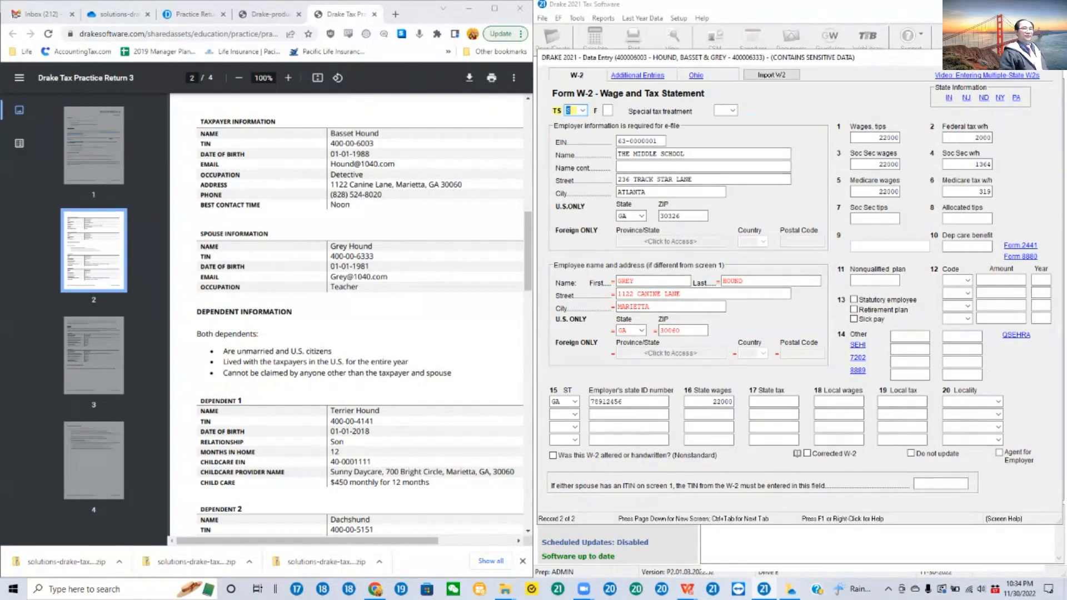
pyautogui.press('Escape')
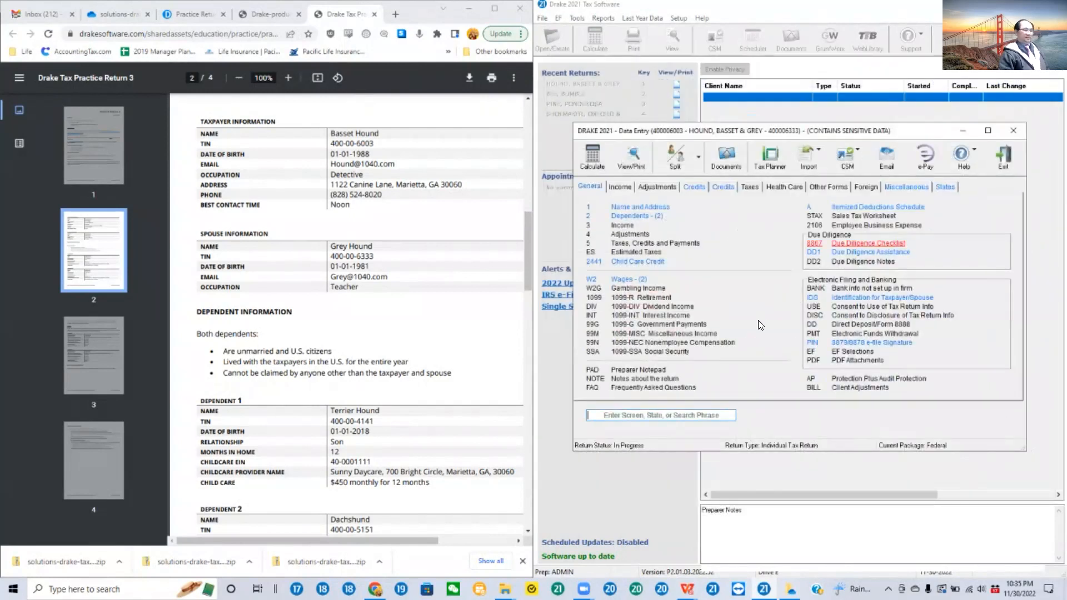
# Step: Open the Form 8867 due diligence checklist and try answering No to questions 1 and 3 and Yes to question 4
pyautogui.click(882, 245)
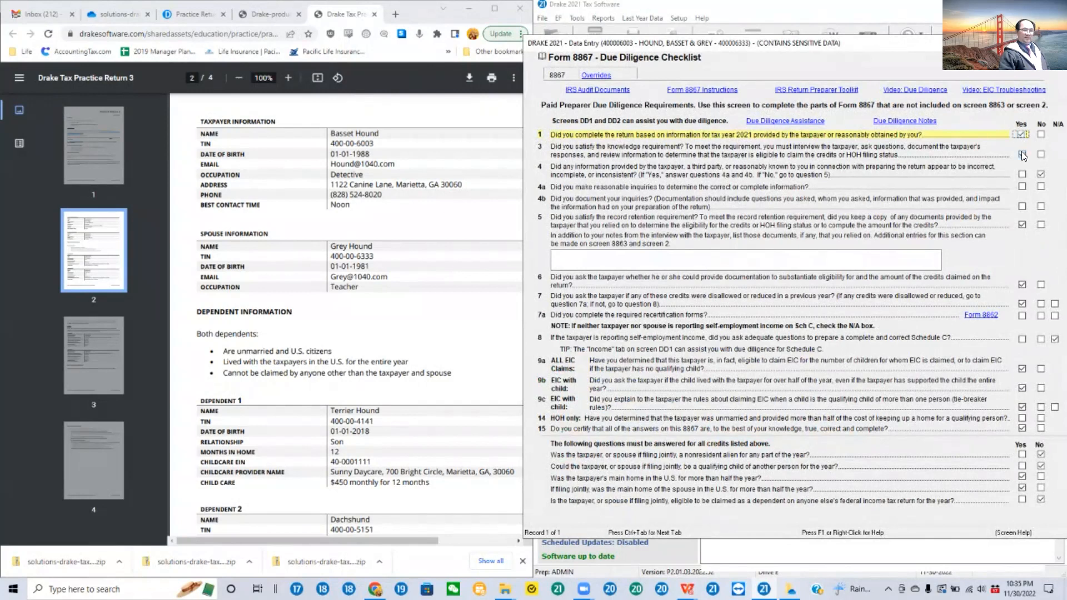
pyautogui.click(1042, 174)
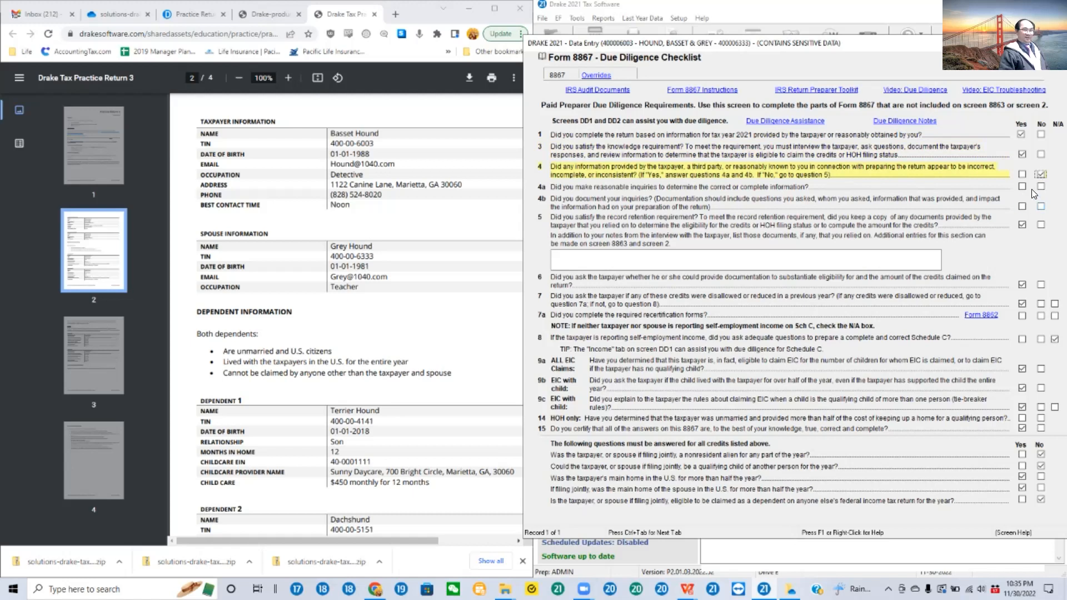
pyautogui.click(1039, 135)
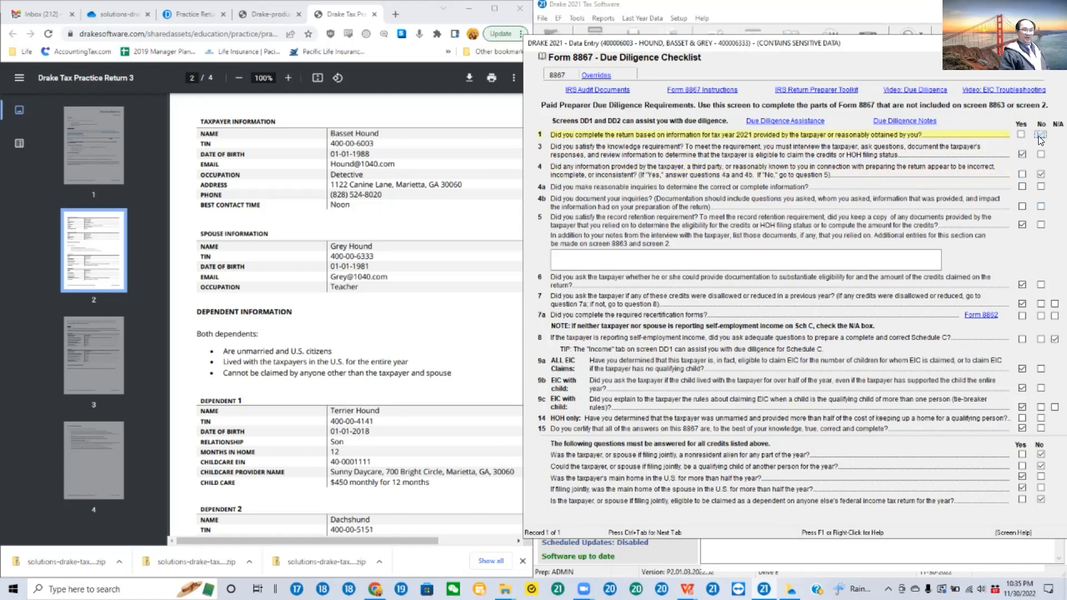
pyautogui.click(1038, 153)
pyautogui.click(1021, 173)
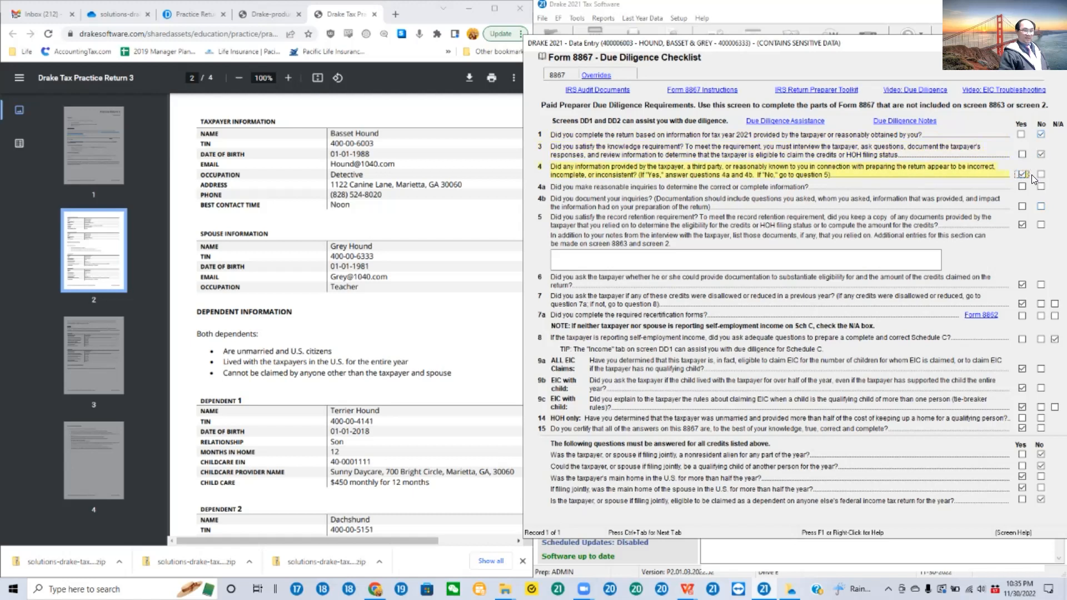
pyautogui.click(1021, 223)
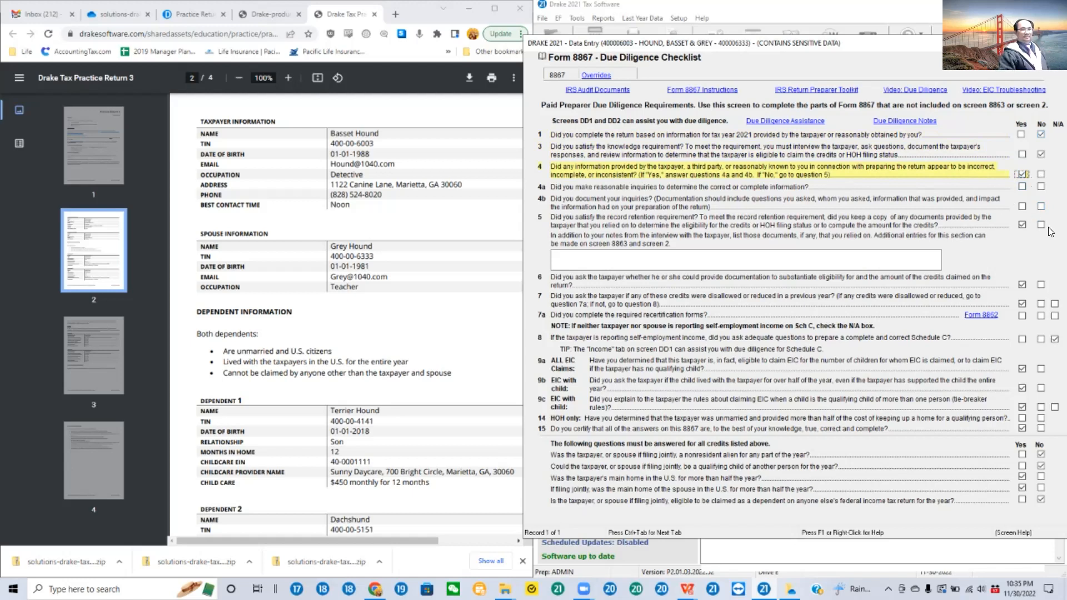
# Step: Restore the Form 8867 answers to Yes for questions 1 and 3 and No for question 4
pyautogui.click(1022, 135)
pyautogui.click(1021, 154)
pyautogui.click(1041, 174)
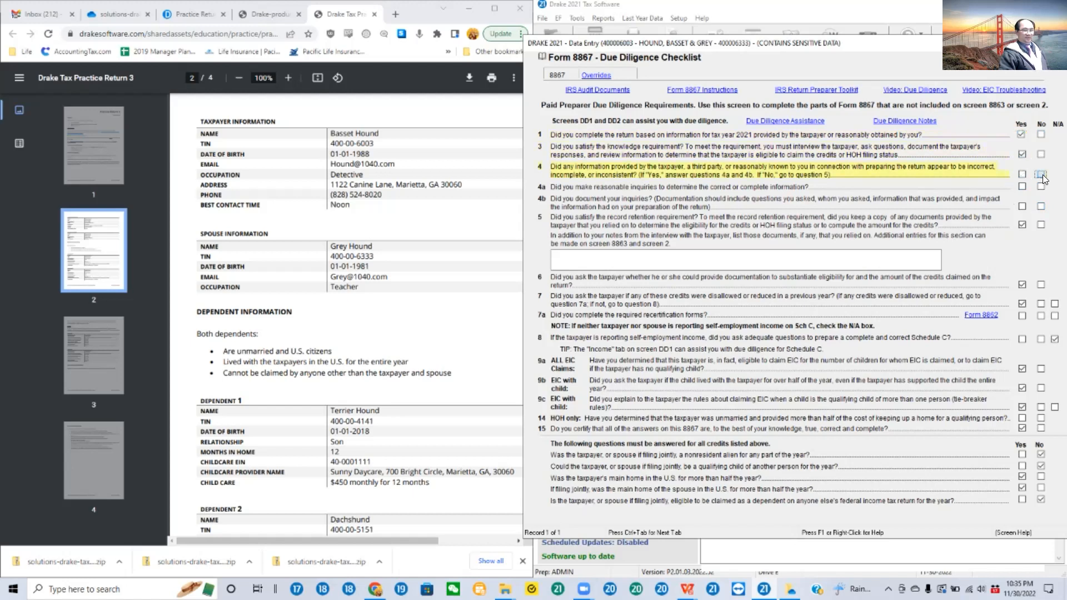
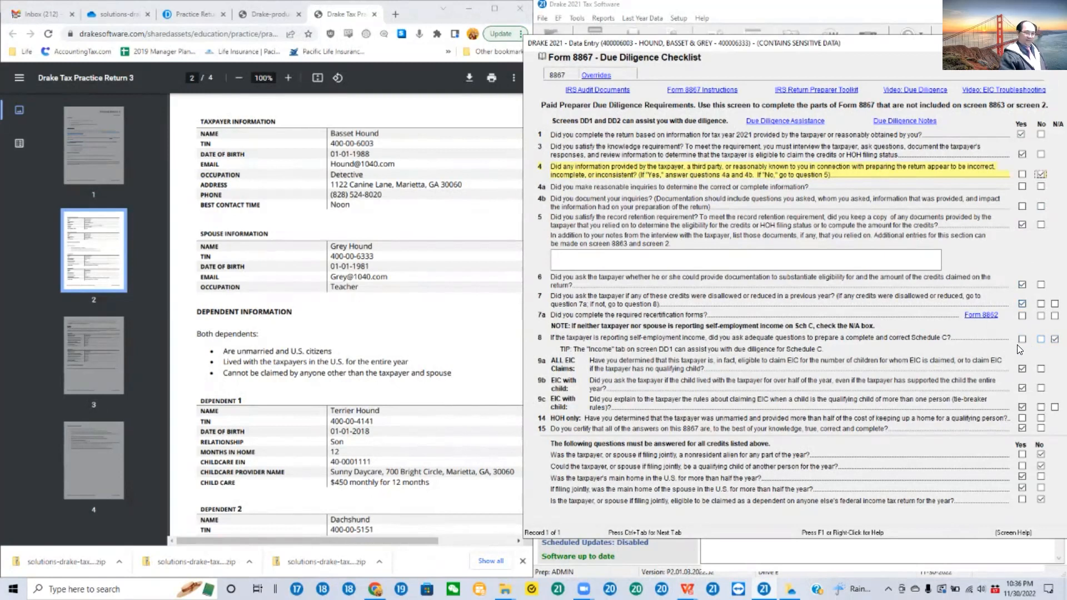
# Step: Go through Form 8867 questions 8 to 15, keeping N/A for question 8 and Yes for questions 9a and 15
pyautogui.click(1049, 339)
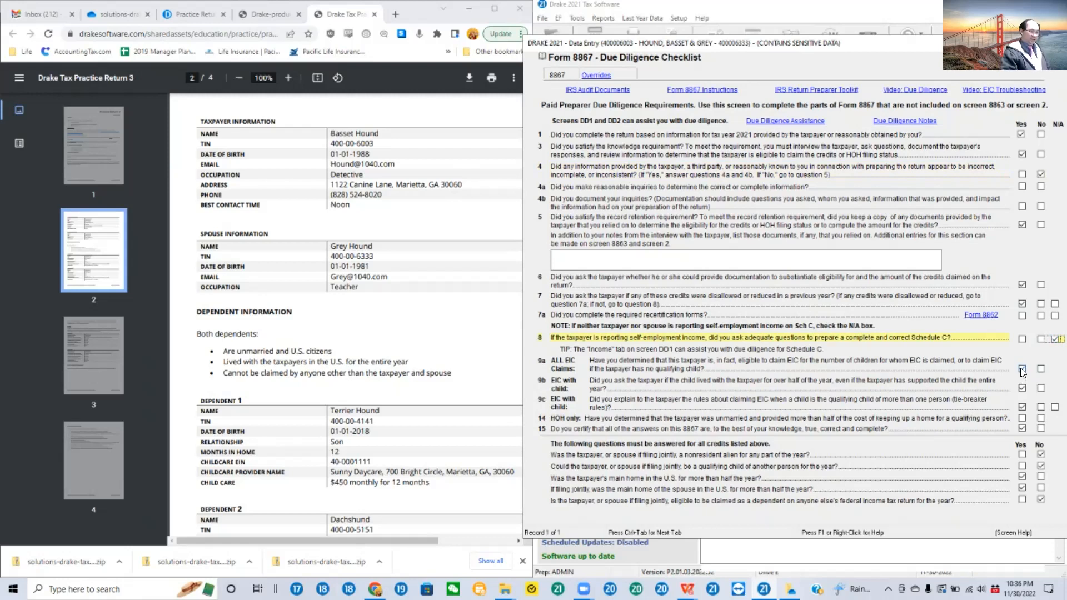
pyautogui.click(1021, 368)
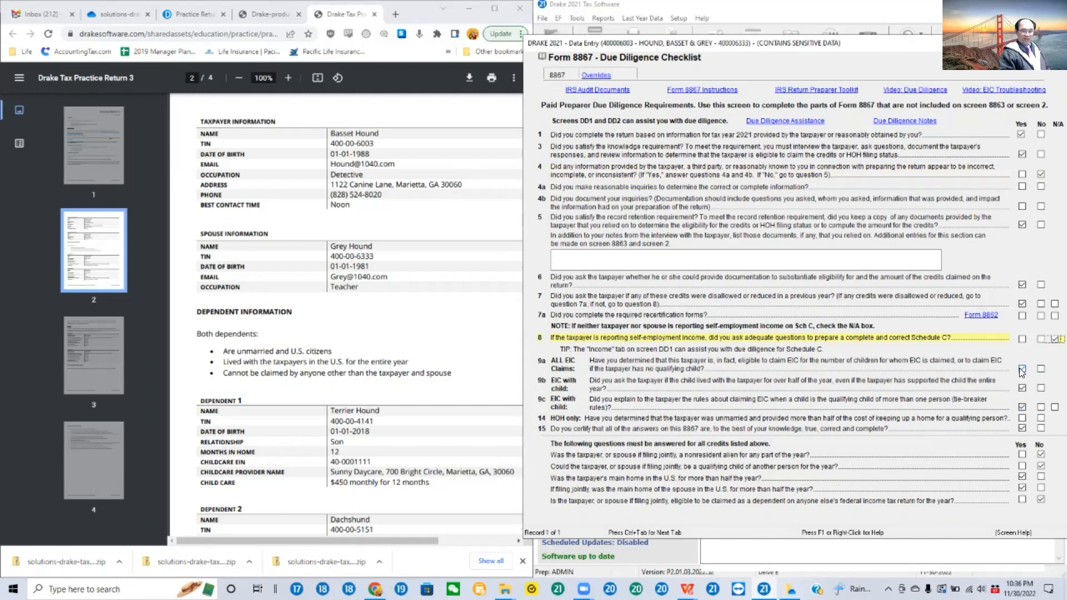
pyautogui.click(1021, 368)
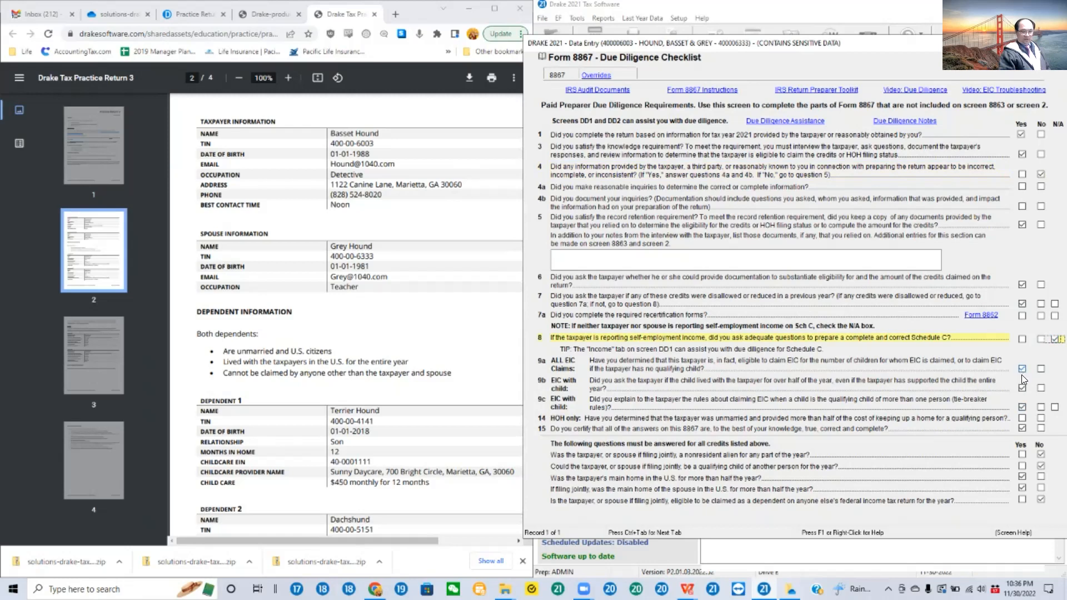
pyautogui.click(1023, 418)
pyautogui.click(1021, 428)
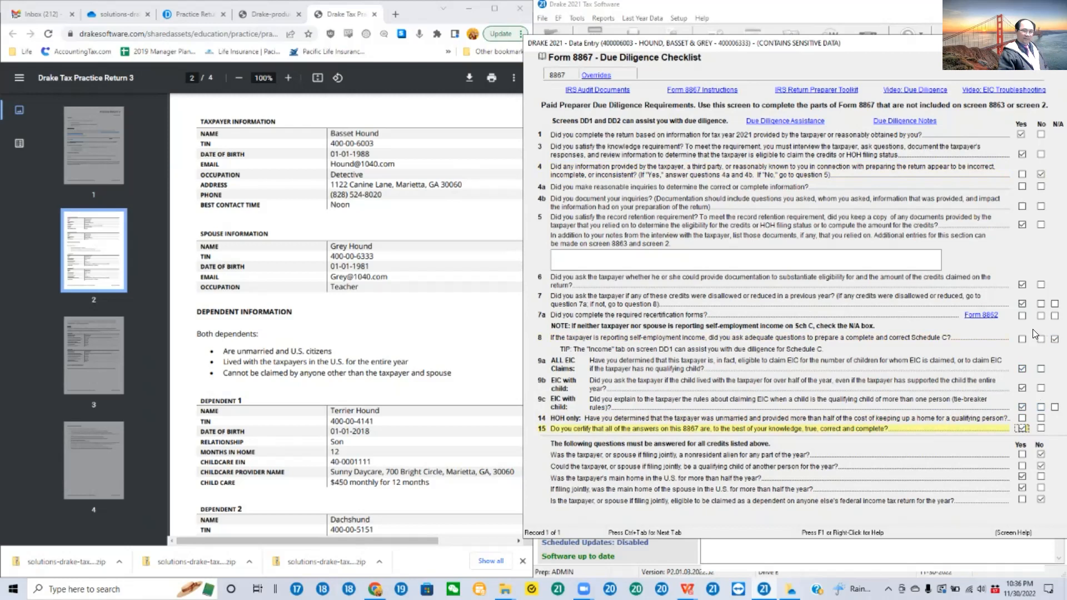
# Step: Check the all-credits questions, keeping No for being another person's qualifying child and for being claimable as someone else's dependent
pyautogui.click(1041, 465)
pyautogui.click(1041, 465)
pyautogui.click(1042, 466)
pyautogui.click(1042, 467)
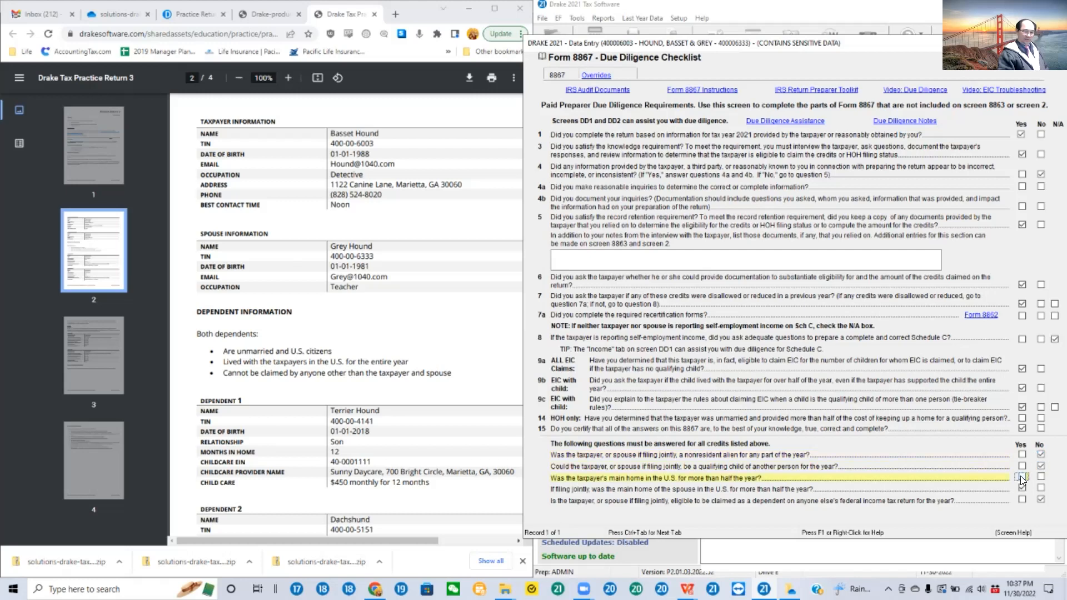
pyautogui.click(1040, 499)
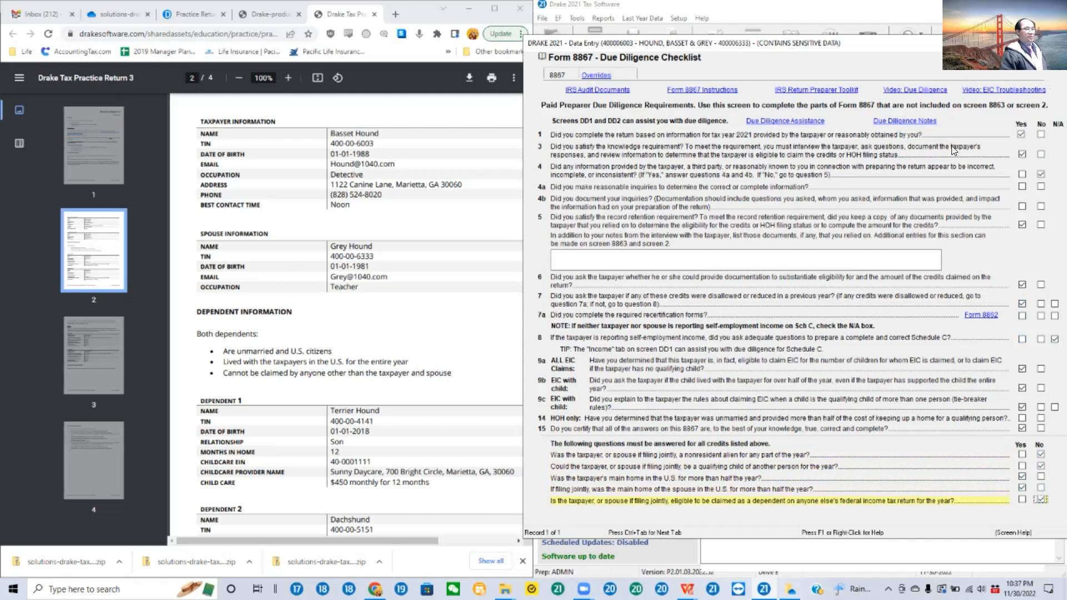
# Step: Open Due Diligence Assistance from the checklist and keep the first dependent selected as the first qualifying child
pyautogui.click(796, 122)
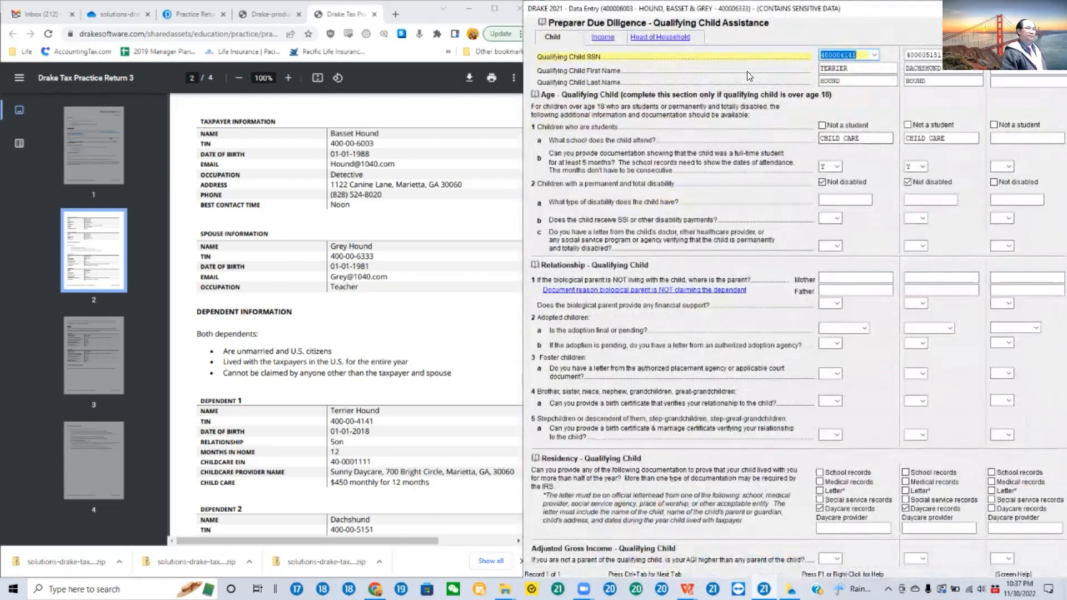
pyautogui.click(875, 55)
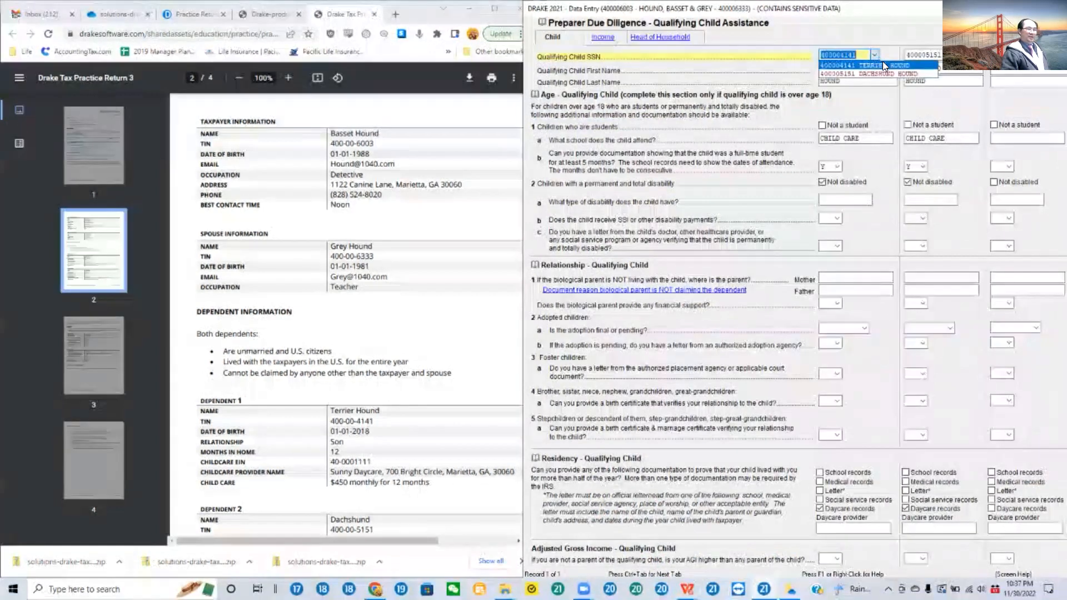
pyautogui.click(881, 62)
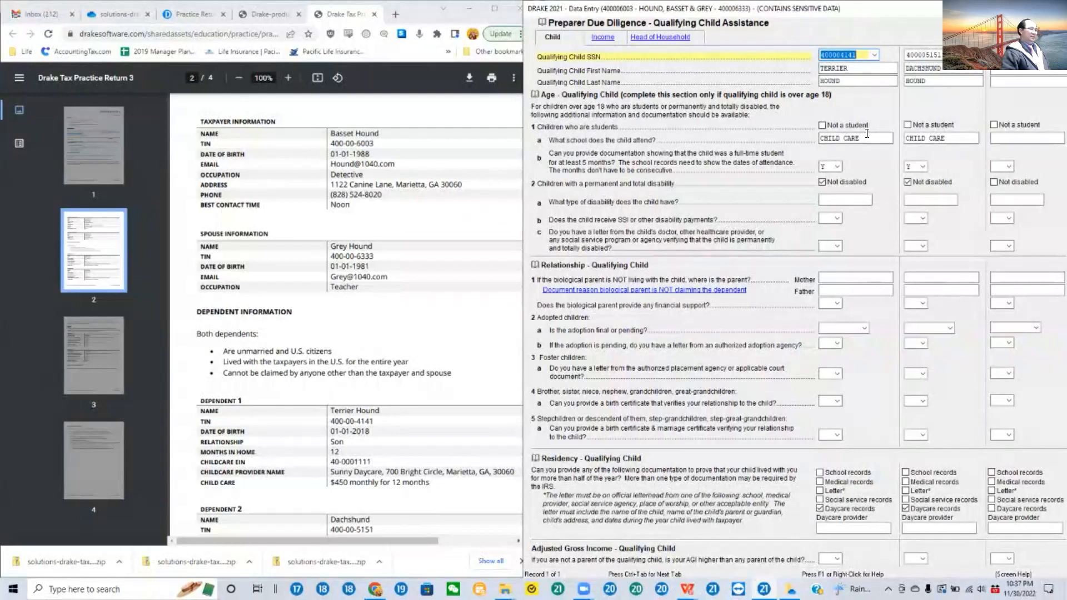
# Step: Replace the first child's school with SUNNY DAYCARE, taken from the childcare provider in the practice return
pyautogui.click(867, 133)
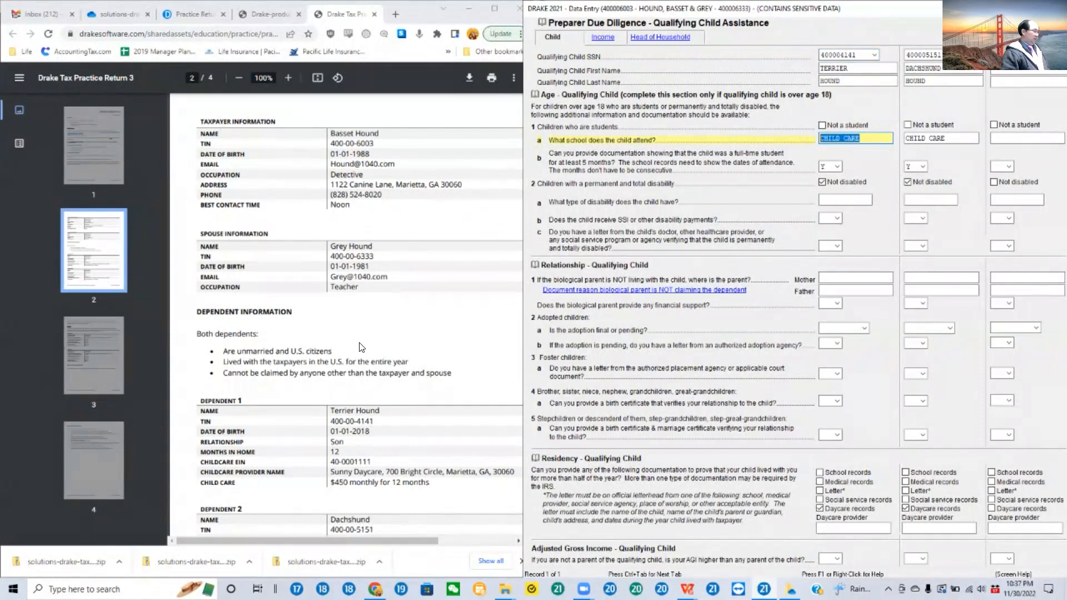
pyautogui.scroll(-1, 361, 347)
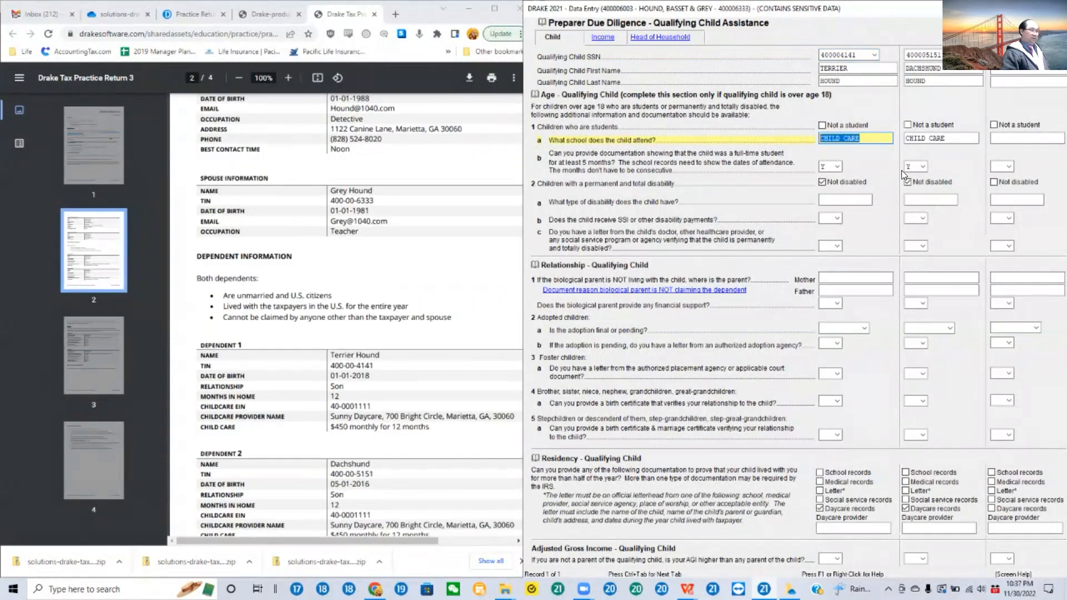
pyautogui.write('SUNNY C')
pyautogui.press('BackSpace')
pyautogui.write('DAYCARE')
# Step: Copy SUNNY DAYCARE from the first child's school entry and paste it over the second child's school
pyautogui.moveTo(868, 139); pyautogui.dragTo(819, 139)
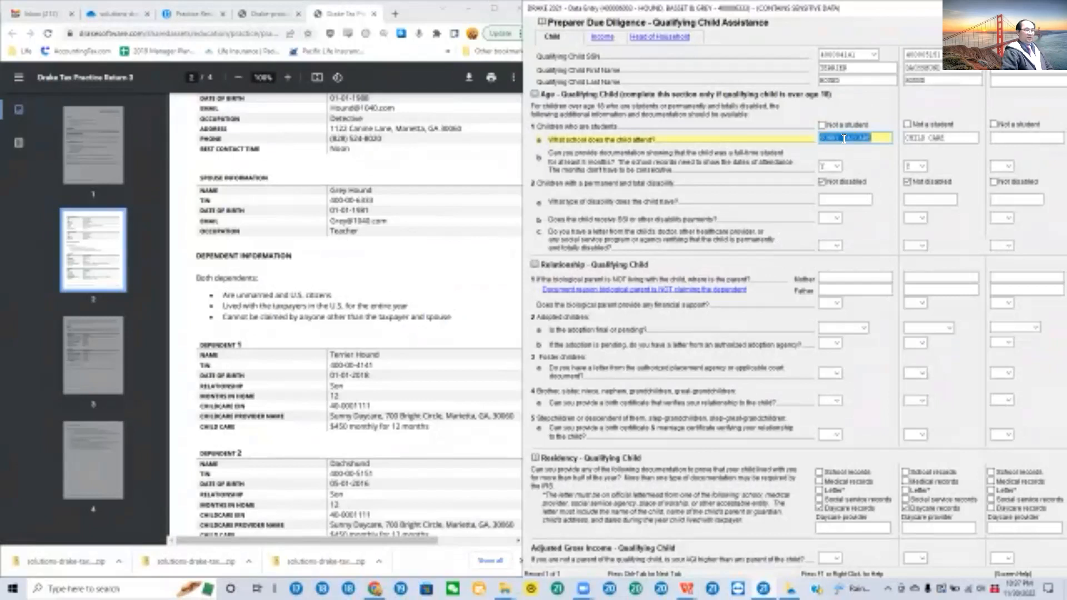
pyautogui.rightClick(844, 139)
pyautogui.click(872, 215)
pyautogui.moveTo(949, 138); pyautogui.dragTo(908, 138)
pyautogui.rightClick(919, 137)
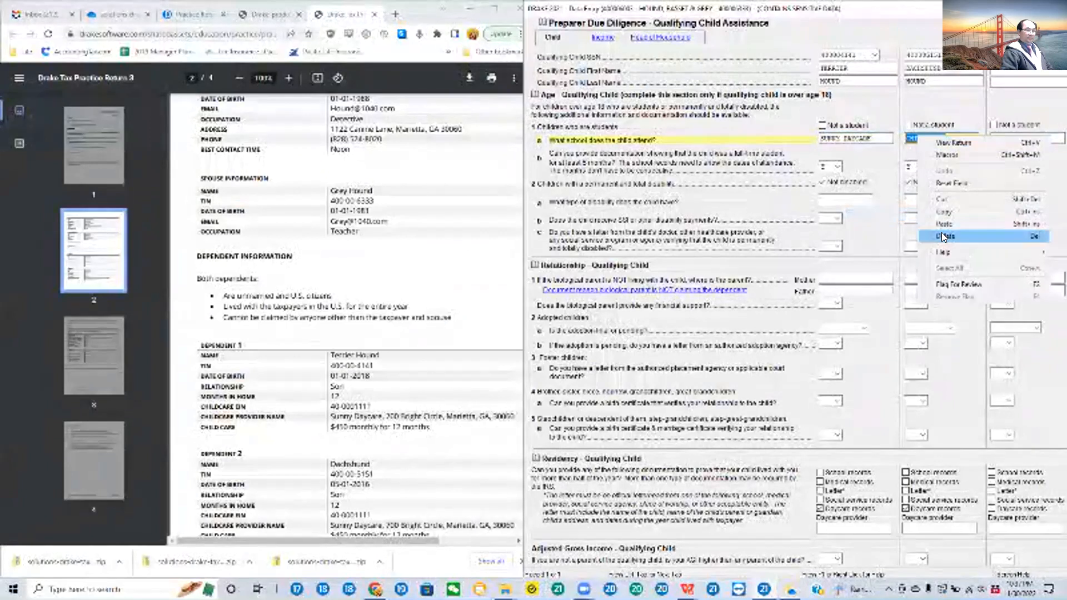
pyautogui.click(940, 224)
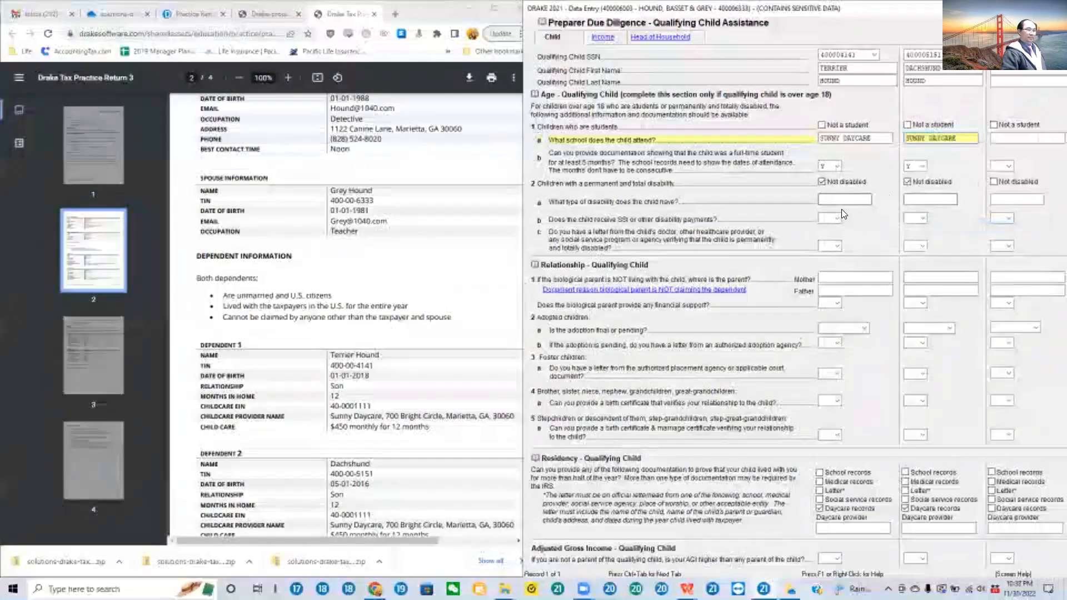
# Step: Review the first child's student documentation and disability answers, keeping Y and Not disabled
pyautogui.click(839, 165)
pyautogui.click(828, 185)
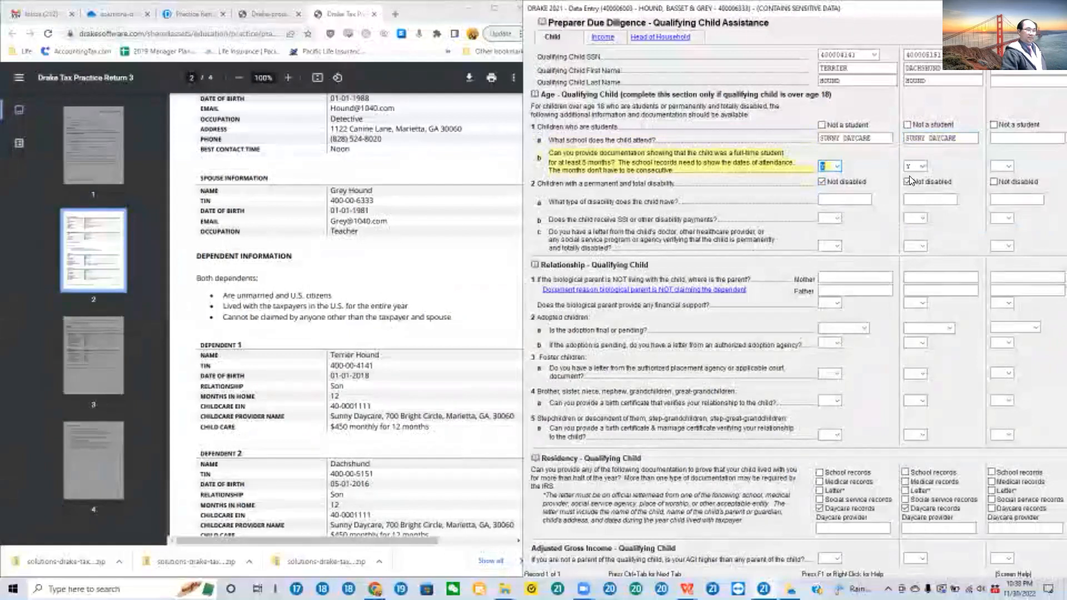
pyautogui.click(822, 181)
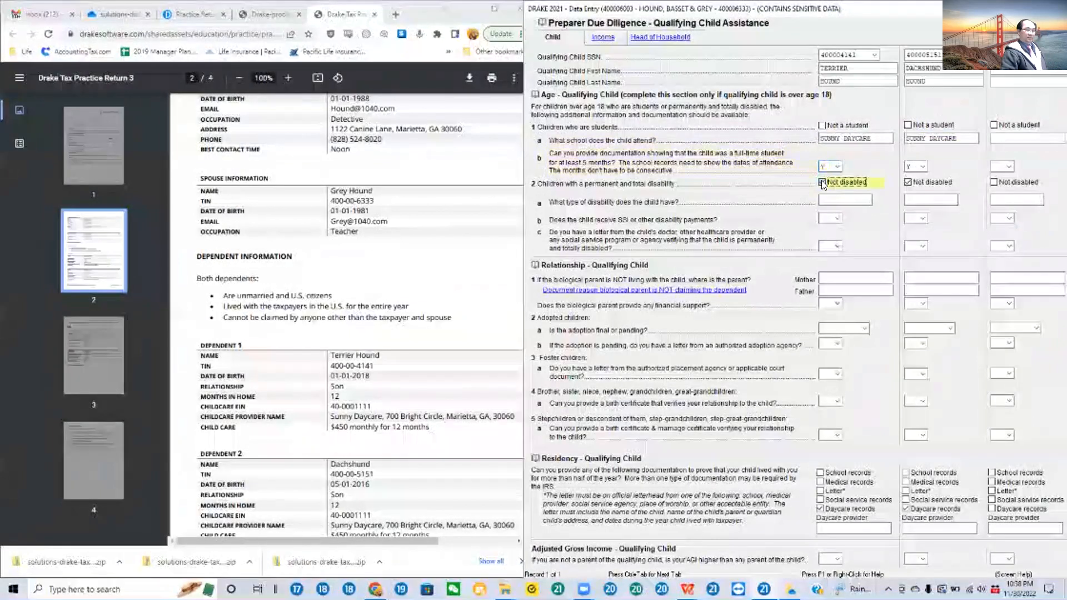
pyautogui.click(821, 181)
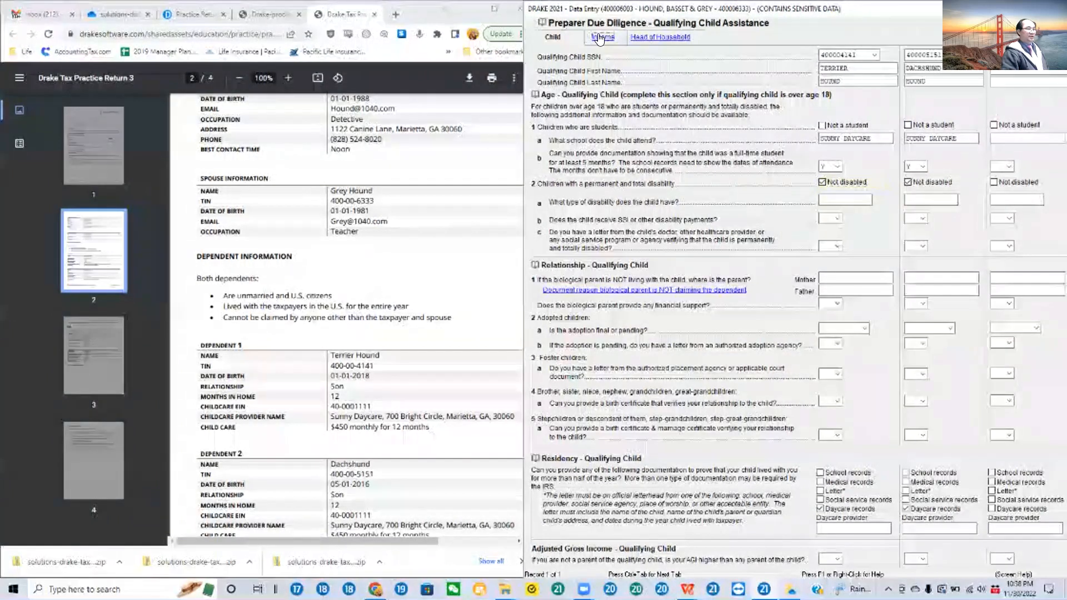
# Step: Look over the Income and Head of Household due diligence screens and return to the data entry menu
pyautogui.click(600, 37)
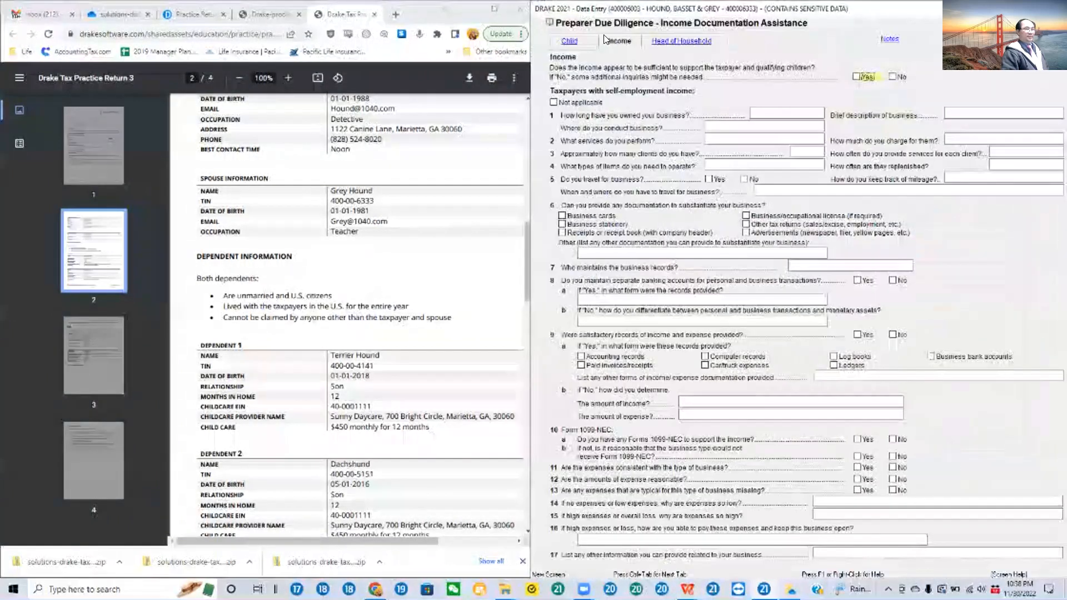
pyautogui.click(670, 41)
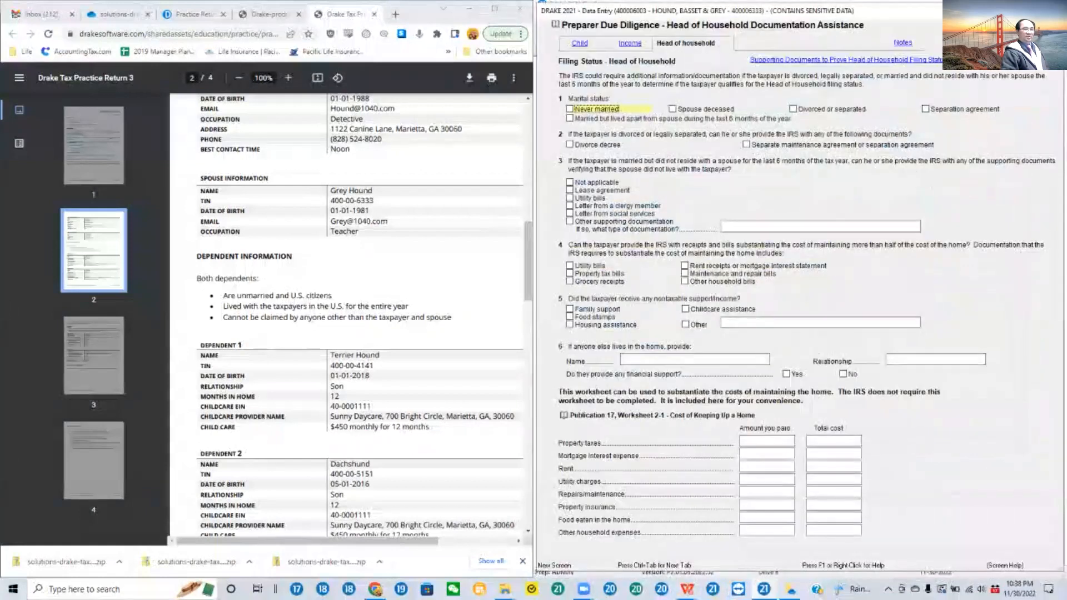
pyautogui.press('Escape')
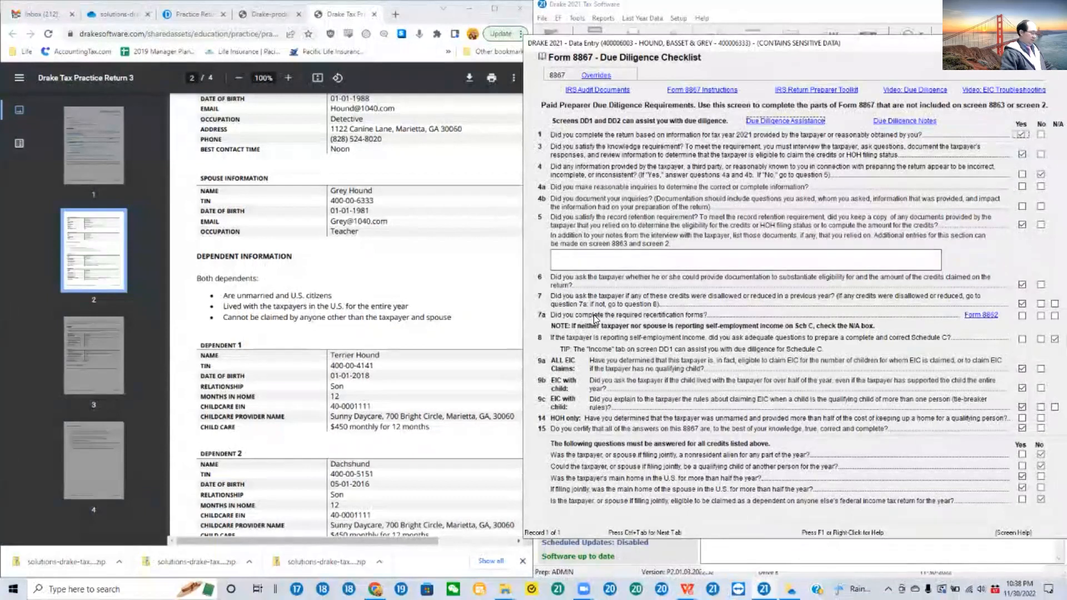
pyautogui.press('Escape')
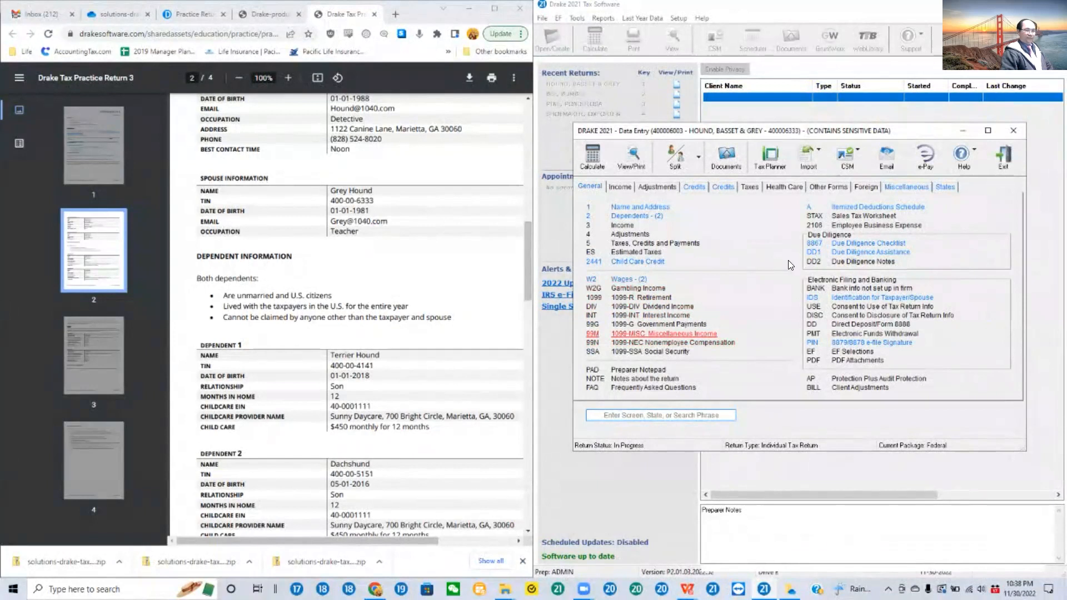
# Step: Calculate the return, close the calculation results and open Form 1040 in the return viewer
pyautogui.click(590, 161)
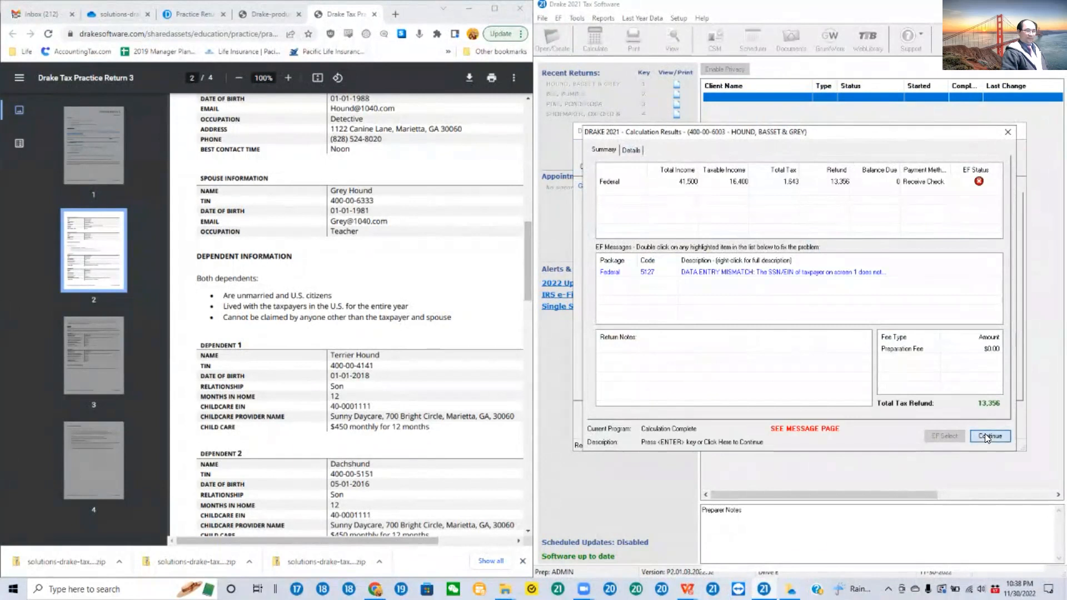
pyautogui.click(985, 436)
pyautogui.click(636, 157)
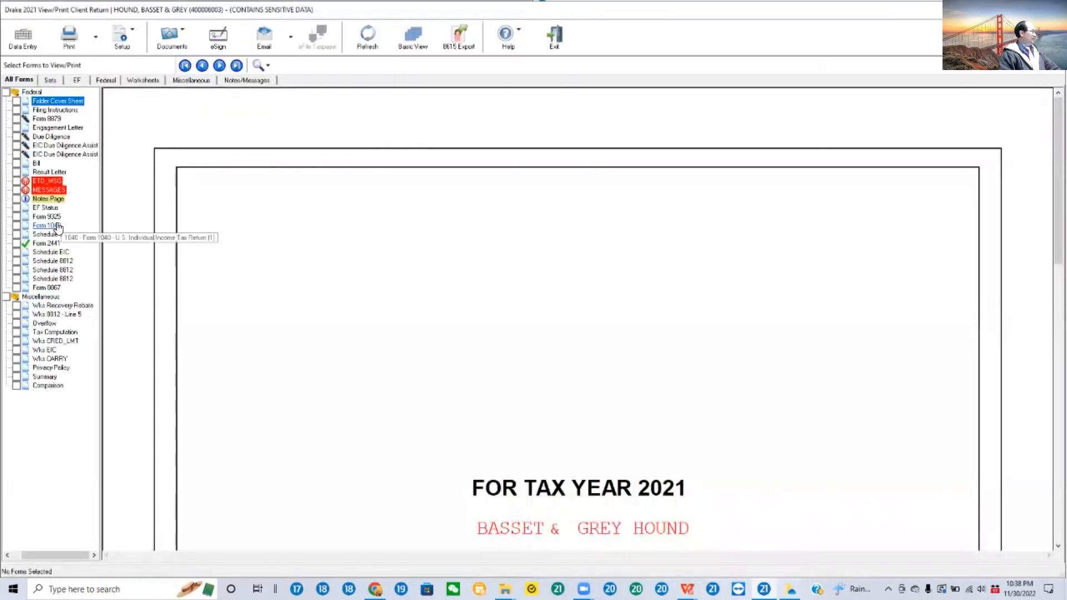
pyautogui.click(58, 225)
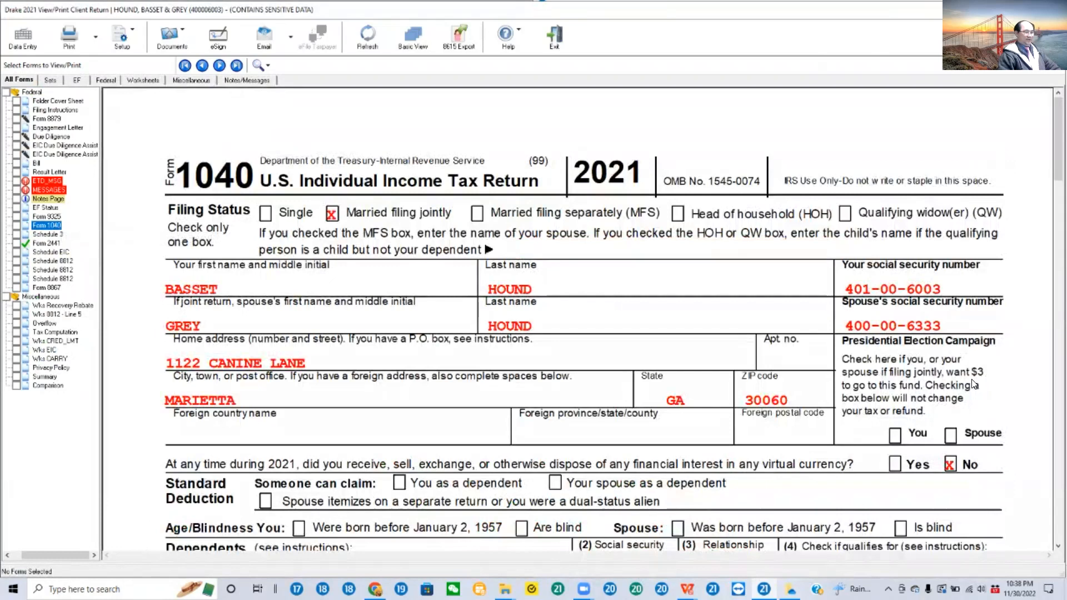
# Step: Examine page 1 of Form 1040 for the taxpayer details, dependents, wages, deduction and taxable income
pyautogui.scroll(-6, 975, 383)
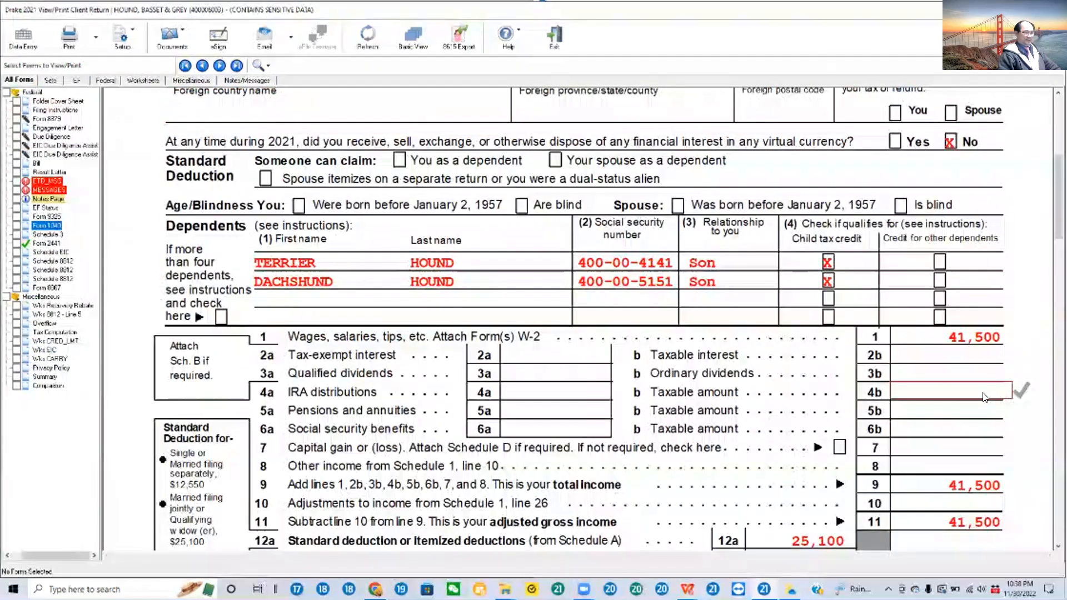
pyautogui.scroll(-3, 983, 395)
pyautogui.scroll(4, 984, 396)
pyautogui.scroll(3, 986, 398)
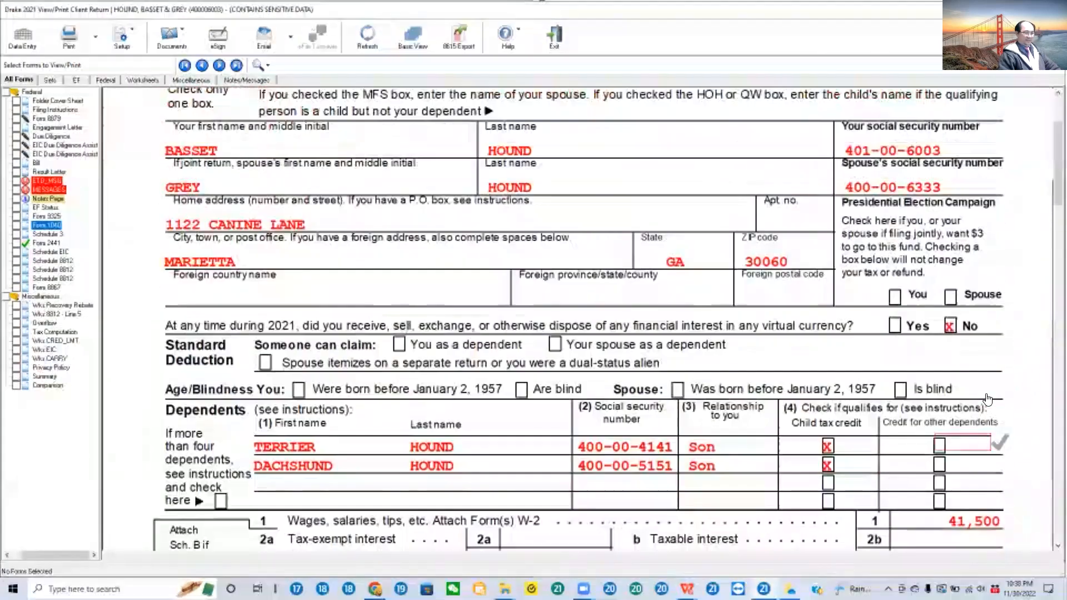
pyautogui.scroll(3, 991, 393)
pyautogui.scroll(-7, 991, 394)
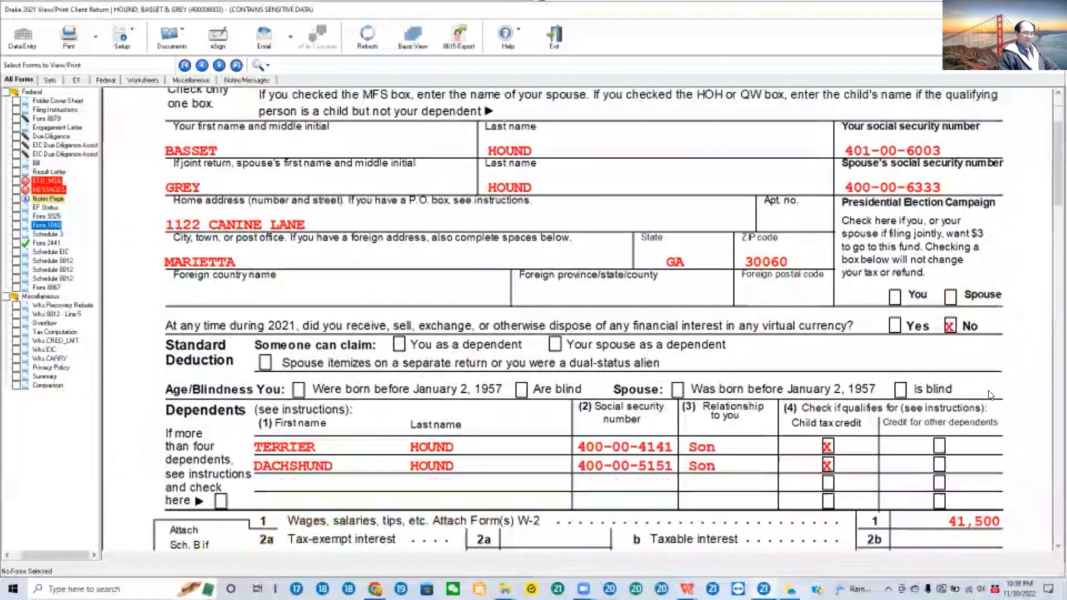
pyautogui.scroll(-7, 992, 395)
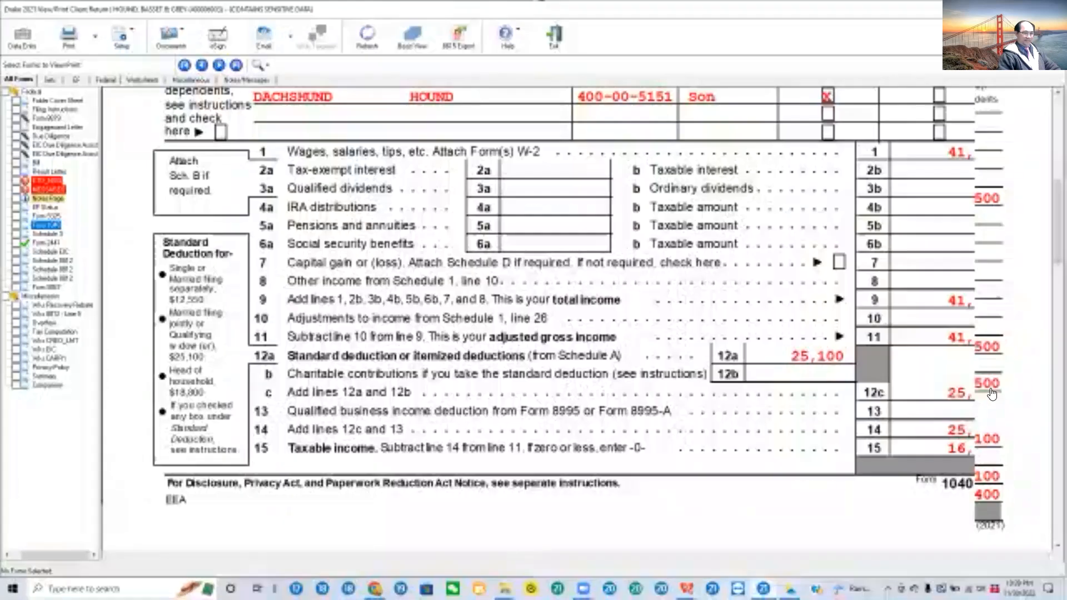
pyautogui.scroll(-7, 993, 395)
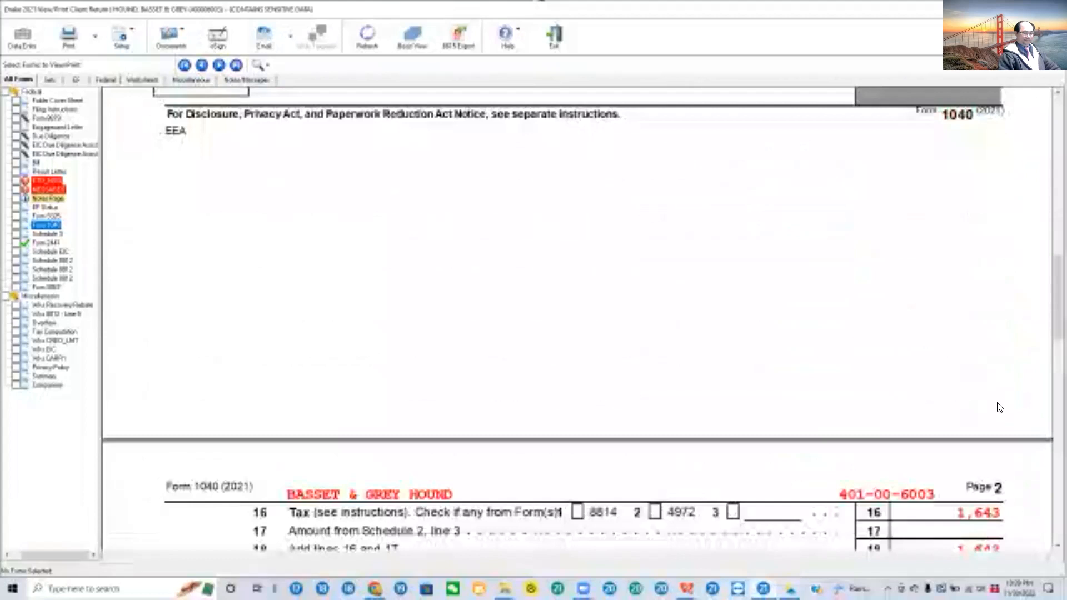
# Step: Mark Form 1040 page 2 lines 16, 27a and 25a as reviewed with check marks
pyautogui.click(998, 424)
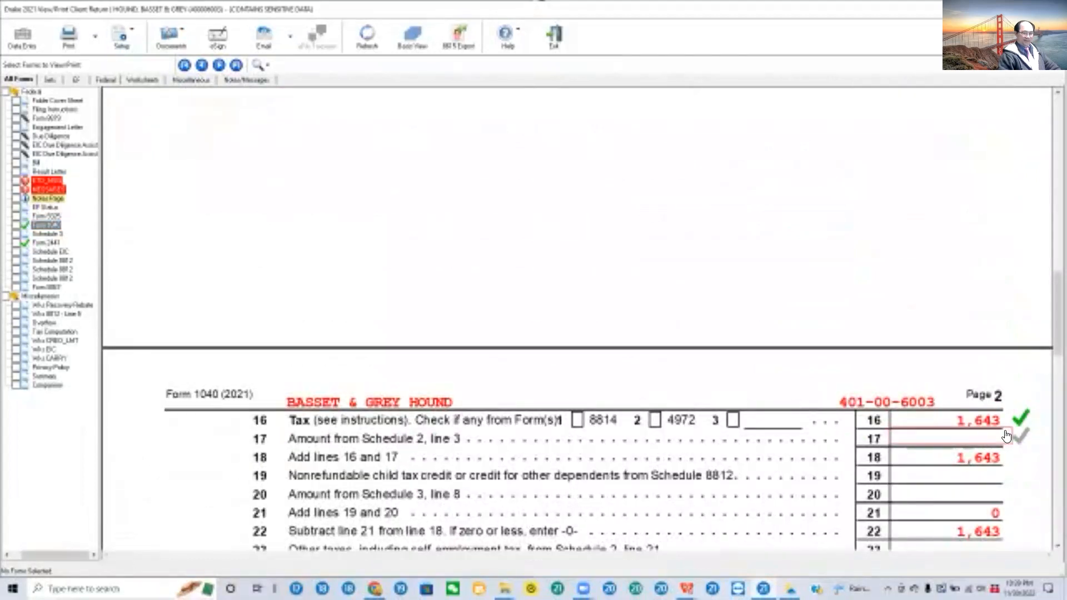
pyautogui.scroll(-4, 1004, 431)
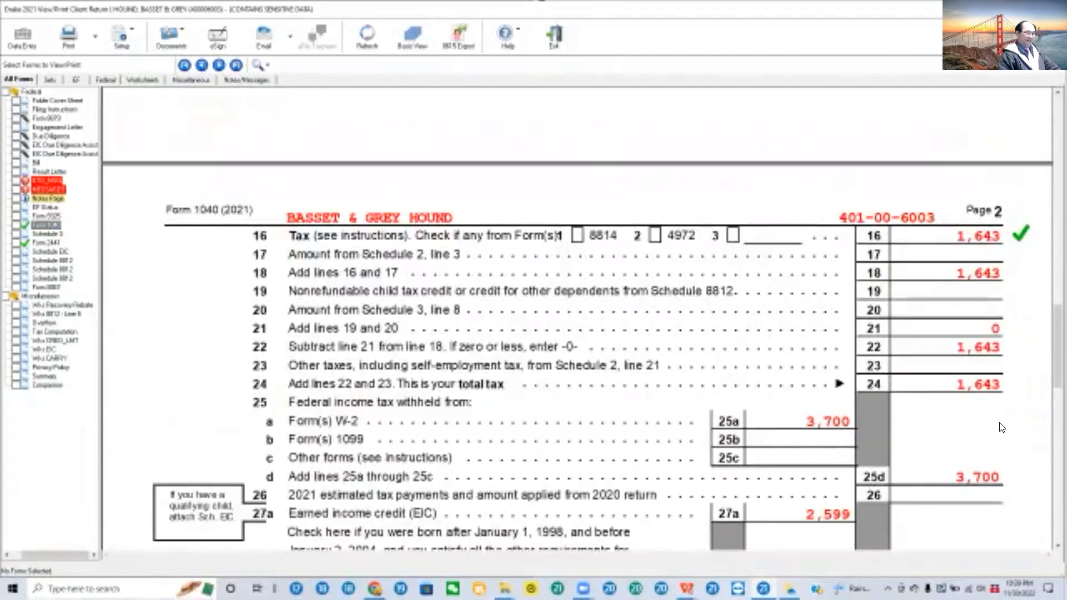
pyautogui.scroll(-4, 1002, 428)
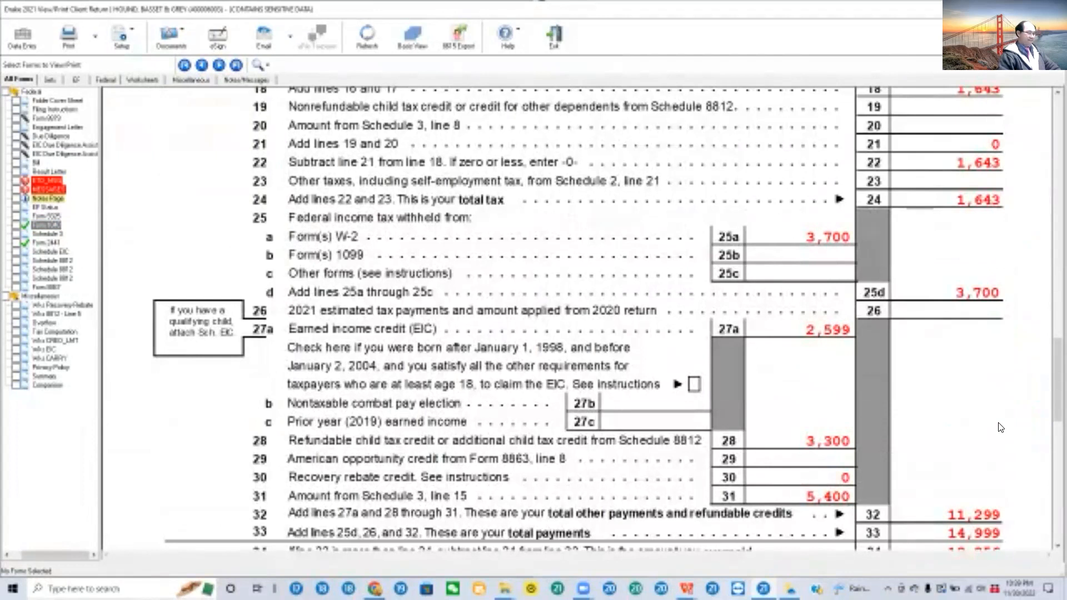
pyautogui.click(851, 332)
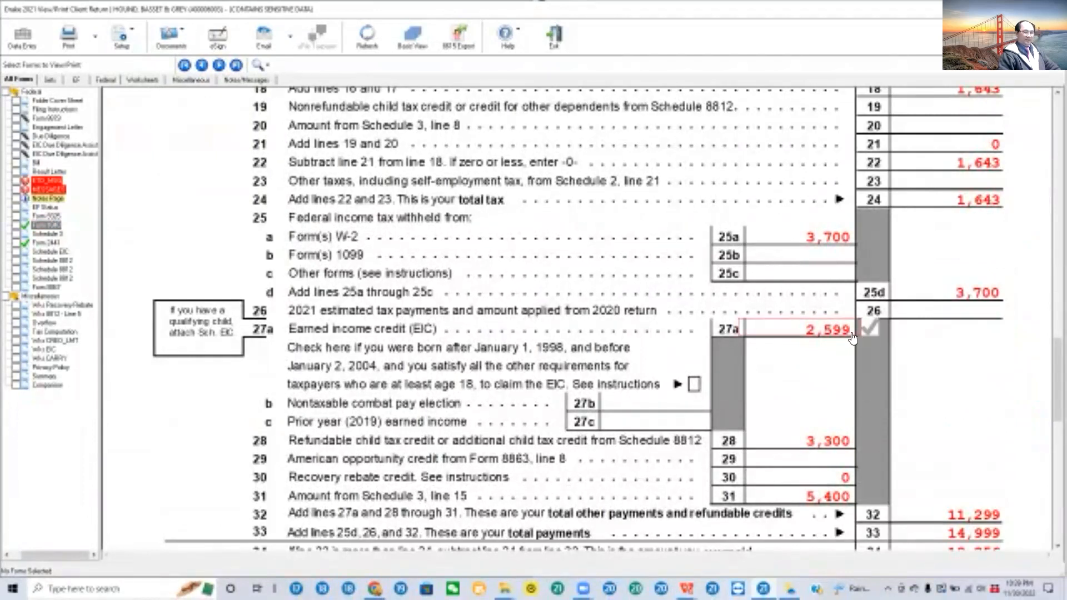
pyautogui.click(844, 241)
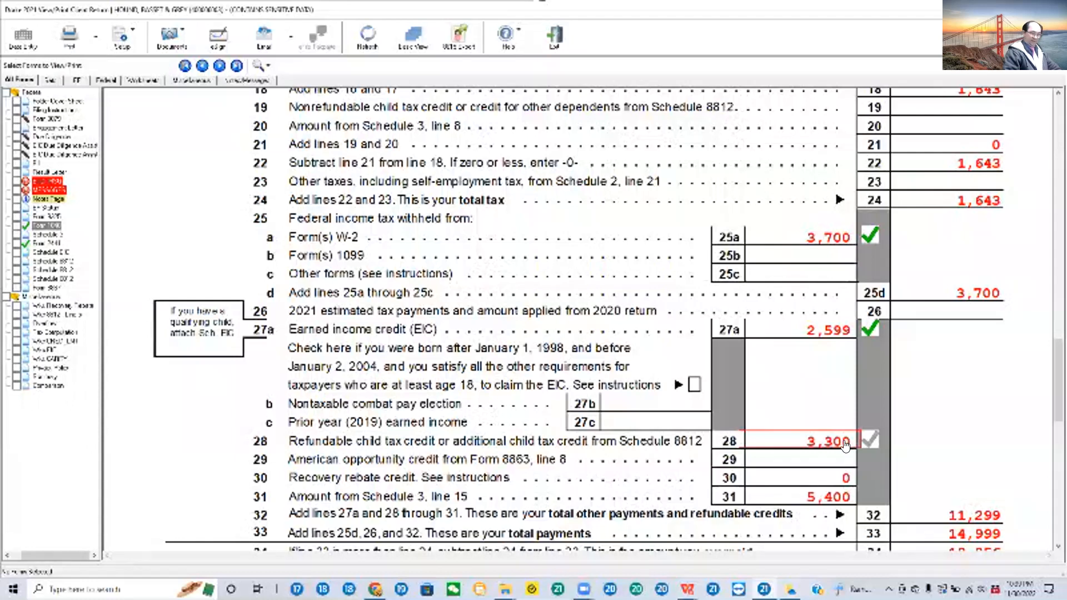
# Step: Return to data entry and open the Schedule 8812 child tax credit screen from the credits list
pyautogui.click(18, 31)
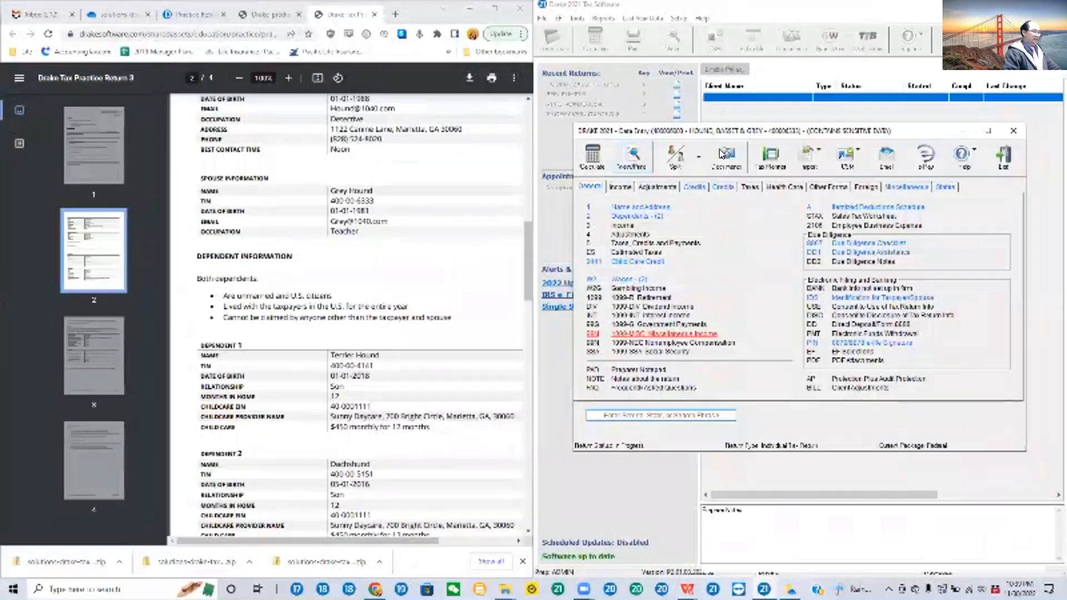
pyautogui.click(722, 188)
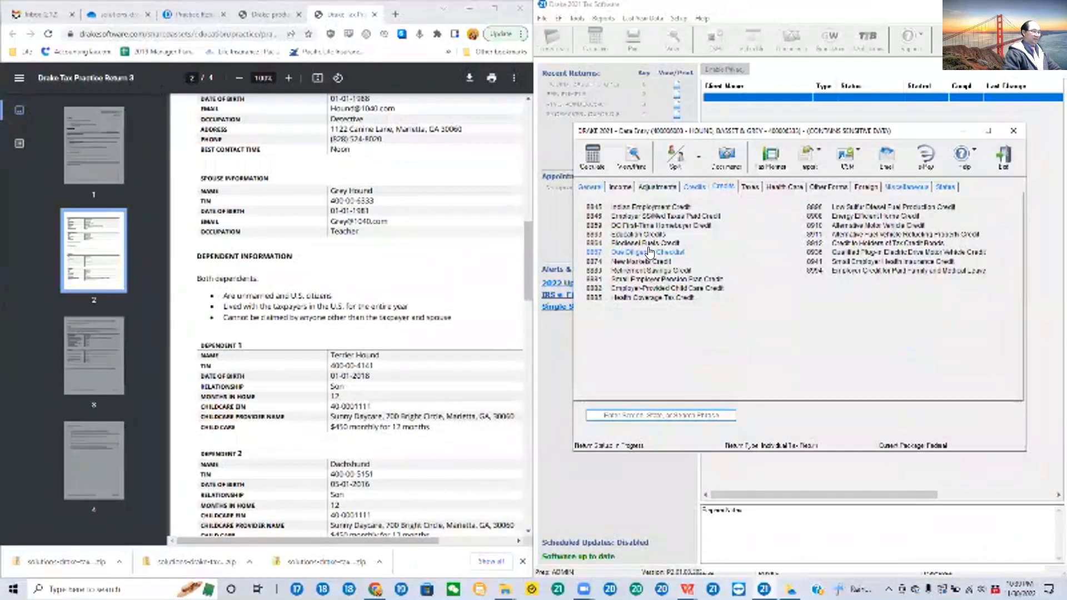
pyautogui.click(692, 187)
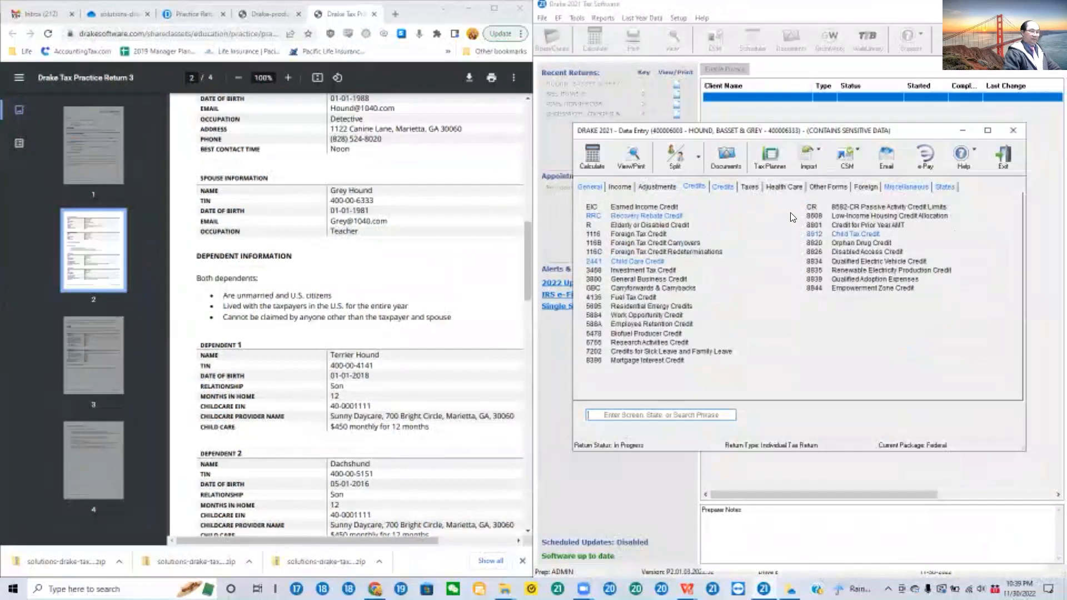
pyautogui.click(848, 233)
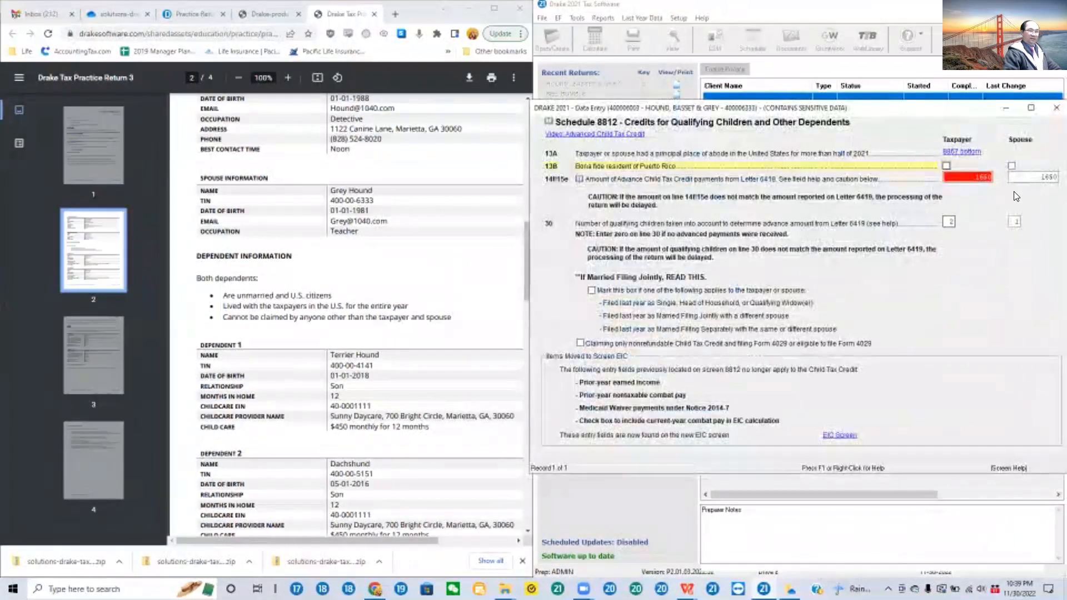
# Step: Check the spouse's and taxpayer's advance child tax credit payments, including the taxpayer's detail worksheet, and close the worksheet
pyautogui.click(1045, 177)
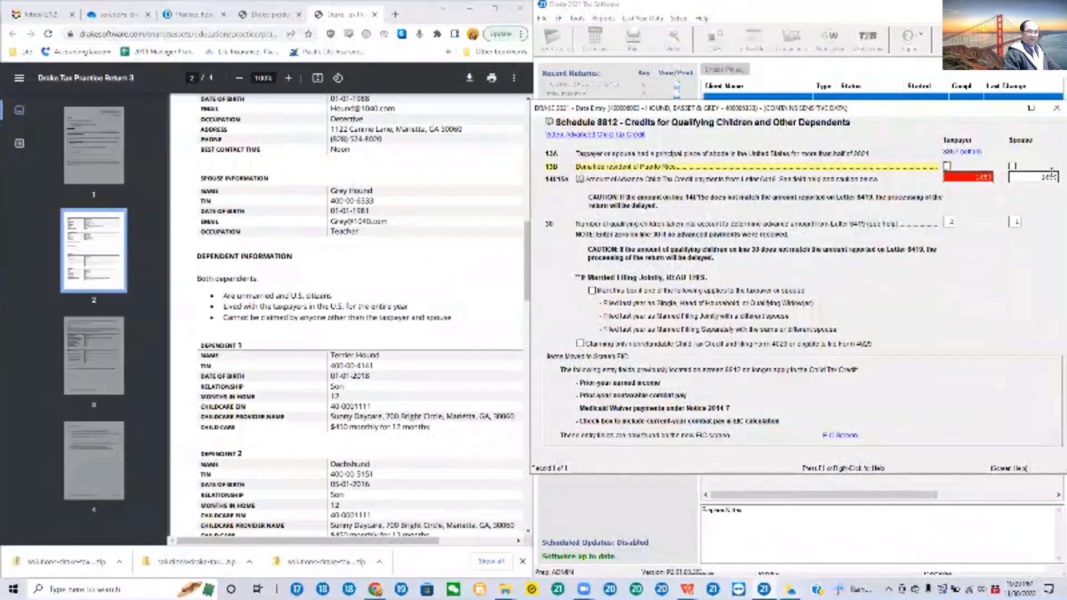
pyautogui.click(969, 177)
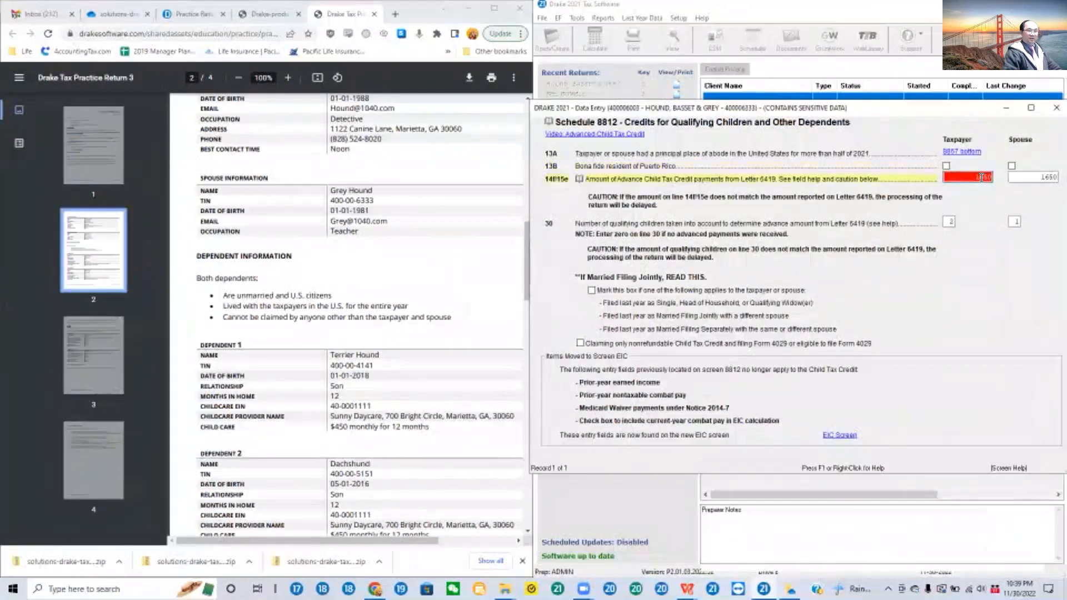
pyautogui.hotkey('ctrl', 'w')
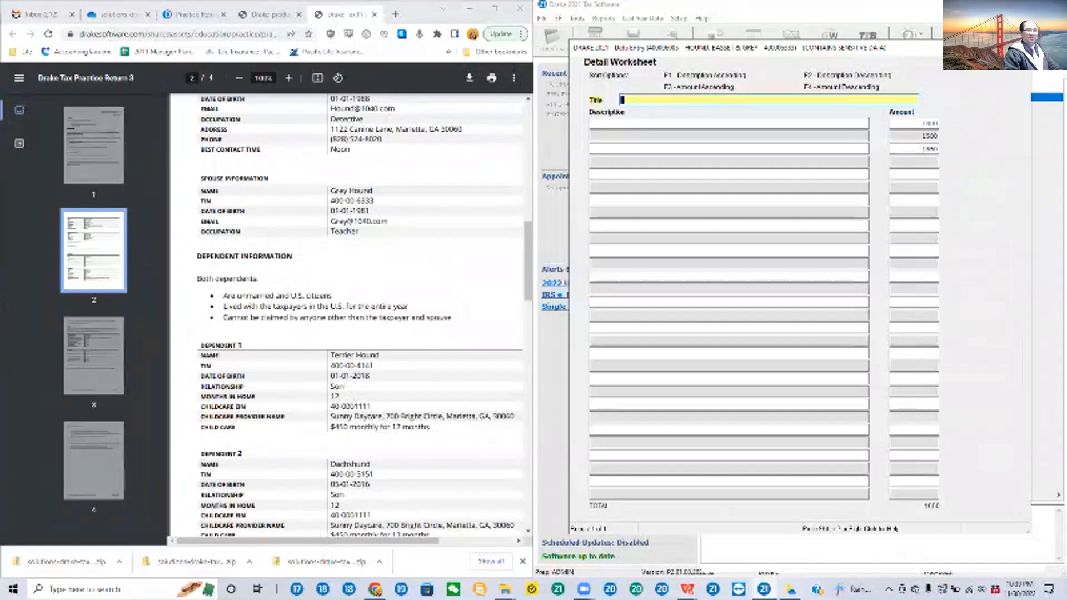
pyautogui.click(1021, 47)
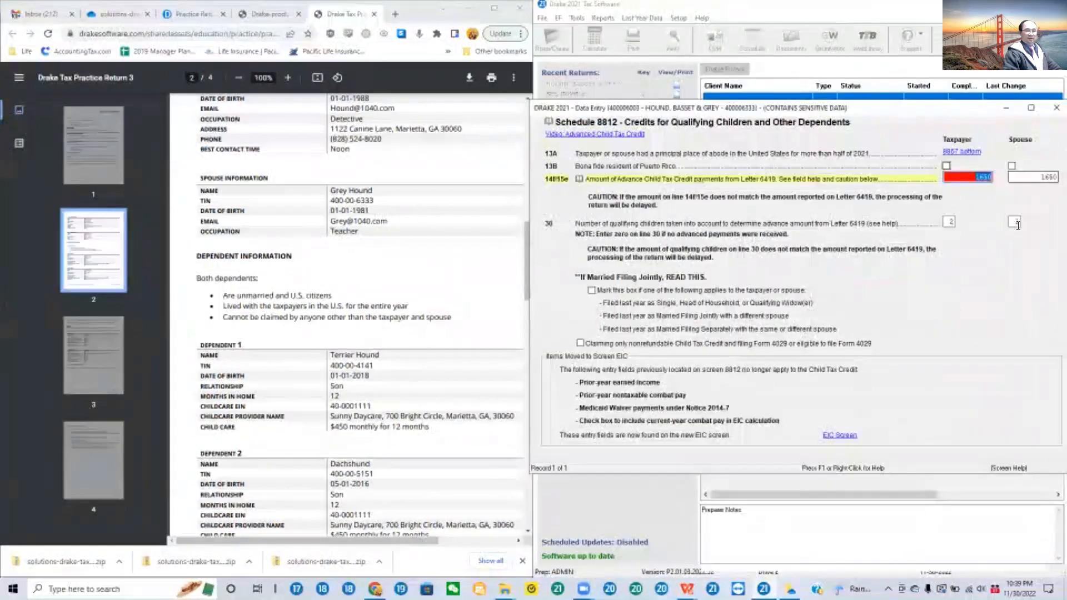
# Step: Set the spouse's number of qualifying children on line 30 to 2 and close the Schedule 8812 screen
pyautogui.click(1014, 221)
pyautogui.press('Tab')
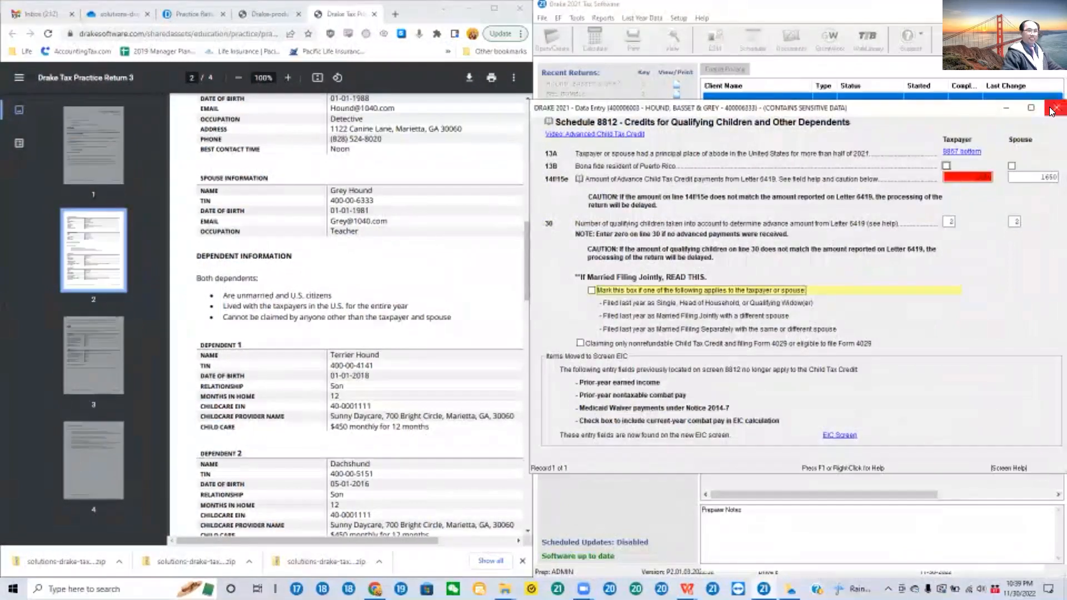
pyautogui.click(1056, 108)
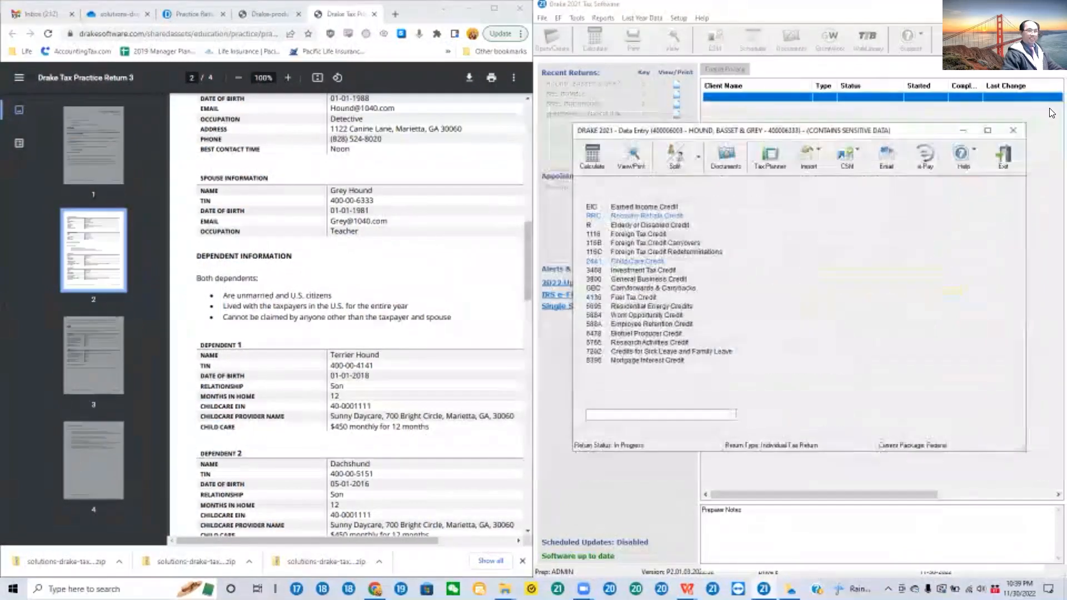
# Step: Open Schedule 8812 in the return viewer and mark lines 5, 14g and 14i as reviewed with check marks
pyautogui.click(634, 162)
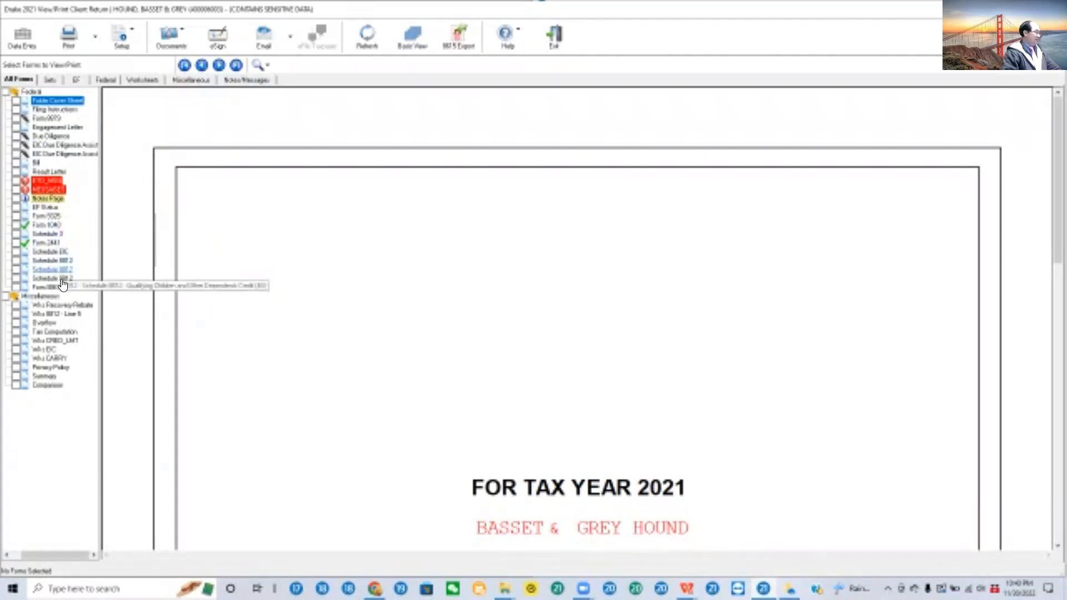
pyautogui.click(59, 261)
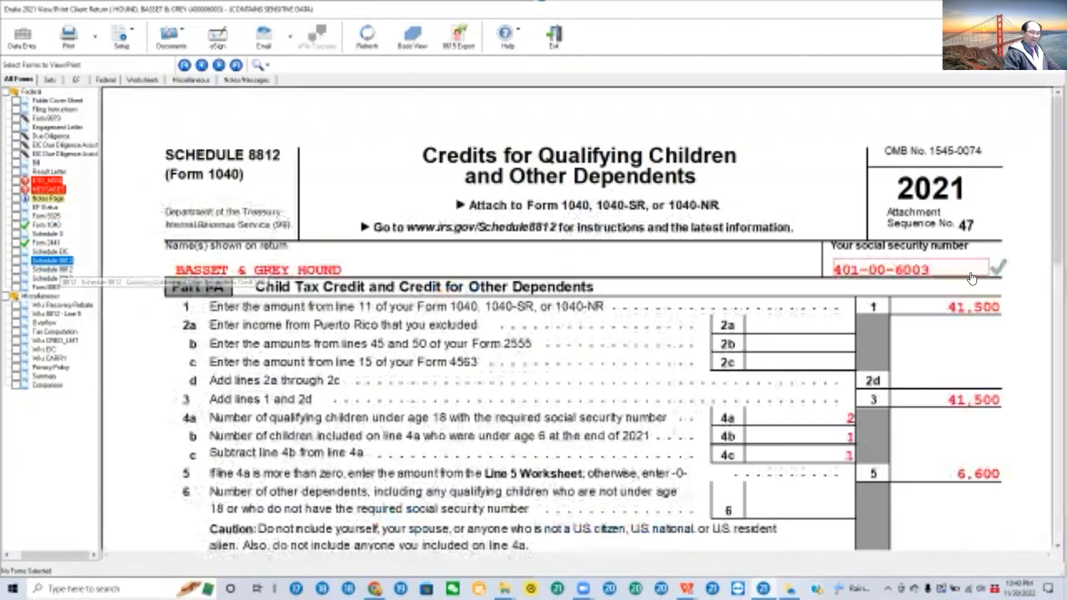
pyautogui.scroll(-2, 1007, 338)
pyautogui.click(1007, 337)
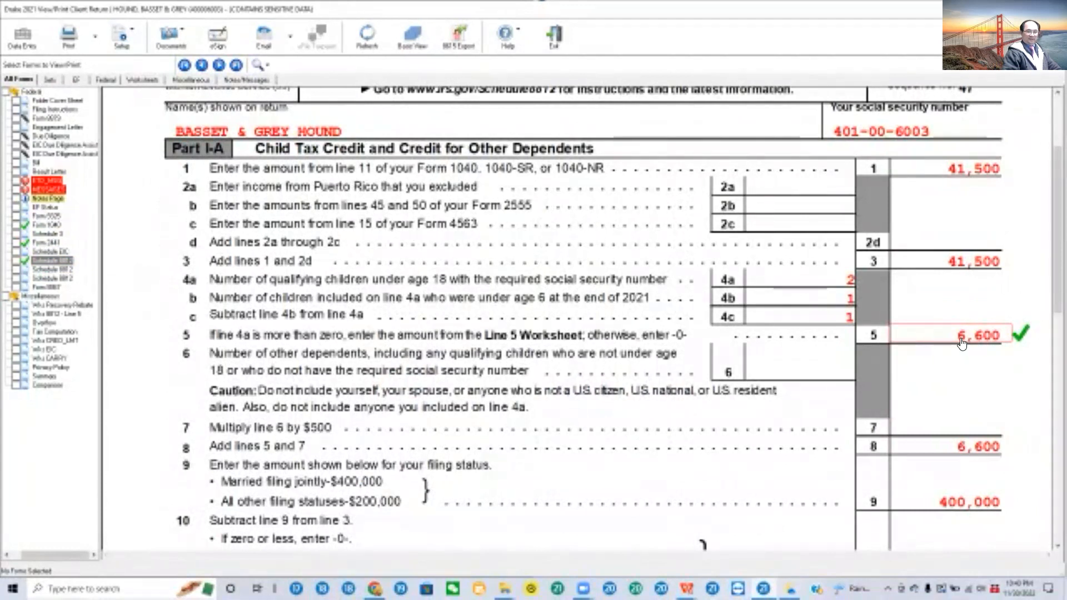
pyautogui.scroll(-5, 1037, 418)
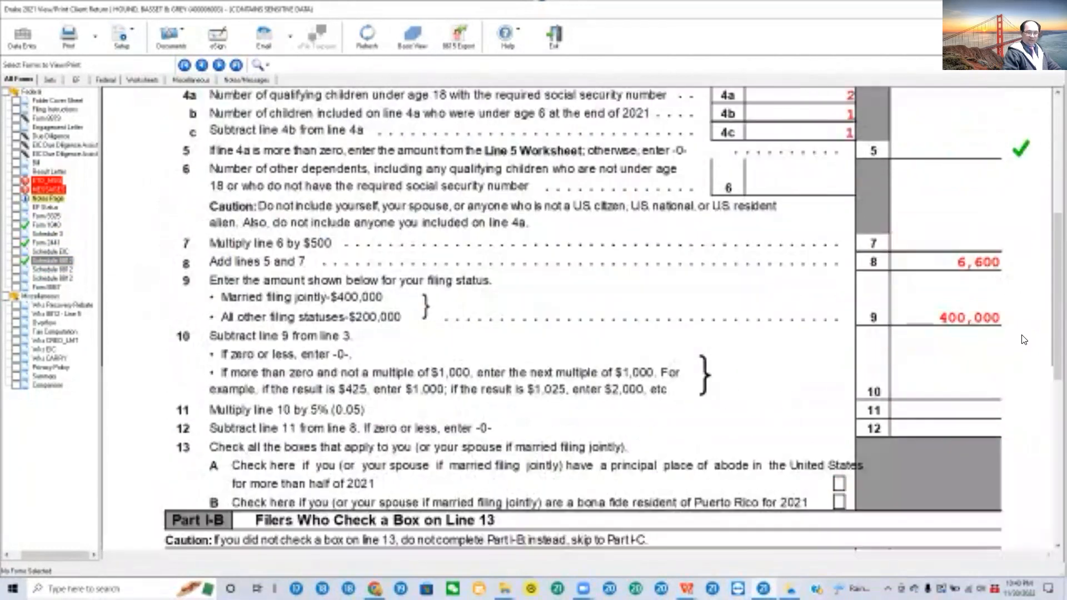
pyautogui.scroll(-2, 1037, 418)
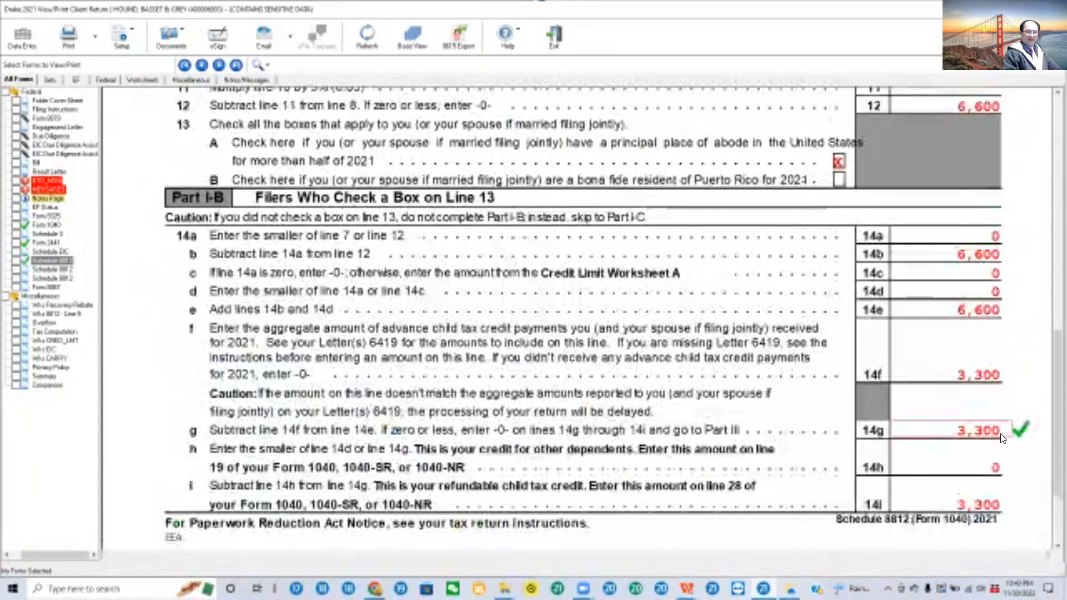
pyautogui.scroll(-2, 1002, 438)
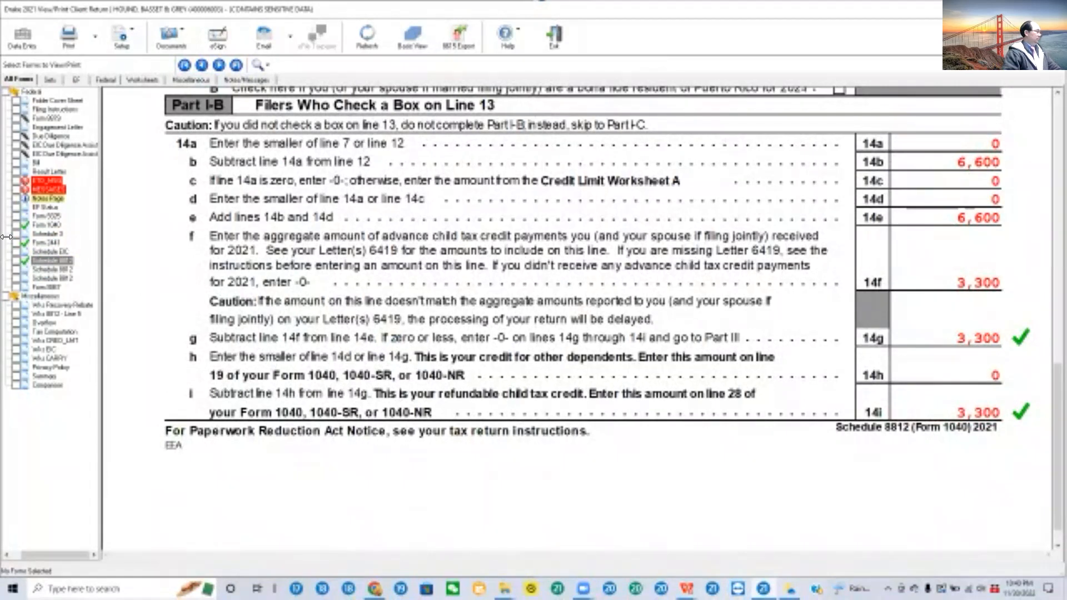
# Step: Reopen Form 1040 and mark page 2 lines 28 and 31 as reviewed with check marks
pyautogui.click(54, 225)
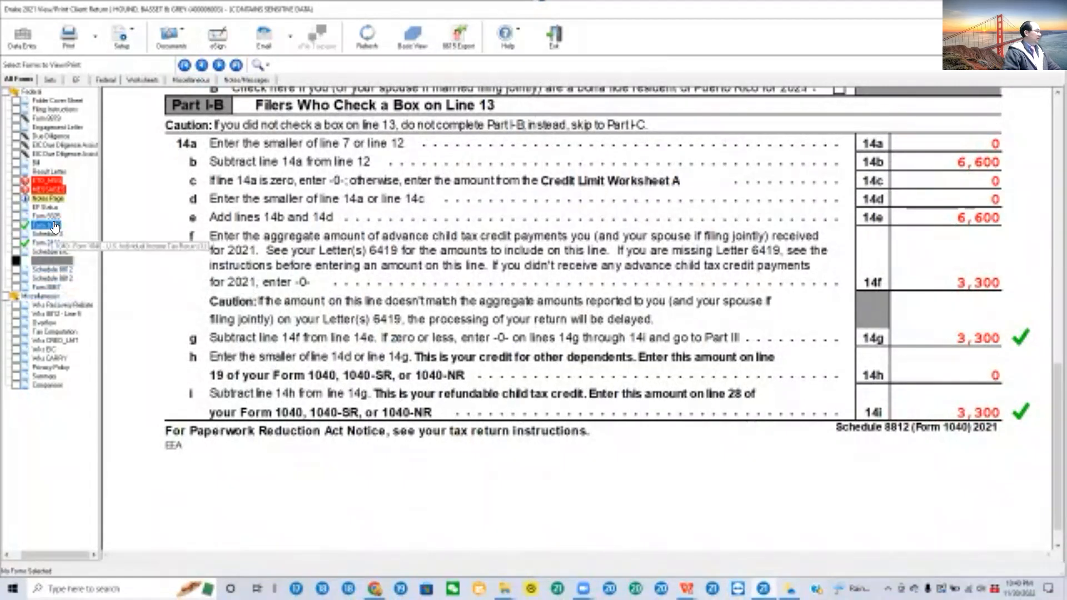
pyautogui.scroll(-8, 721, 250)
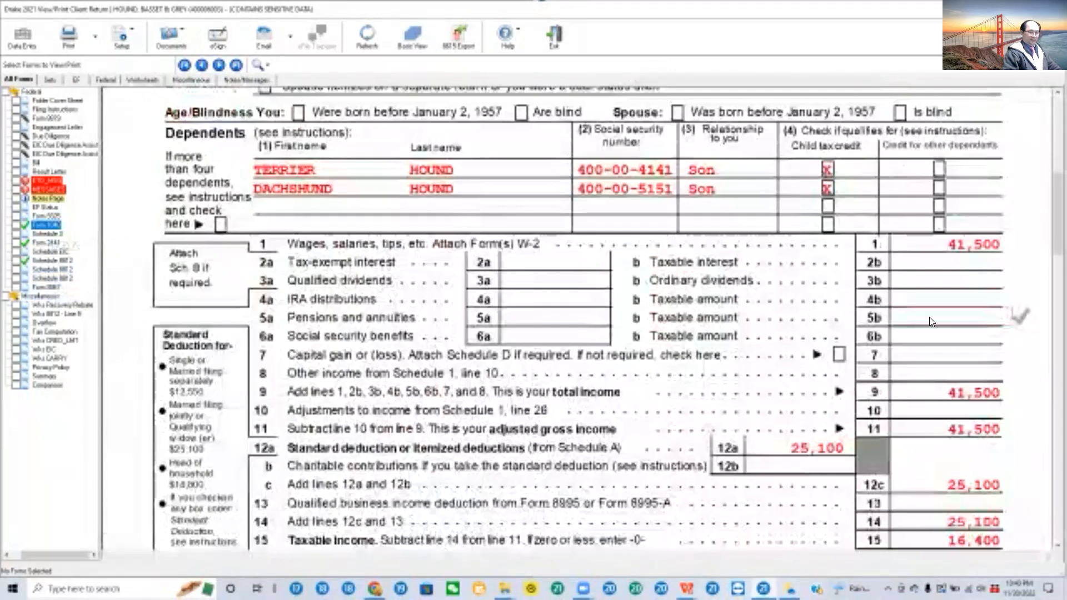
pyautogui.scroll(-10, 929, 317)
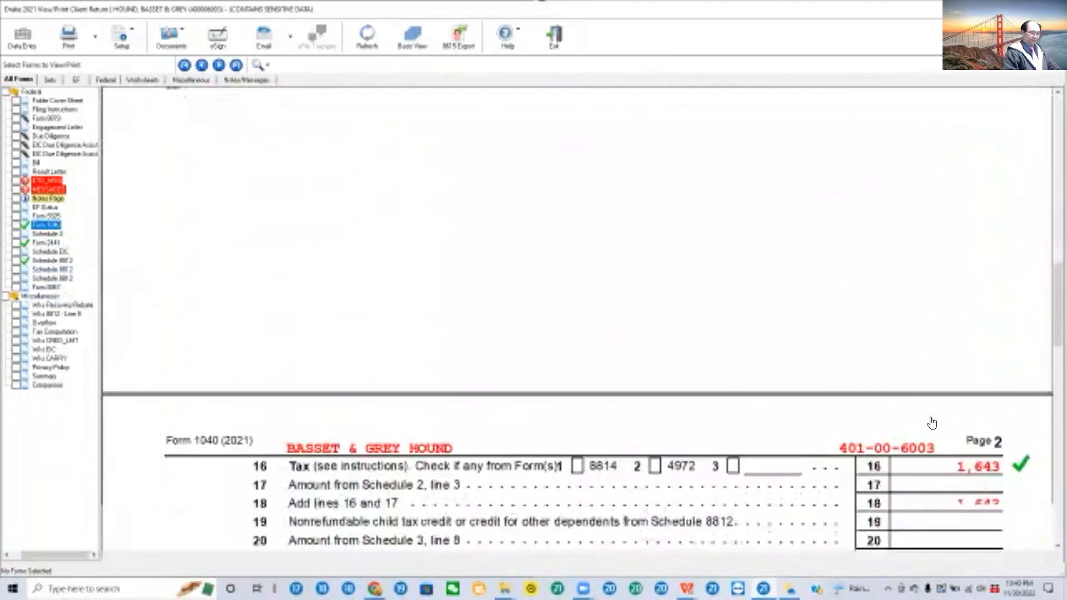
pyautogui.scroll(-8, 932, 424)
pyautogui.click(852, 443)
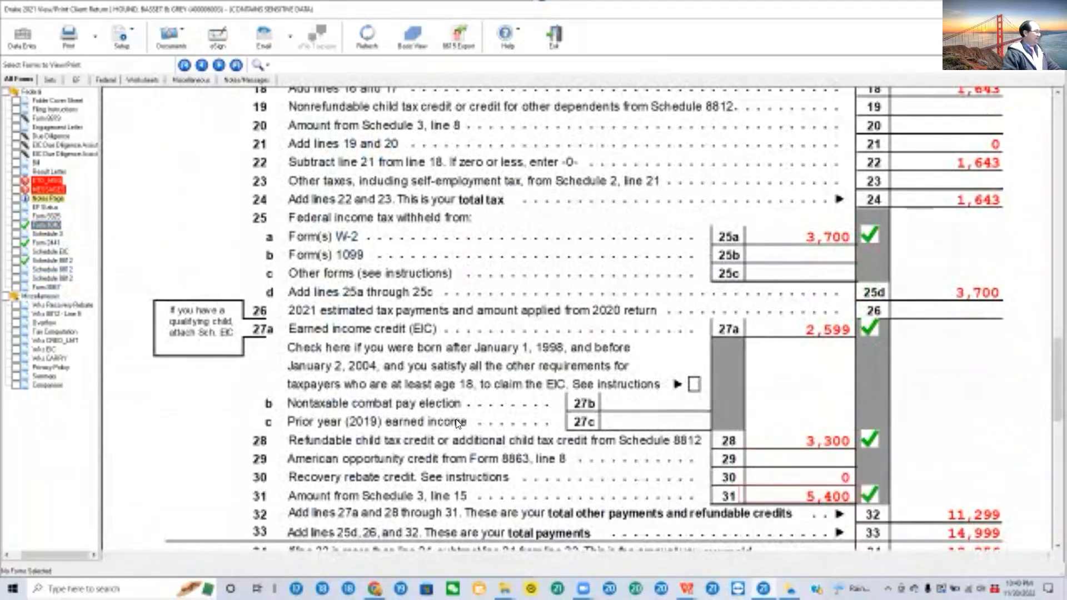
# Step: Open Form 2441, go through the care provider, qualifying expenses and credit rate, and mark line 10 as reviewed
pyautogui.click(48, 244)
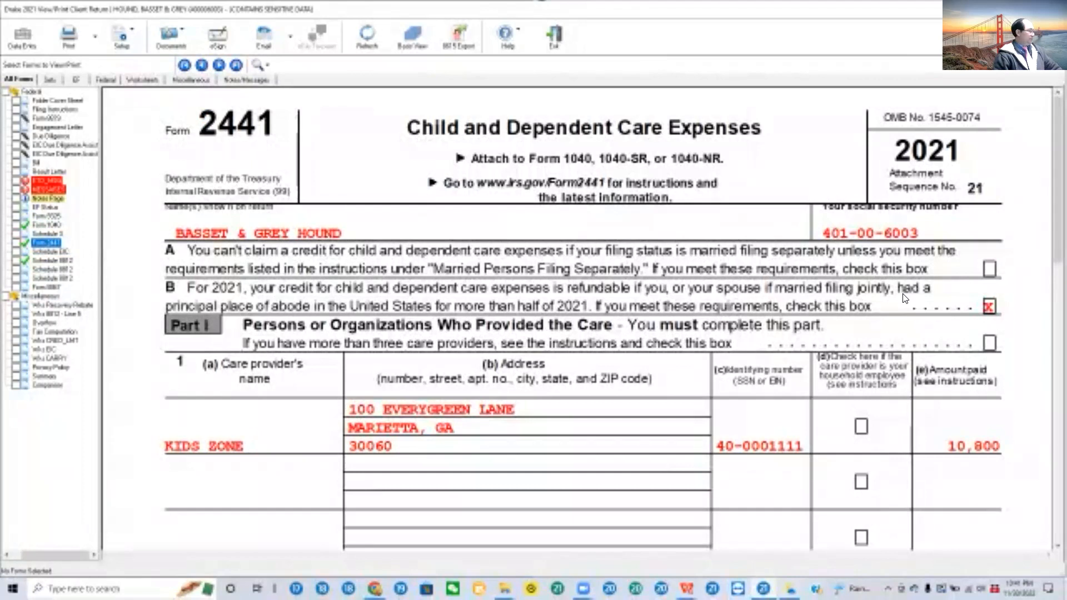
pyautogui.scroll(-10, 903, 299)
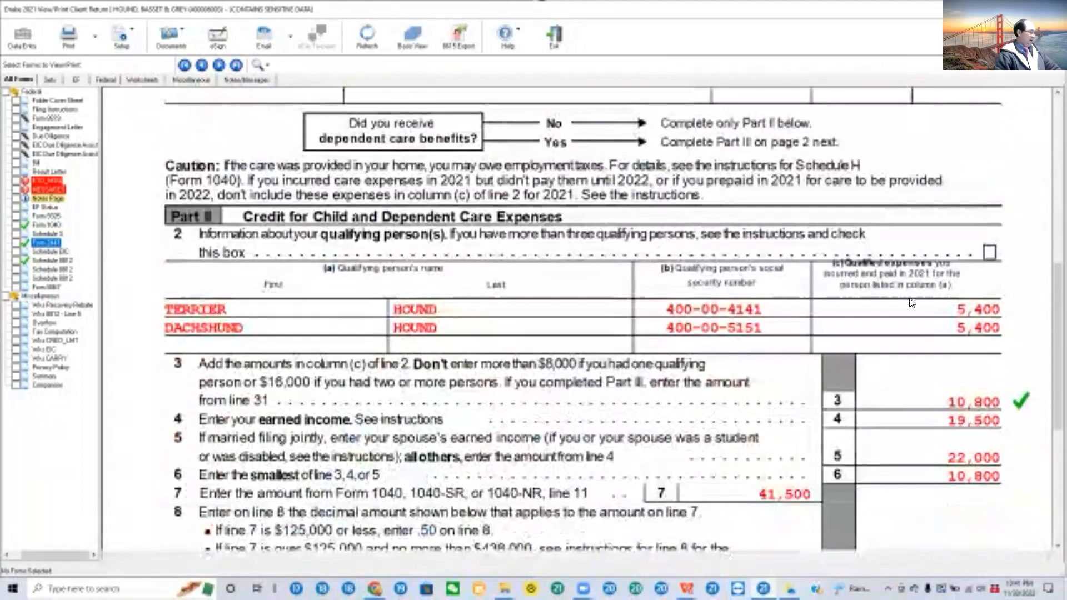
pyautogui.click(274, 383)
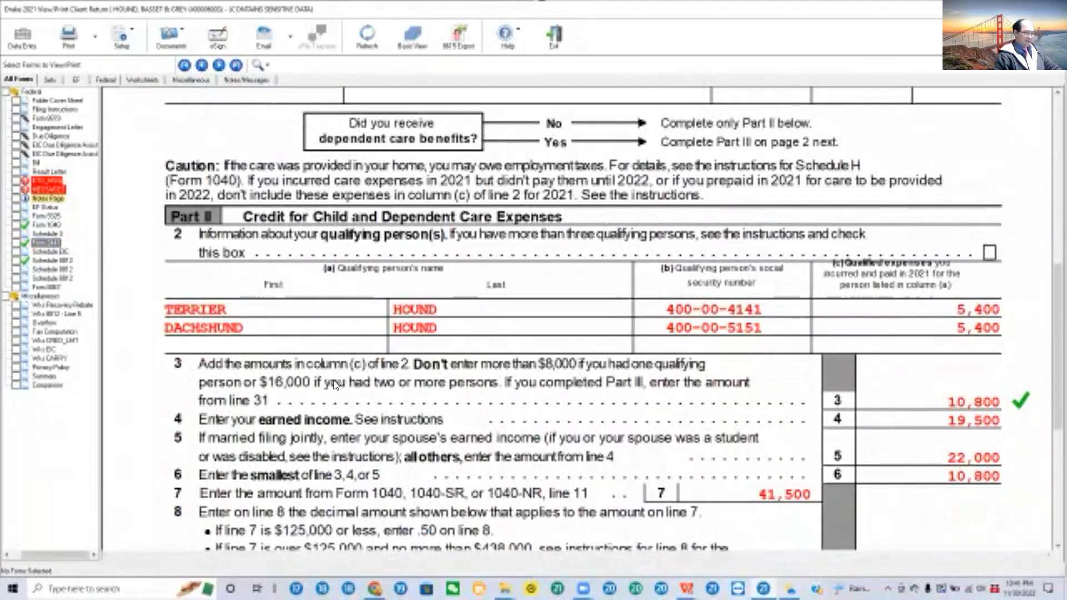
pyautogui.moveTo(1057, 353); pyautogui.dragTo(1045, 284)
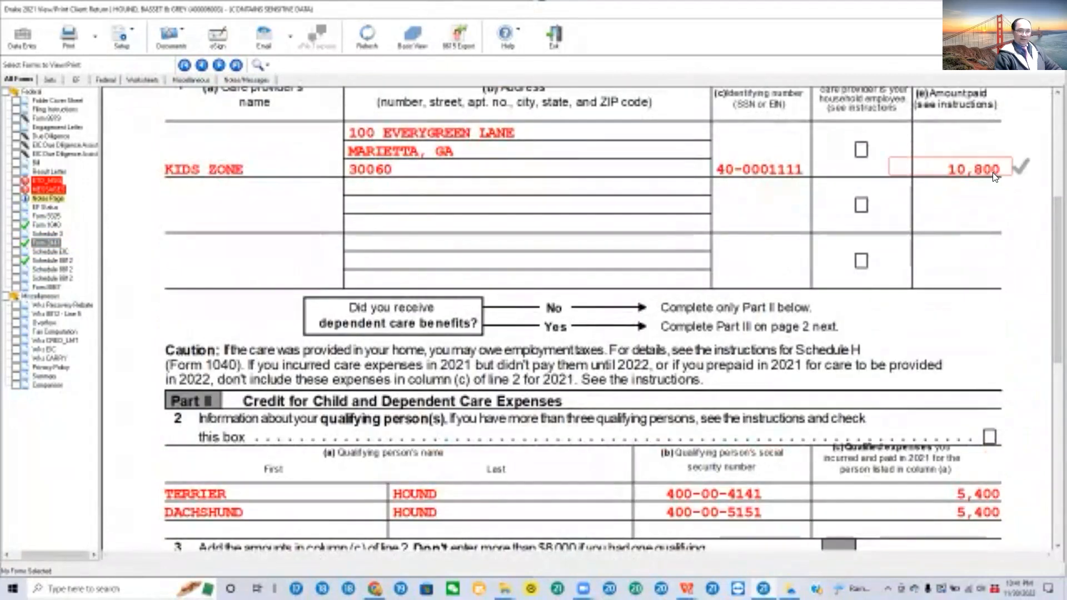
pyautogui.scroll(-3, 1000, 334)
pyautogui.scroll(-1, 1009, 455)
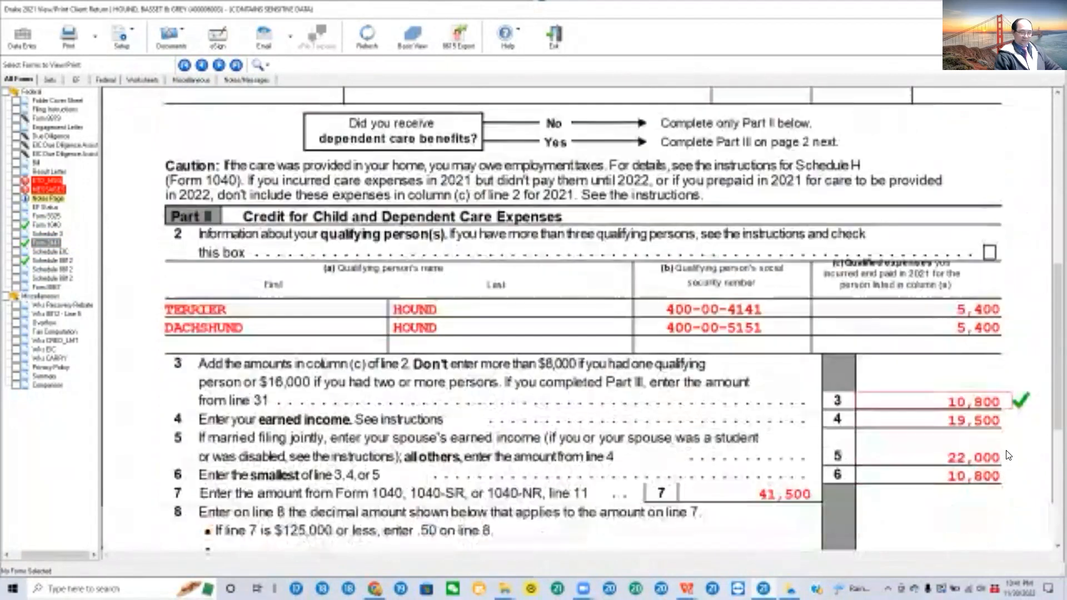
pyautogui.scroll(-2, 1009, 455)
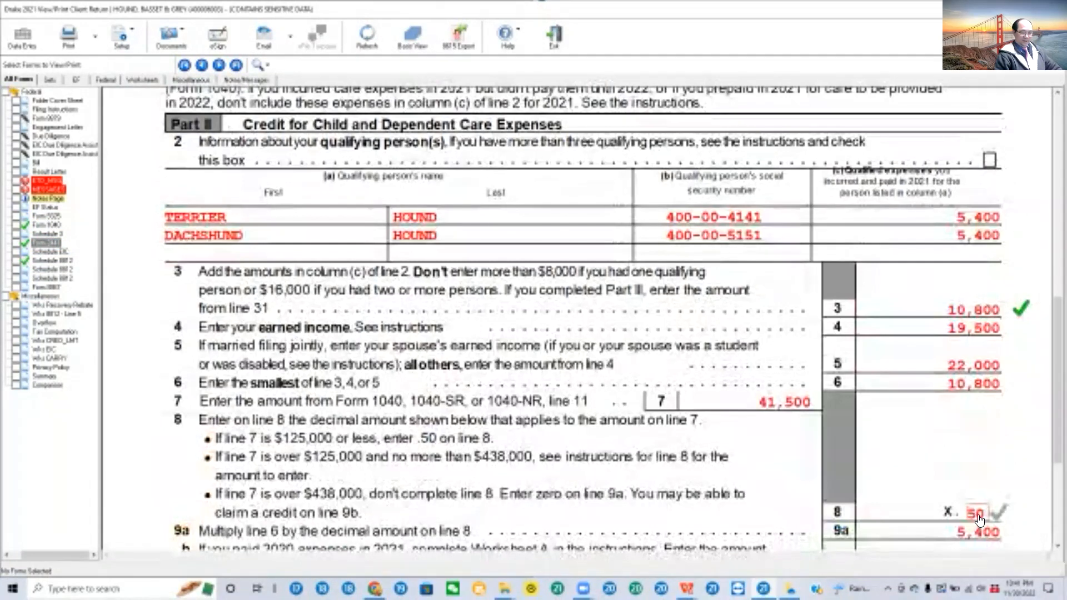
pyautogui.scroll(-2, 979, 518)
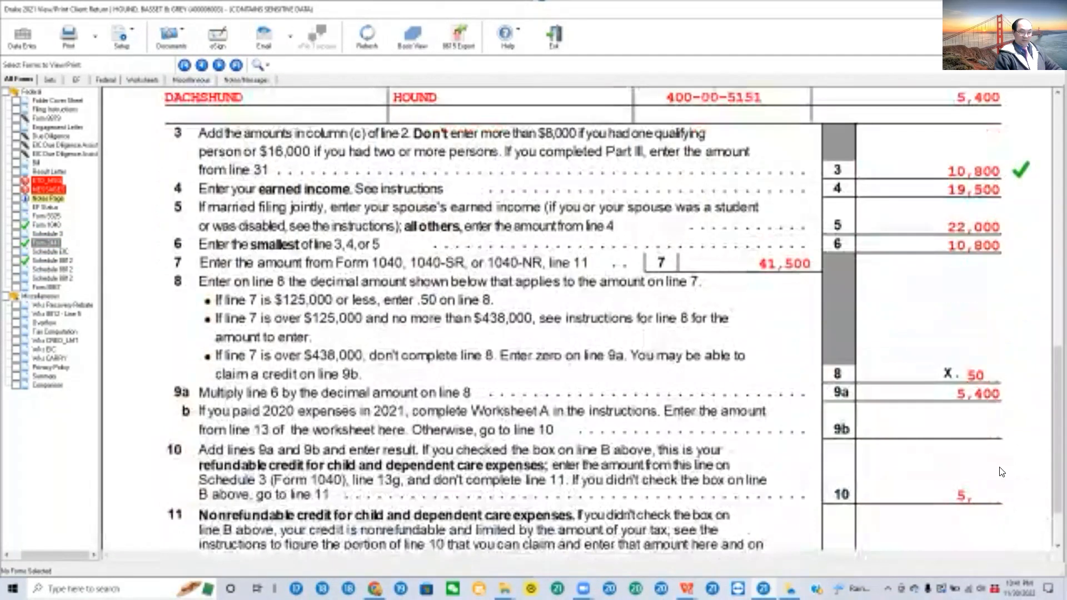
pyautogui.scroll(-2, 1004, 496)
pyautogui.click(1000, 425)
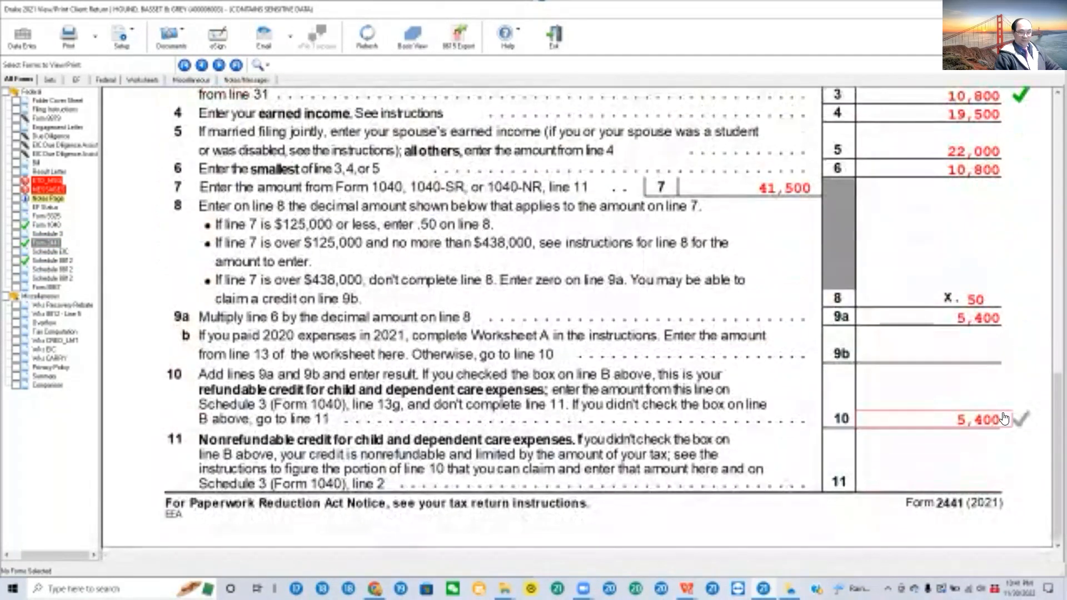
# Step: Bring up Form 1040's payments and refund lines, switch to Chrome and open the Practice 3 solution PDF from Drake's practice returns page
pyautogui.click(54, 228)
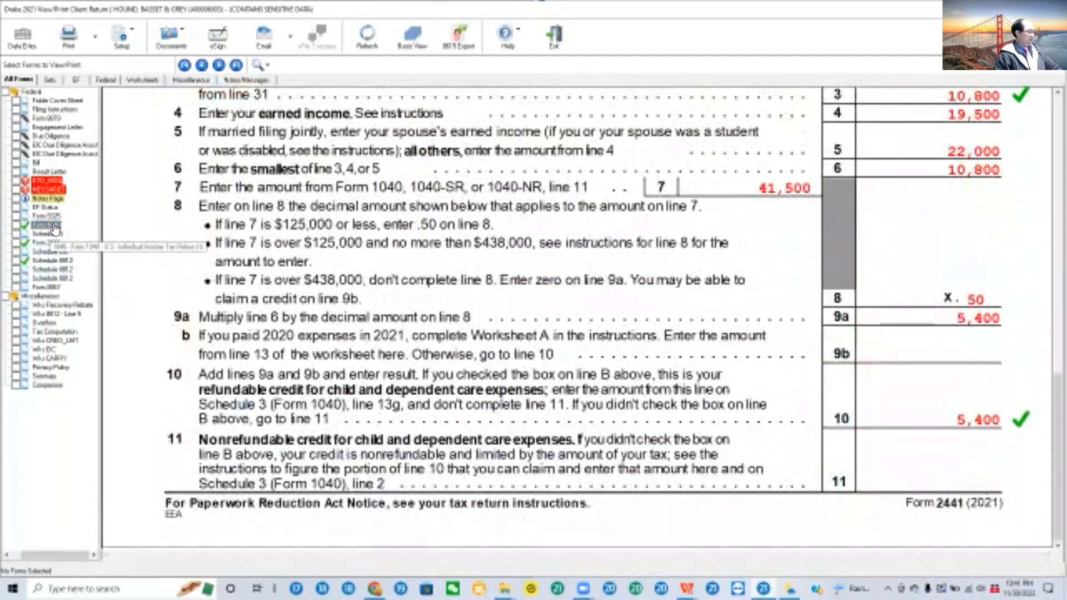
pyautogui.moveTo(1048, 143); pyautogui.dragTo(1047, 390)
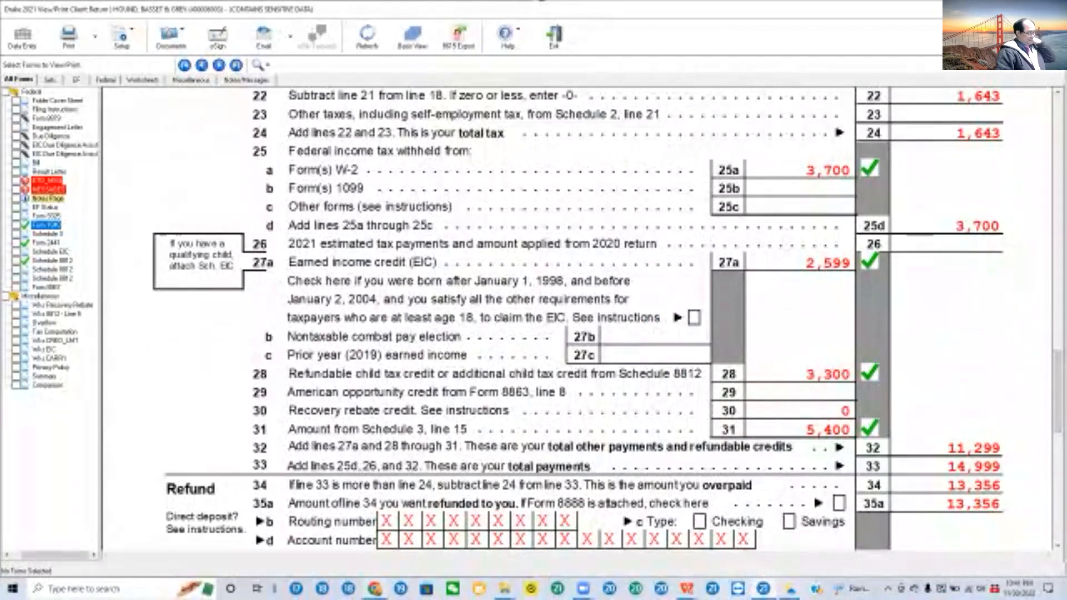
pyautogui.moveTo(374, 589)
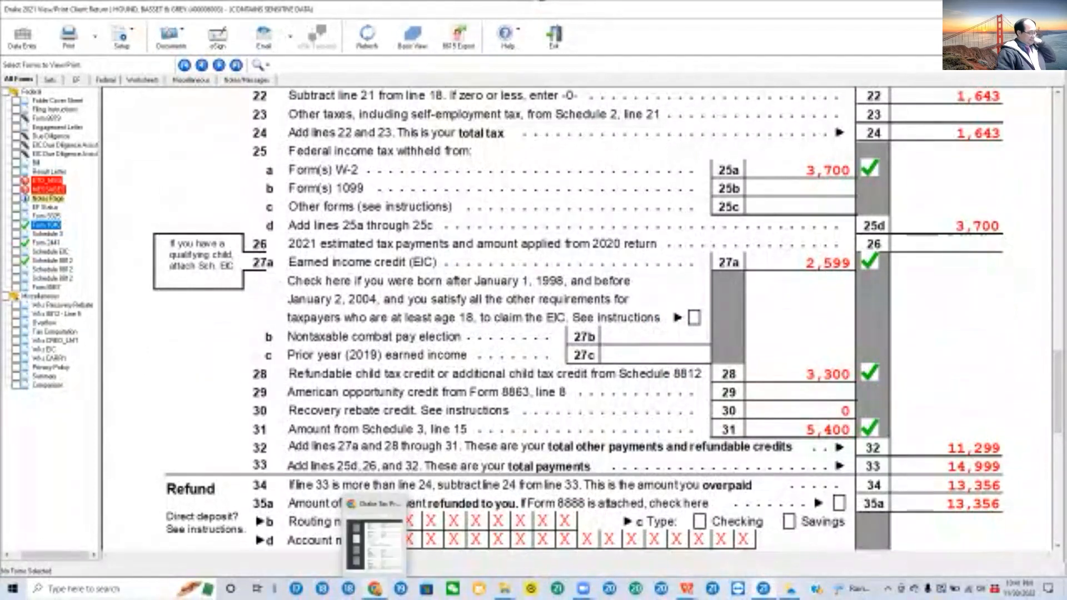
pyautogui.click(380, 557)
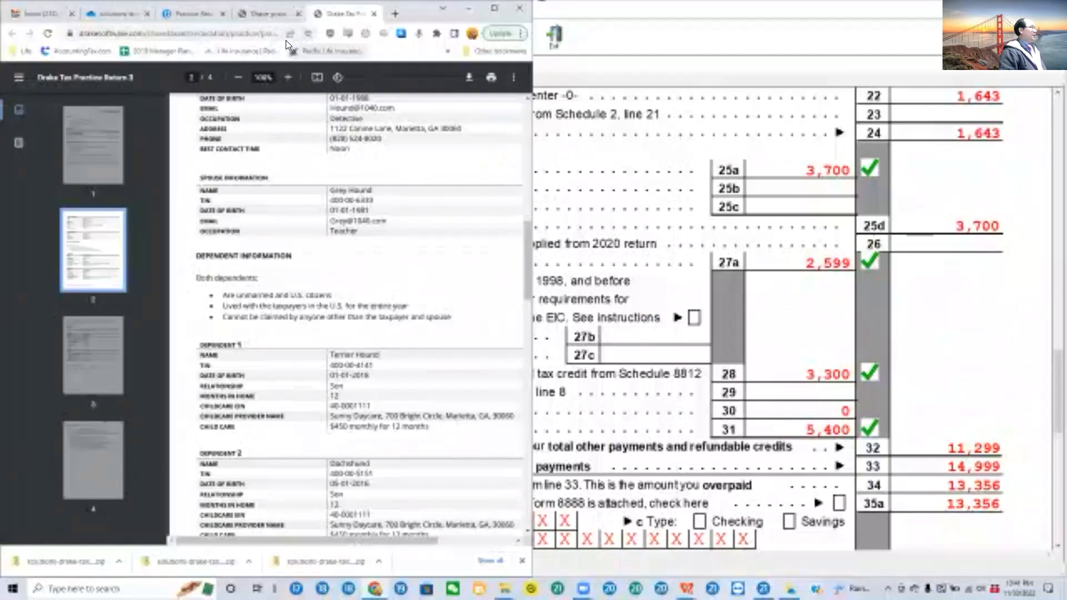
pyautogui.click(121, 14)
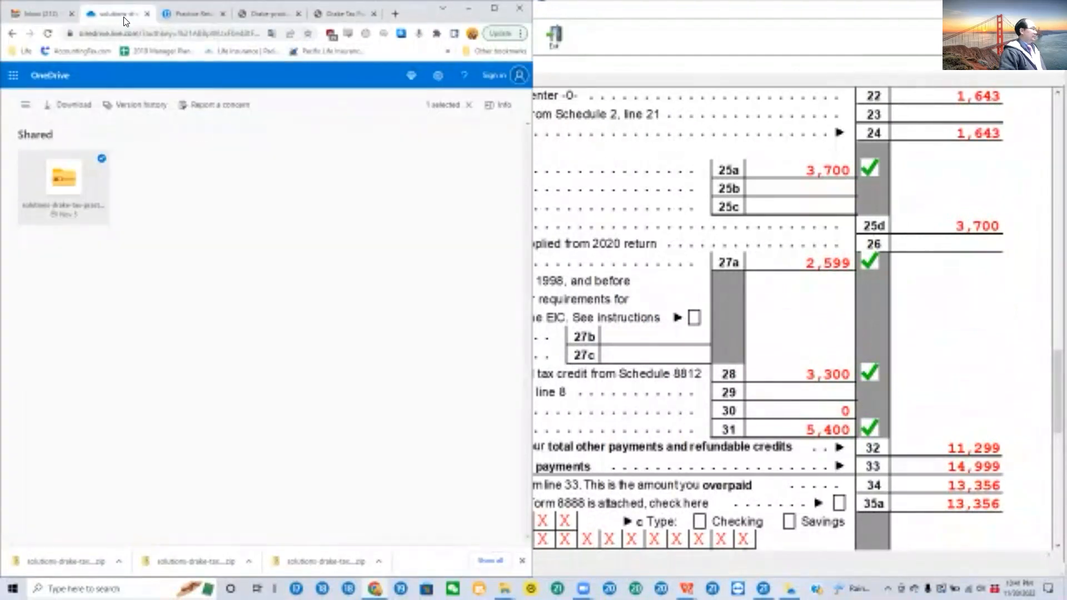
pyautogui.click(183, 11)
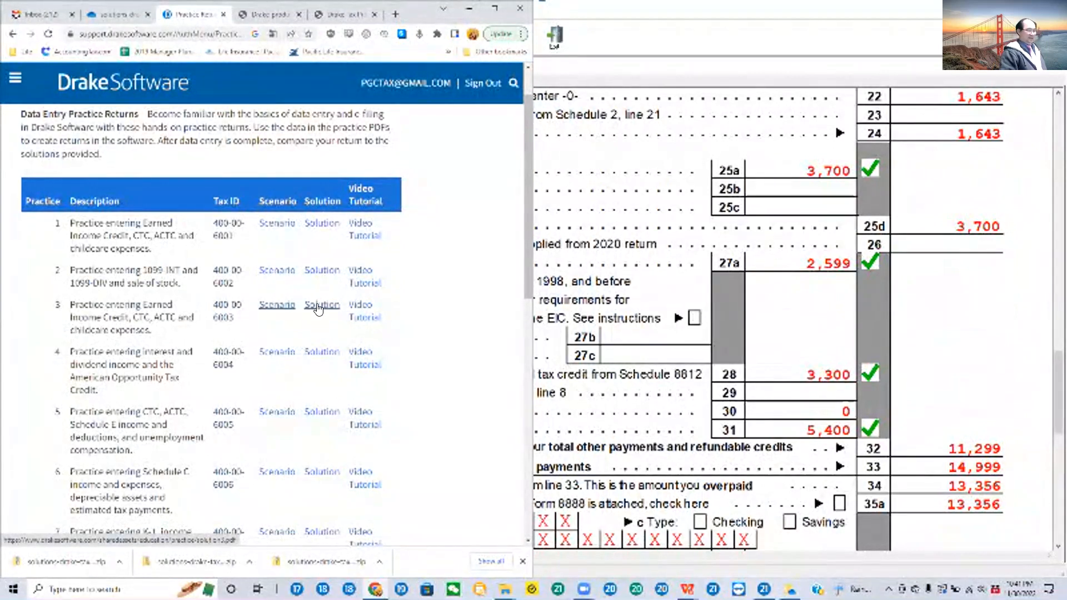
pyautogui.click(318, 308)
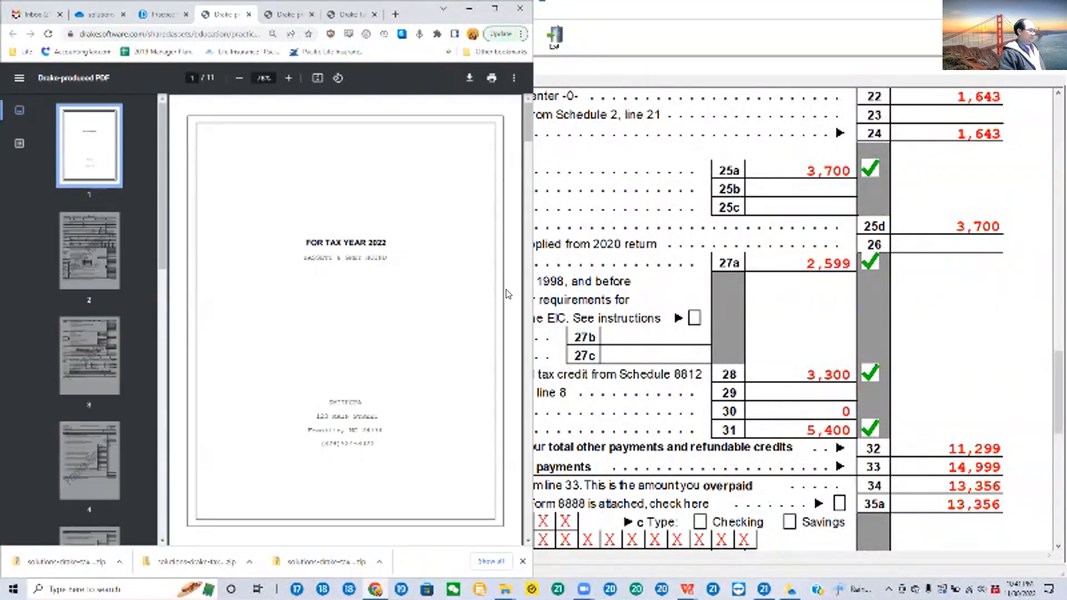
# Step: Compare Form 1040 page 1 in the solution PDF with the Drake return, covering income, standard deduction and taxable income
pyautogui.scroll(-6, 372, 313)
pyautogui.scroll(5, 373, 312)
pyautogui.scroll(-4, 370, 282)
pyautogui.scroll(-8, 370, 282)
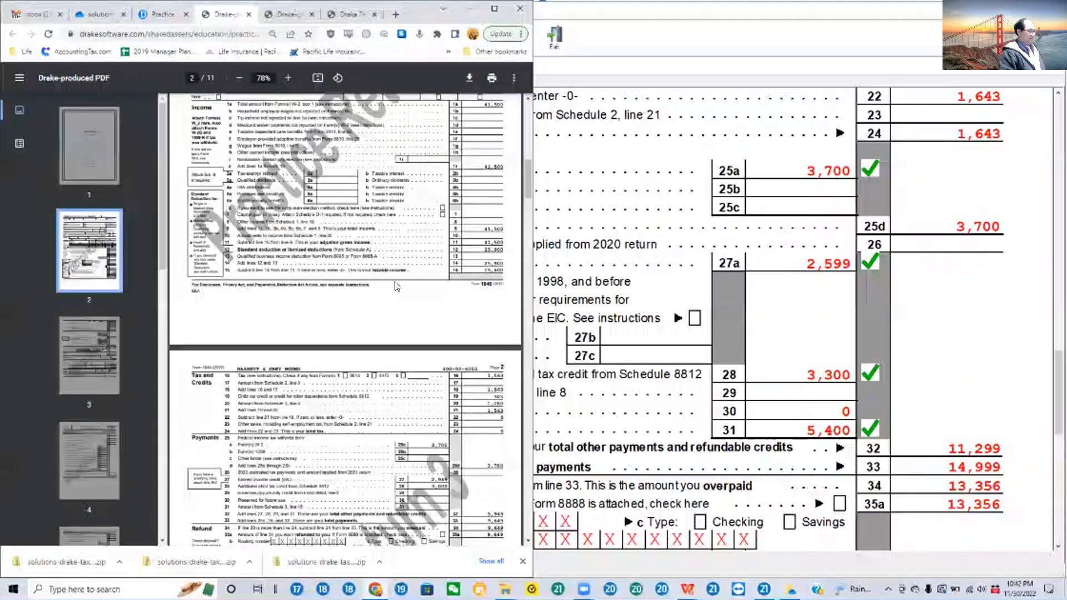
pyautogui.scroll(8, 399, 282)
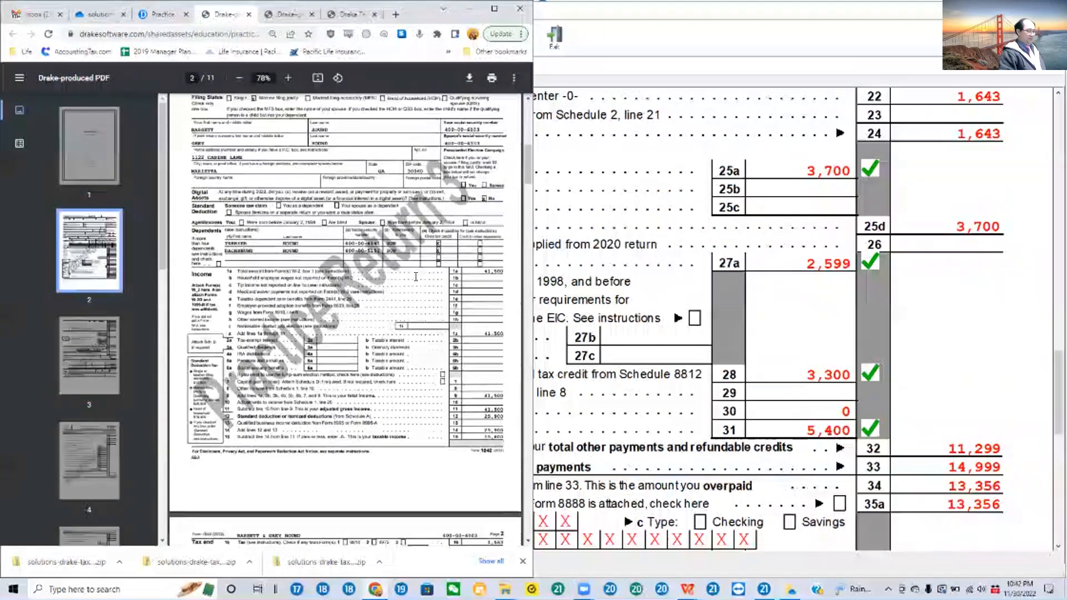
pyautogui.scroll(10, 923, 264)
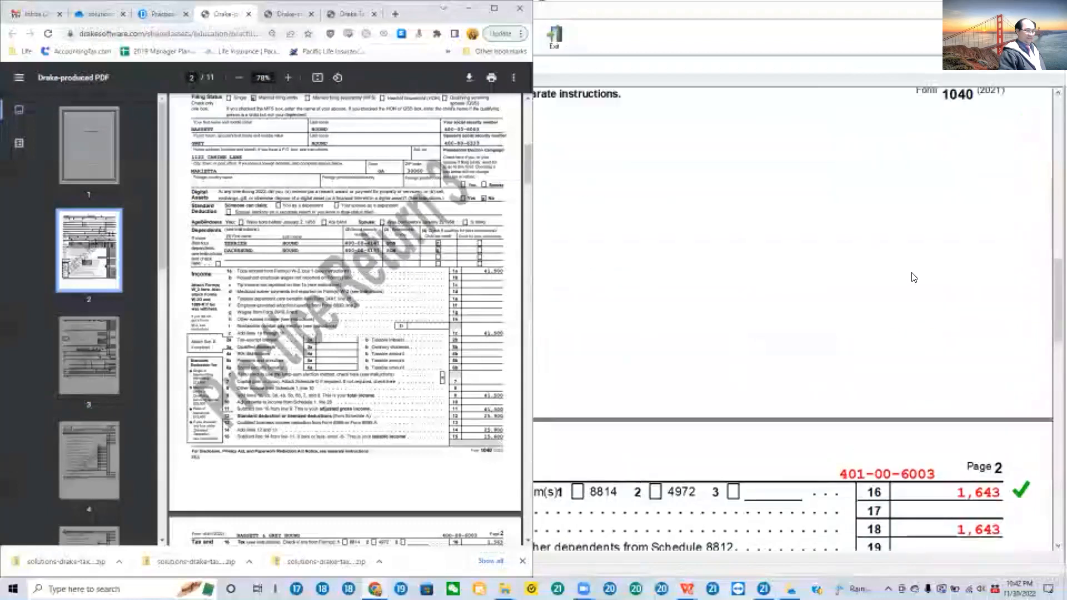
pyautogui.scroll(1, 913, 281)
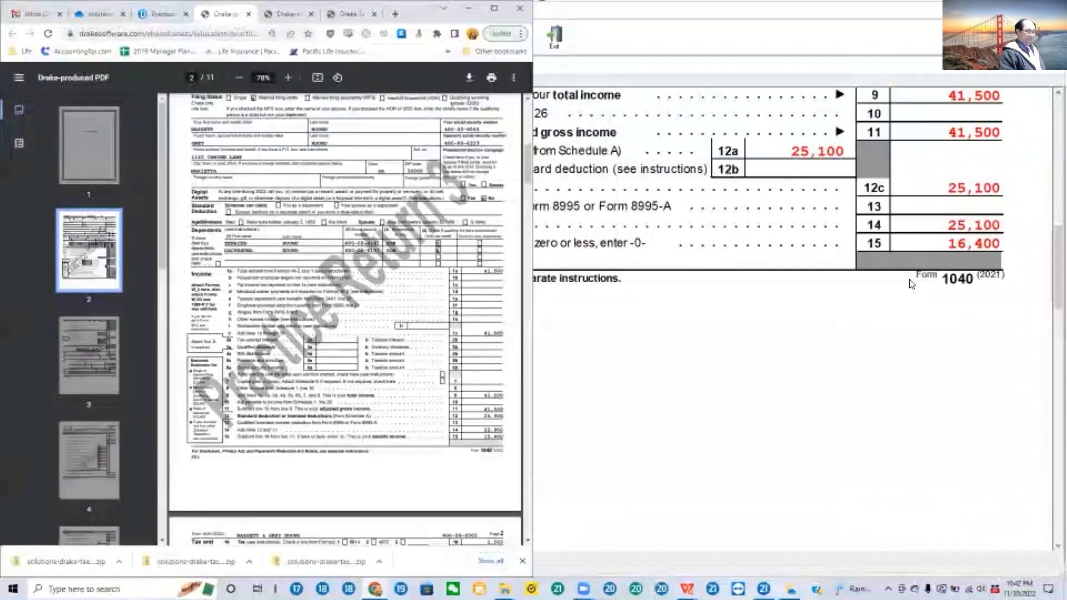
pyautogui.scroll(3, 911, 283)
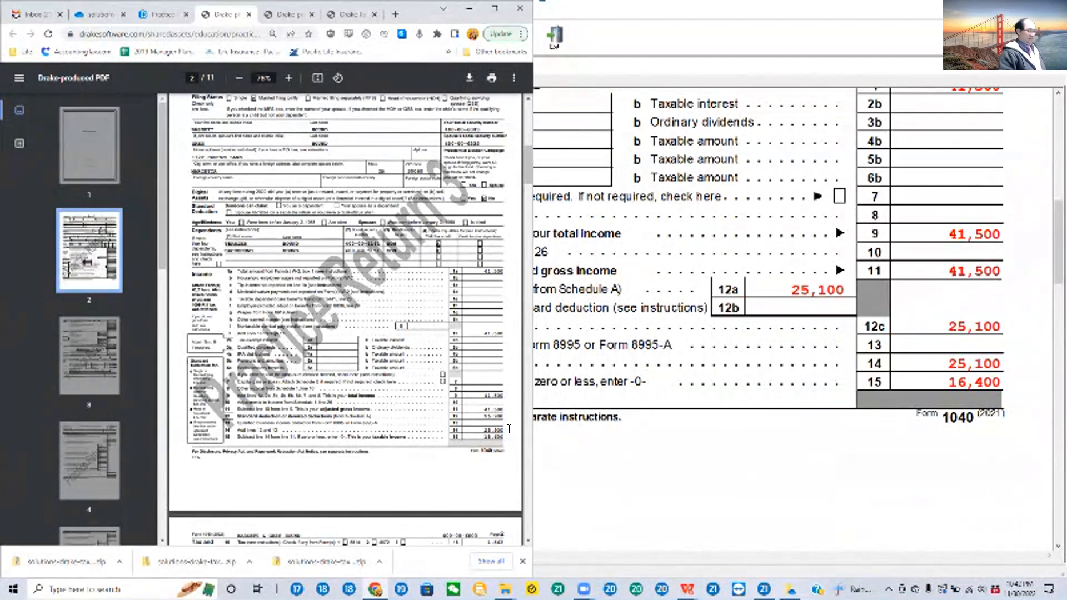
# Step: Compare Form 1040 page 2 in the solution PDF with the Drake return, covering tax, withholding, refundable credits and refund
pyautogui.scroll(-5, 490, 408)
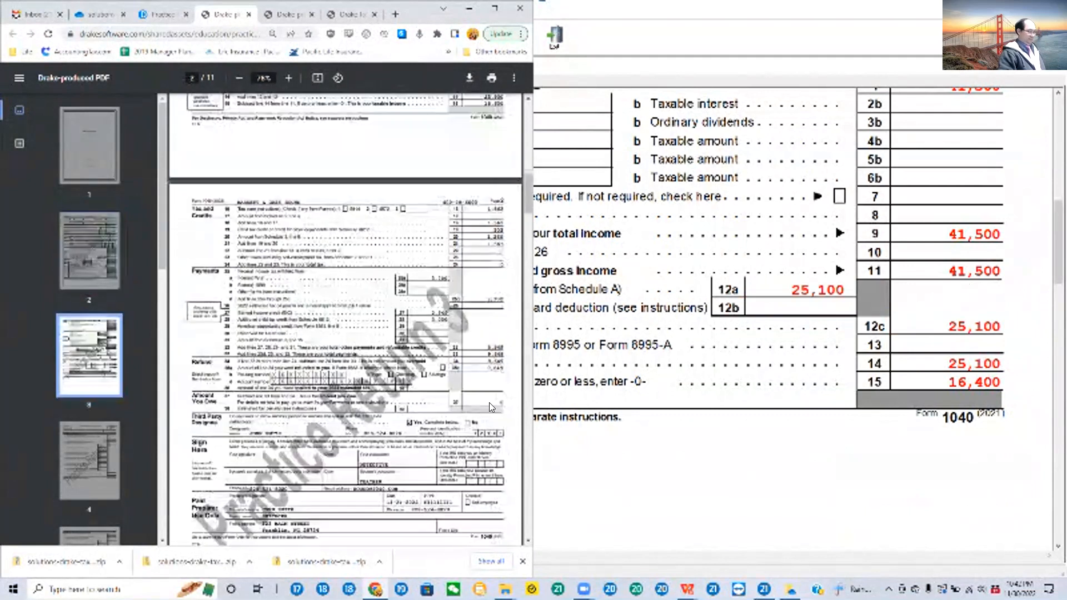
pyautogui.scroll(-3, 888, 294)
pyautogui.scroll(-5, 888, 294)
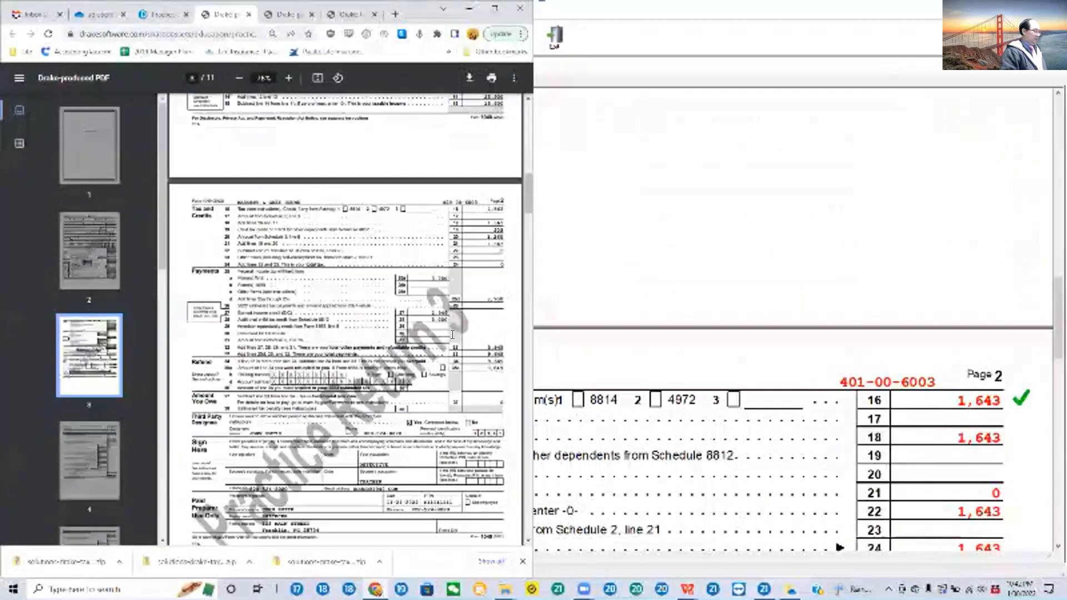
pyautogui.scroll(-3, 887, 346)
pyautogui.scroll(-6, 889, 347)
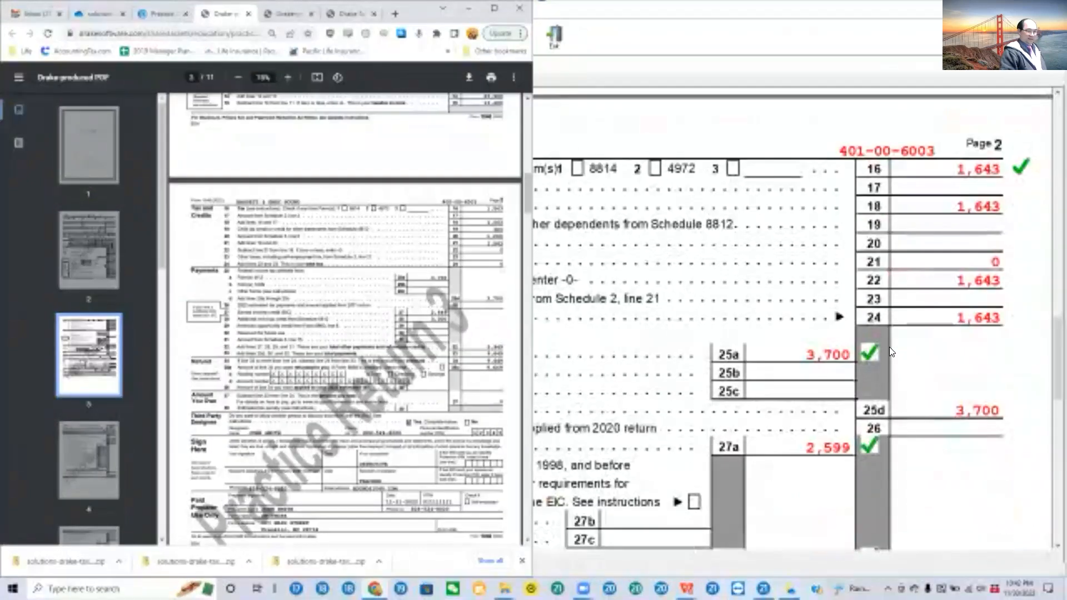
pyautogui.scroll(-1, 892, 354)
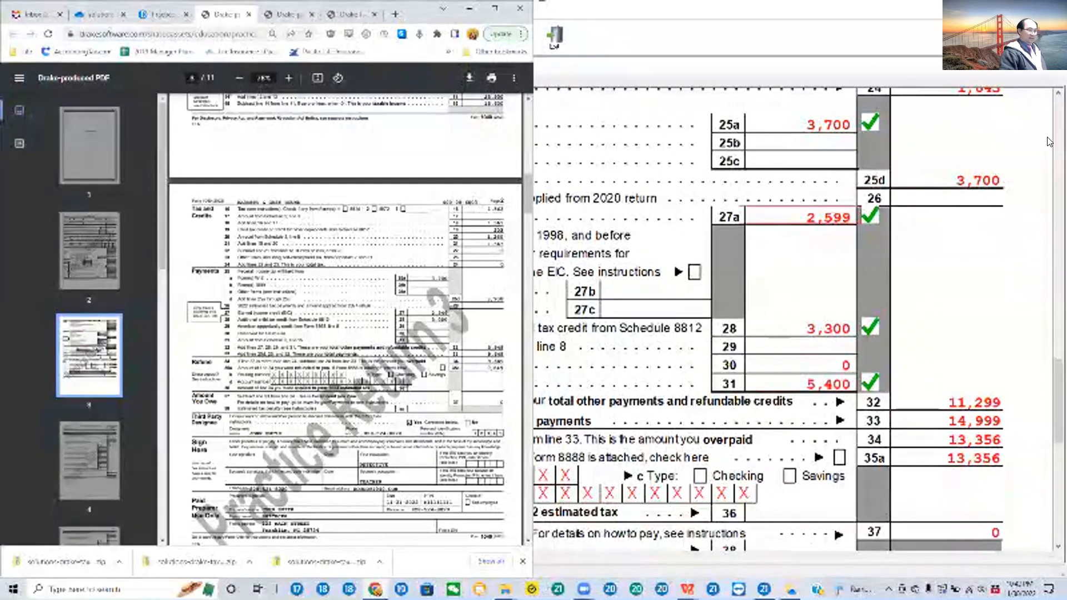
pyautogui.scroll(1, 950, 196)
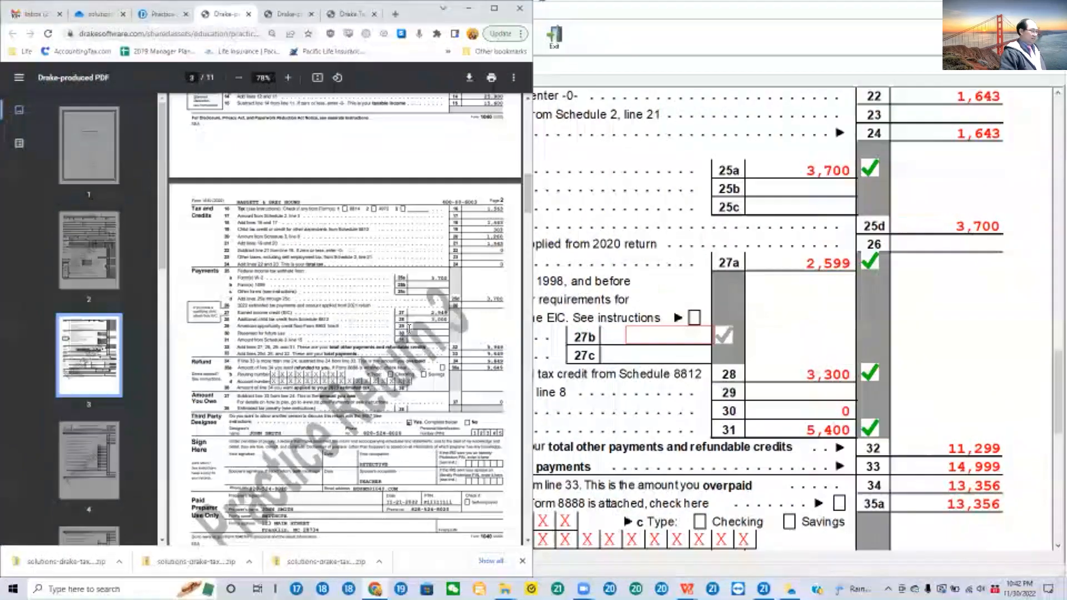
# Step: Clear the review mark on Form 1040 line 31 and examine Schedule 3 and Form 2441 in the solution PDF
pyautogui.click(824, 425)
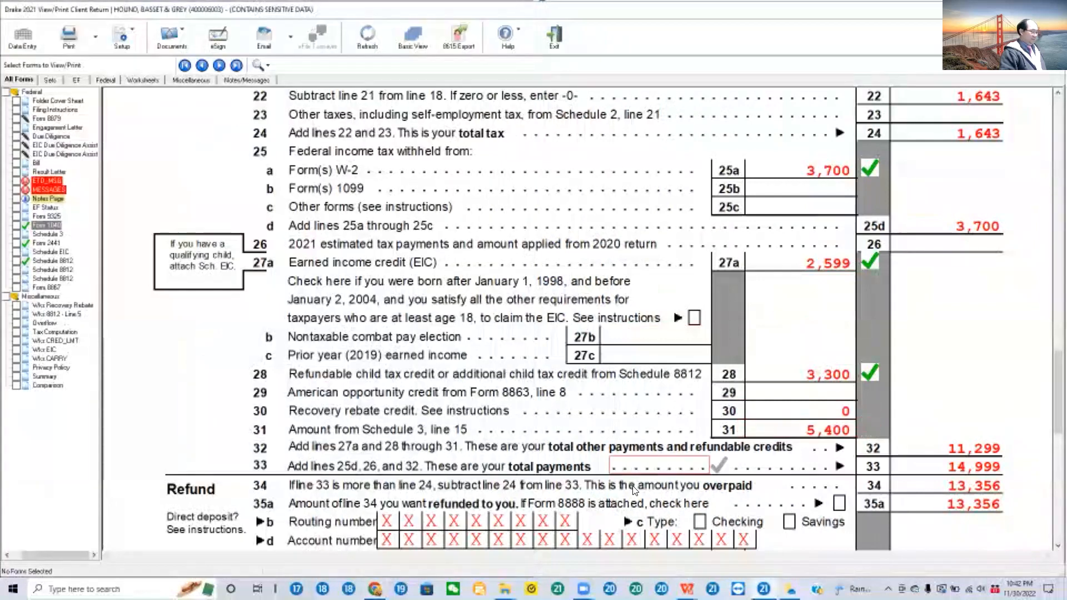
pyautogui.hotkey('alt', 'Tab')
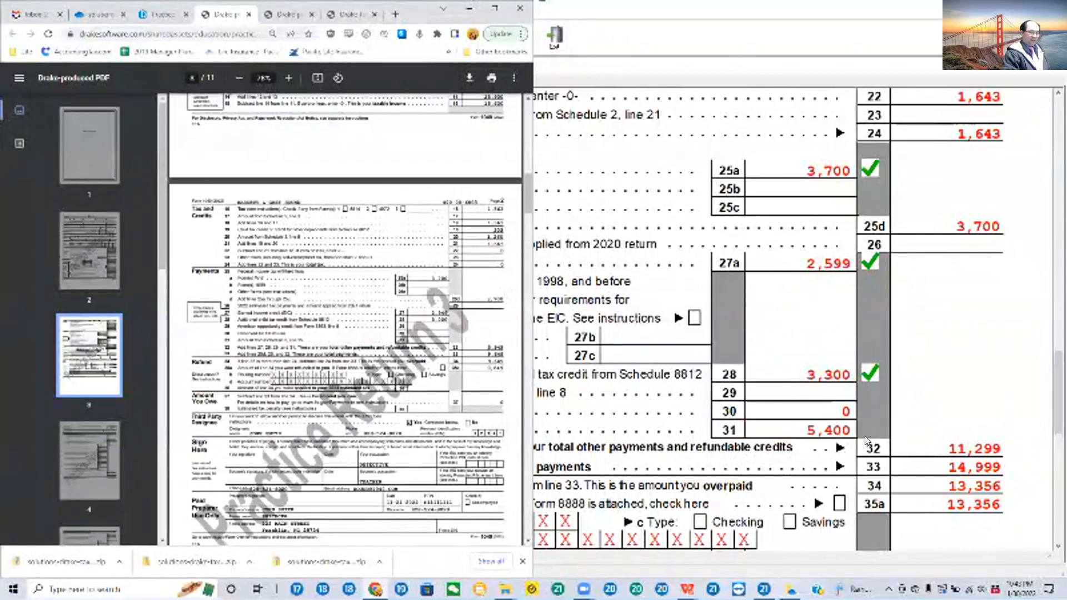
pyautogui.scroll(-8, 372, 344)
pyautogui.scroll(-5, 372, 343)
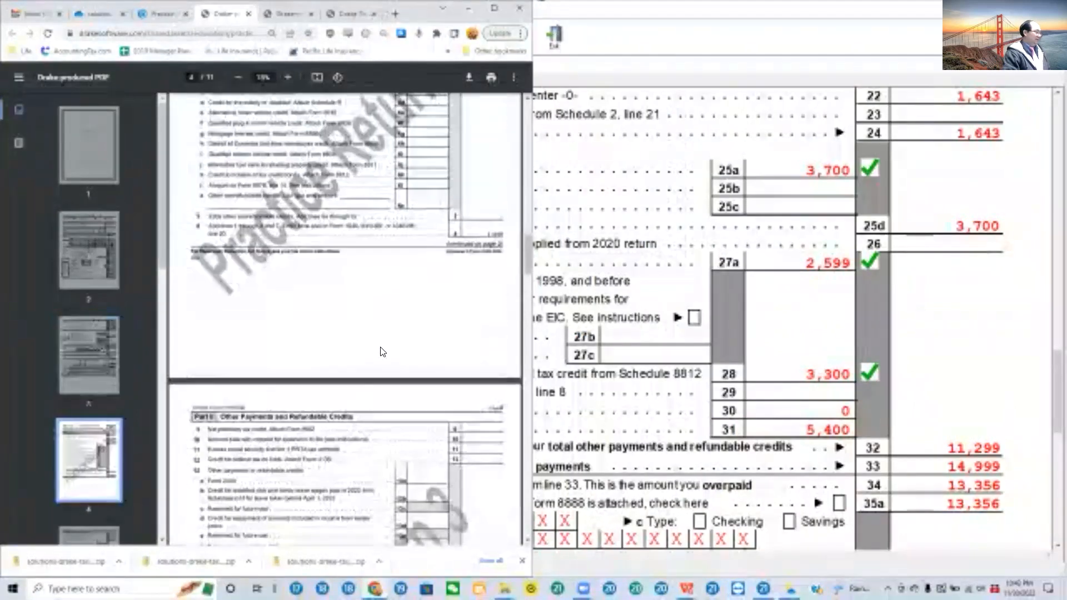
pyautogui.scroll(6, 382, 353)
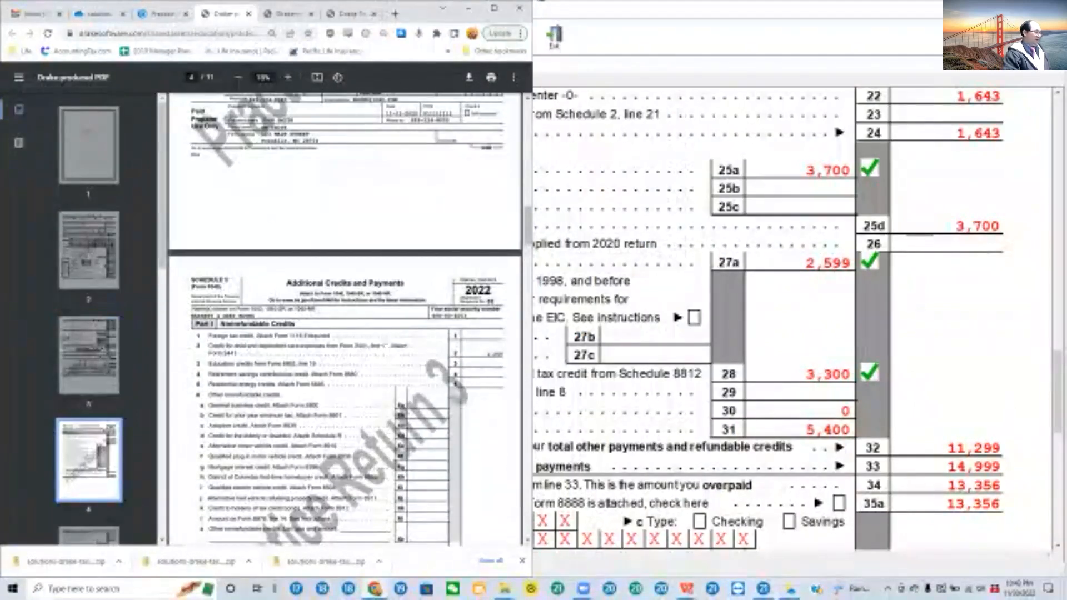
pyautogui.scroll(-9, 387, 350)
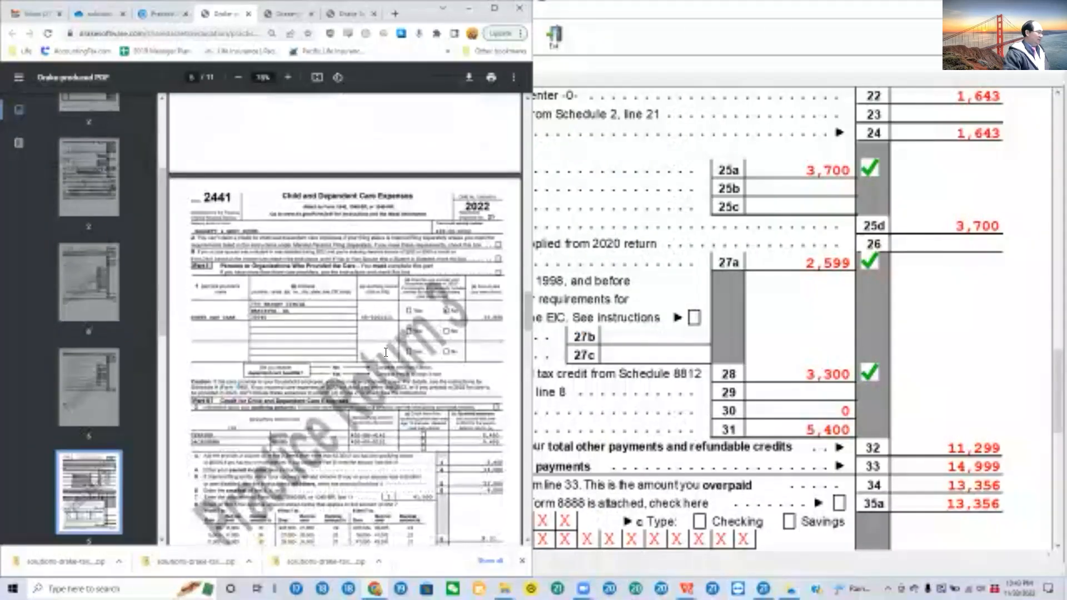
pyautogui.scroll(-5, 486, 265)
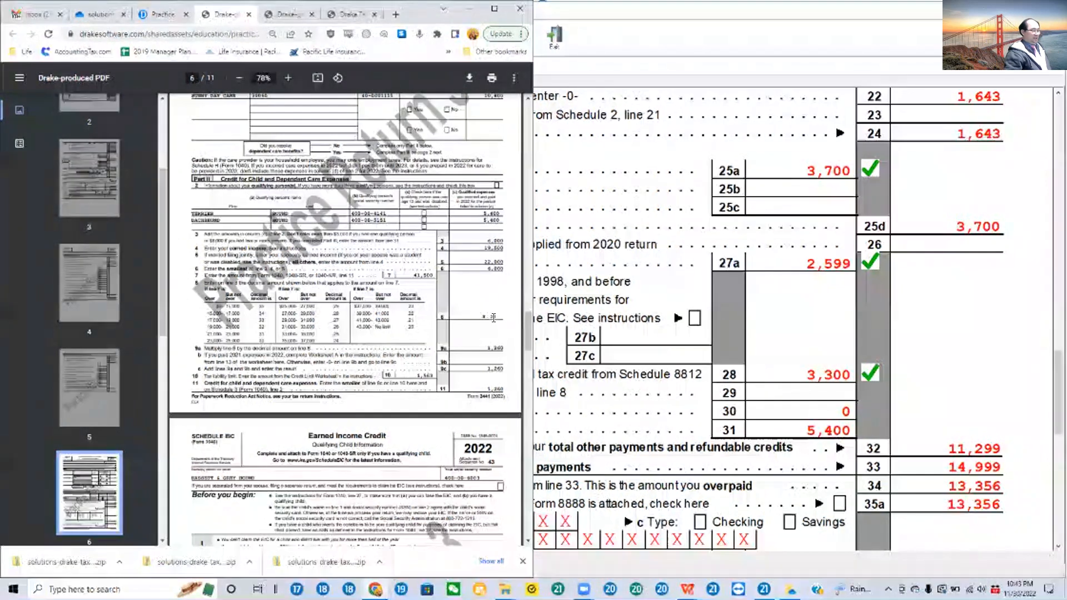
# Step: Go through the return's Form 1040 from refund and signature sections back to taxable income, alongside the solution's Form 2441
pyautogui.scroll(-6, 962, 358)
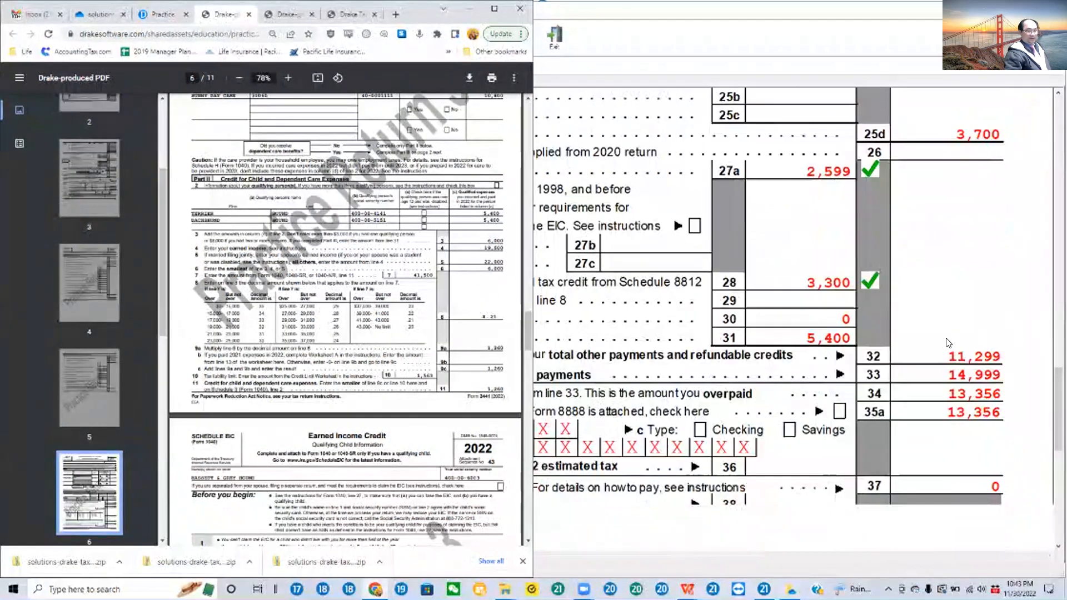
pyautogui.scroll(-4, 962, 357)
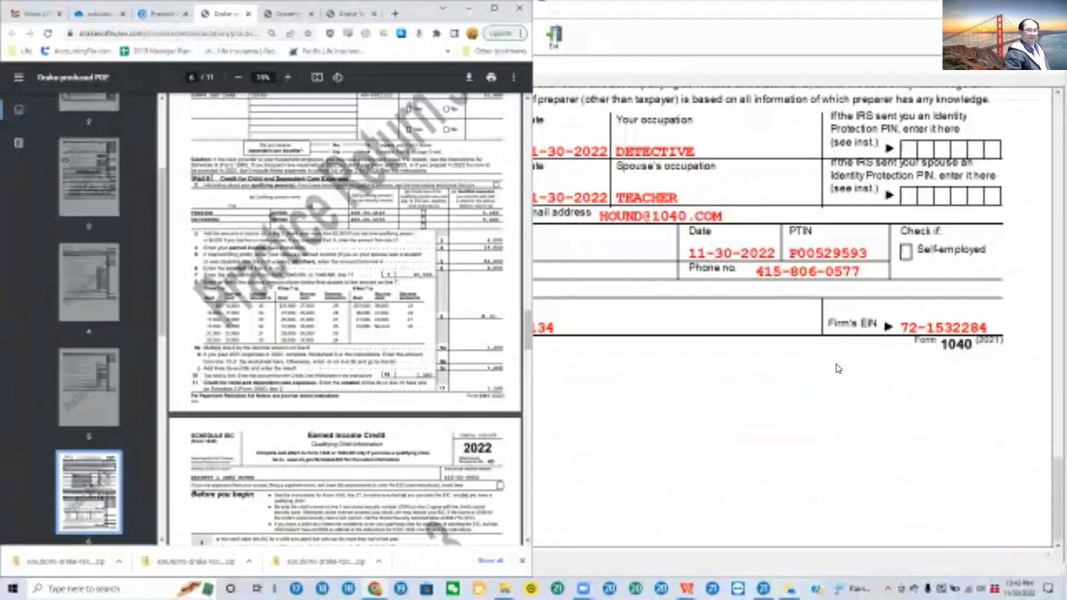
pyautogui.scroll(3, 823, 362)
pyautogui.scroll(2, 823, 361)
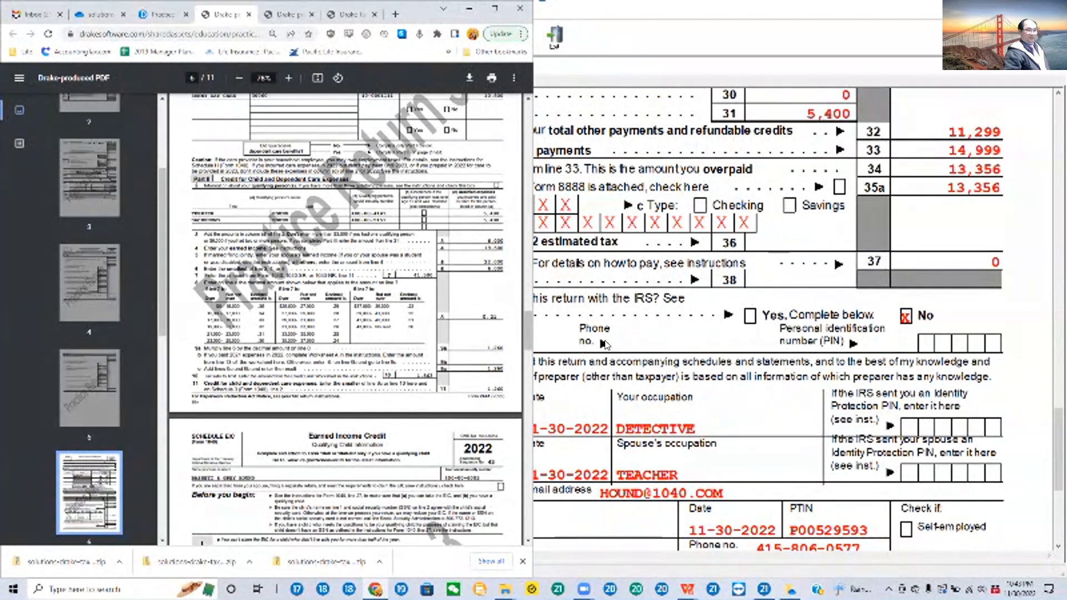
pyautogui.scroll(2, 604, 345)
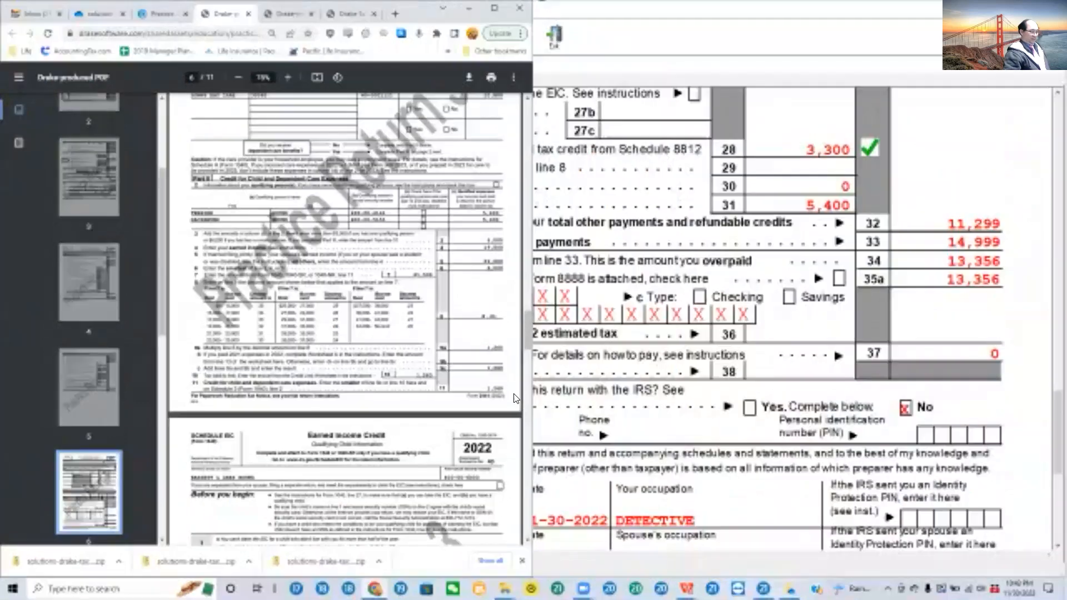
pyautogui.click(820, 207)
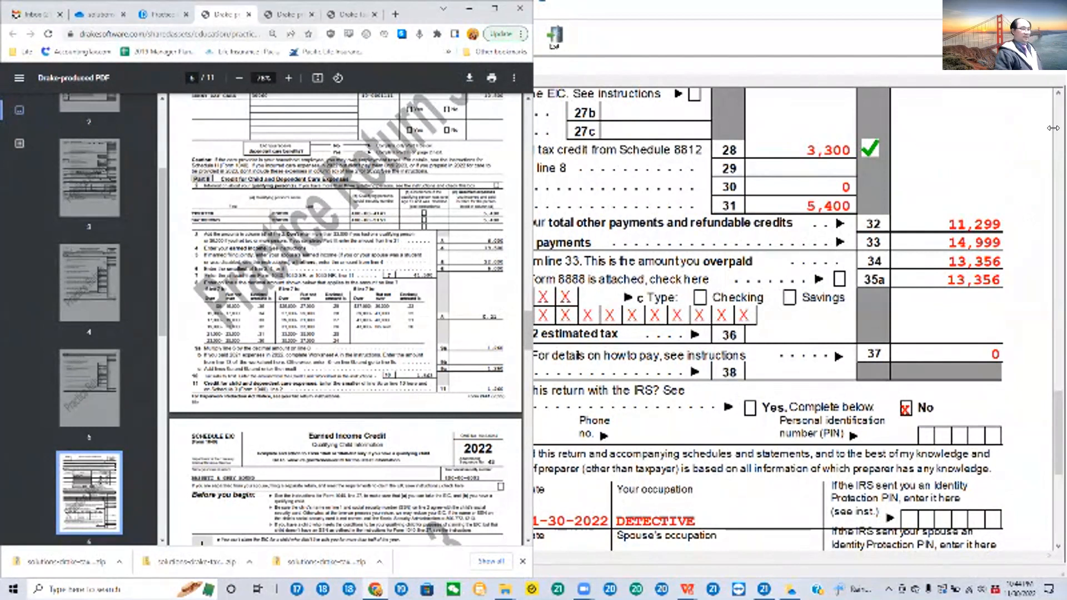
pyautogui.scroll(3, 918, 212)
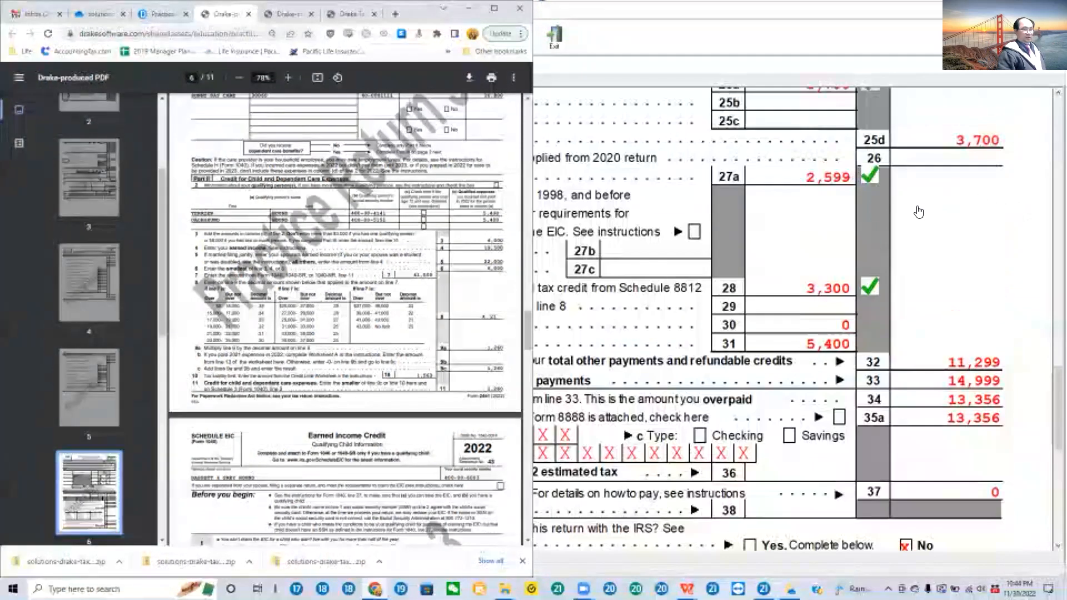
pyautogui.scroll(10, 919, 212)
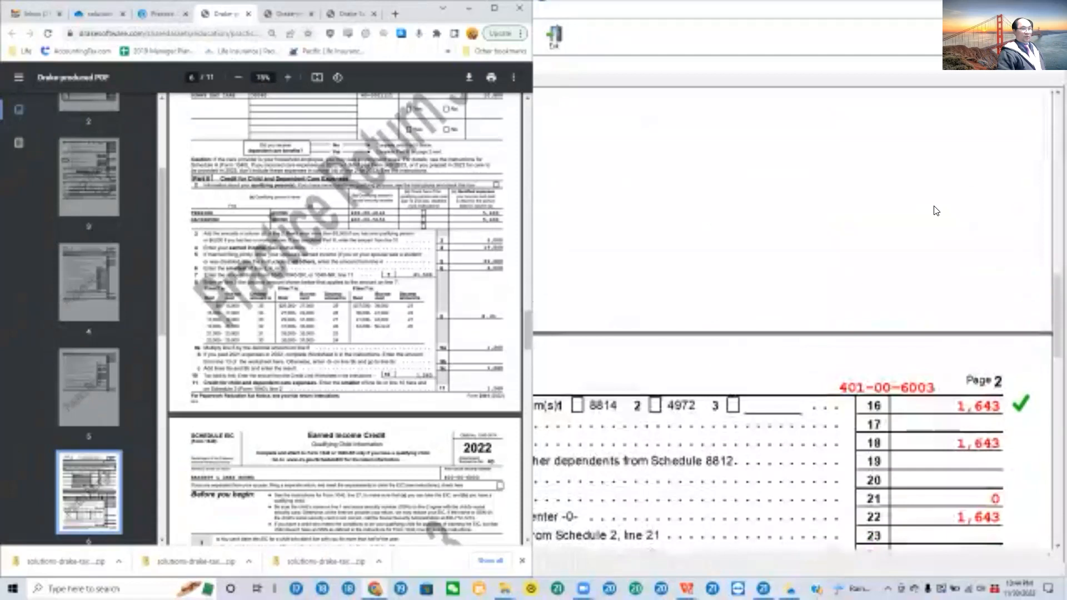
pyautogui.scroll(3, 937, 211)
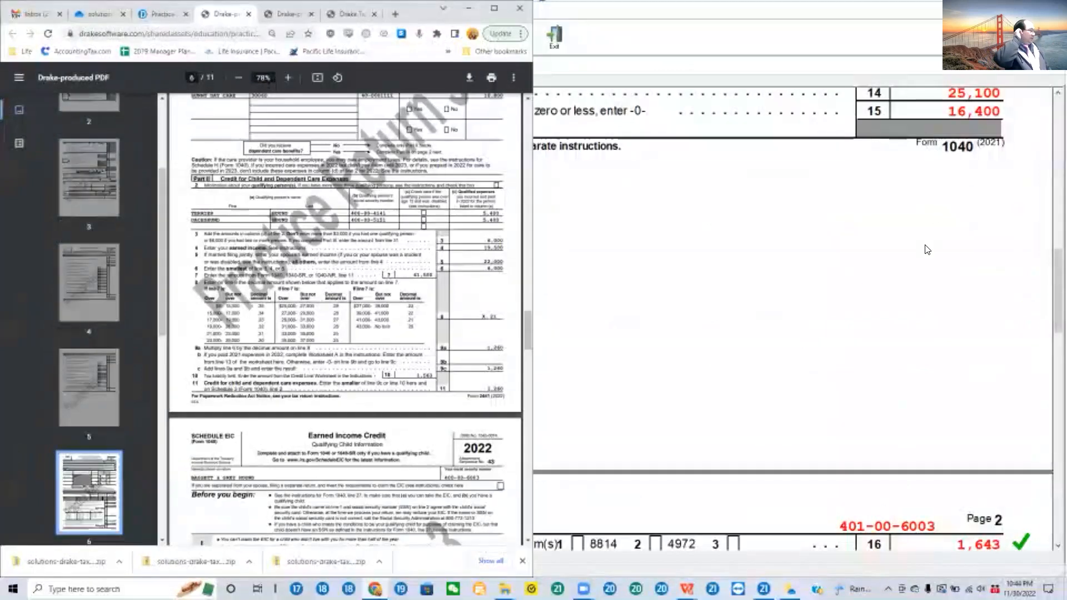
pyautogui.scroll(10, 429, 311)
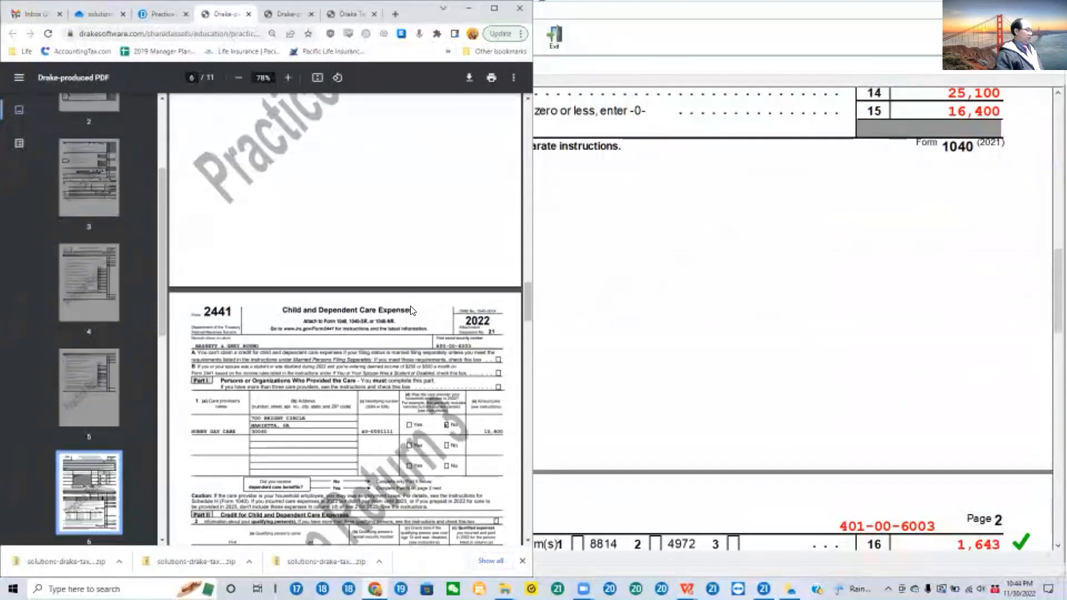
pyautogui.scroll(-3, 428, 311)
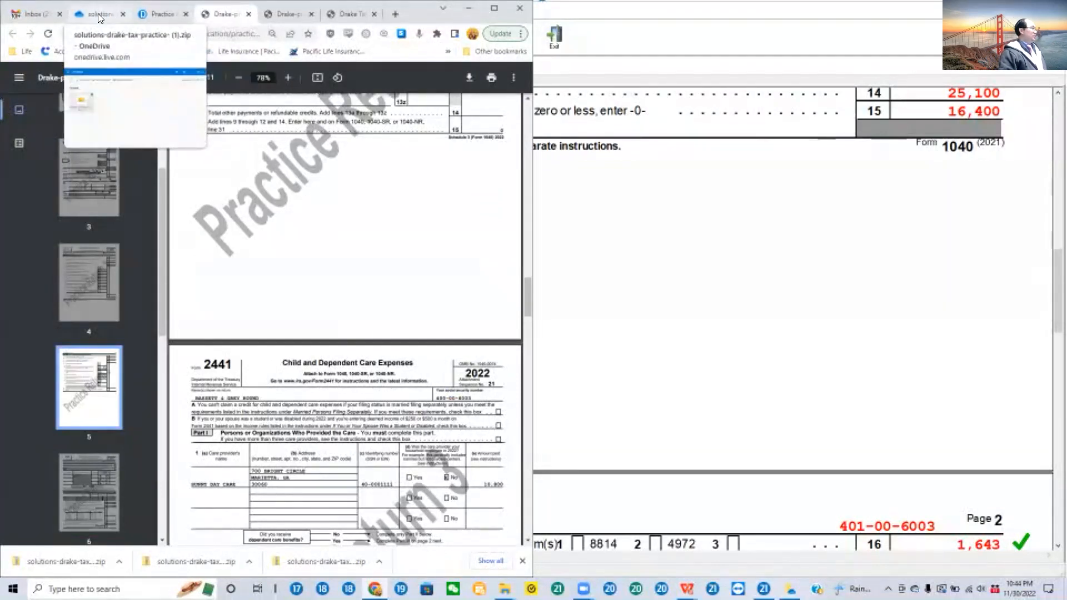
# Step: Open the Practice 3 video tutorial from Drake's practice returns page, start it and skip ahead to its closing part
pyautogui.click(167, 16)
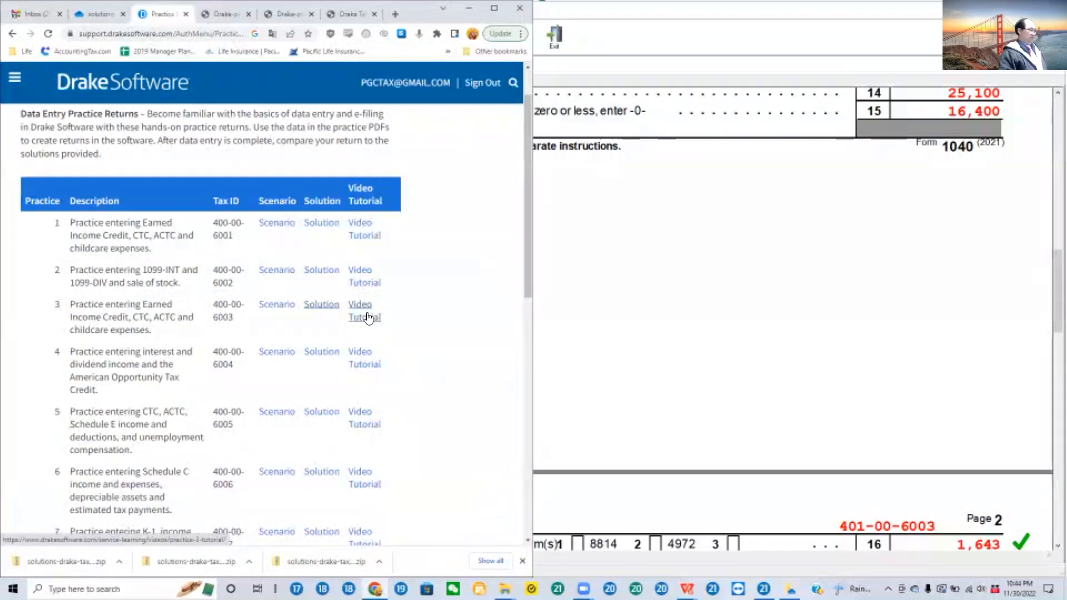
pyautogui.click(366, 317)
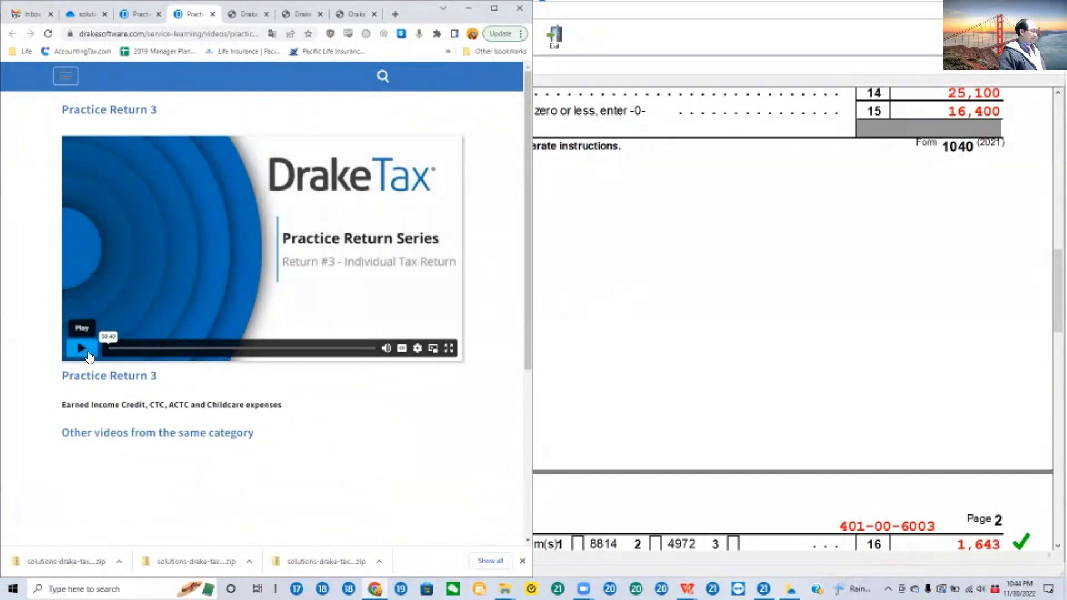
pyautogui.click(109, 353)
pyautogui.moveTo(110, 350); pyautogui.dragTo(356, 349)
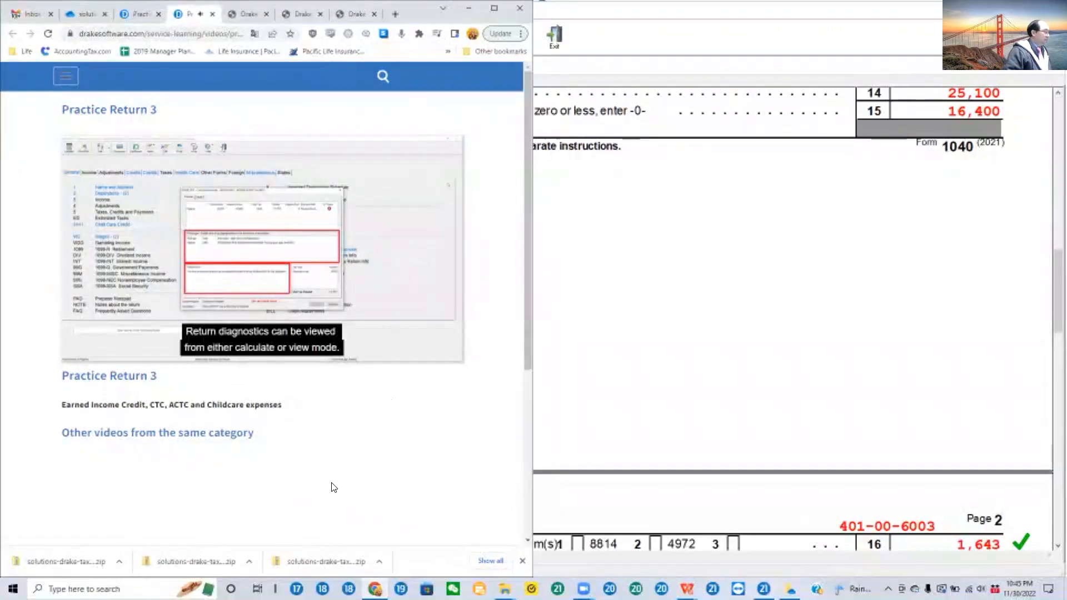
# Step: Switch back to the Drake return viewer and mark Form 1040 line 31 as reviewed with a check mark
pyautogui.click(494, 10)
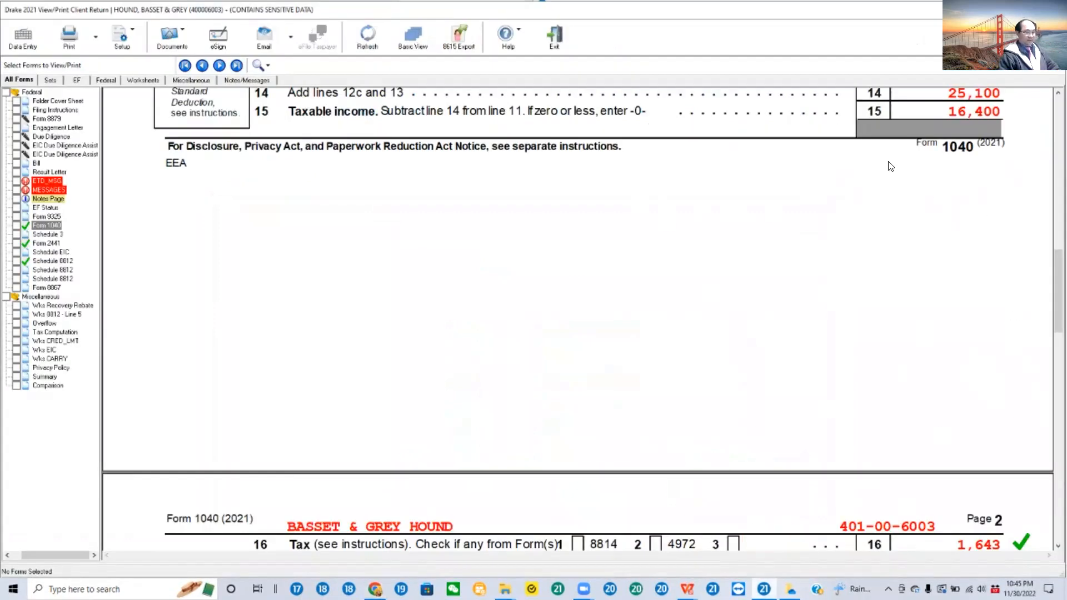
pyautogui.scroll(-5, 945, 211)
pyautogui.scroll(-7, 967, 222)
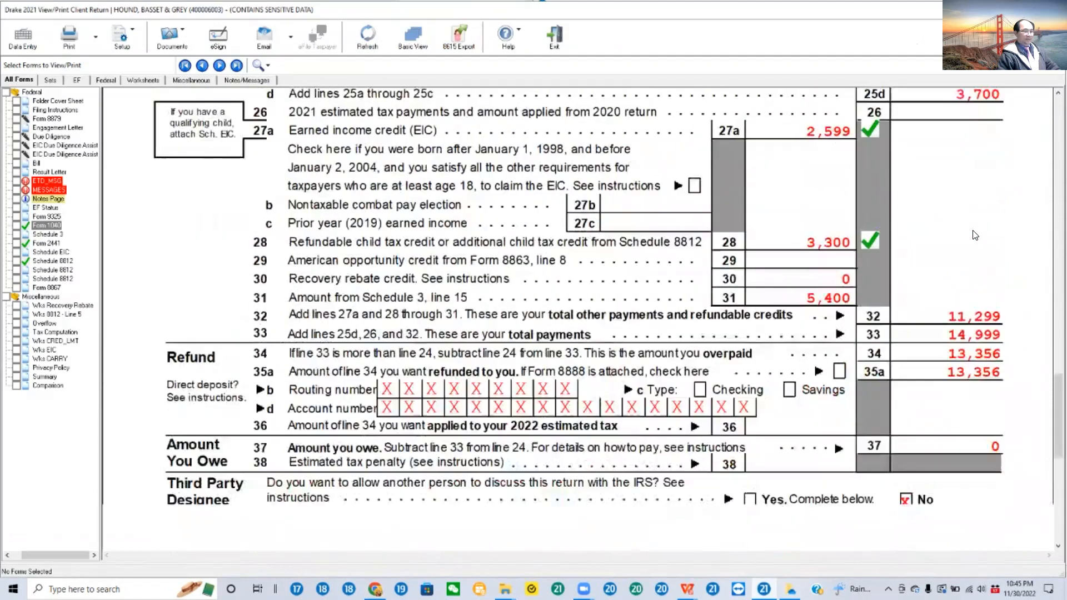
pyautogui.click(833, 302)
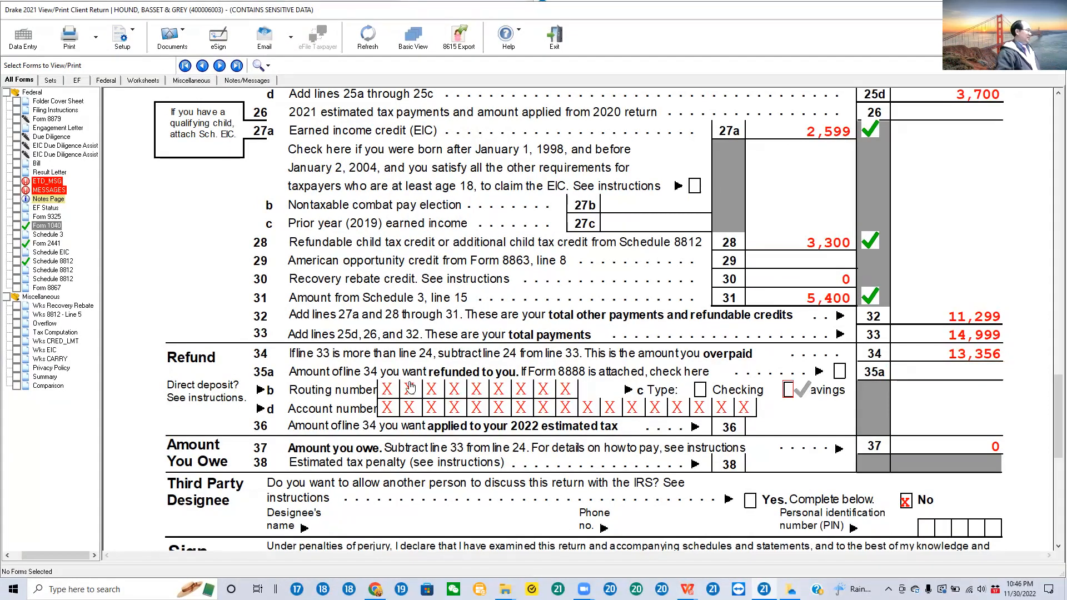
# Step: Open Form 2441 in the return viewer and examine the qualifying expenses, earned income, credit rate and line 10 credit
pyautogui.click(49, 245)
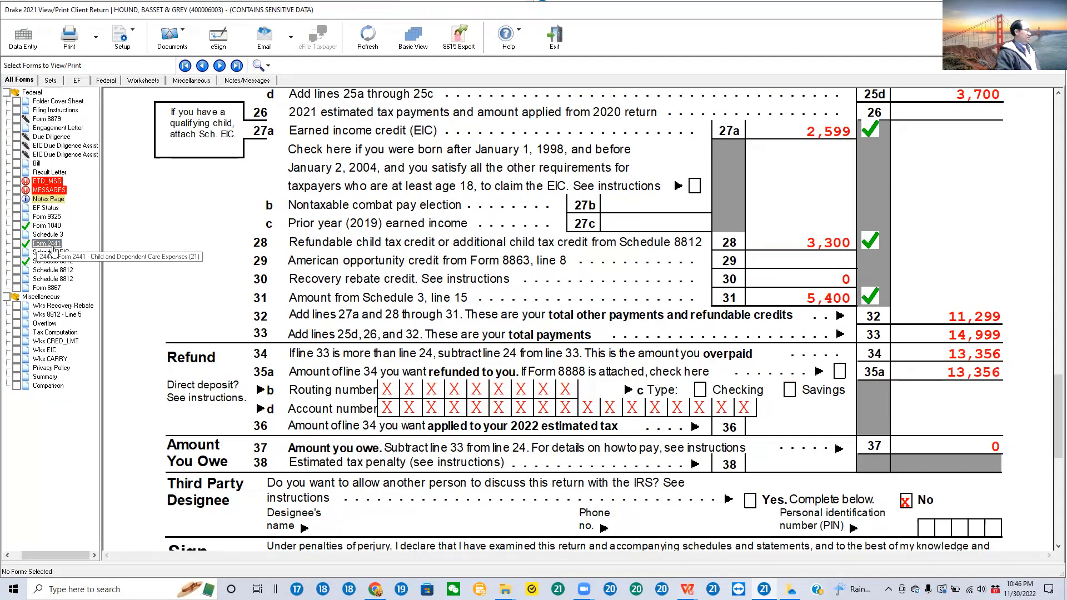
pyautogui.scroll(-5, 667, 293)
pyautogui.scroll(-6, 666, 295)
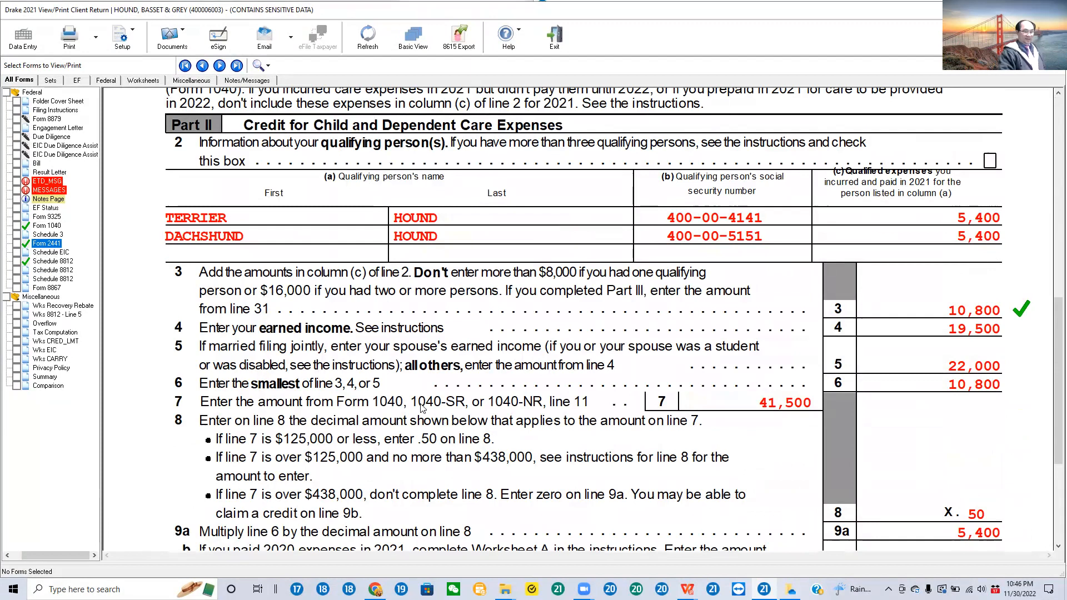
pyautogui.scroll(-3, 691, 480)
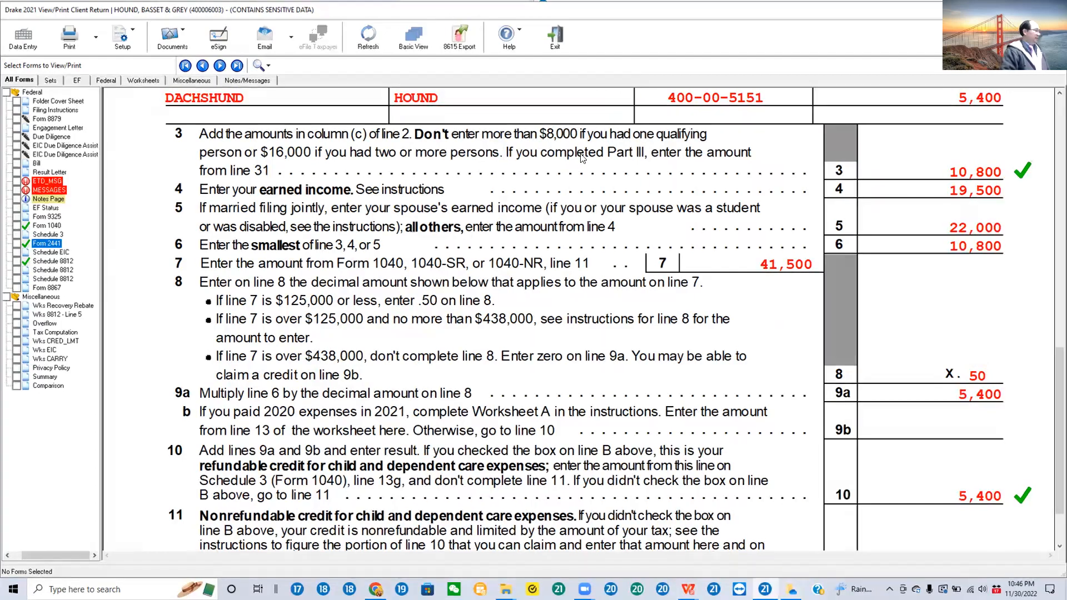
# Step: Open Form 1040 in the return viewer and examine filing status, dependents, wages, standard deduction and taxable income
pyautogui.click(48, 226)
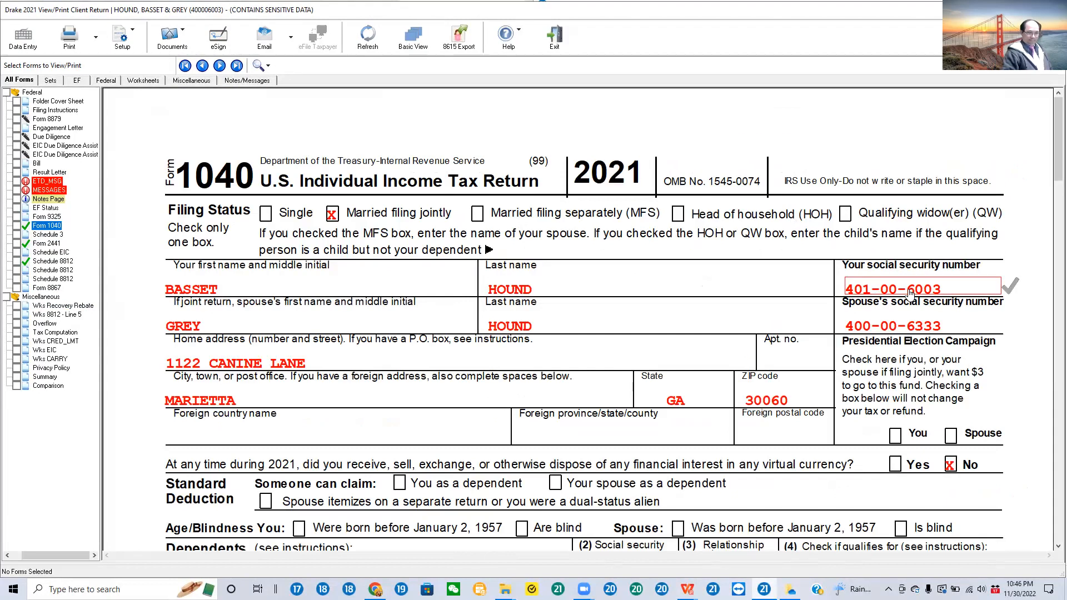
pyautogui.scroll(-3, 910, 294)
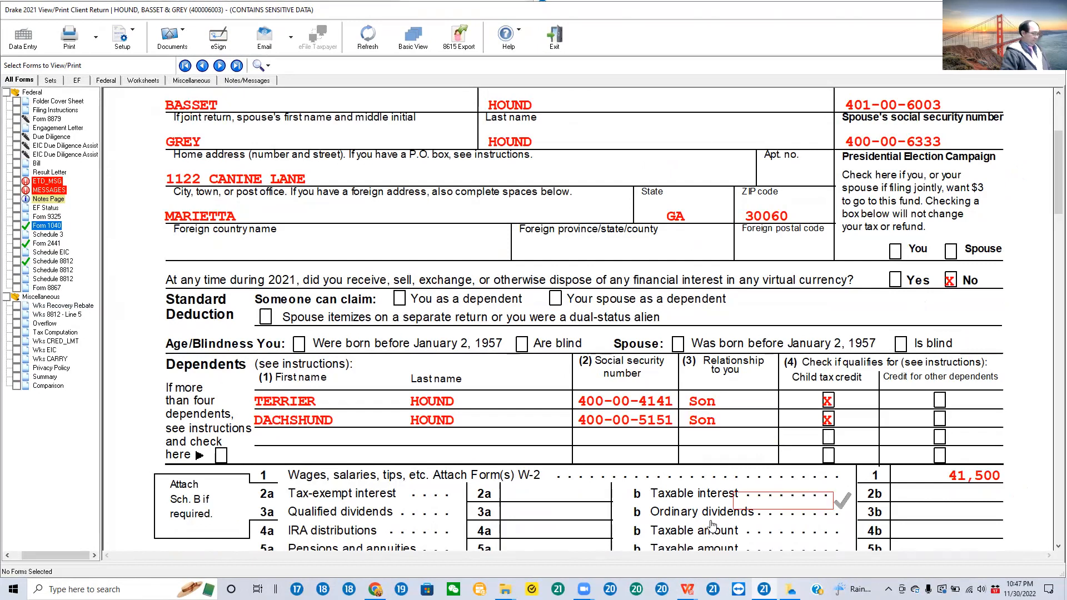
pyautogui.moveTo(583, 589)
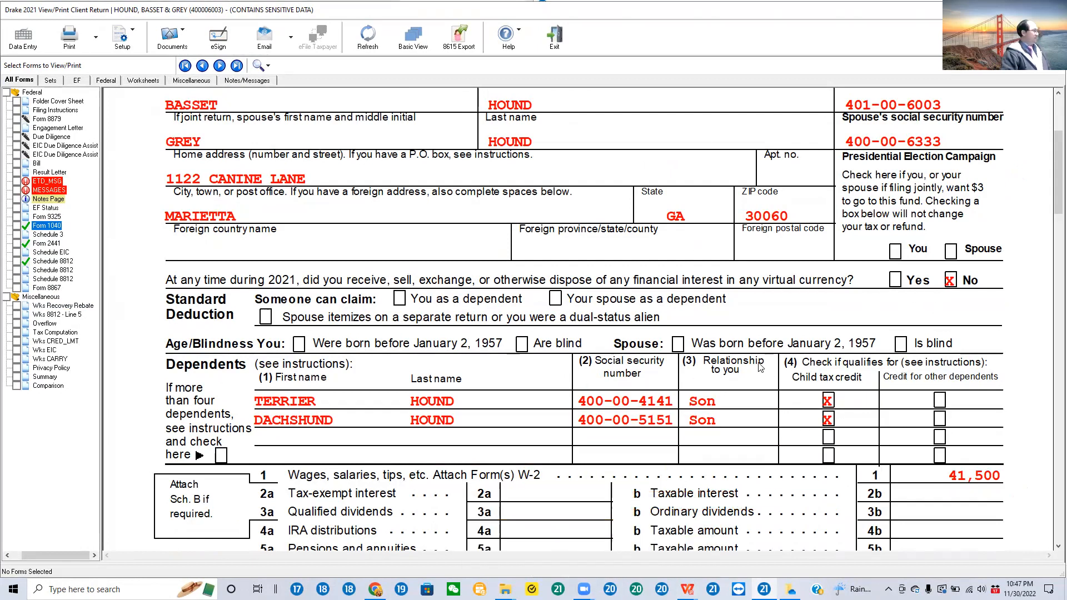
pyautogui.scroll(-4, 762, 373)
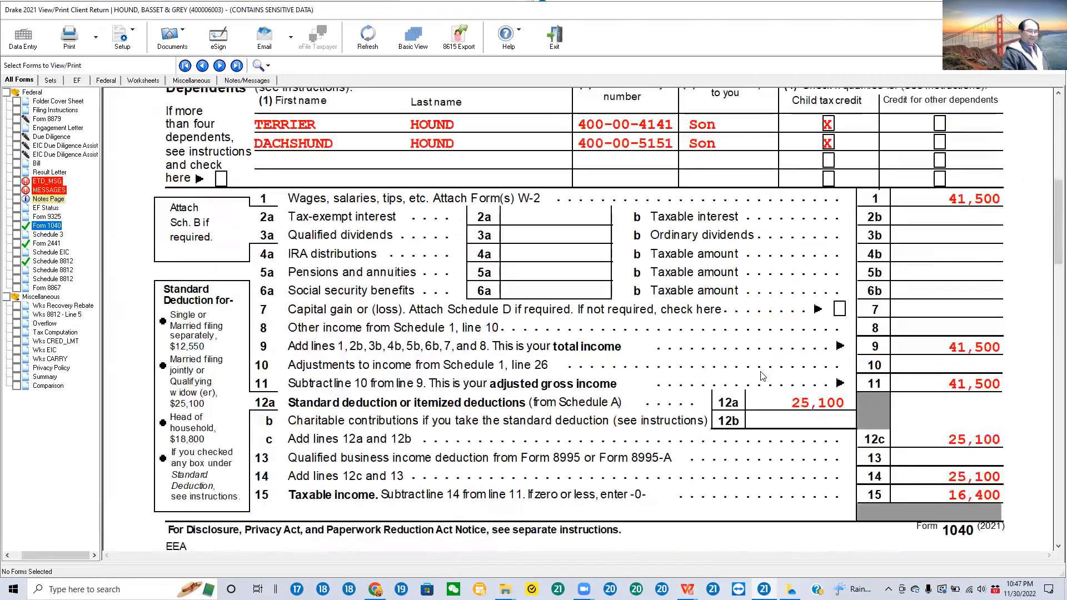
pyautogui.scroll(-3, 762, 378)
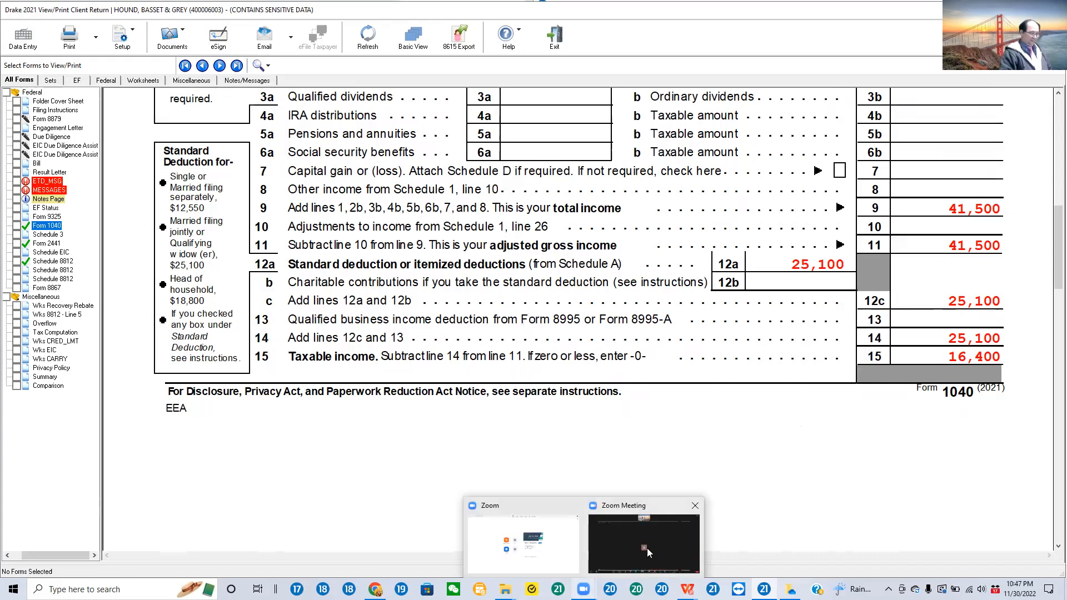
# Step: Switch to the Zoom meeting window and stop sharing the screen
pyautogui.click(665, 536)
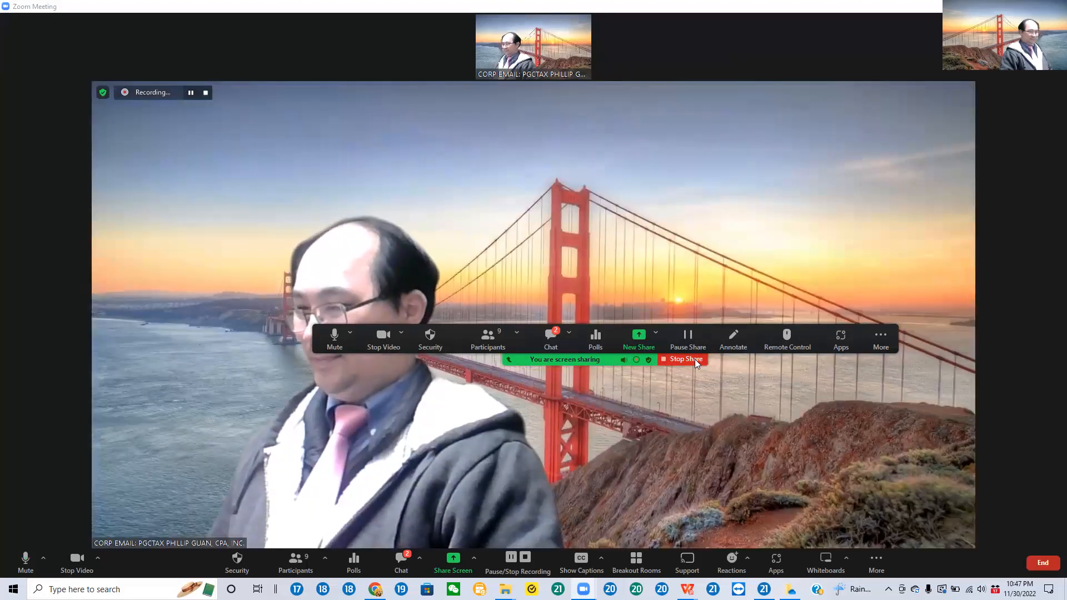
pyautogui.click(694, 359)
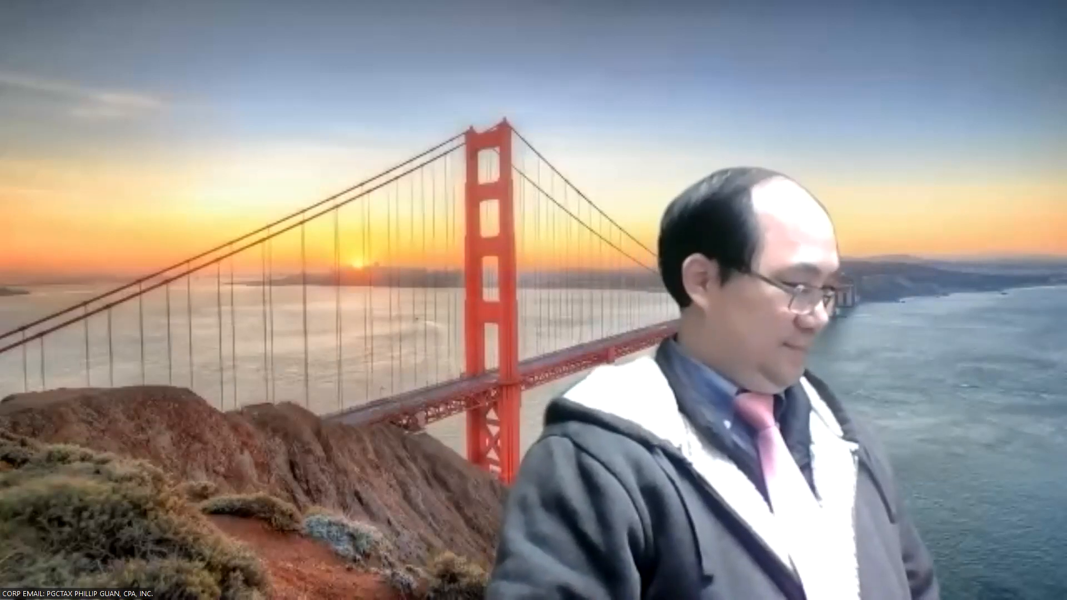